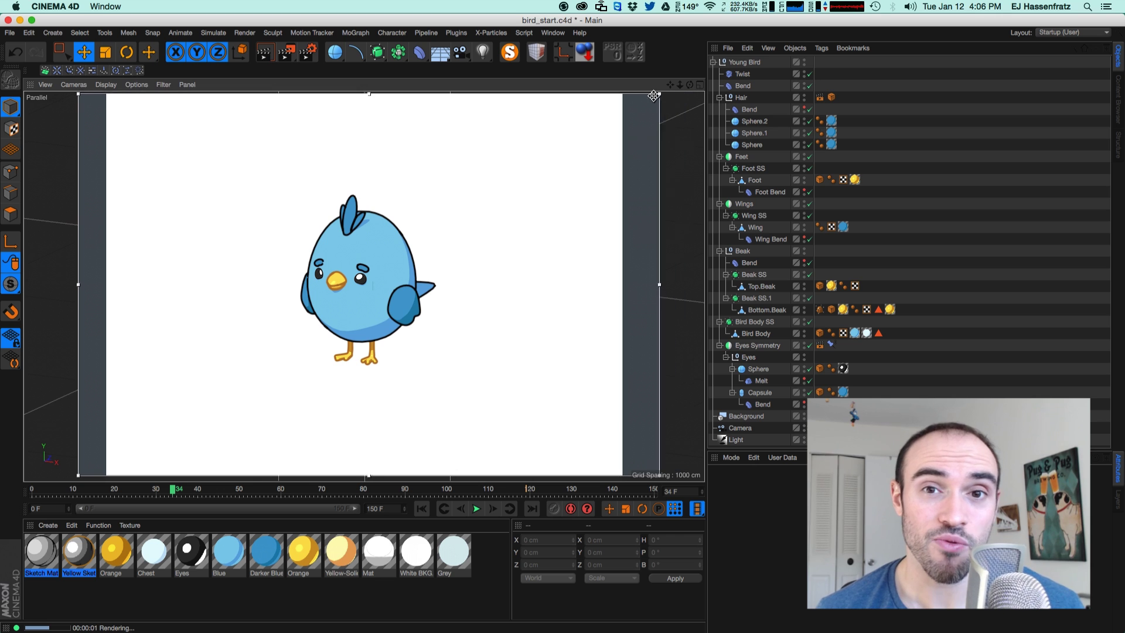
Step: Resize the interactive render region to match the camera frame around the bird and refresh the render
{"action": "left_click_drag", "start_coordinate": [79, 94], "coordinate": [106, 94]}
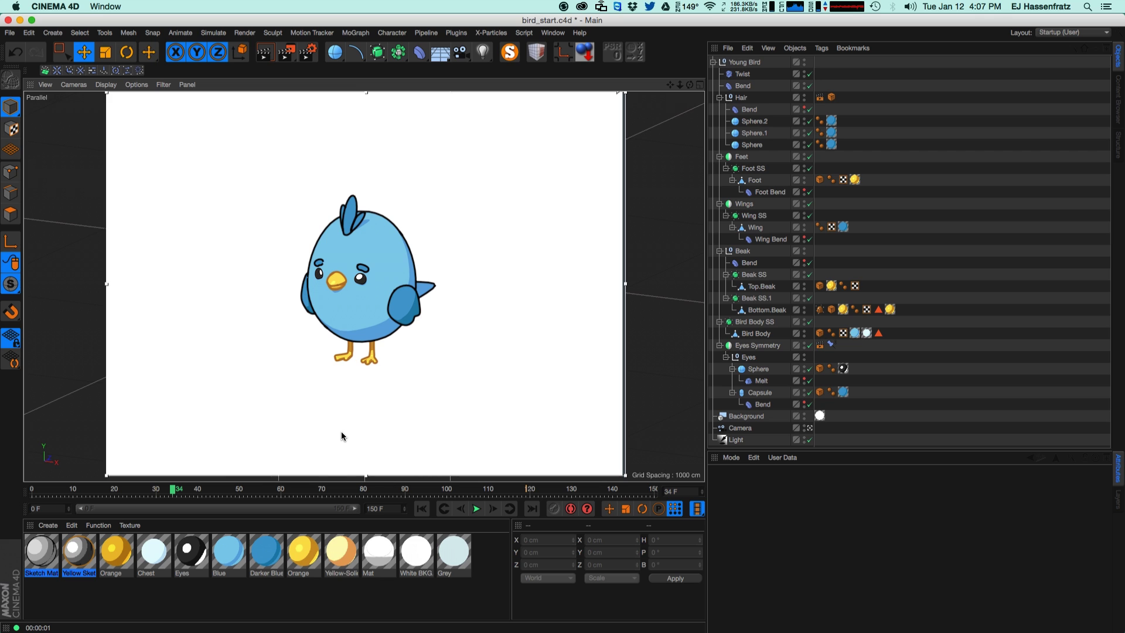
{"action": "key", "text": "super+r"}
Step: Open the Orange material, set its luminance brightness to 100%, and clear the Cel shader from its luminance texture
{"action": "double_click", "coordinate": [118, 550]}
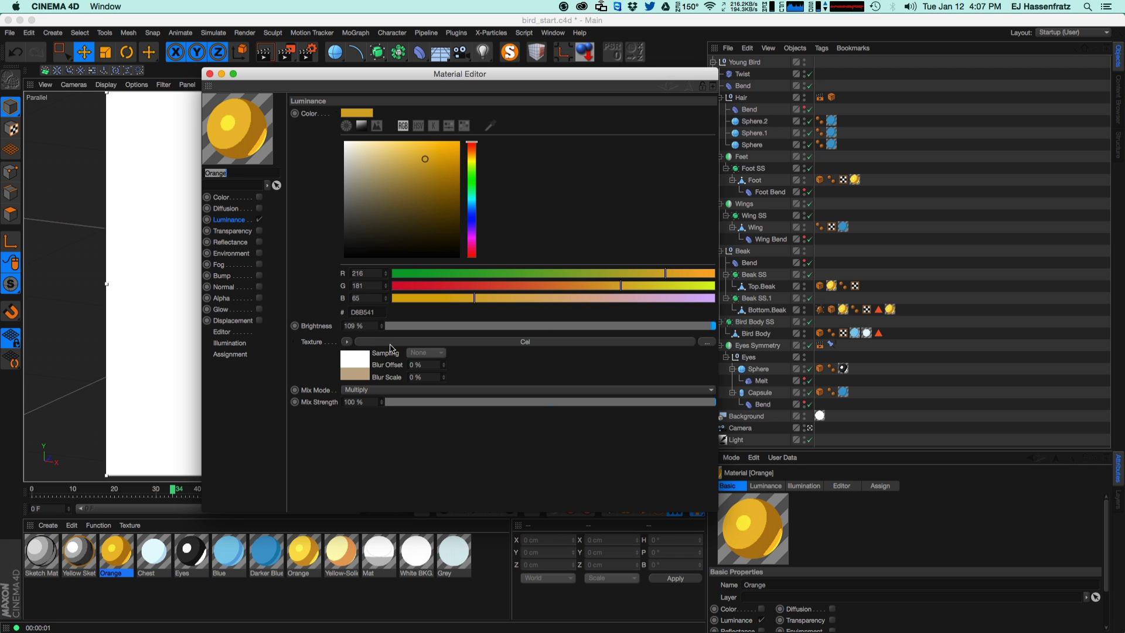
{"action": "left_click_drag", "start_coordinate": [468, 327], "coordinate": [716, 326]}
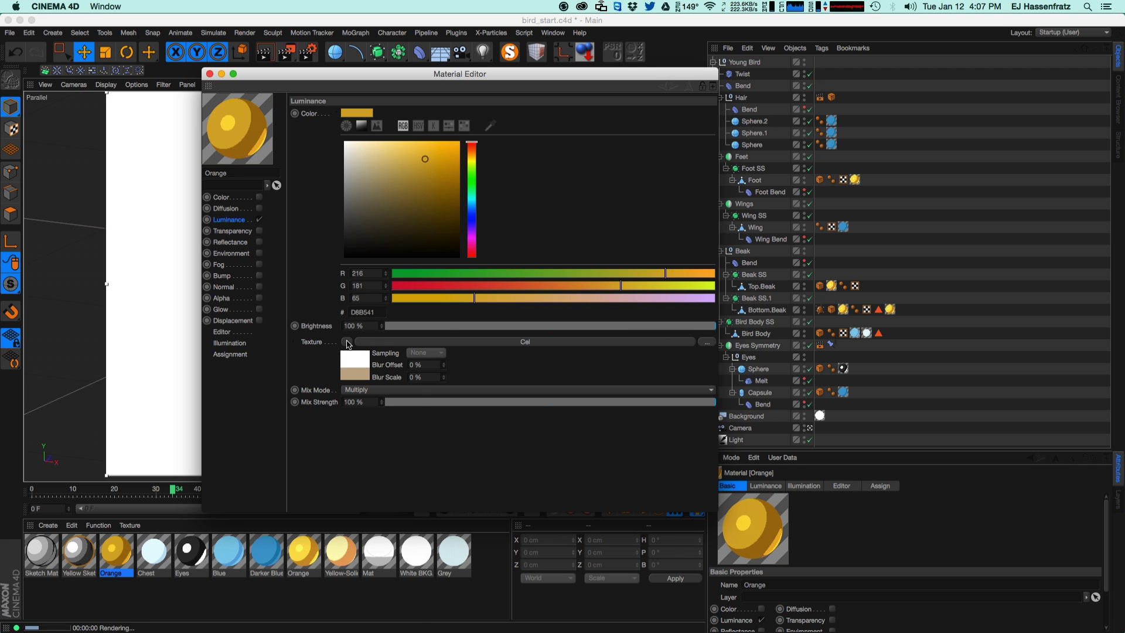
{"action": "left_click", "coordinate": [347, 345]}
{"action": "left_click", "coordinate": [357, 354]}
{"action": "left_click_drag", "start_coordinate": [437, 77], "coordinate": [450, 112]}
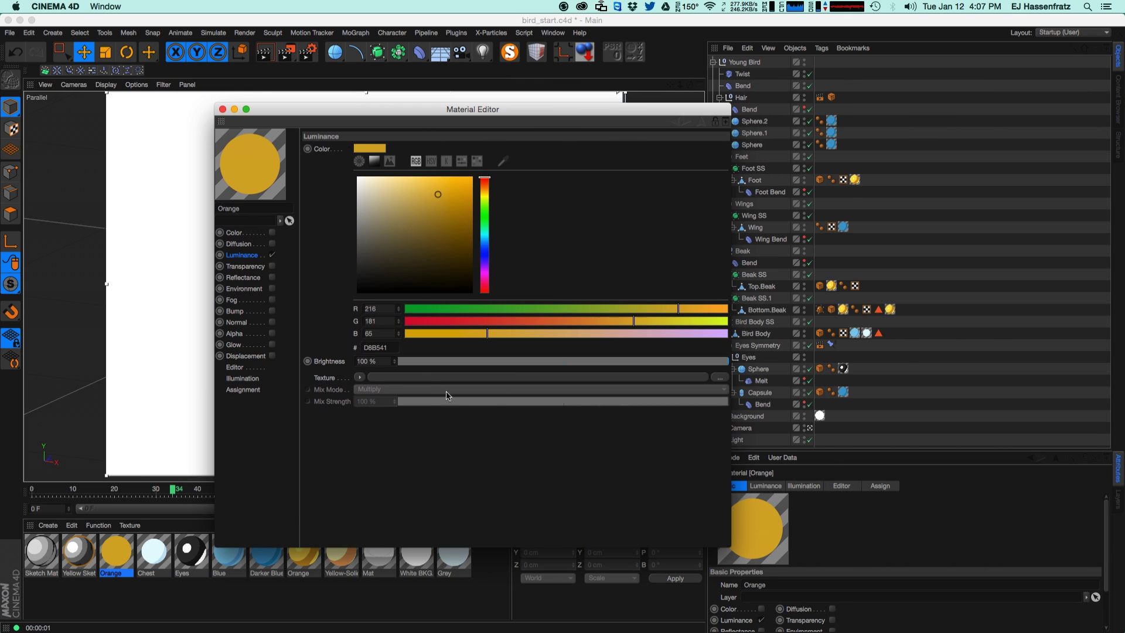
Step: Load the Sketch and Toon Art shader into the Orange material's luminance texture
{"action": "left_click", "coordinate": [359, 377]}
{"action": "left_click", "coordinate": [525, 349]}
{"action": "left_click_drag", "start_coordinate": [460, 111], "coordinate": [494, 71]}
{"action": "left_click", "coordinate": [394, 337]}
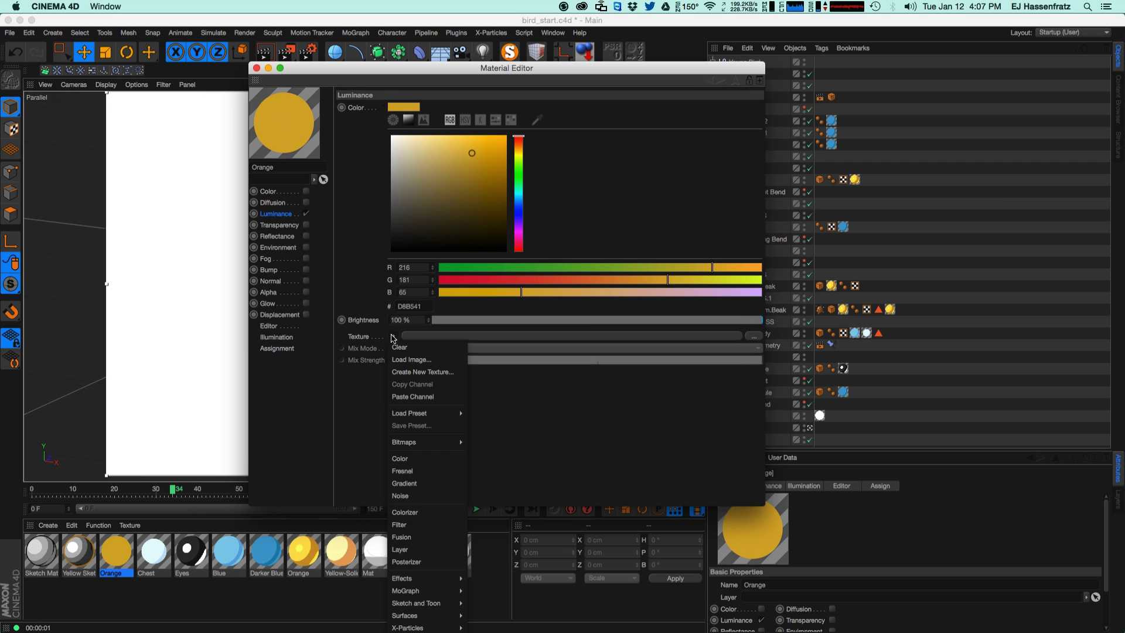
{"action": "mouse_move", "coordinate": [423, 592]}
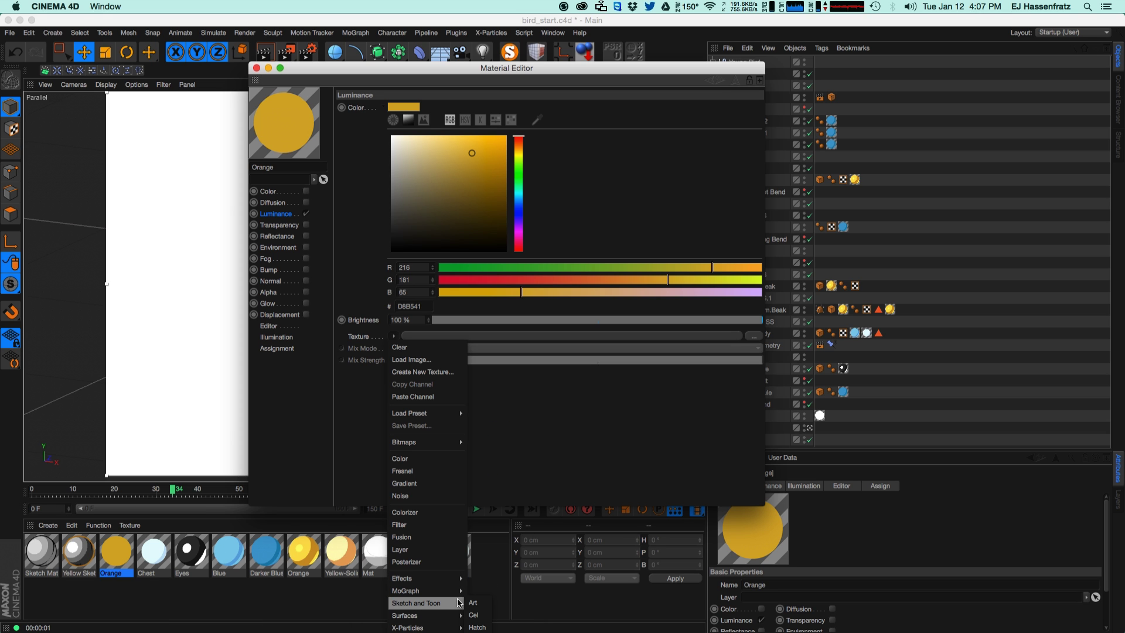
{"action": "left_click", "coordinate": [480, 610]}
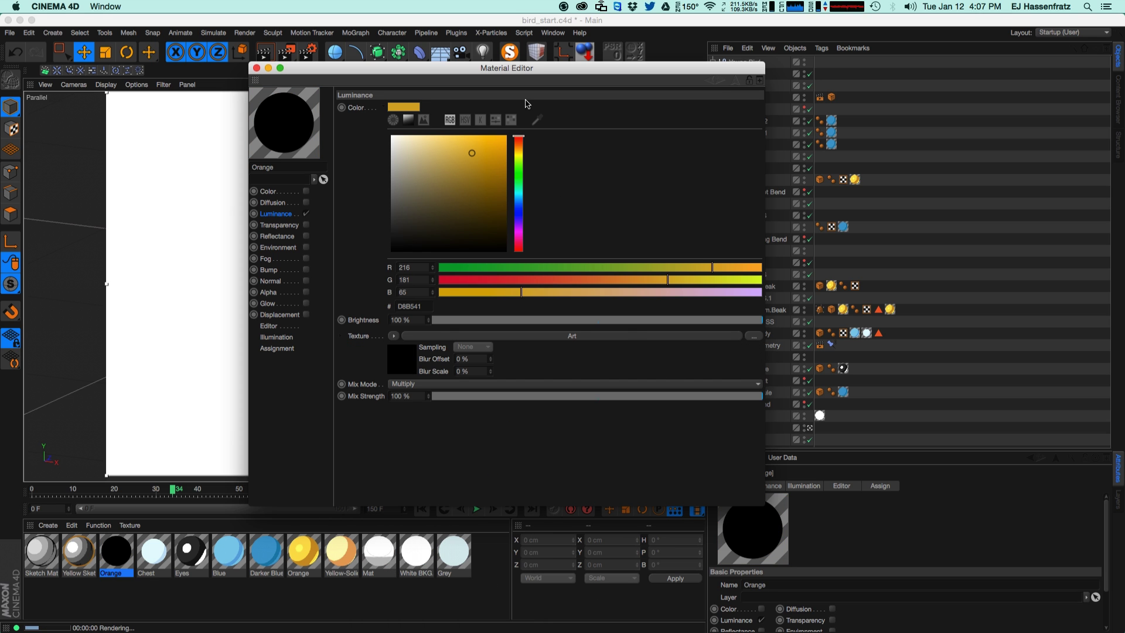
{"action": "left_click_drag", "start_coordinate": [527, 68], "coordinate": [585, 79]}
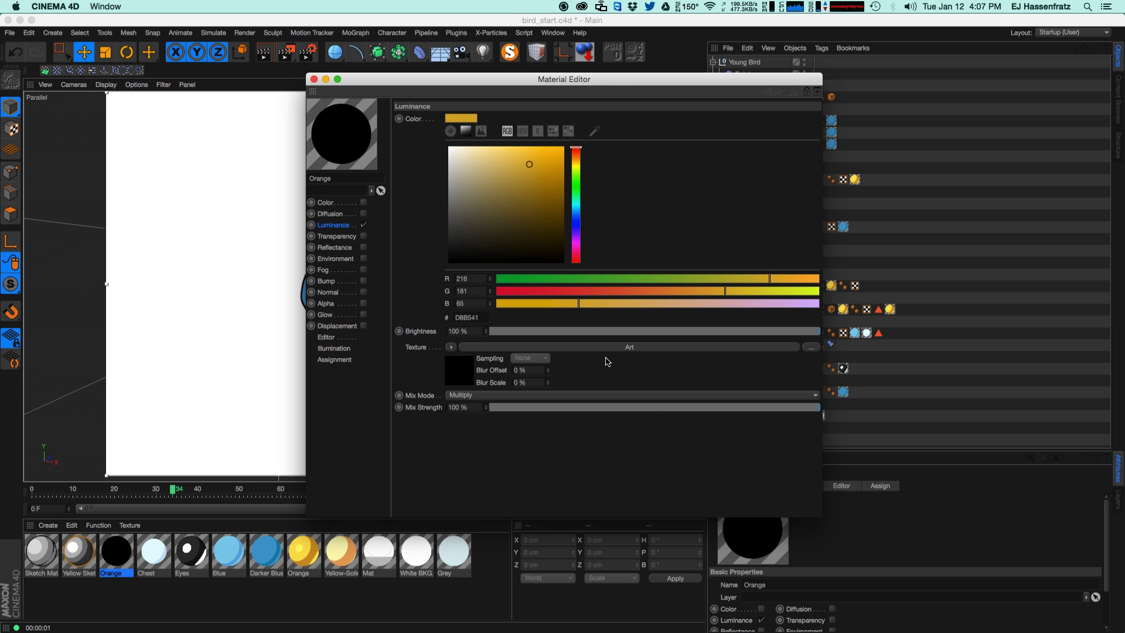
{"action": "mouse_move", "coordinate": [489, 78]}
{"action": "left_mouse_down"}
{"action": "mouse_move", "coordinate": [584, 76]}
{"action": "mouse_move", "coordinate": [479, 83]}
{"action": "left_mouse_up"}
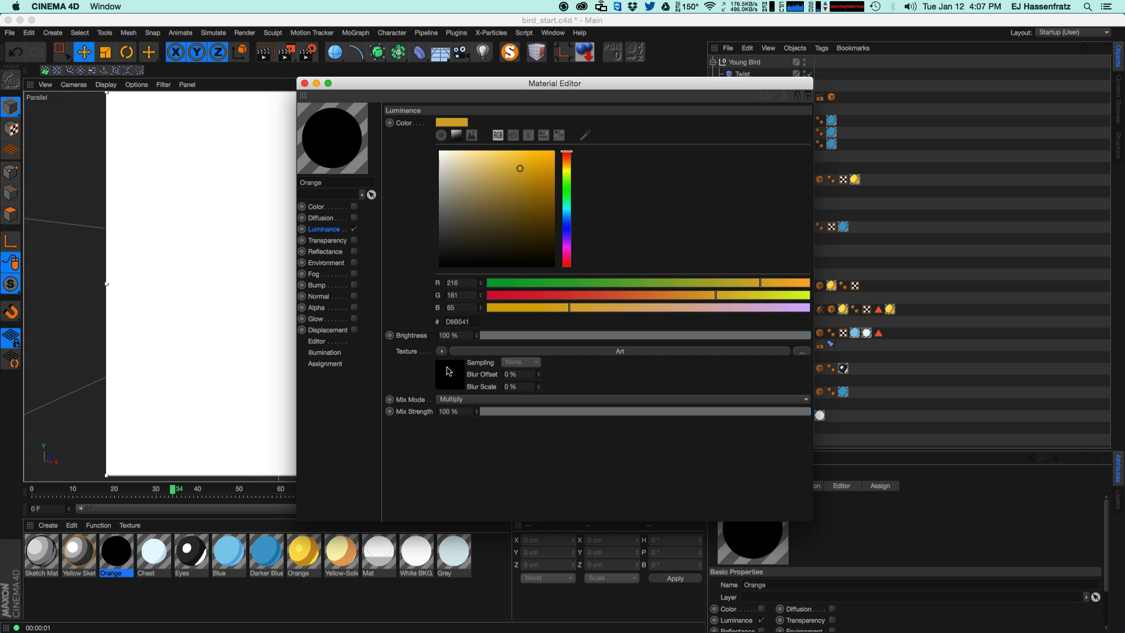
Step: Open the Art shader's properties and look through the options for its texture
{"action": "left_click", "coordinate": [575, 350]}
{"action": "left_click", "coordinate": [426, 207]}
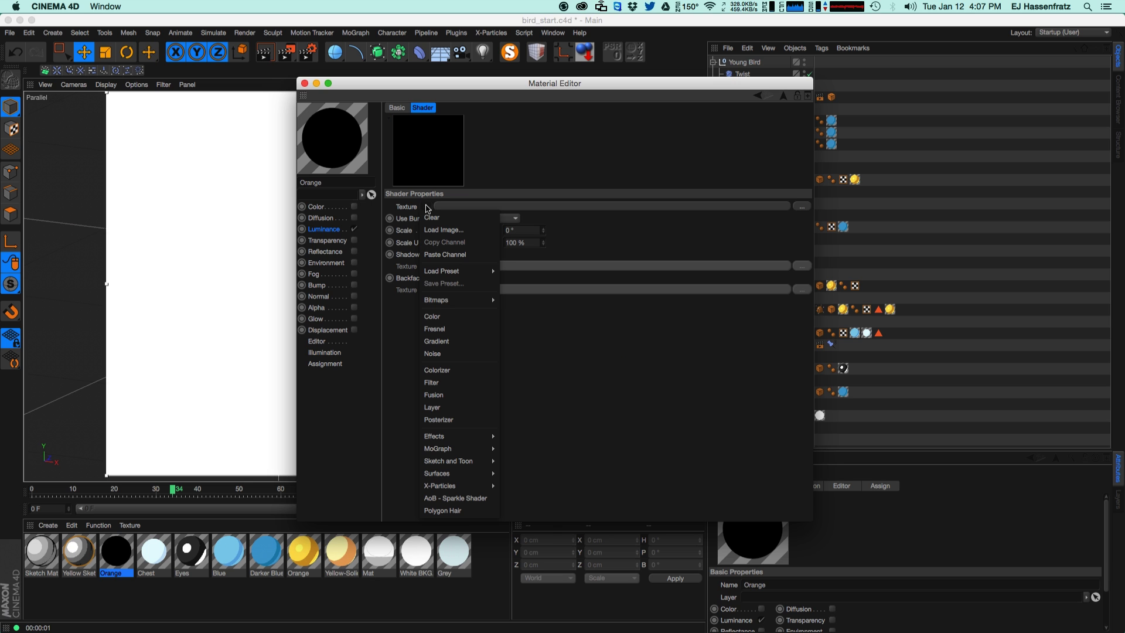
{"action": "left_click", "coordinate": [410, 206]}
{"action": "left_click_drag", "start_coordinate": [529, 81], "coordinate": [495, 93]}
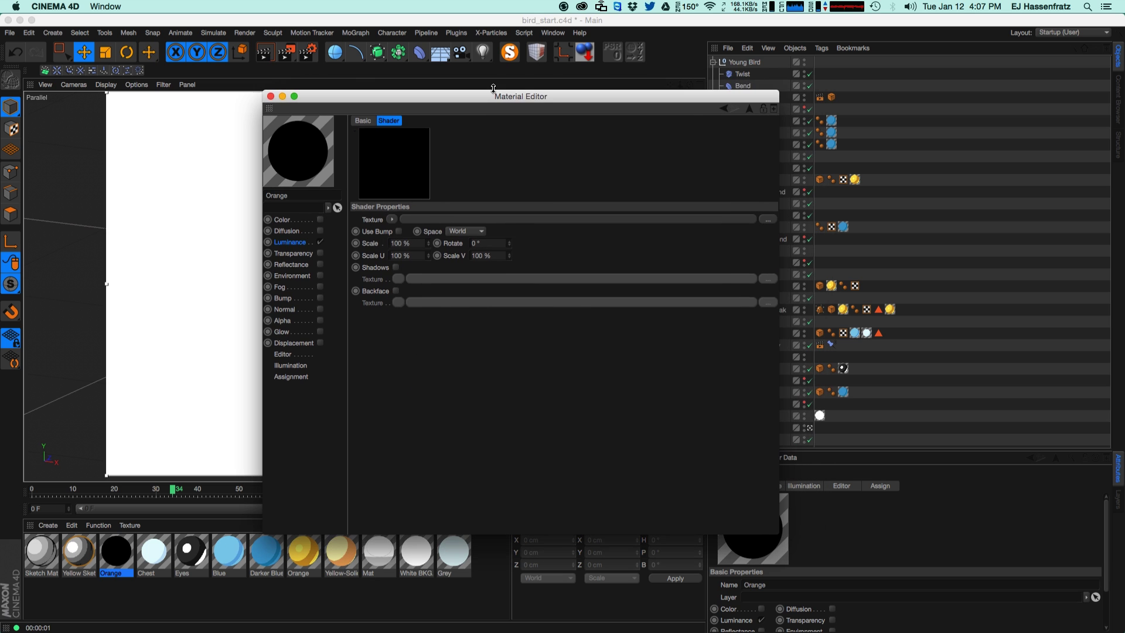
Step: Open the Content Browser and browse to the Shader folder of the Sketch presets
{"action": "left_click", "coordinate": [553, 33]}
{"action": "left_click", "coordinate": [604, 94]}
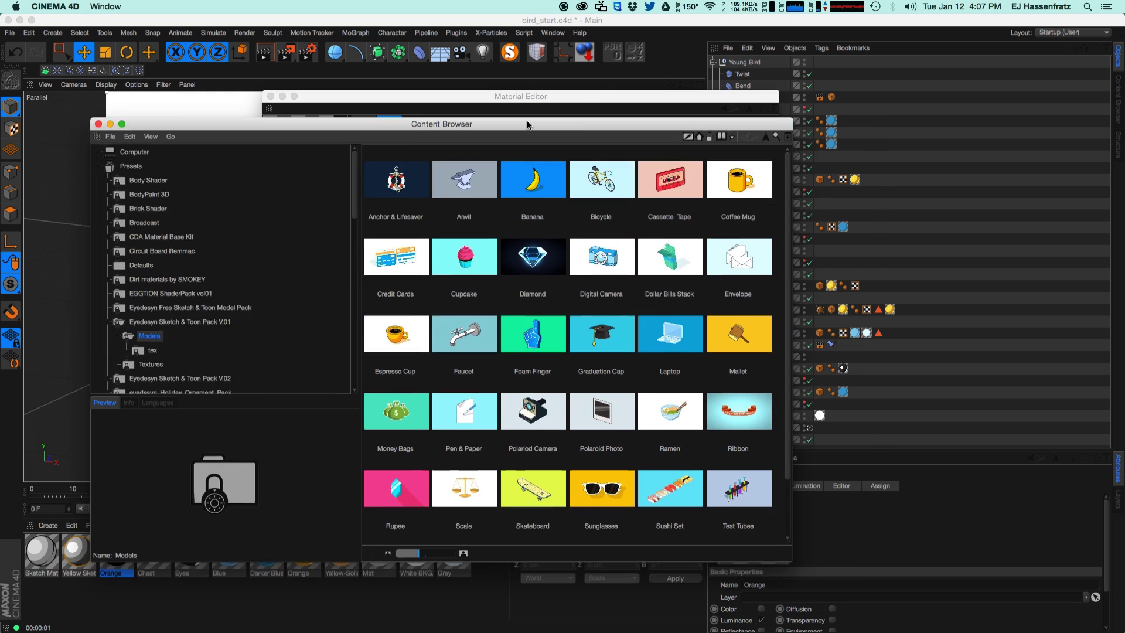
{"action": "left_click_drag", "start_coordinate": [528, 125], "coordinate": [590, 99]}
{"action": "left_click", "coordinate": [172, 298]}
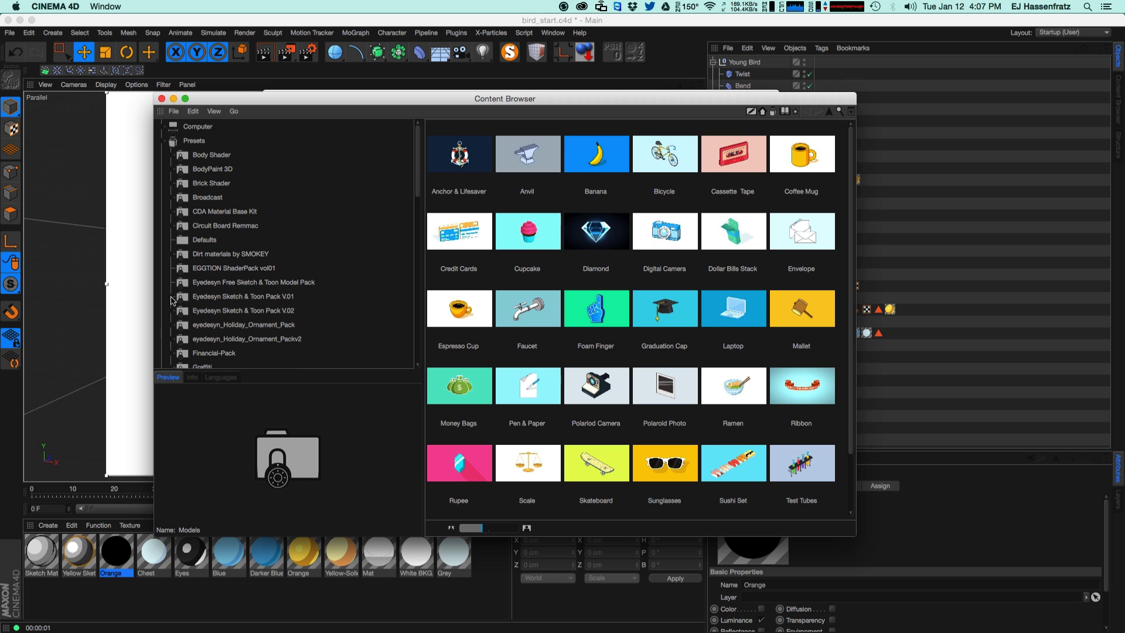
{"action": "scroll", "coordinate": [414, 211], "scroll_direction": "down", "scroll_amount": 6}
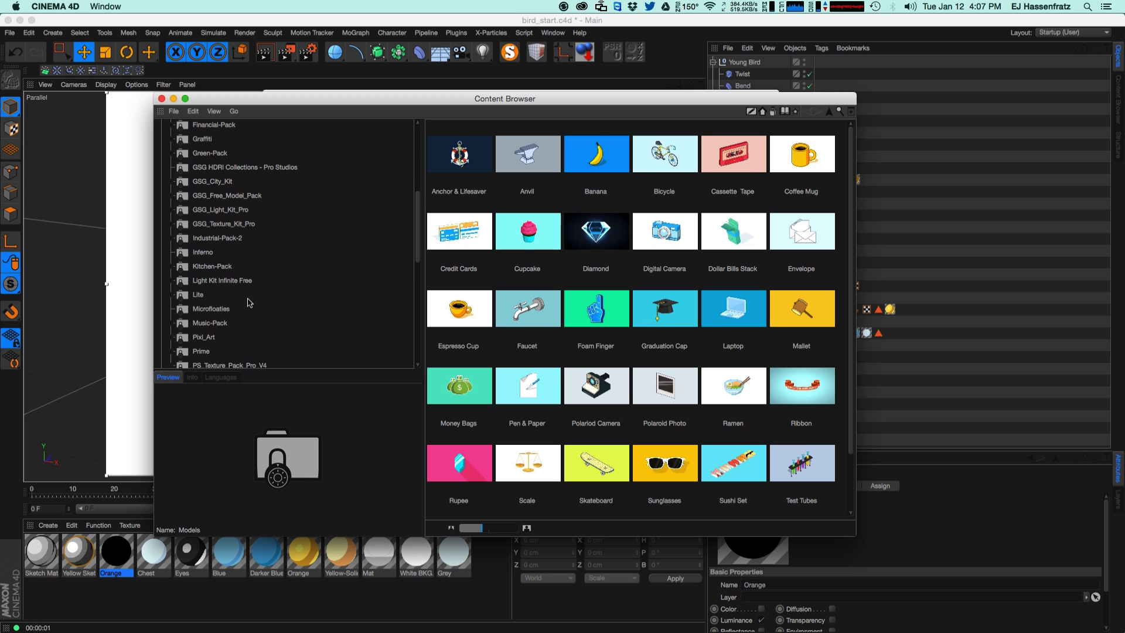
{"action": "scroll", "coordinate": [264, 246], "scroll_direction": "down", "scroll_amount": 4}
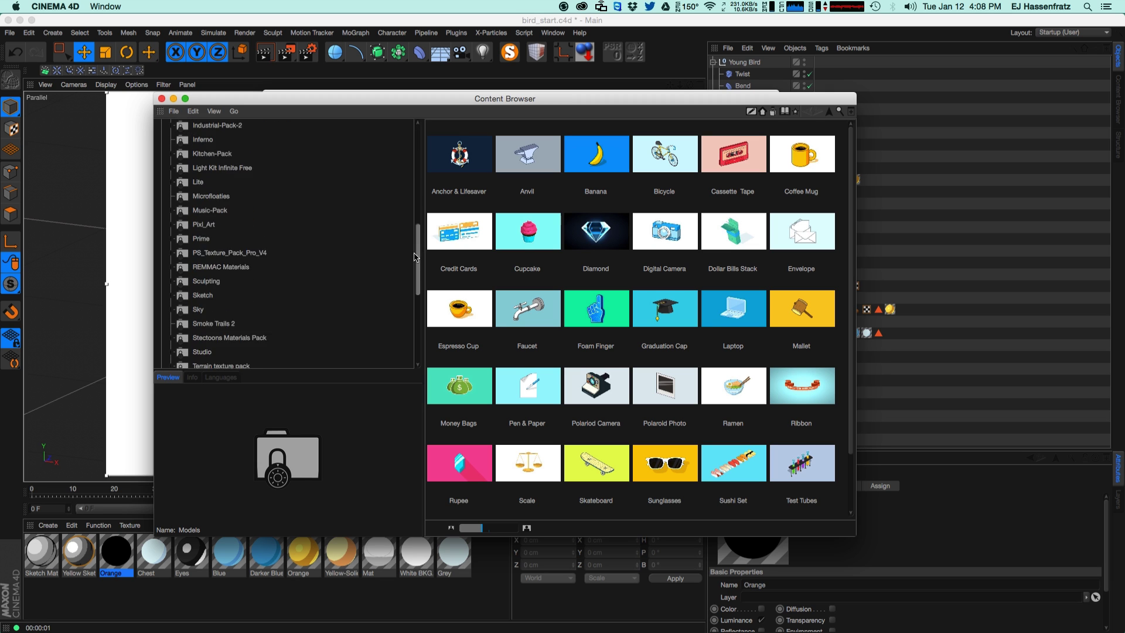
{"action": "left_click", "coordinate": [203, 272]}
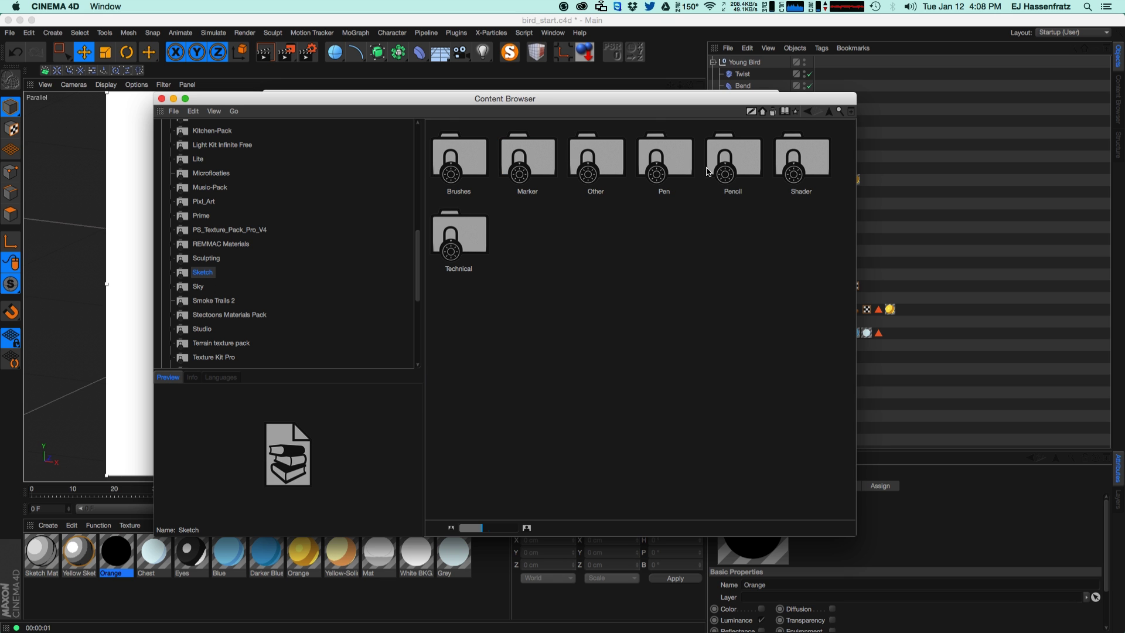
{"action": "left_click", "coordinate": [730, 170]}
{"action": "double_click", "coordinate": [797, 169]}
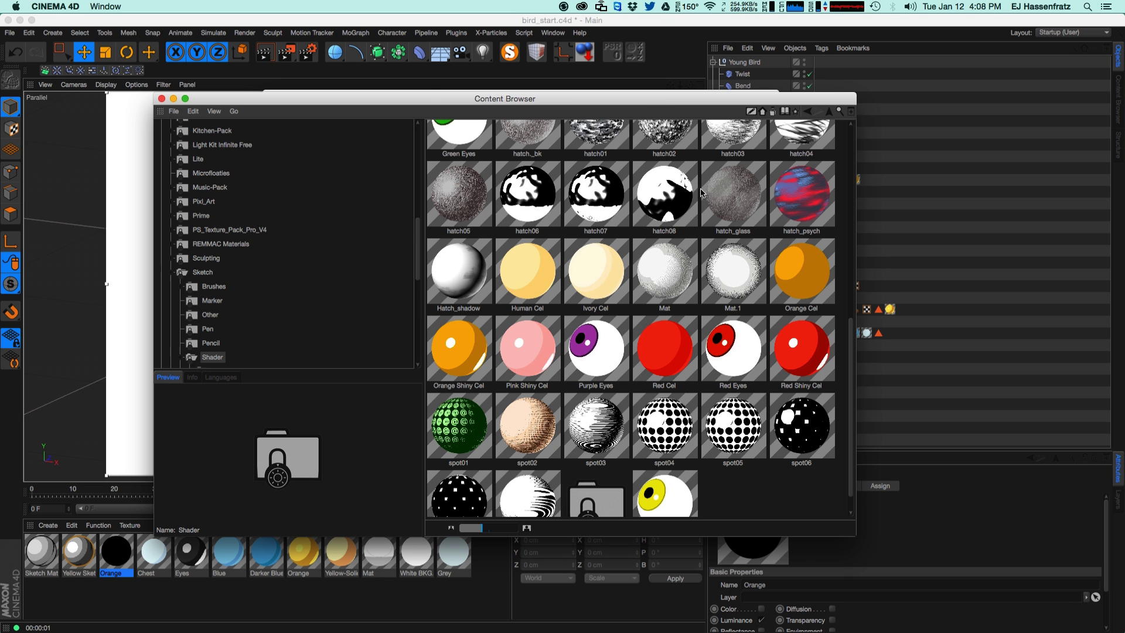
{"action": "scroll", "coordinate": [853, 200], "scroll_direction": "up", "scroll_amount": 5}
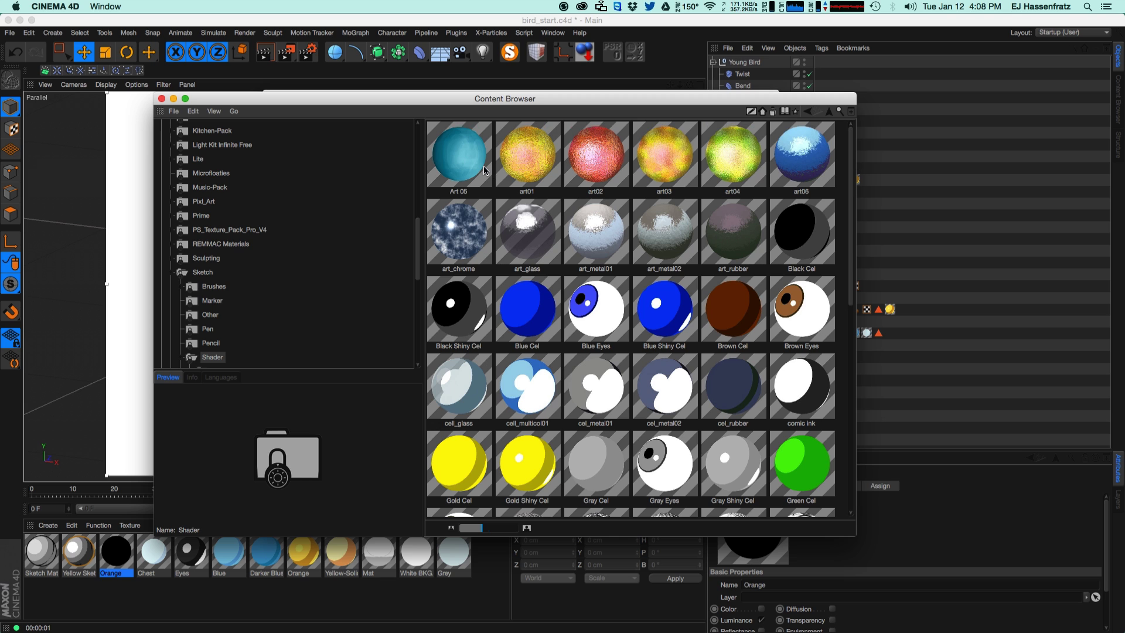
Step: Load the Art 05 material preset into the scene and close the Content Browser
{"action": "left_click", "coordinate": [483, 170]}
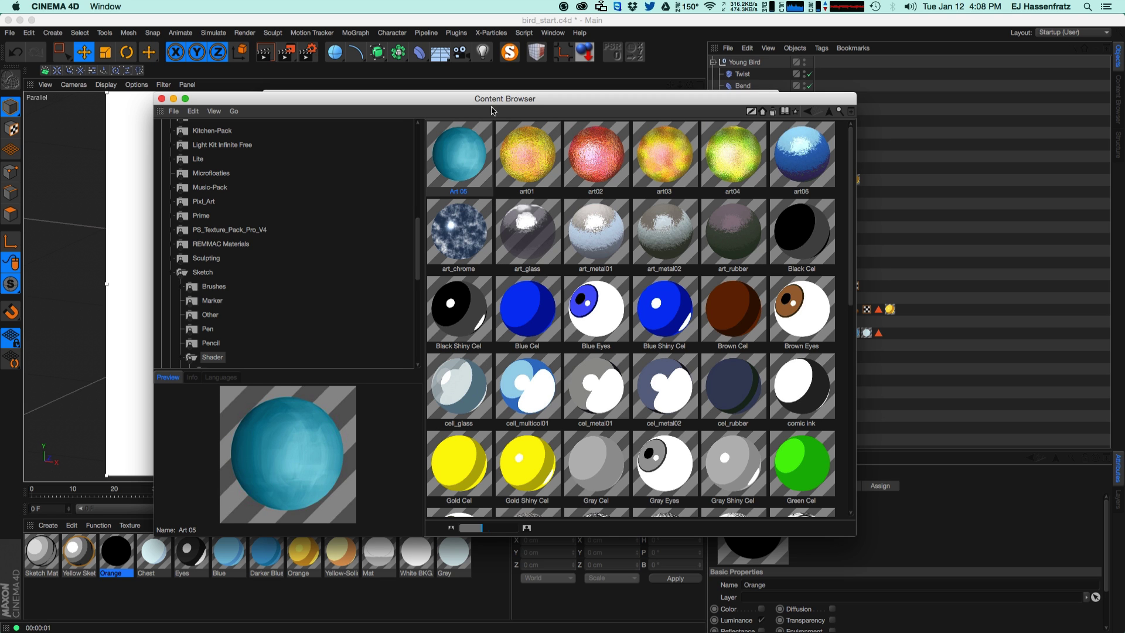
{"action": "left_click_drag", "start_coordinate": [492, 110], "coordinate": [507, 113]}
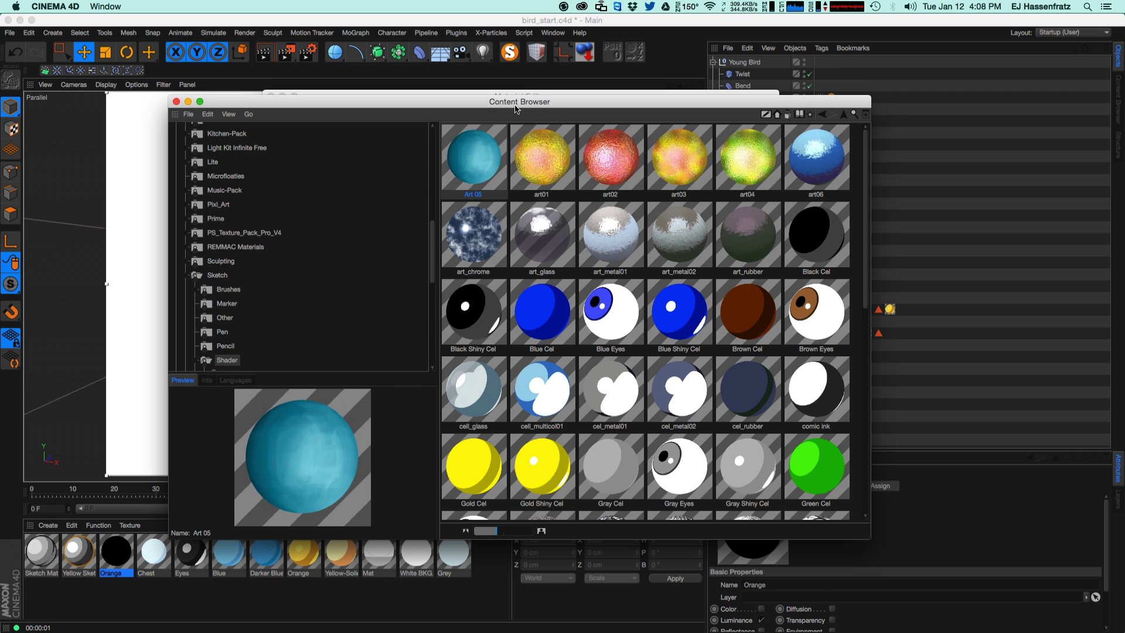
{"action": "left_click_drag", "start_coordinate": [515, 109], "coordinate": [458, 132]}
{"action": "double_click", "coordinate": [431, 192]}
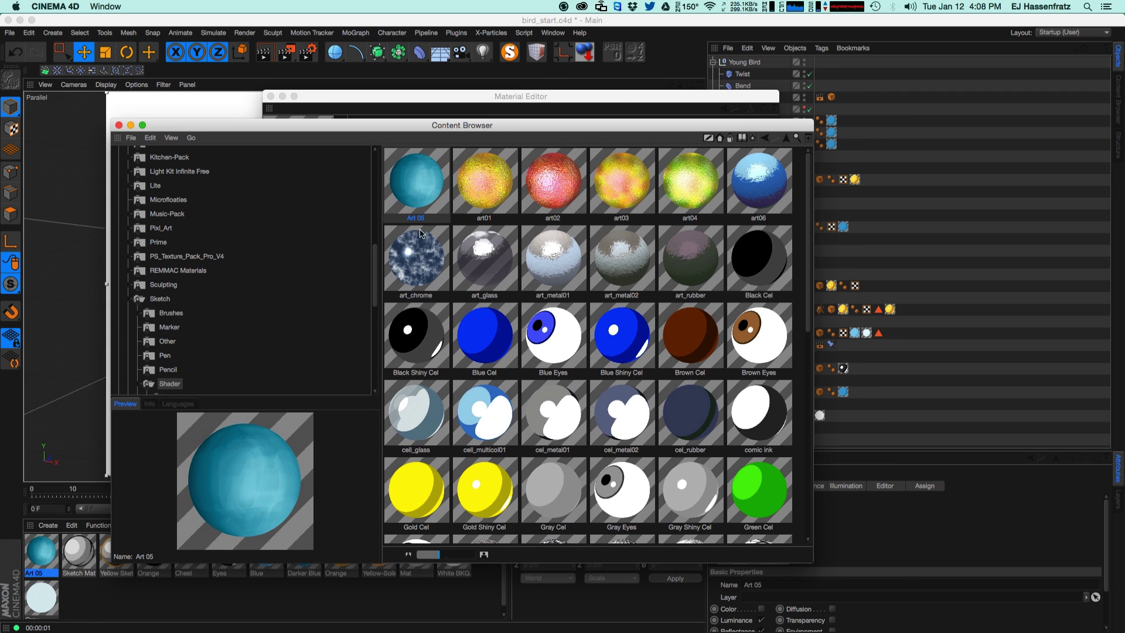
{"action": "left_click", "coordinate": [119, 125]}
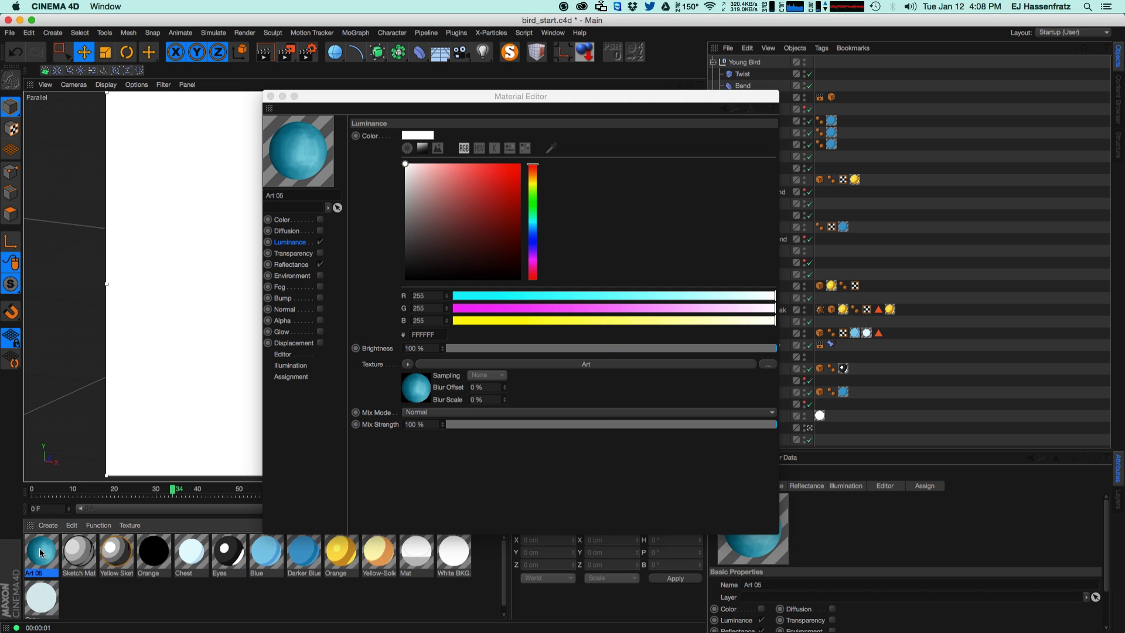
Step: Inspect the Art shader settings of Art 05 and replace the Blue material with Art 05 on the bird's body
{"action": "left_click", "coordinate": [511, 365]}
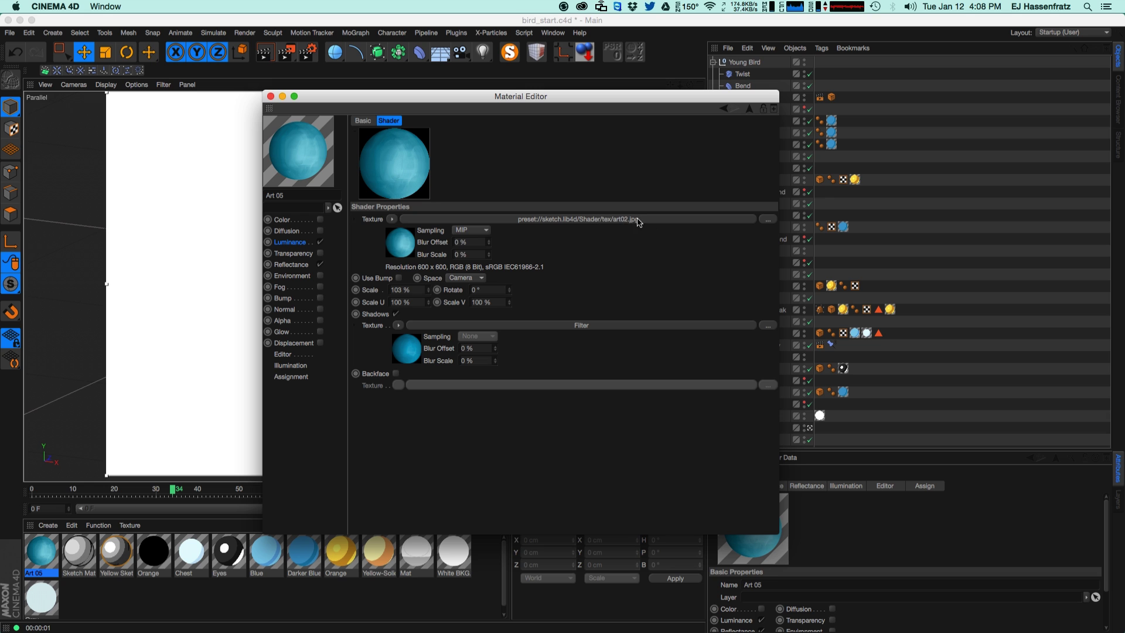
{"action": "left_click_drag", "start_coordinate": [419, 97], "coordinate": [603, 103]}
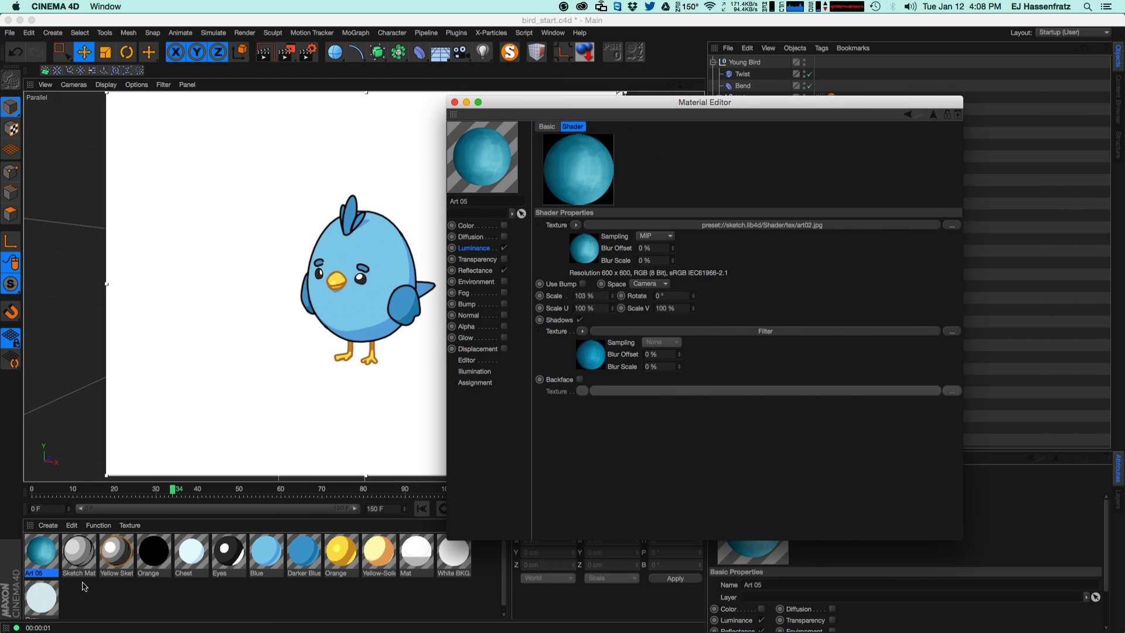
{"action": "left_click_drag", "start_coordinate": [50, 553], "coordinate": [268, 556]}
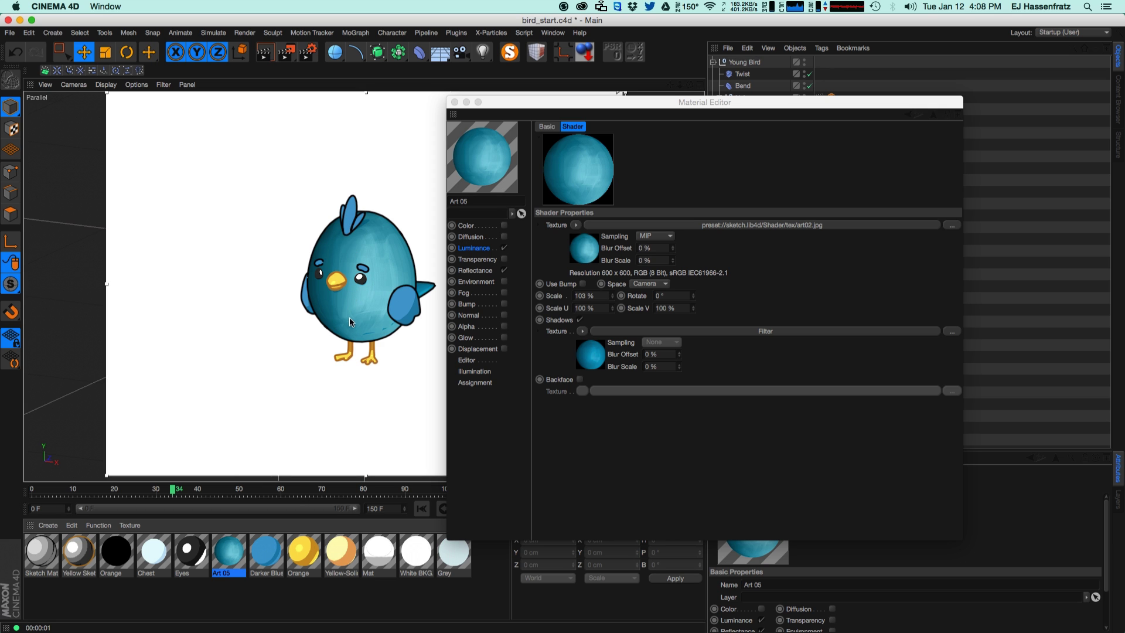
{"action": "left_click_drag", "start_coordinate": [584, 105], "coordinate": [715, 100]}
{"action": "left_click", "coordinate": [585, 97]}
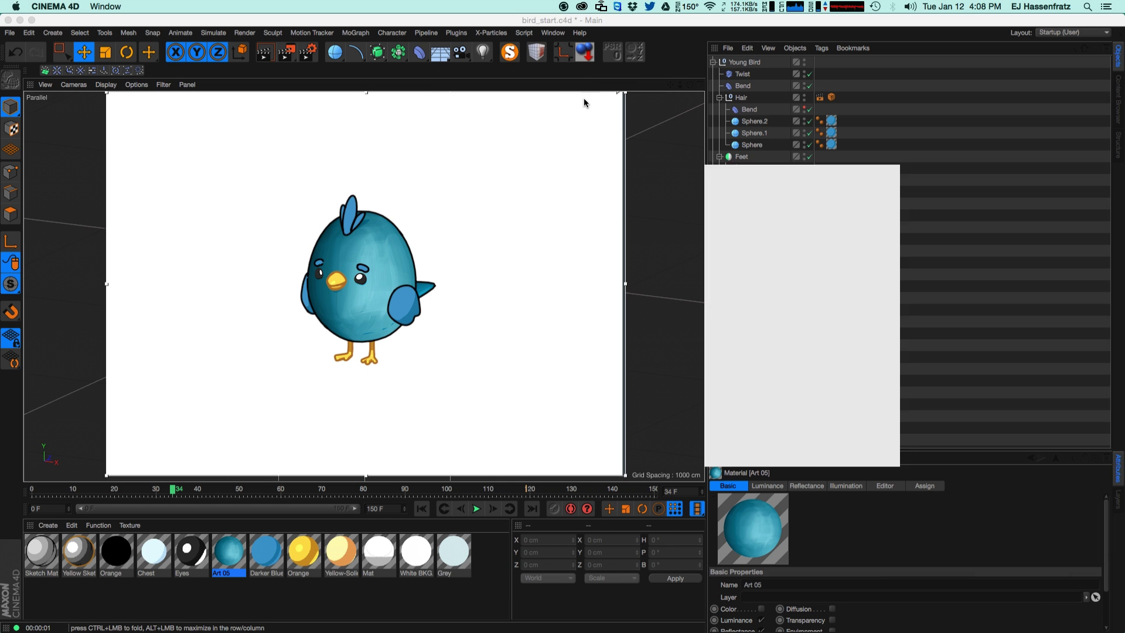
Step: Select the scene light and rotate it to about H 682°, P -51°, B -115°
{"action": "left_click", "coordinate": [737, 440]}
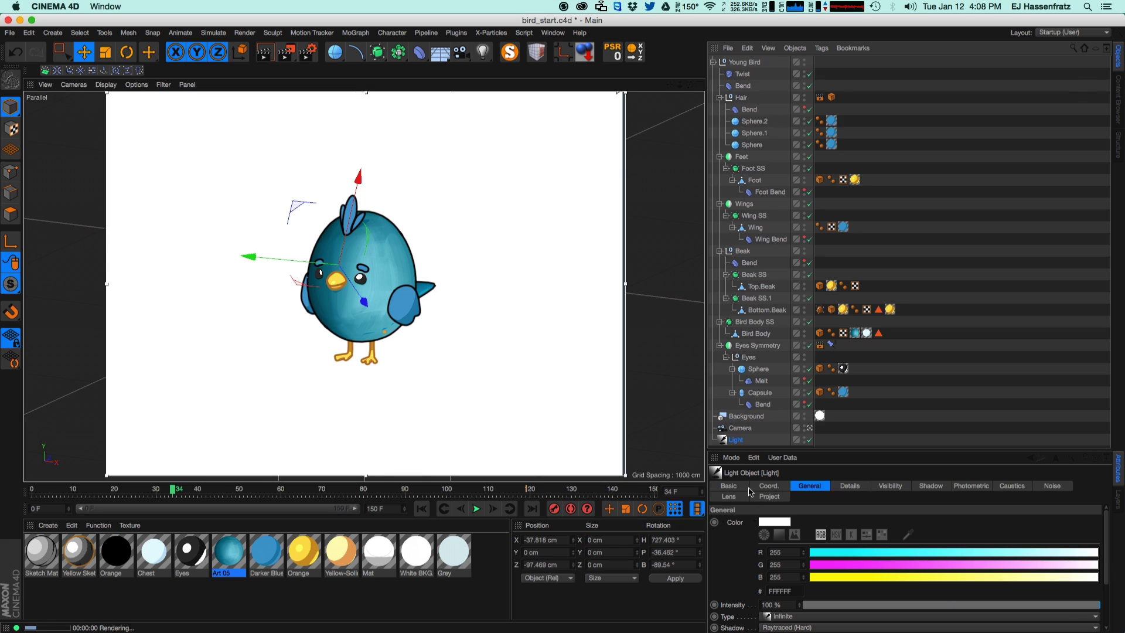
{"action": "key", "text": "r"}
{"action": "left_click_drag", "start_coordinate": [359, 300], "coordinate": [335, 286]}
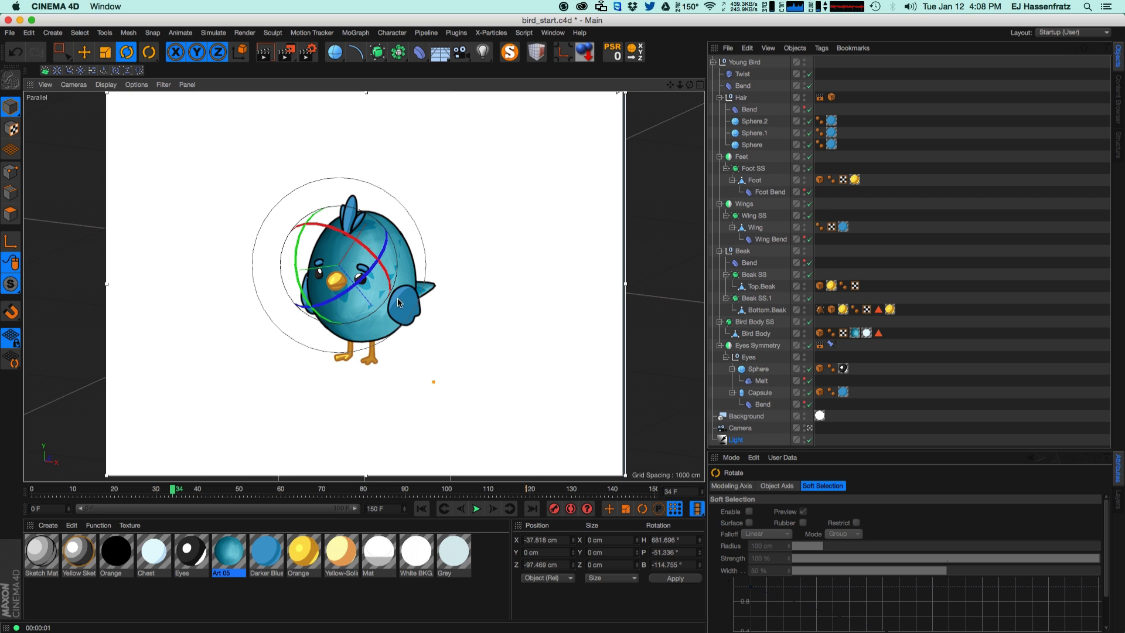
Step: Examine the shadow options of the Cel shader in the Darker Blue material's luminance channel
{"action": "double_click", "coordinate": [273, 572]}
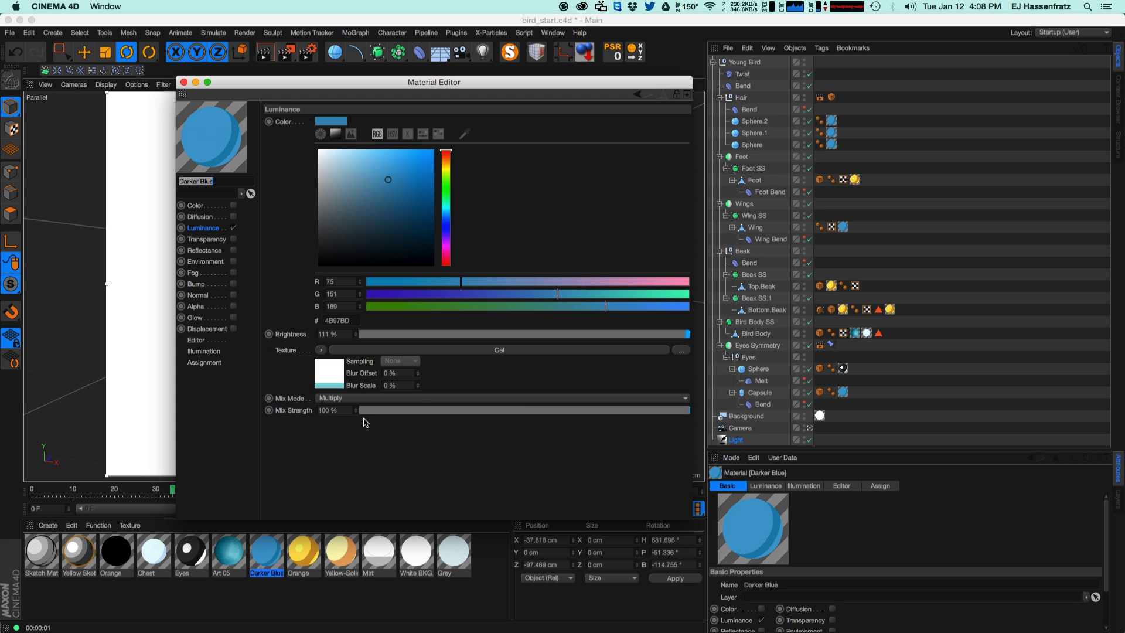
{"action": "left_click", "coordinate": [430, 349]}
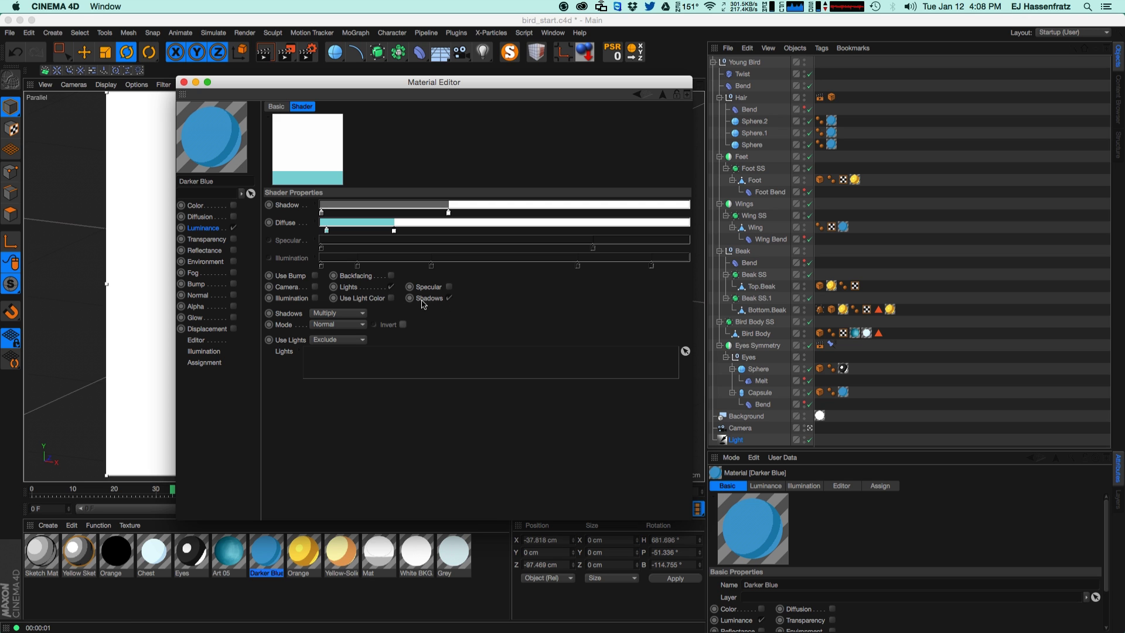
{"action": "left_click", "coordinate": [183, 82]}
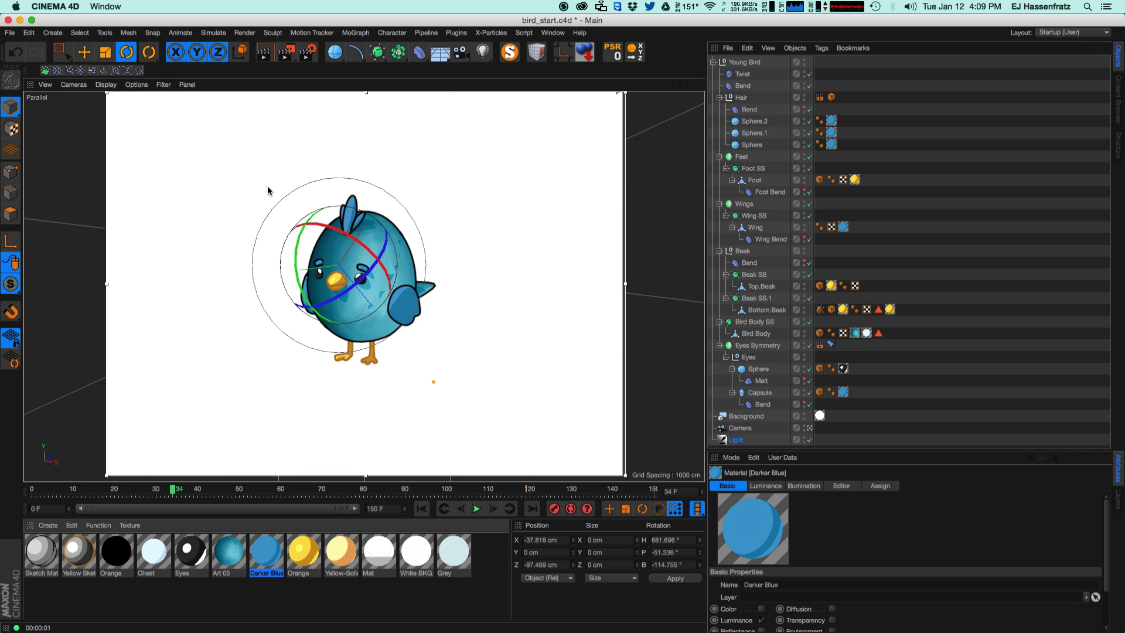
Step: Try different light angles on the bird, ending with the light rotated to about H 720°, P -27°, B -97°
{"action": "left_click_drag", "start_coordinate": [322, 259], "coordinate": [410, 315]}
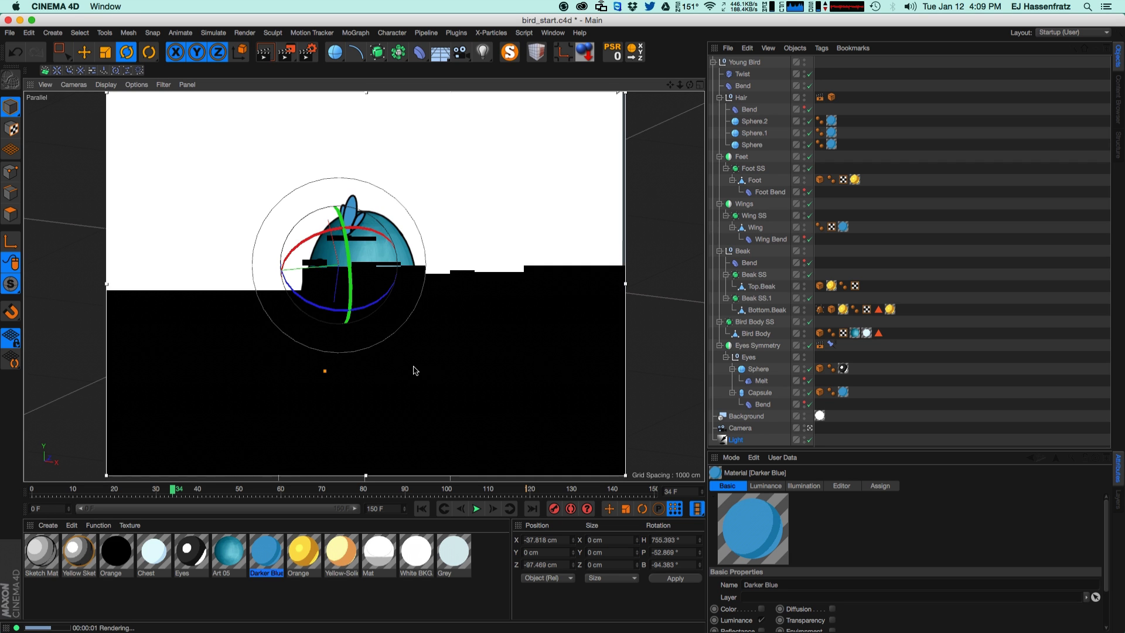
{"action": "left_click_drag", "start_coordinate": [375, 277], "coordinate": [391, 285]}
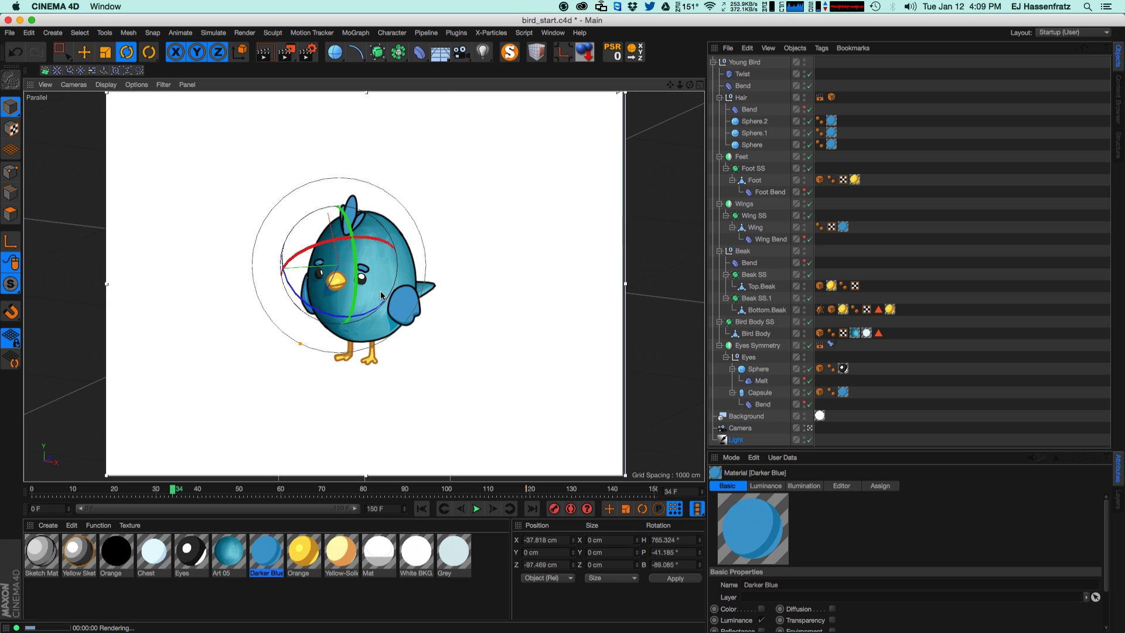
{"action": "left_click_drag", "start_coordinate": [349, 265], "coordinate": [310, 316]}
{"action": "key", "text": "super+z"}
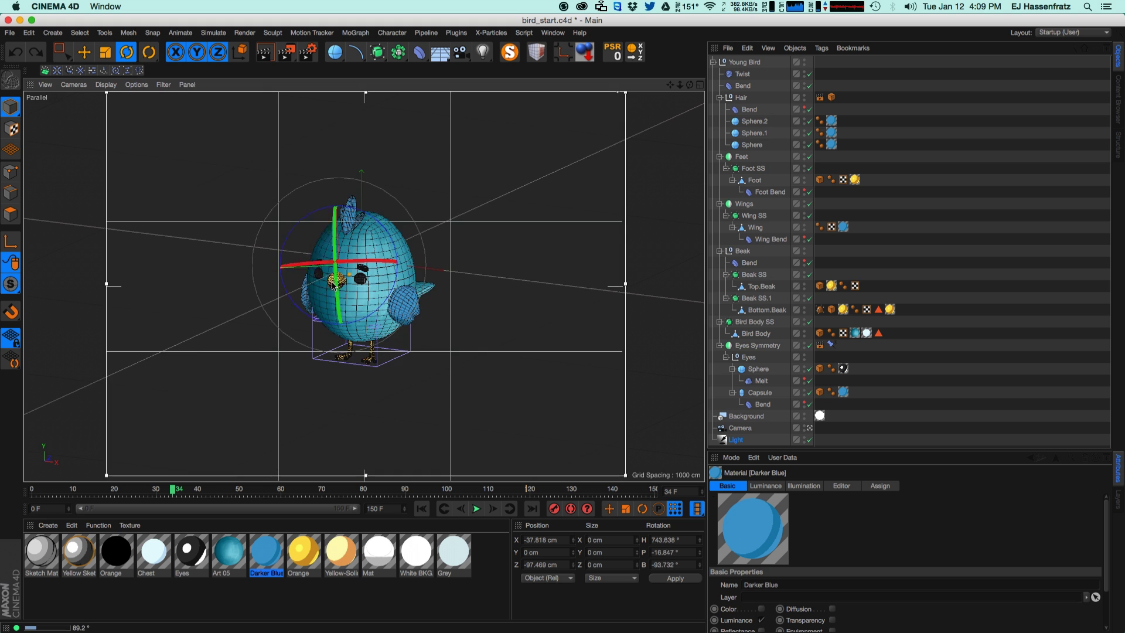
{"action": "mouse_move", "coordinate": [382, 280]}
{"action": "left_mouse_down"}
{"action": "mouse_move", "coordinate": [371, 316]}
{"action": "mouse_move", "coordinate": [371, 289]}
{"action": "left_mouse_up"}
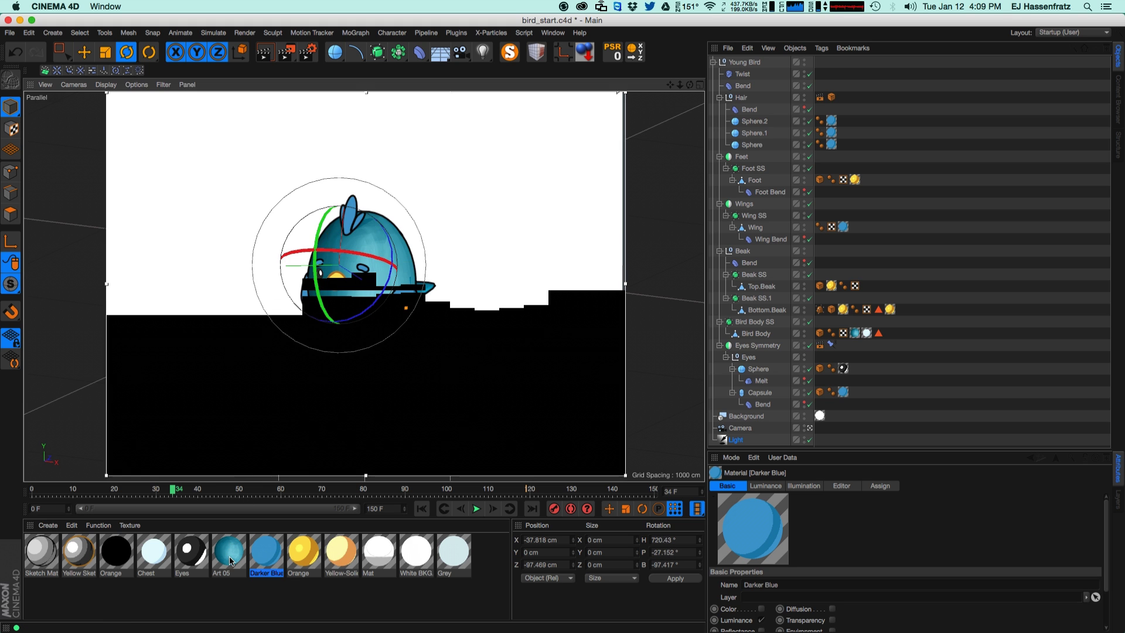
Step: Open the Art 05 material and review the texture and shadow settings of its Art shader
{"action": "double_click", "coordinate": [232, 554]}
{"action": "left_click_drag", "start_coordinate": [445, 82], "coordinate": [515, 82]}
{"action": "left_click", "coordinate": [600, 351]}
{"action": "left_click_drag", "start_coordinate": [436, 81], "coordinate": [636, 78]}
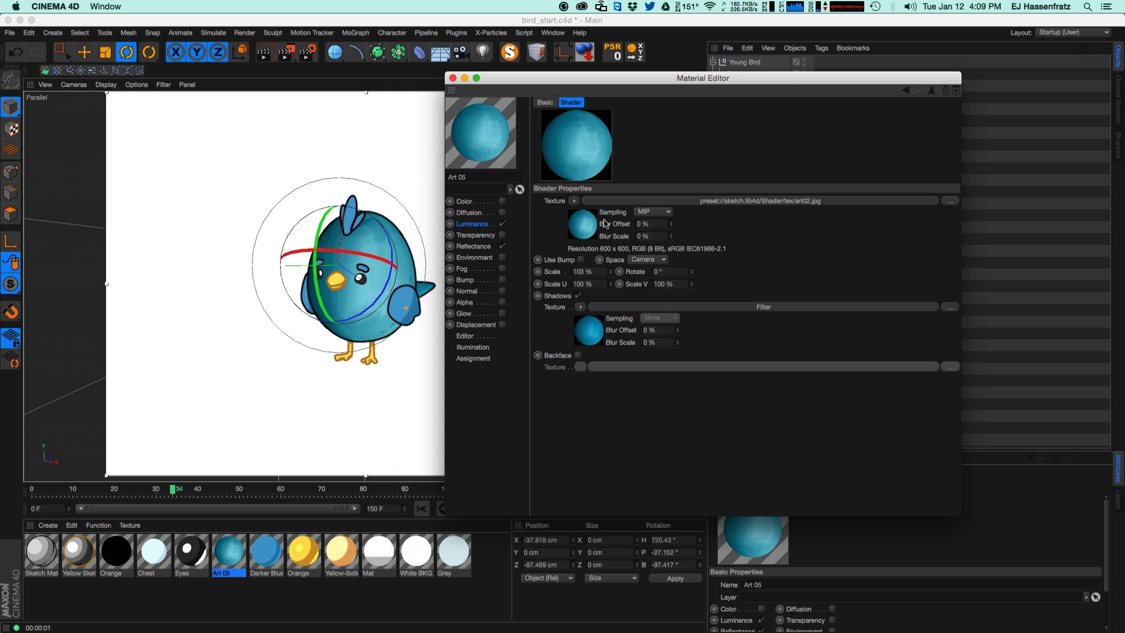
{"action": "left_click_drag", "start_coordinate": [498, 84], "coordinate": [485, 91]}
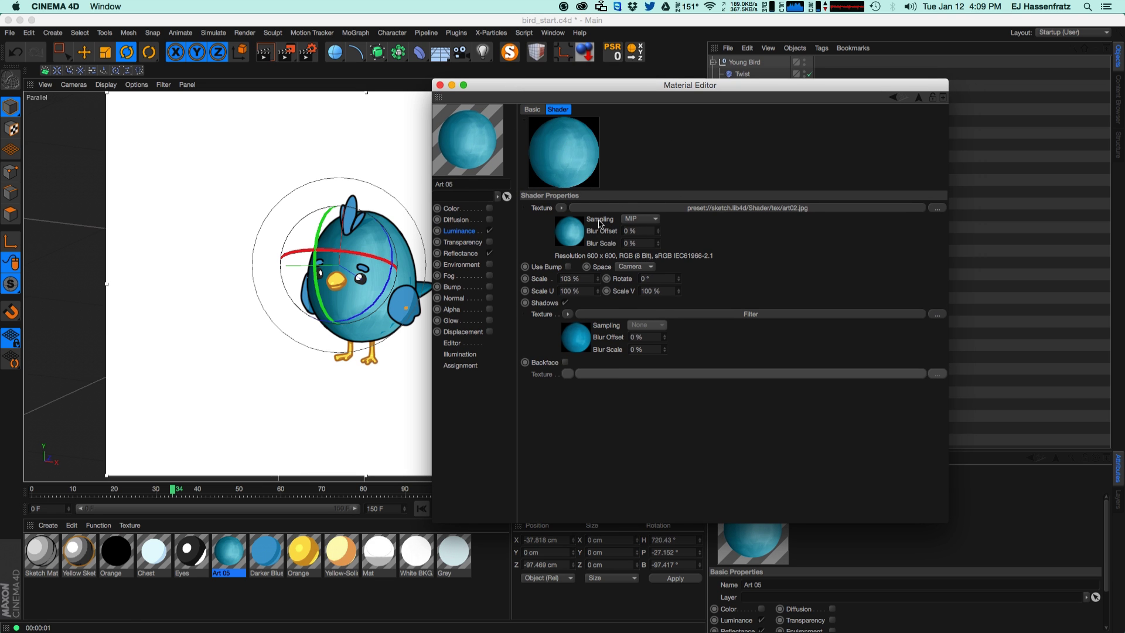
Step: Start a new empty project, close the material editor and add a sphere primitive
{"action": "left_click", "coordinate": [29, 32]}
{"action": "left_click", "coordinate": [37, 59]}
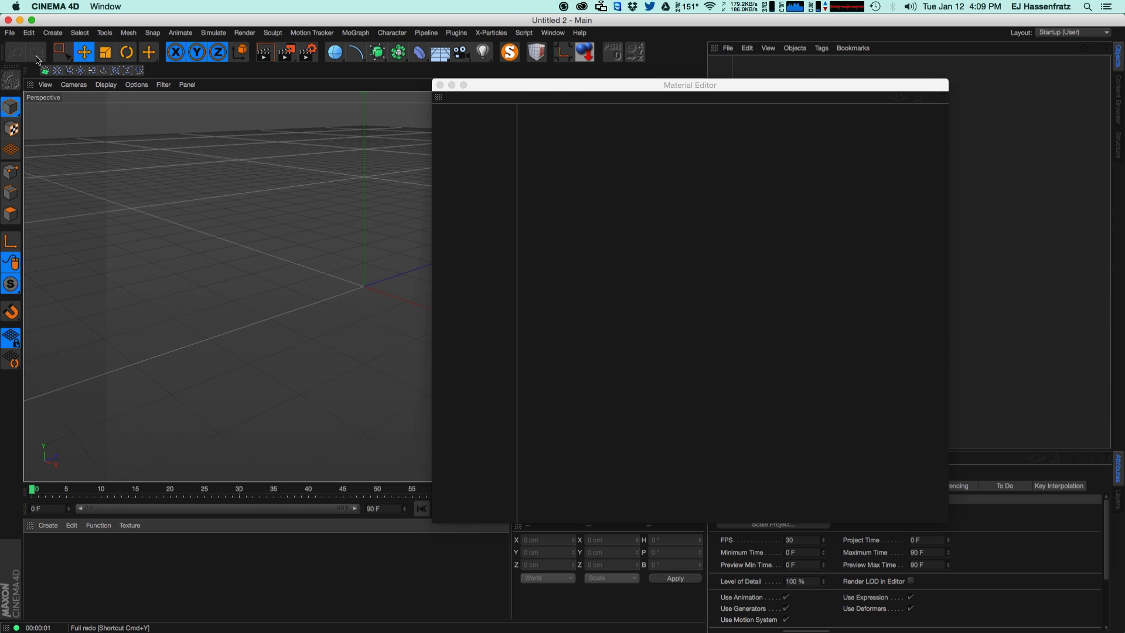
{"action": "mouse_move", "coordinate": [520, 88]}
{"action": "left_mouse_down"}
{"action": "mouse_move", "coordinate": [672, 96]}
{"action": "mouse_move", "coordinate": [518, 107]}
{"action": "left_mouse_up"}
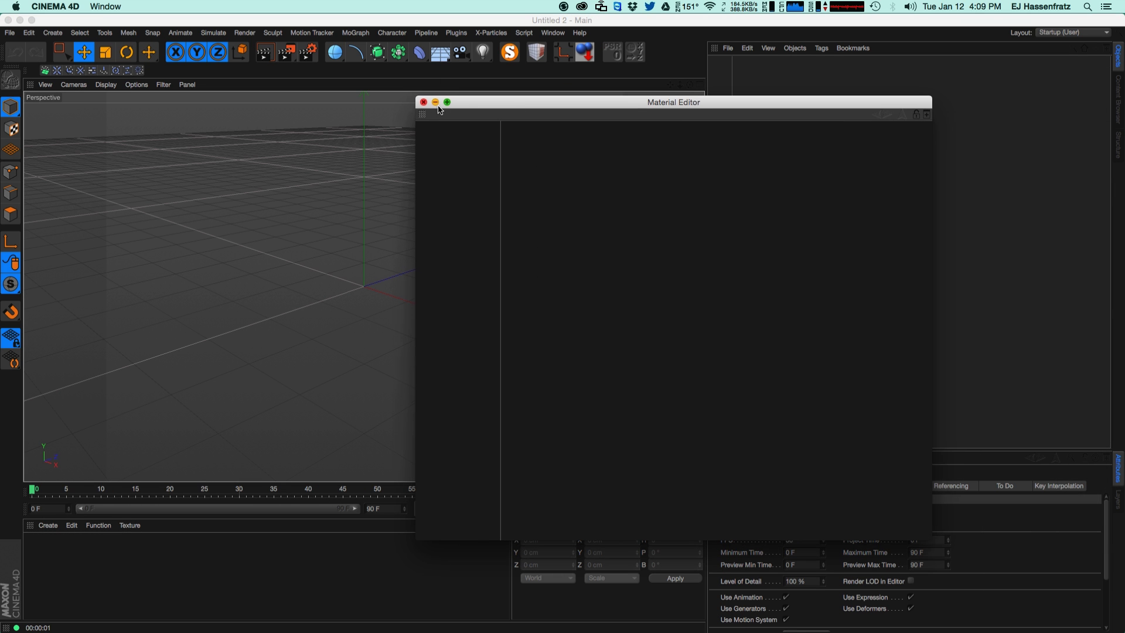
{"action": "left_click", "coordinate": [425, 102]}
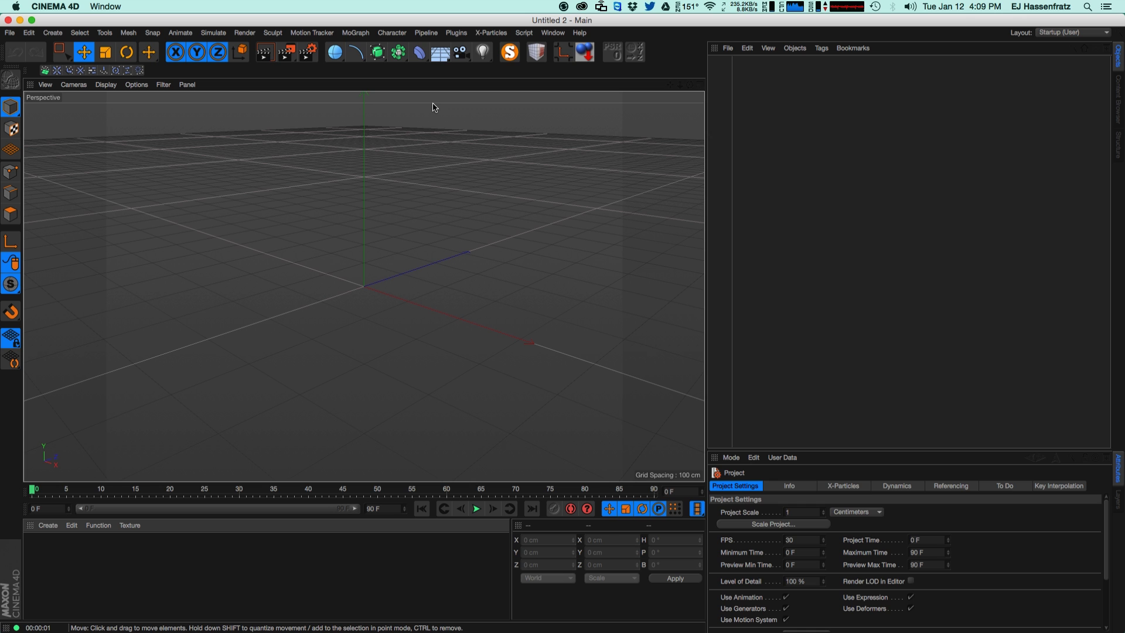
{"action": "left_click", "coordinate": [342, 56]}
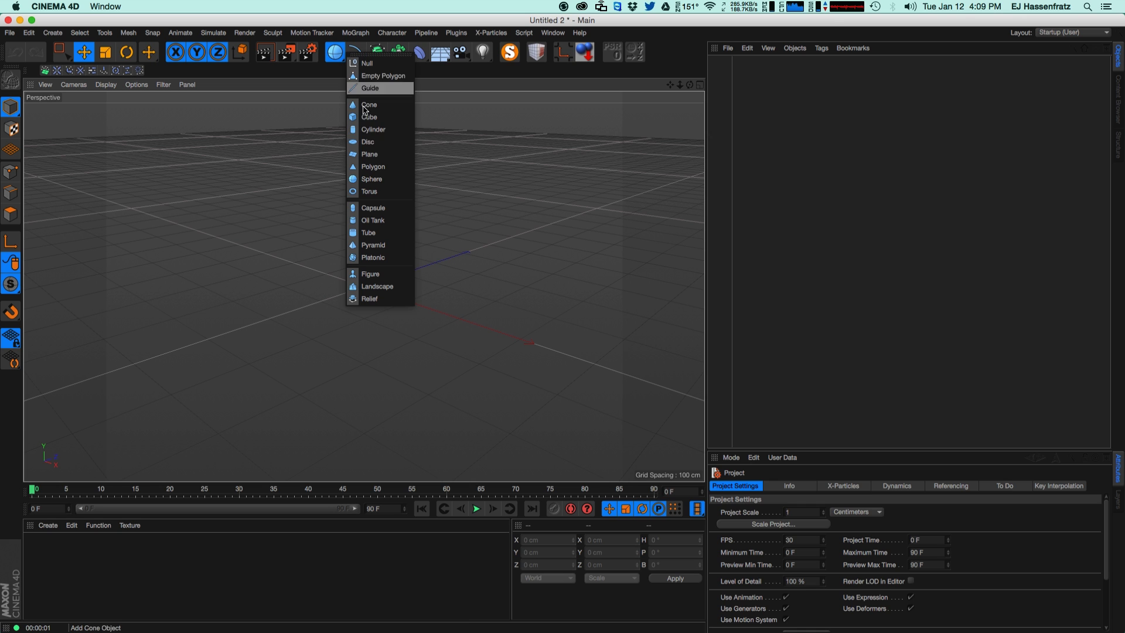
{"action": "left_click", "coordinate": [372, 178]}
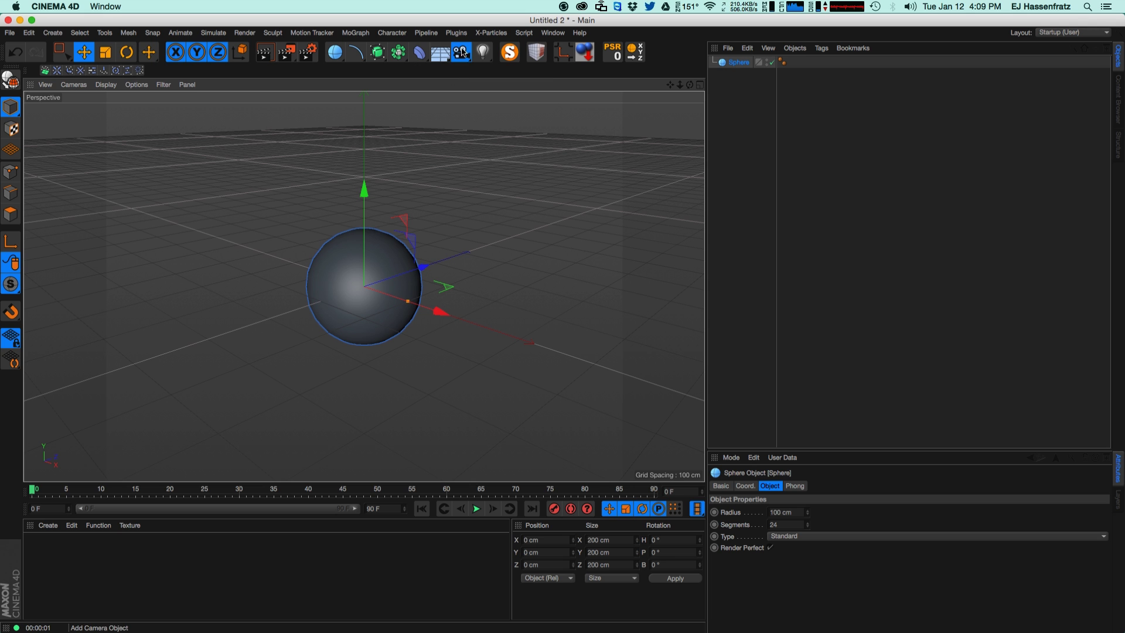
Step: Set the render output to 1200 x 1200 pixels and enlarge the sphere to a radius of about 400 cm
{"action": "left_click", "coordinate": [461, 52]}
{"action": "key", "text": "shift+c"}
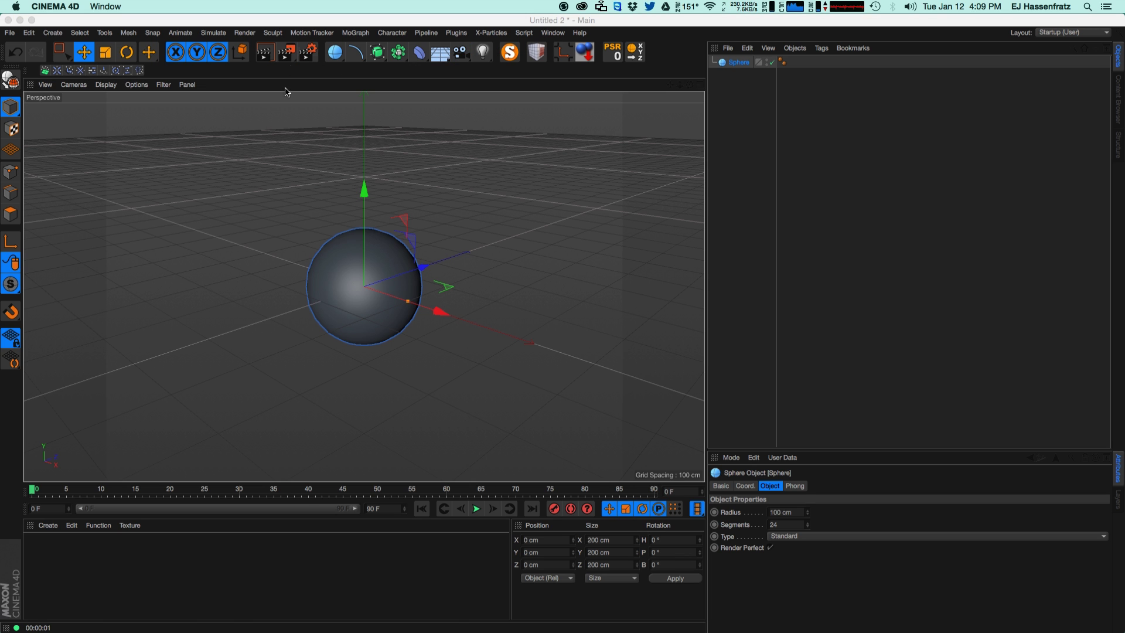
{"action": "left_click_drag", "start_coordinate": [616, 110], "coordinate": [629, 109]}
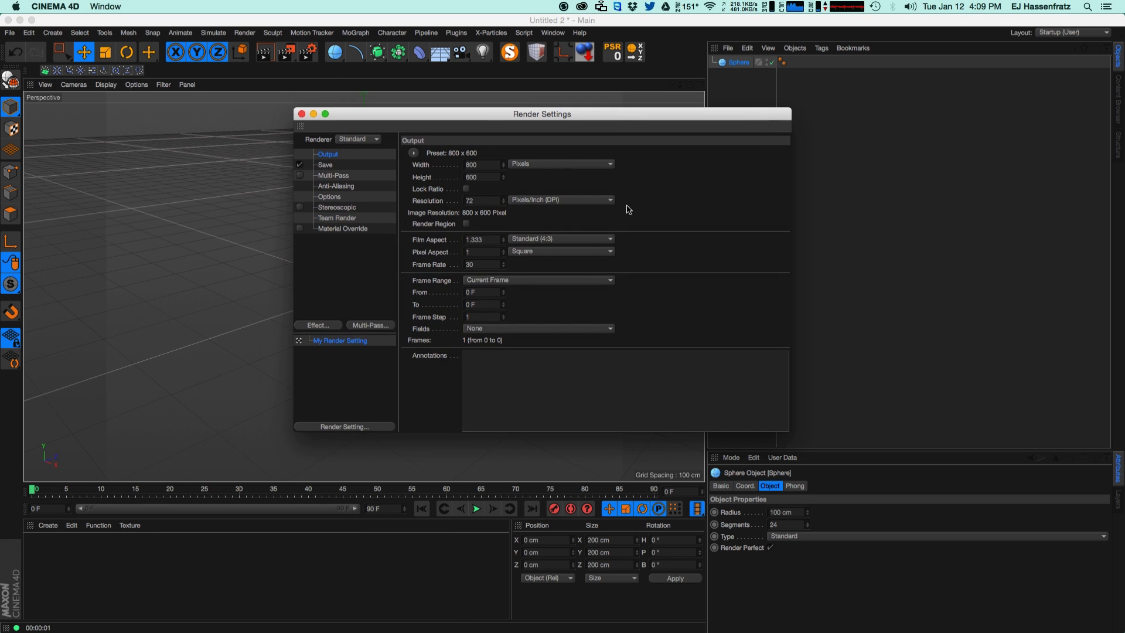
{"action": "left_click_drag", "start_coordinate": [508, 115], "coordinate": [717, 125]}
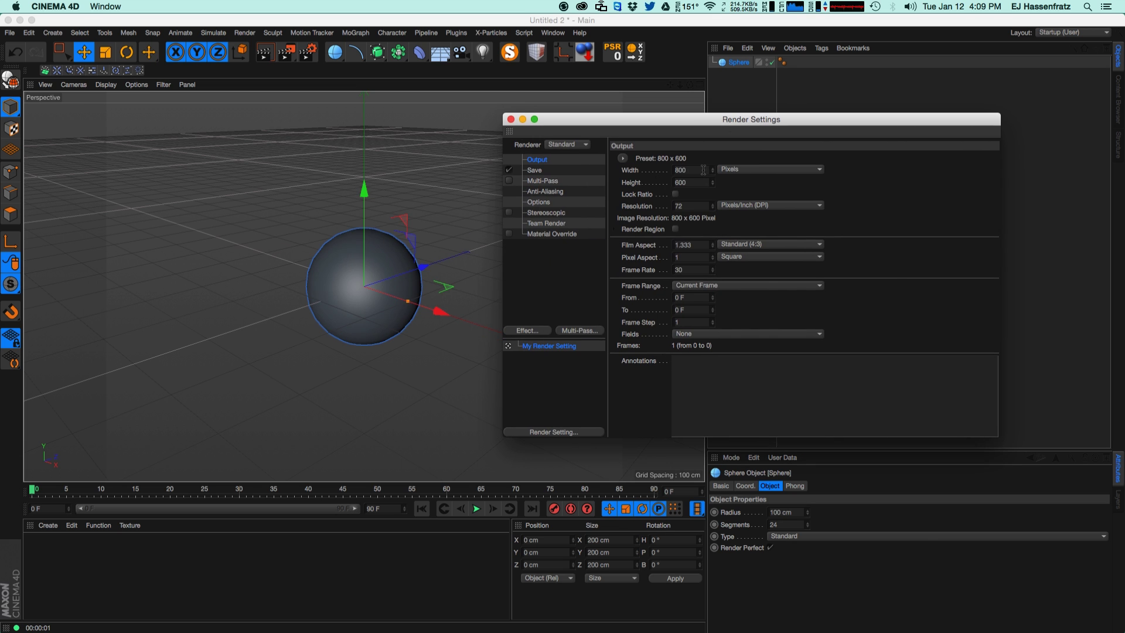
{"action": "left_click", "coordinate": [679, 171]}
{"action": "type", "text": "0"}
{"action": "key", "text": "Tab"}
{"action": "type", "text": "1200"}
{"action": "key", "text": "Return"}
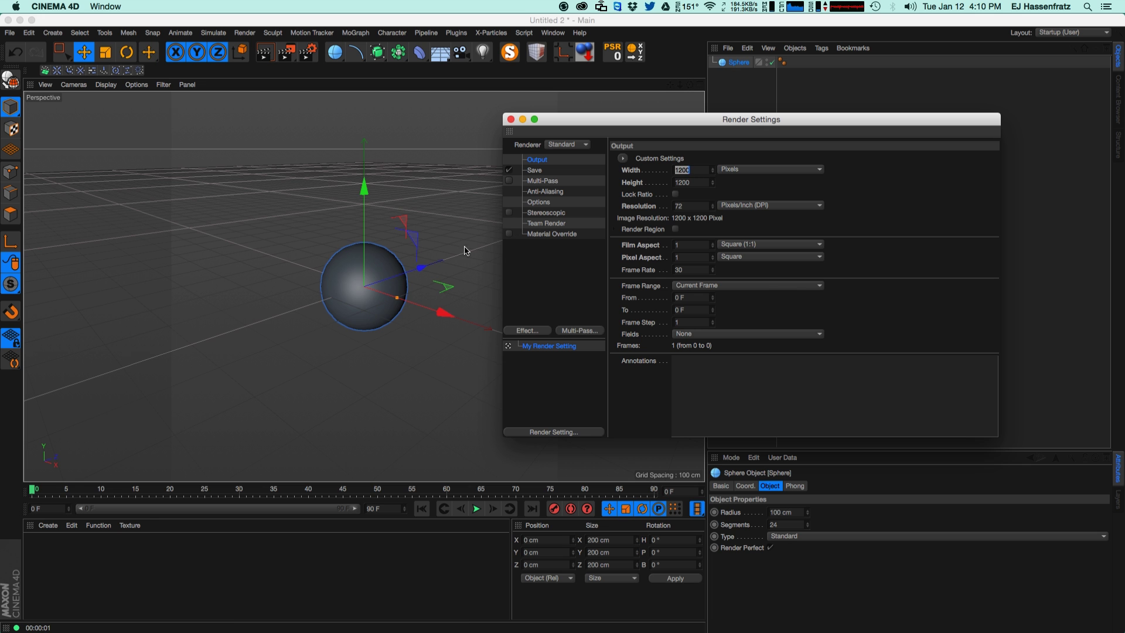
{"action": "left_click_drag", "start_coordinate": [397, 298], "coordinate": [553, 320]}
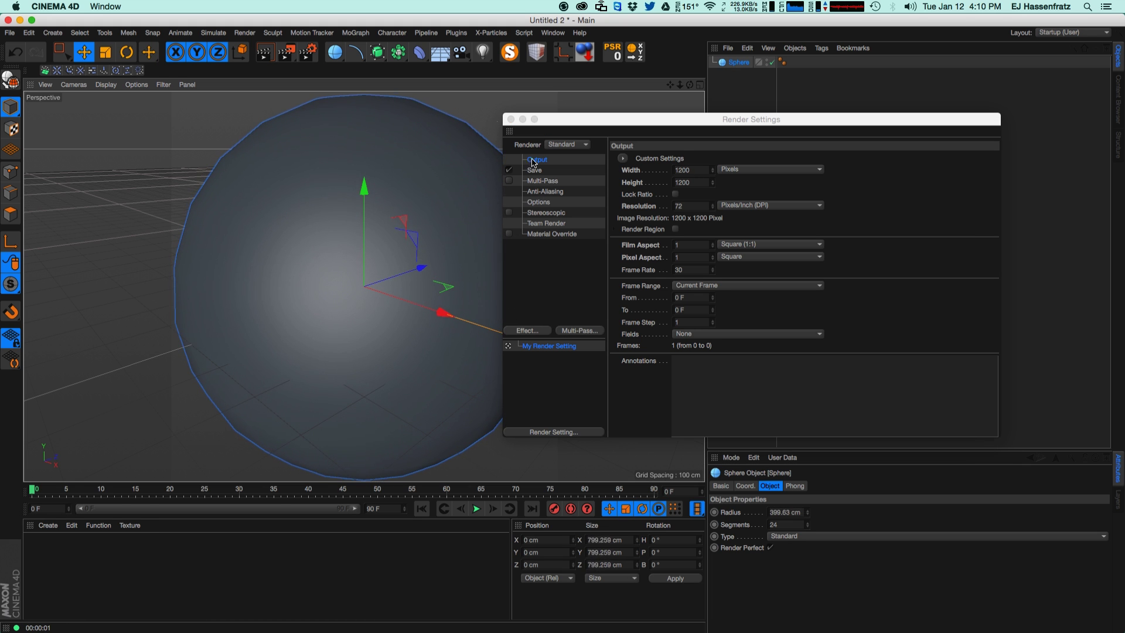
{"action": "left_click", "coordinate": [511, 119]}
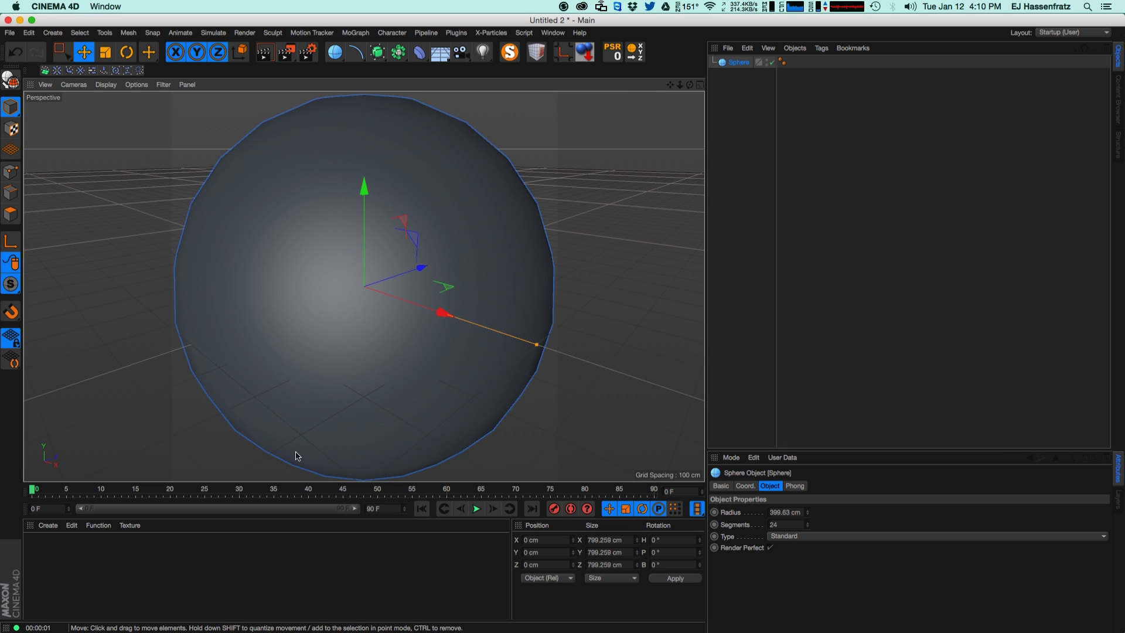
Step: Create a new material with Color and Reflectance disabled and only the Luminance channel enabled
{"action": "double_click", "coordinate": [54, 569]}
{"action": "double_click", "coordinate": [44, 564]}
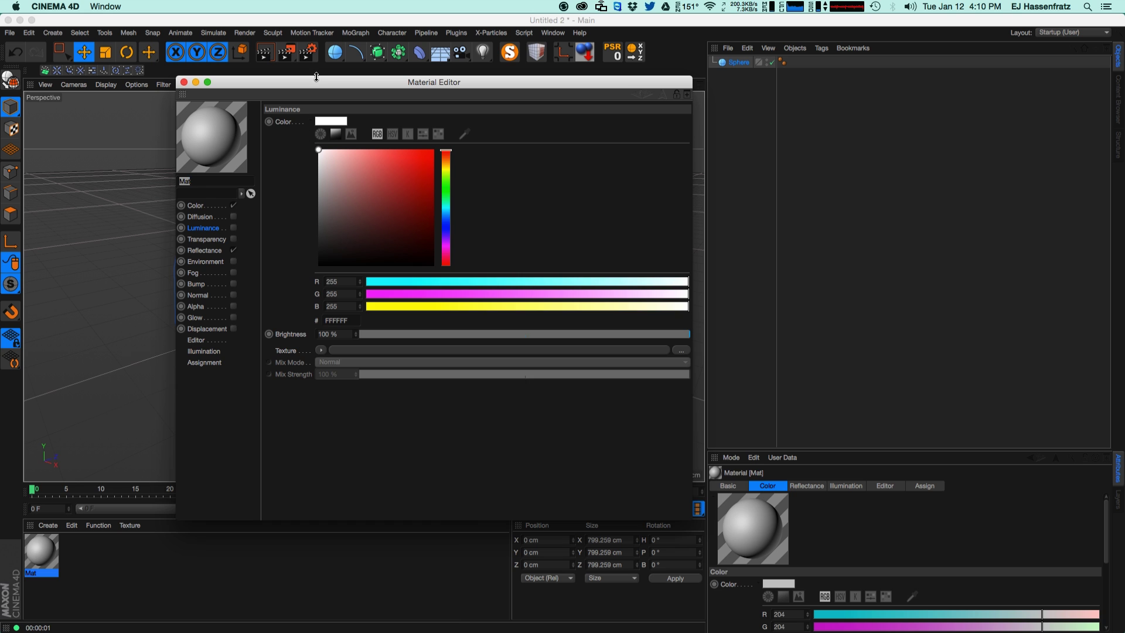
{"action": "left_click_drag", "start_coordinate": [329, 77], "coordinate": [592, 77]}
{"action": "left_click", "coordinate": [501, 206]}
{"action": "left_click", "coordinate": [501, 252]}
{"action": "left_click", "coordinate": [501, 229]}
{"action": "left_click_drag", "start_coordinate": [588, 84], "coordinate": [665, 83]}
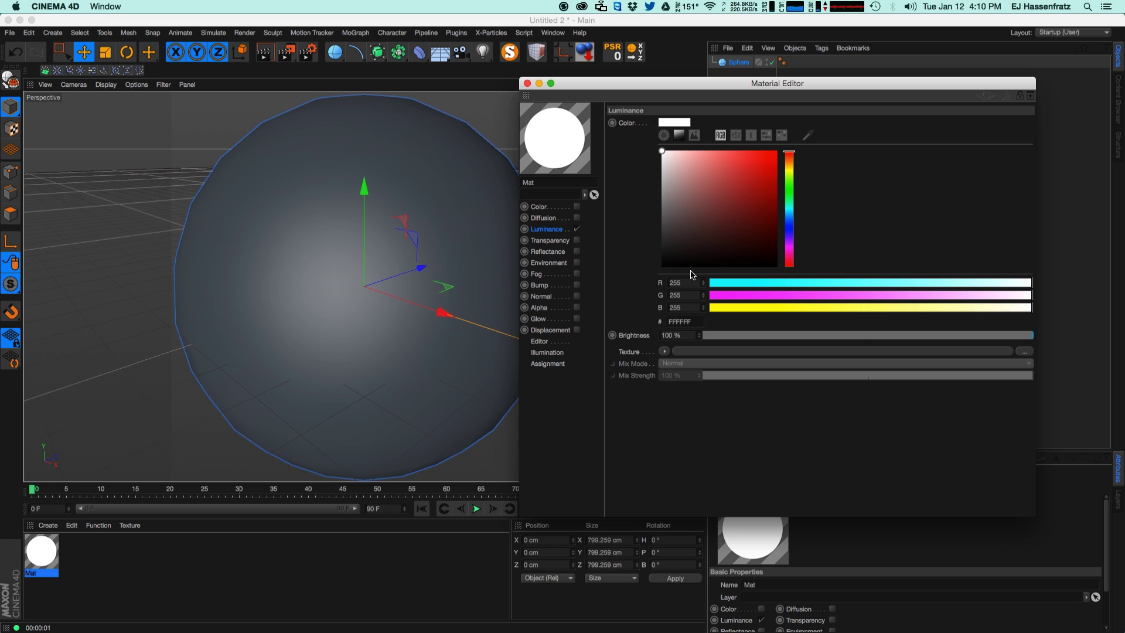
Step: Load the Sketch and Toon Cel shader as the texture of the material's Luminance channel
{"action": "left_click", "coordinate": [664, 352]}
{"action": "mouse_move", "coordinate": [703, 602]}
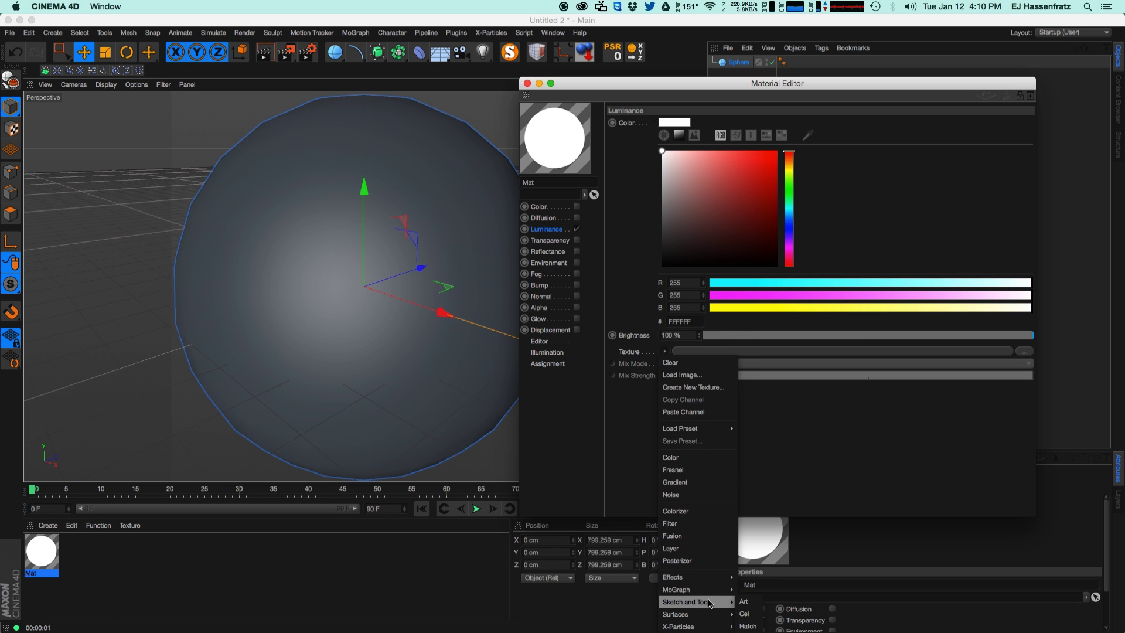
{"action": "left_click", "coordinate": [754, 612]}
{"action": "left_click_drag", "start_coordinate": [670, 84], "coordinate": [702, 86]}
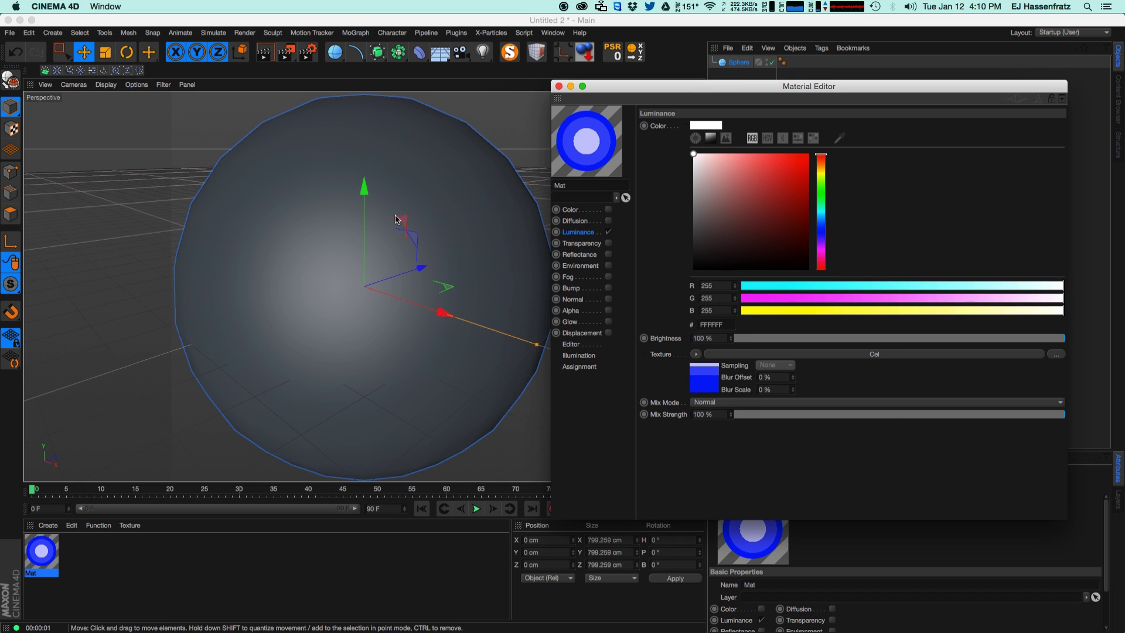
Step: Shift the Cel shader's middle Diffuse gradient knot toward the dark end and apply the material to the sphere
{"action": "left_click", "coordinate": [391, 307]}
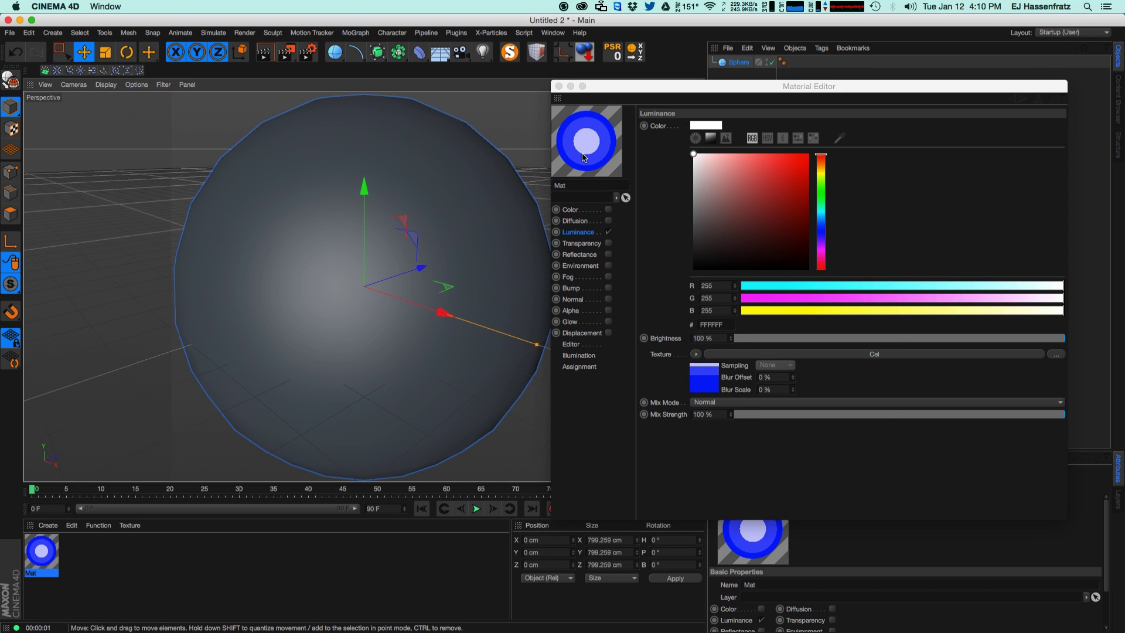
{"action": "left_click_drag", "start_coordinate": [631, 87], "coordinate": [634, 91]}
{"action": "left_click", "coordinate": [785, 358]}
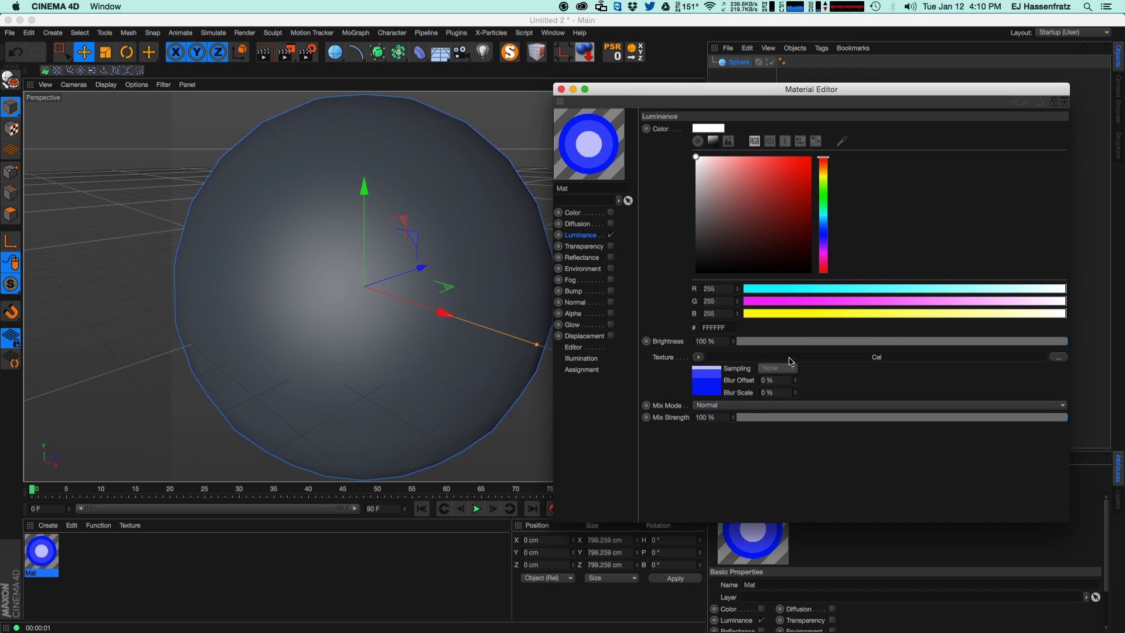
{"action": "left_click_drag", "start_coordinate": [918, 238], "coordinate": [867, 238]}
{"action": "left_click_drag", "start_coordinate": [40, 552], "coordinate": [387, 200]}
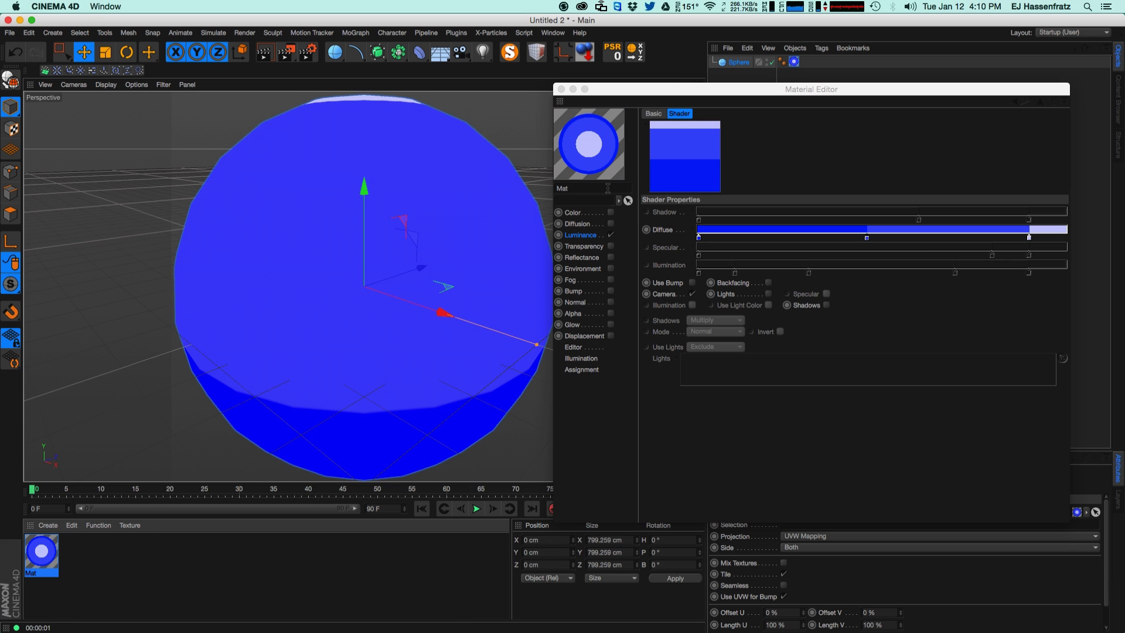
Step: Disable the Cel shader's Camera option and set up an interactive render region covering the whole sphere
{"action": "left_click", "coordinate": [696, 294]}
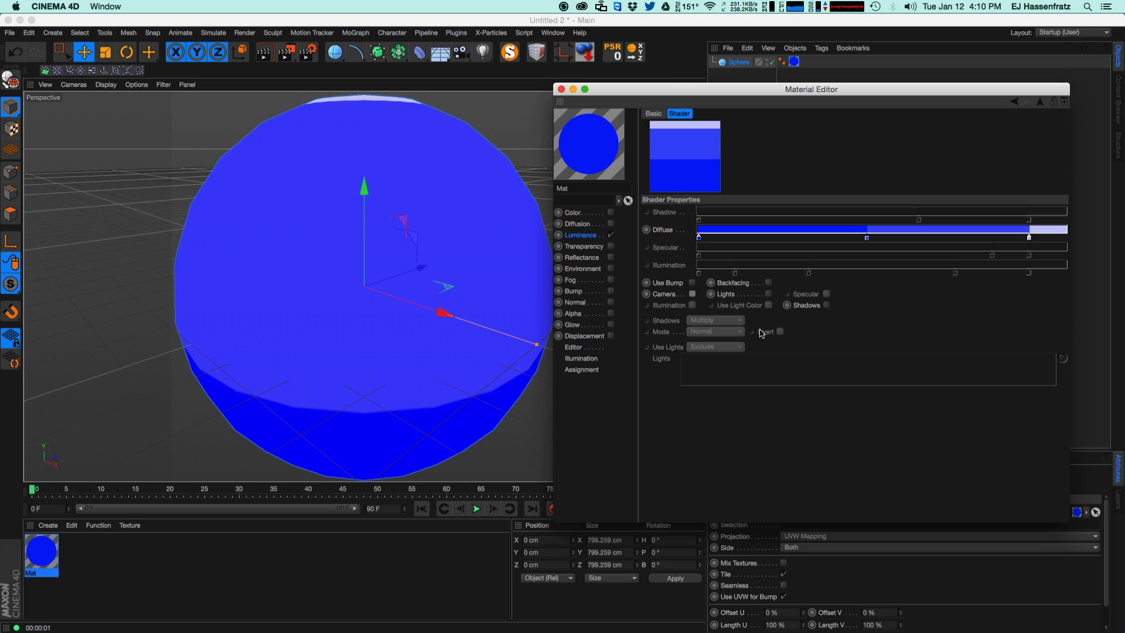
{"action": "key", "text": "alt+r"}
{"action": "left_click_drag", "start_coordinate": [193, 188], "coordinate": [174, 95]}
{"action": "left_click_drag", "start_coordinate": [534, 384], "coordinate": [568, 492]}
{"action": "left_click_drag", "start_coordinate": [622, 89], "coordinate": [734, 85]}
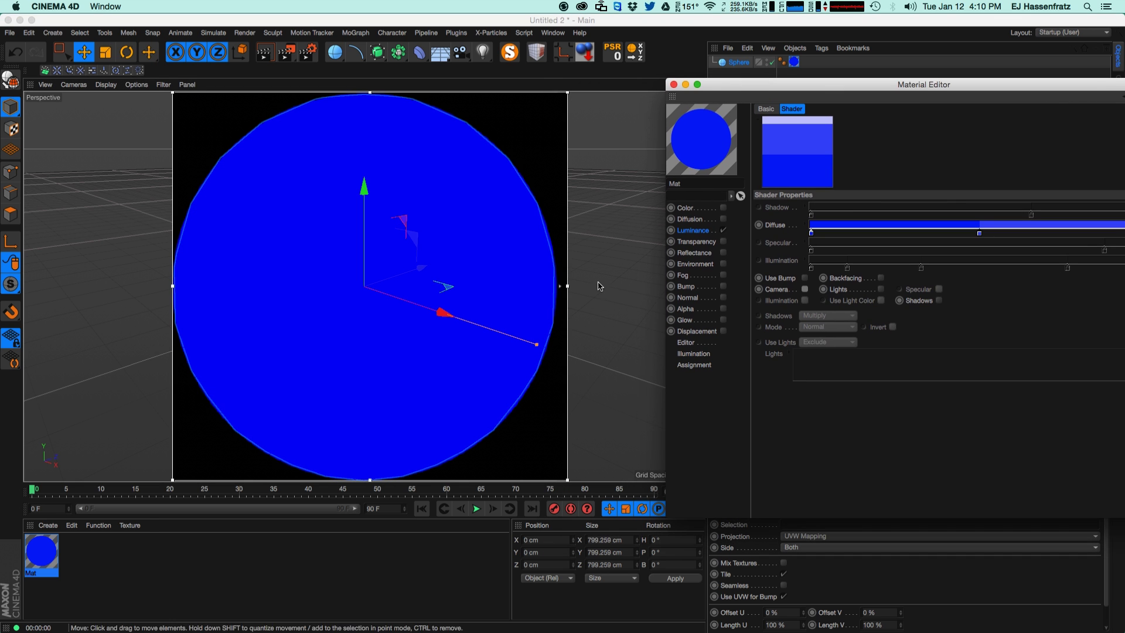
Step: Enable Lights in the Cel shader and add an infinite light to the scene
{"action": "left_click_drag", "start_coordinate": [894, 86], "coordinate": [552, 162]}
{"action": "left_click", "coordinate": [538, 365]}
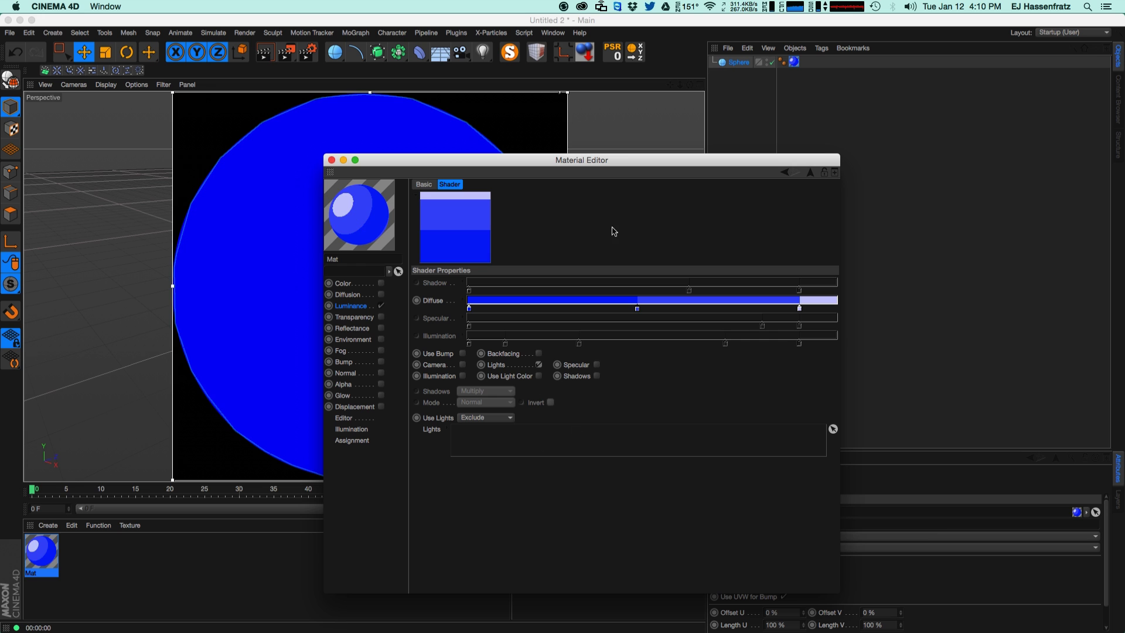
{"action": "left_click_drag", "start_coordinate": [417, 58], "coordinate": [598, 113]}
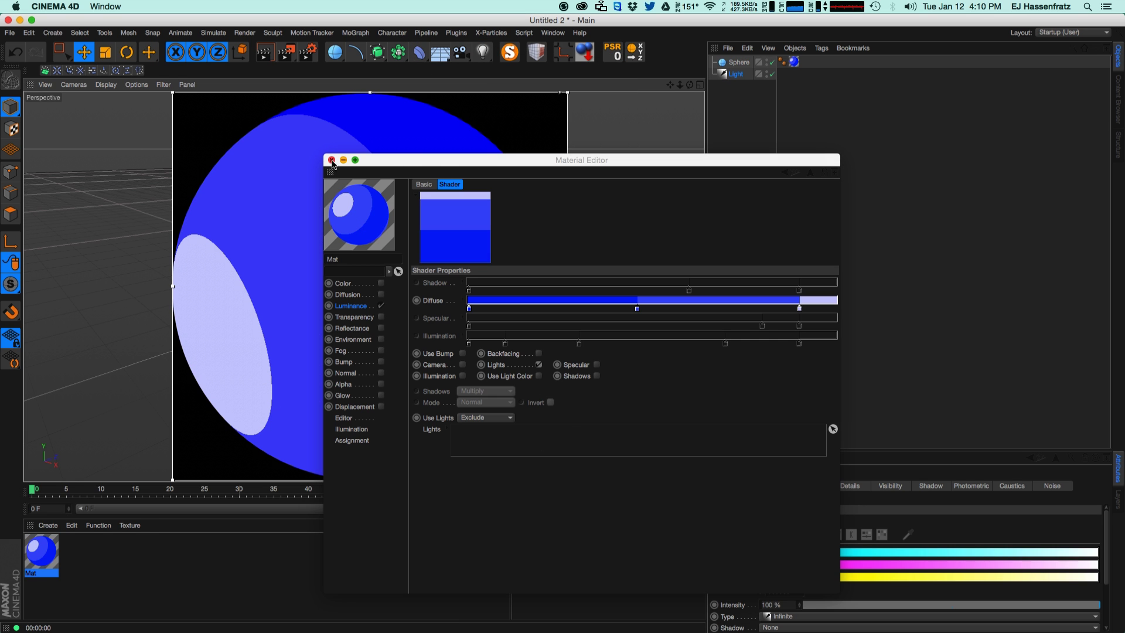
{"action": "left_click_drag", "start_coordinate": [451, 162], "coordinate": [373, 150]}
{"action": "key", "text": "super+w"}
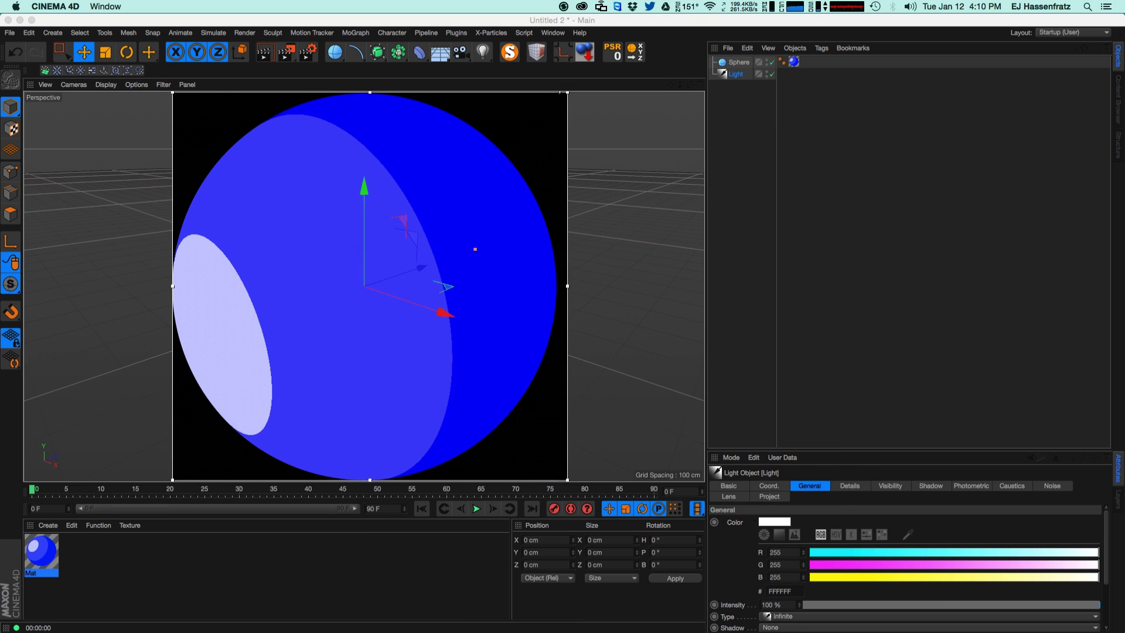
Step: Rotate the infinite light to about H 25°, P -41°, B 7.5° so it lights the sphere from the upper left
{"action": "key", "text": "r"}
{"action": "mouse_move", "coordinate": [346, 295]}
{"action": "left_mouse_down"}
{"action": "mouse_move", "coordinate": [377, 282]}
{"action": "mouse_move", "coordinate": [389, 324]}
{"action": "mouse_move", "coordinate": [316, 333]}
{"action": "mouse_move", "coordinate": [366, 324]}
{"action": "mouse_move", "coordinate": [377, 297]}
{"action": "mouse_move", "coordinate": [349, 300]}
{"action": "left_mouse_up"}
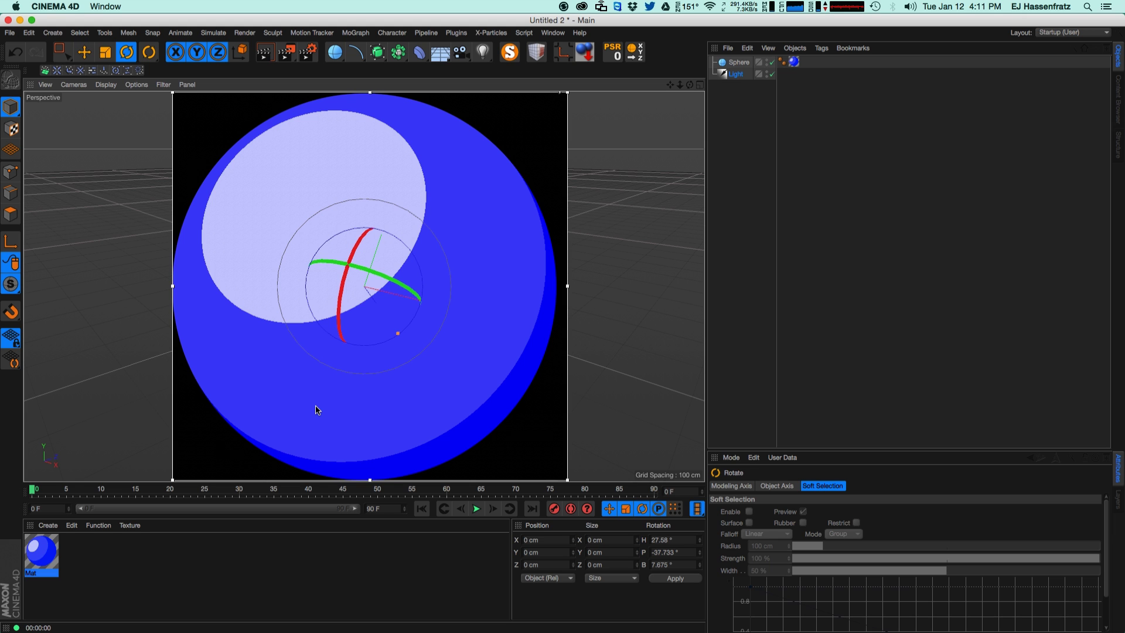
{"action": "left_click_drag", "start_coordinate": [385, 296], "coordinate": [430, 283]}
Step: Switch back to the bird_start.c4d project and open the Art shader in Art 05's Luminance channel
{"action": "left_click", "coordinate": [564, 34]}
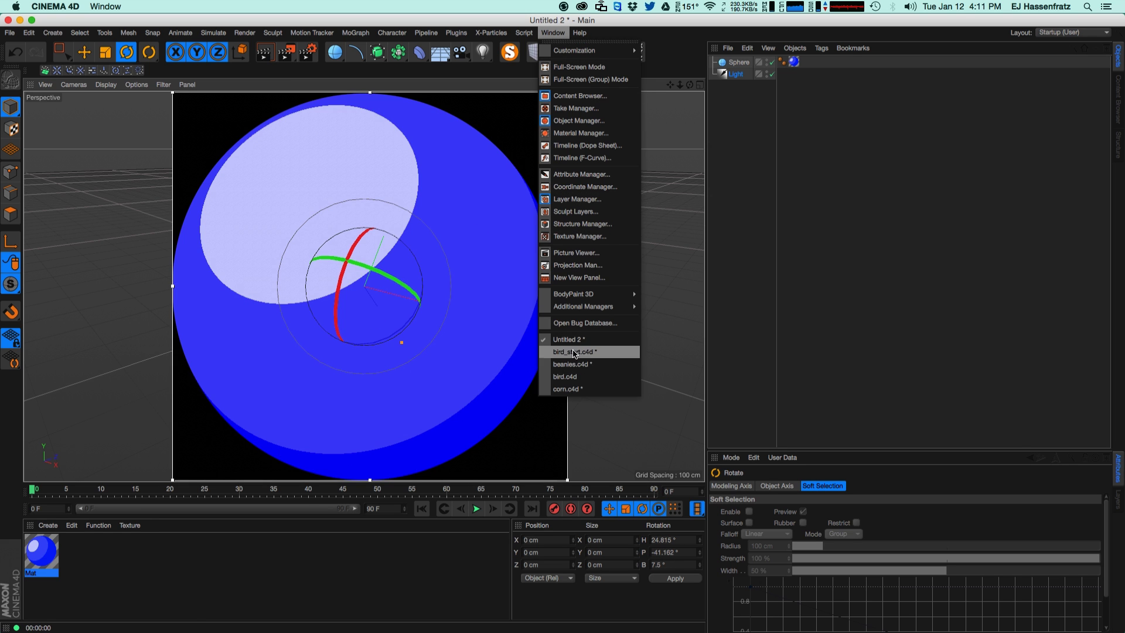
{"action": "left_click", "coordinate": [584, 366]}
{"action": "double_click", "coordinate": [227, 552]}
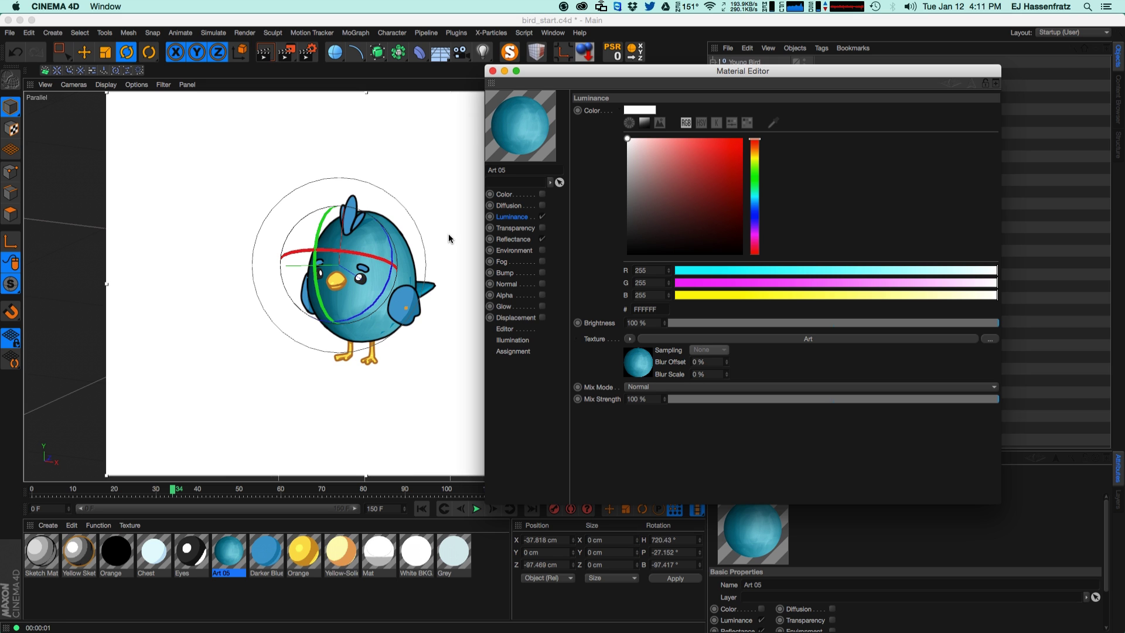
{"action": "left_click", "coordinate": [808, 338]}
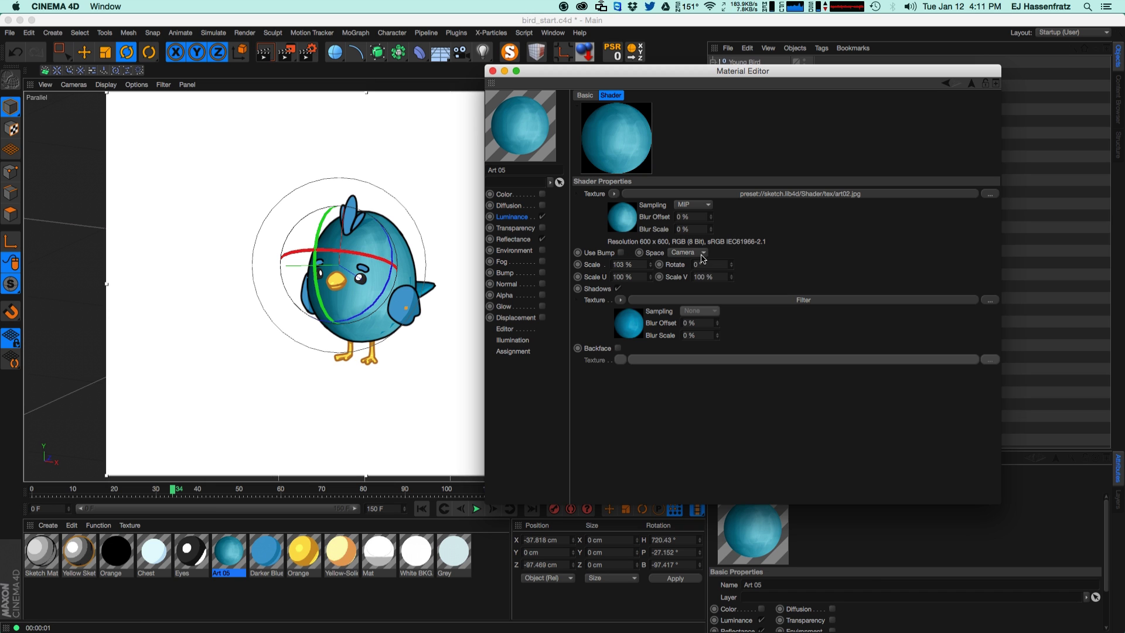
Step: Try different texture rotations in the Art shader, ending with Rotate at 132°
{"action": "left_click_drag", "start_coordinate": [731, 264], "coordinate": [711, 247]}
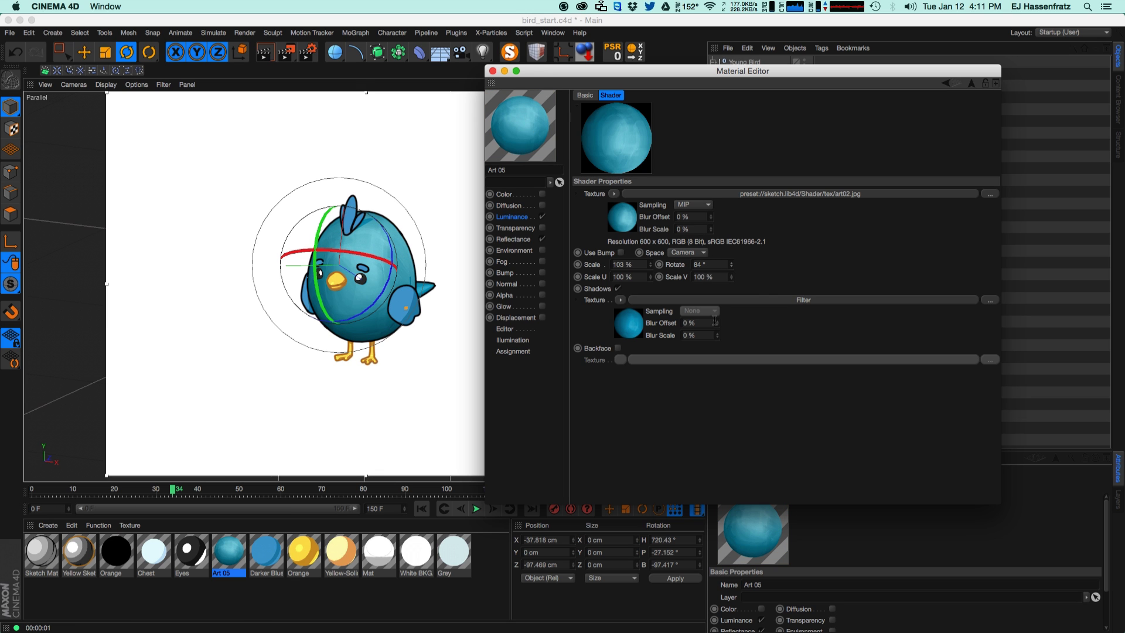
{"action": "left_click_drag", "start_coordinate": [731, 274], "coordinate": [733, 260]}
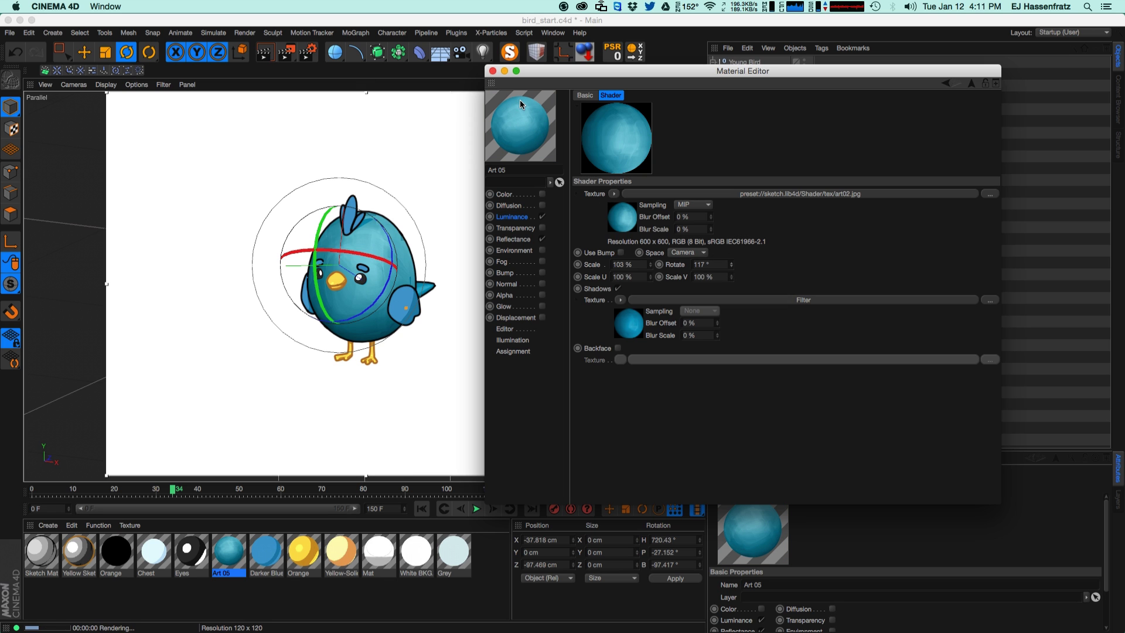
{"action": "left_click_drag", "start_coordinate": [732, 269], "coordinate": [733, 261]}
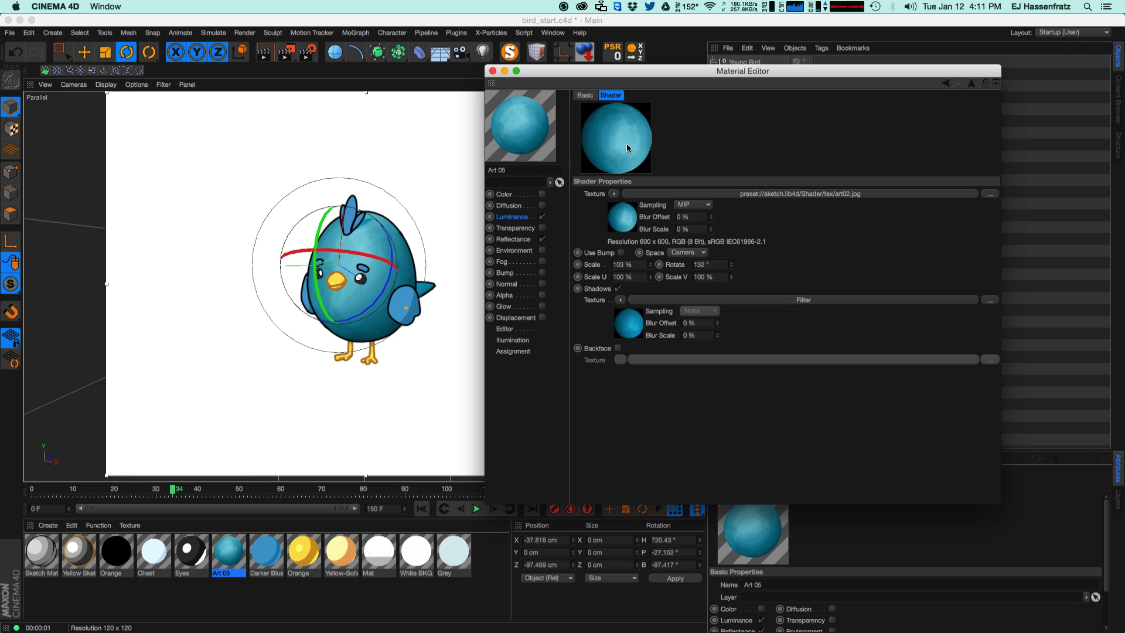
Step: Return to the Untitled 2 sphere project and rotate its light to about H 27°, P -42°, B 7°
{"action": "left_click", "coordinate": [553, 32]}
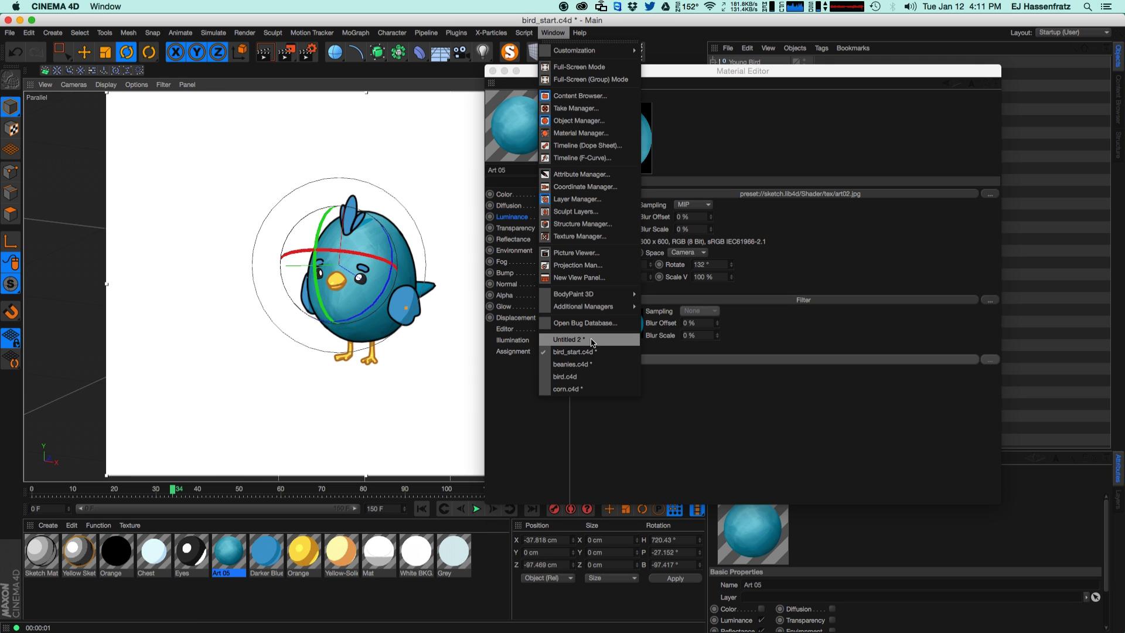
{"action": "left_click", "coordinate": [592, 339]}
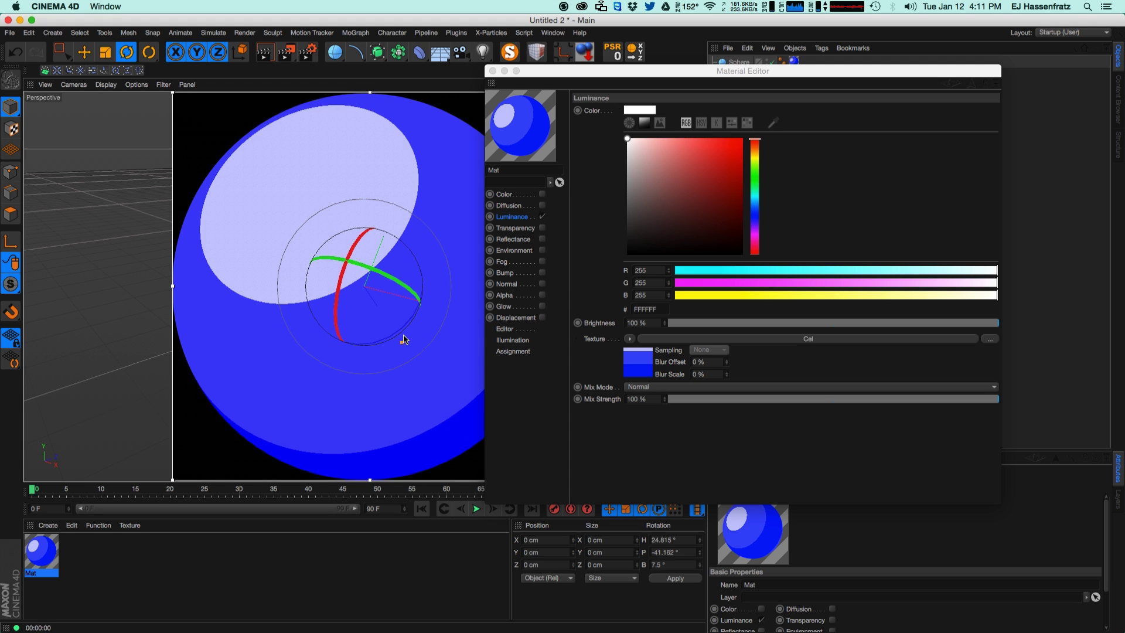
{"action": "left_click_drag", "start_coordinate": [354, 308], "coordinate": [351, 297]}
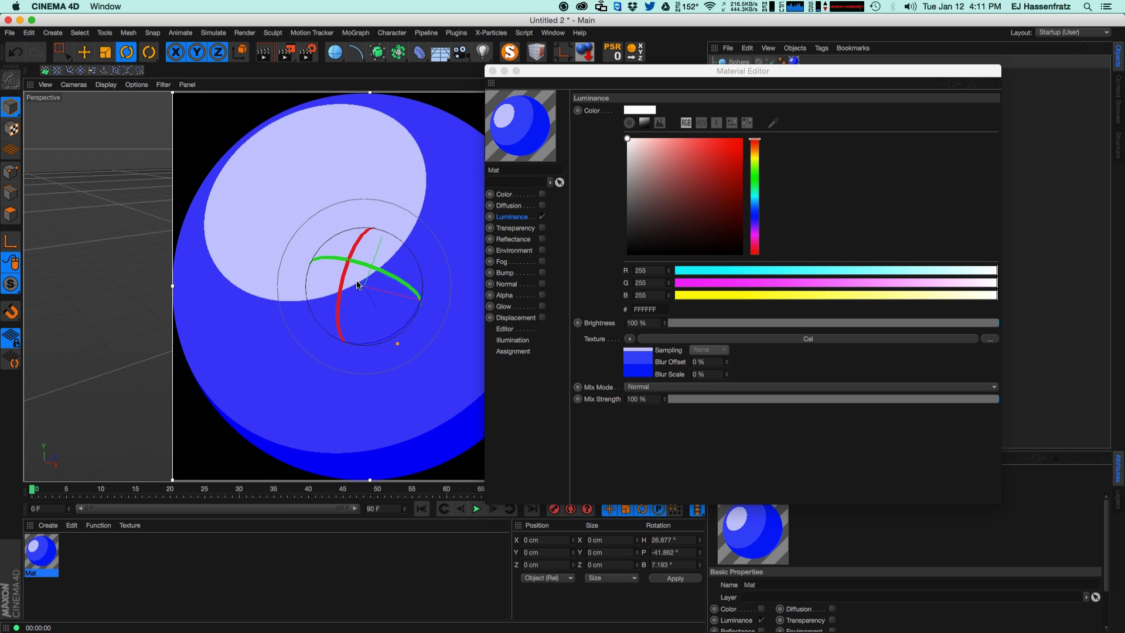
Step: Open the luminance Cel shader, narrow the highlight band of its Diffuse gradient and recolor that highlight pure white
{"action": "left_click", "coordinate": [737, 337]}
{"action": "left_click", "coordinate": [789, 339]}
{"action": "left_click_drag", "start_coordinate": [960, 220], "coordinate": [983, 220]}
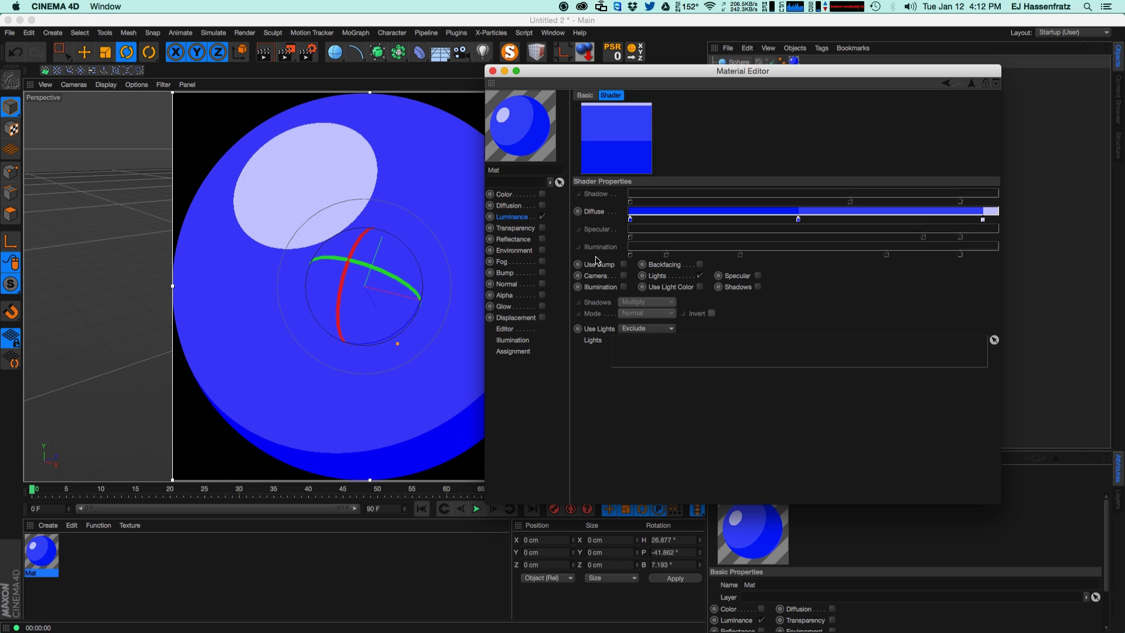
{"action": "double_click", "coordinate": [985, 220]}
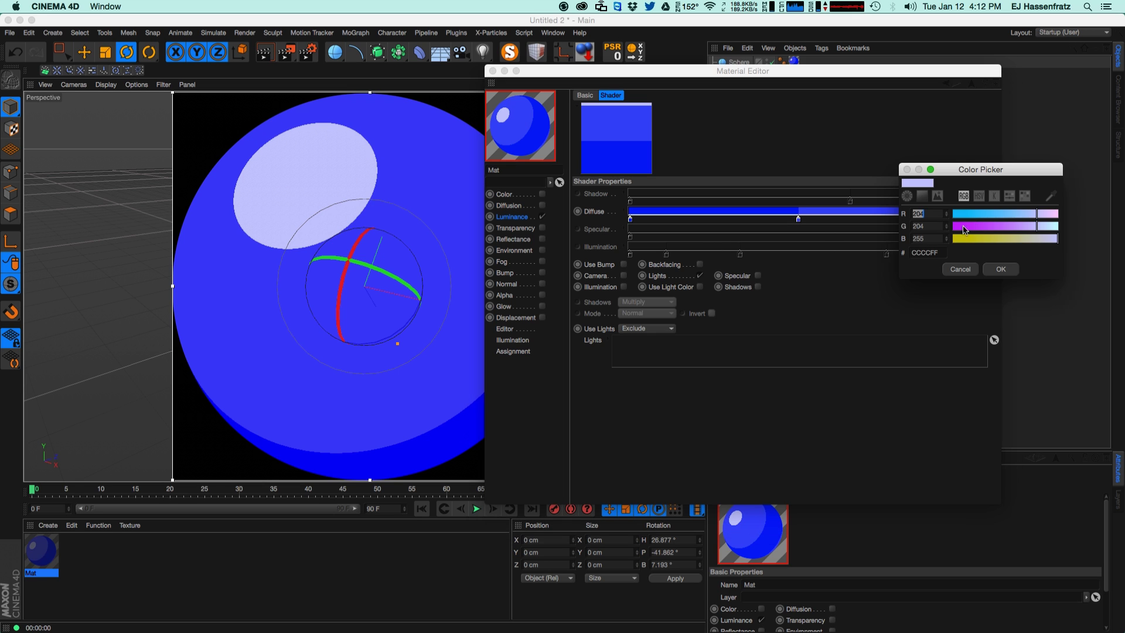
{"action": "left_click", "coordinate": [923, 198]}
{"action": "left_click", "coordinate": [903, 210]}
{"action": "left_click", "coordinate": [1001, 399]}
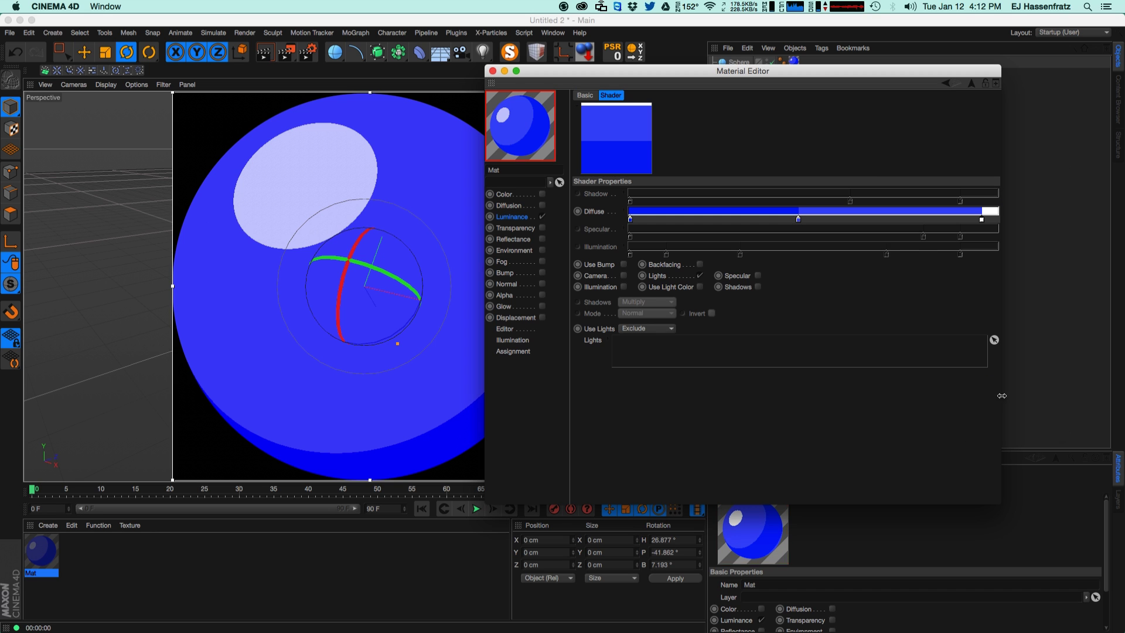
Step: Recolor the middle knot of the Cel shader's Diffuse gradient to a light cyan
{"action": "double_click", "coordinate": [798, 219]}
{"action": "left_click", "coordinate": [776, 328]}
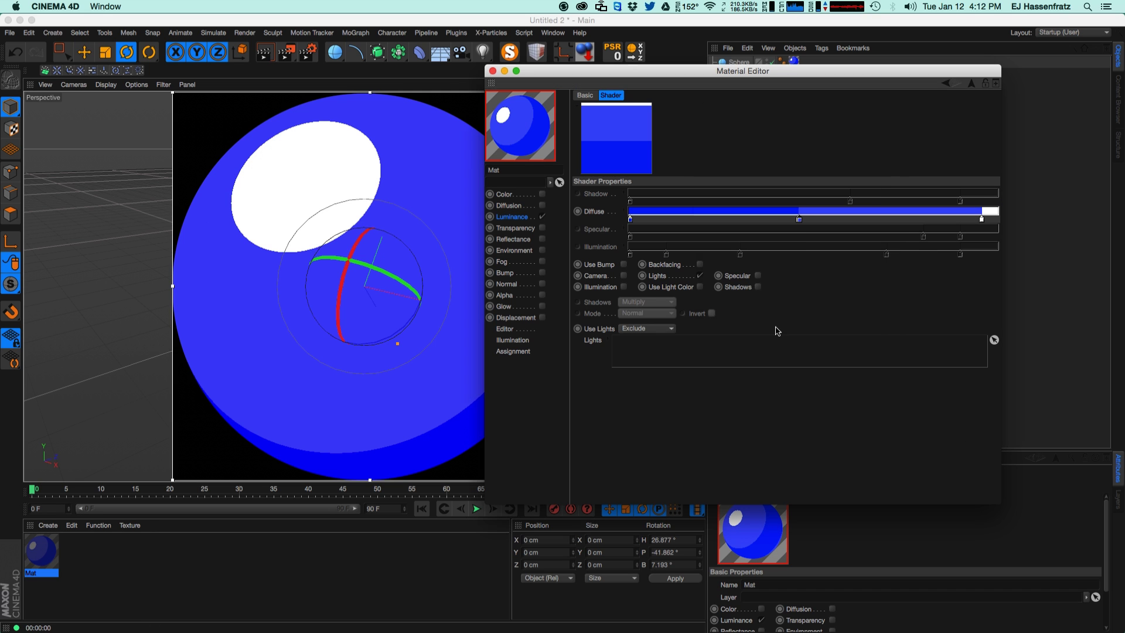
{"action": "double_click", "coordinate": [799, 219]}
{"action": "mouse_move", "coordinate": [771, 164]}
{"action": "left_mouse_down"}
{"action": "mouse_move", "coordinate": [772, 152]}
{"action": "mouse_move", "coordinate": [792, 151]}
{"action": "left_mouse_up"}
{"action": "left_click", "coordinate": [849, 209]}
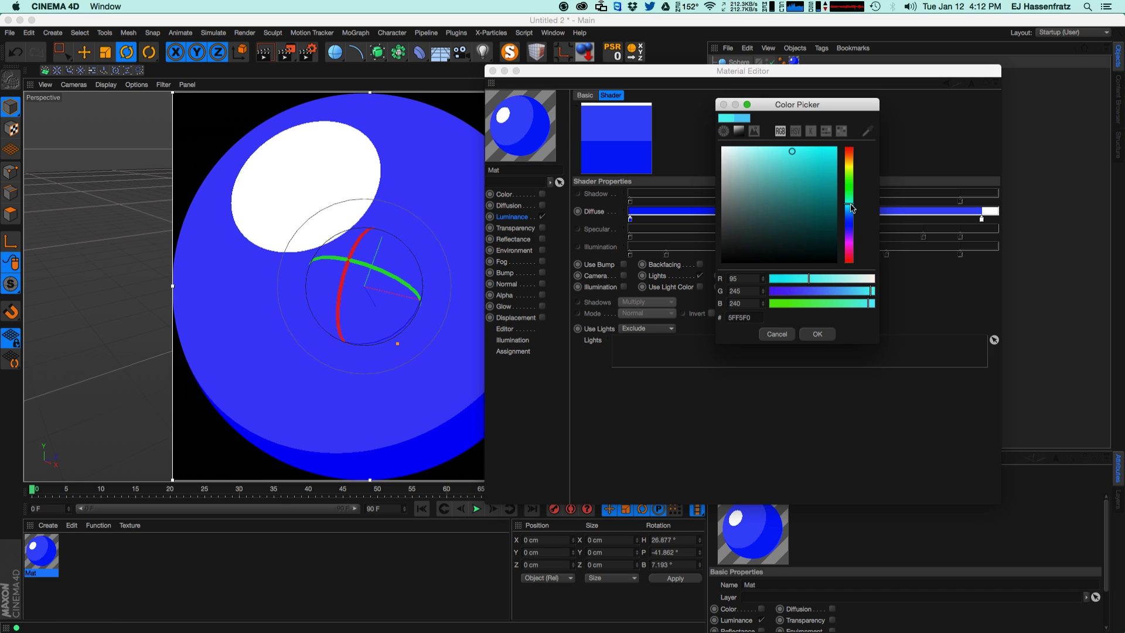
{"action": "left_click", "coordinate": [817, 334]}
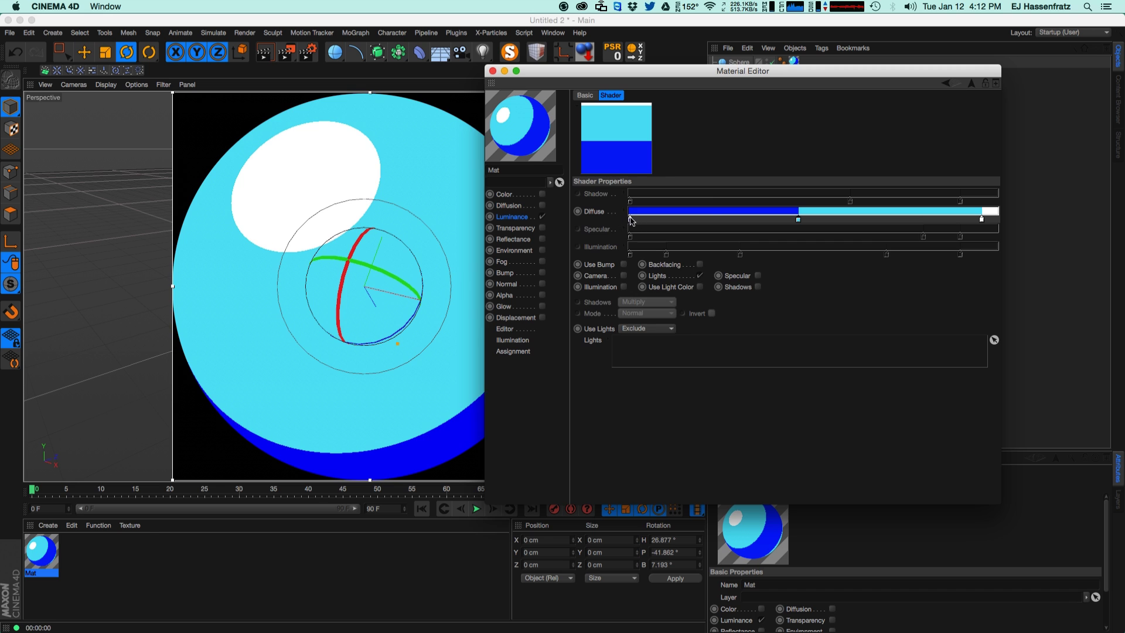
Step: Recolor the darkest knot of the Diffuse gradient to a medium sky blue for the shadow band
{"action": "double_click", "coordinate": [630, 220]}
{"action": "left_click_drag", "start_coordinate": [634, 167], "coordinate": [628, 154]}
{"action": "left_click", "coordinate": [618, 154]}
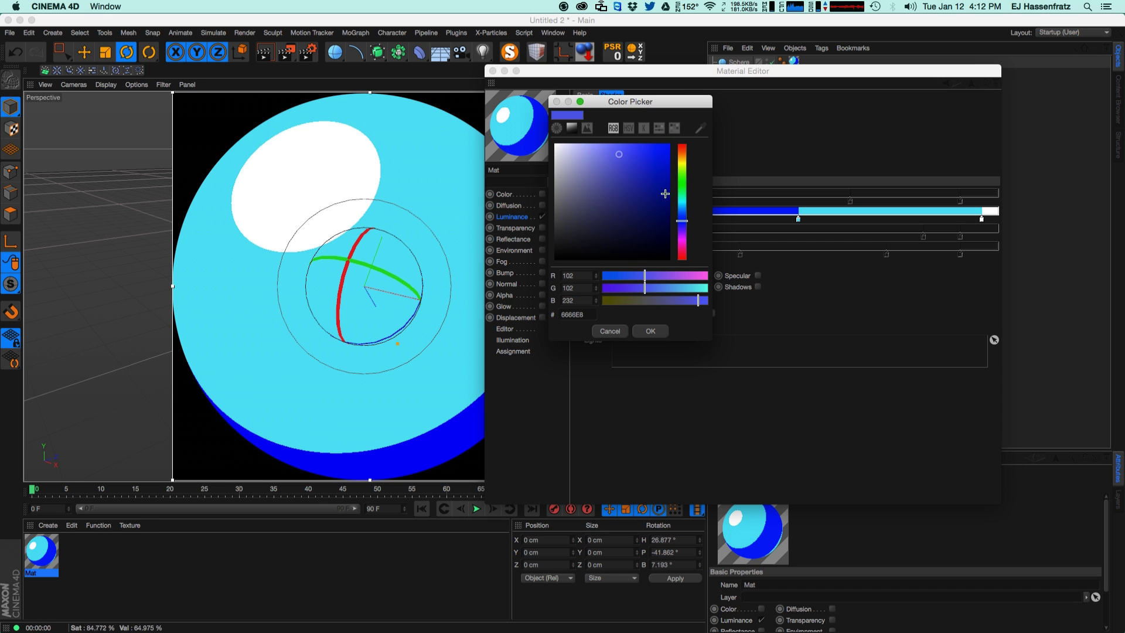
{"action": "left_click", "coordinate": [682, 208]}
{"action": "left_click", "coordinate": [652, 330]}
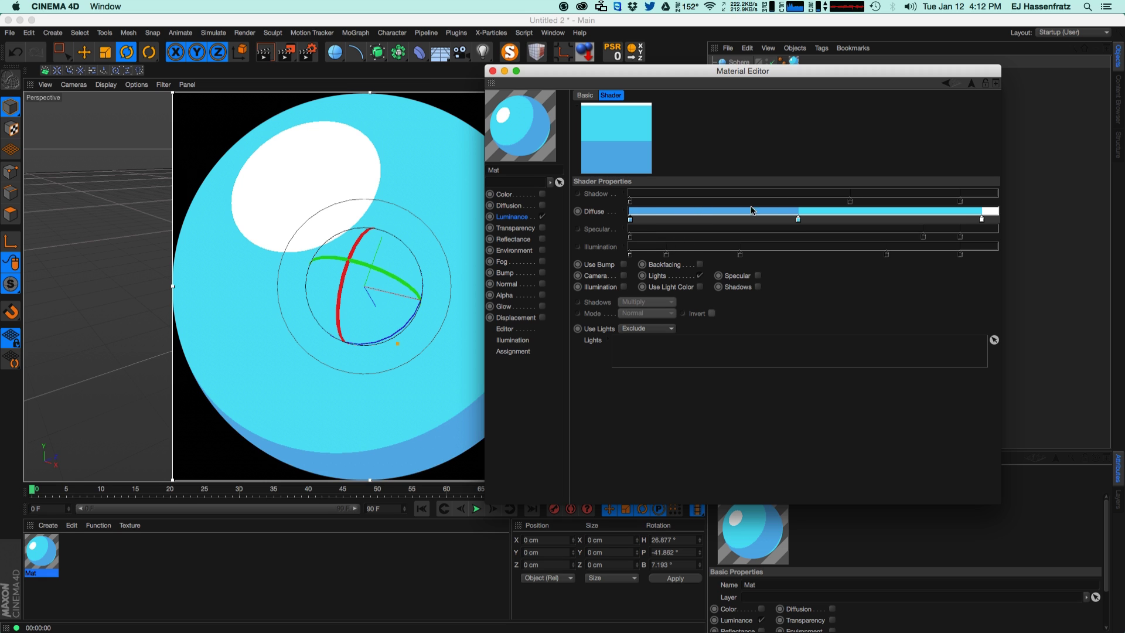
Step: Reposition the Diffuse gradient knots to make the white highlight smaller and the blue shadow band wider
{"action": "left_click_drag", "start_coordinate": [984, 220], "coordinate": [991, 221]}
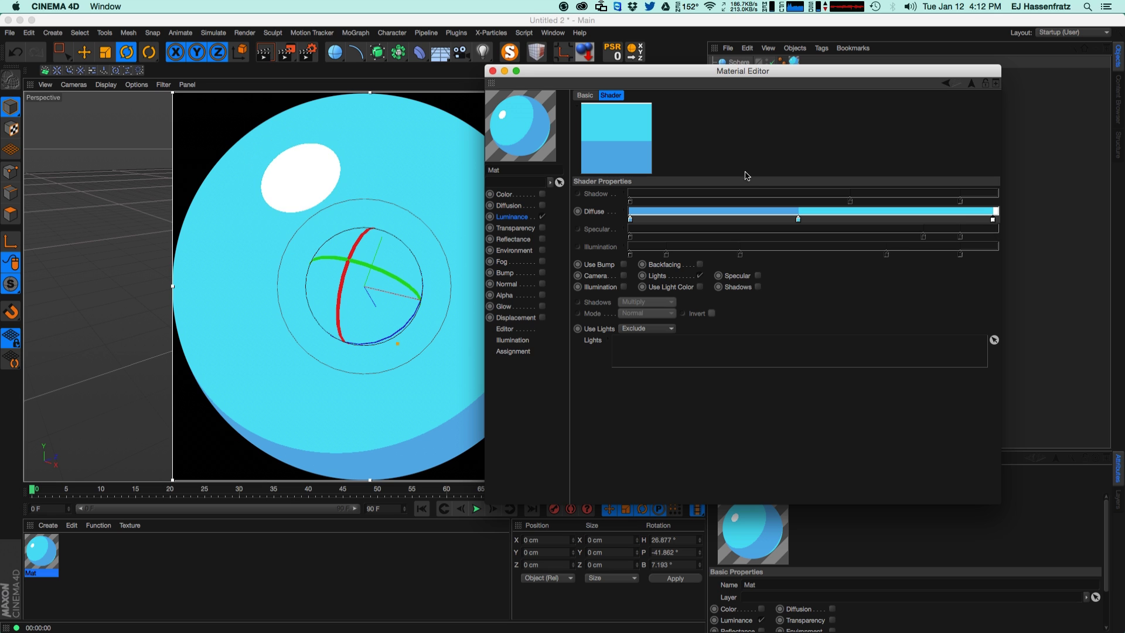
{"action": "left_click_drag", "start_coordinate": [993, 221], "coordinate": [989, 221]}
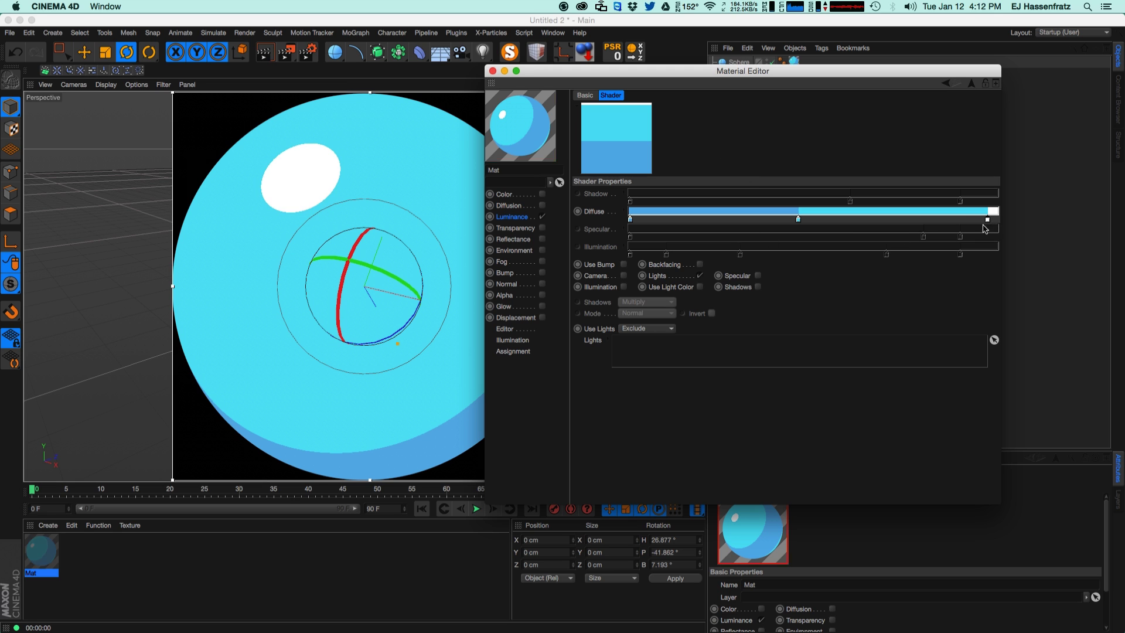
{"action": "left_click_drag", "start_coordinate": [798, 218], "coordinate": [832, 220]}
{"action": "left_click_drag", "start_coordinate": [620, 74], "coordinate": [674, 74]}
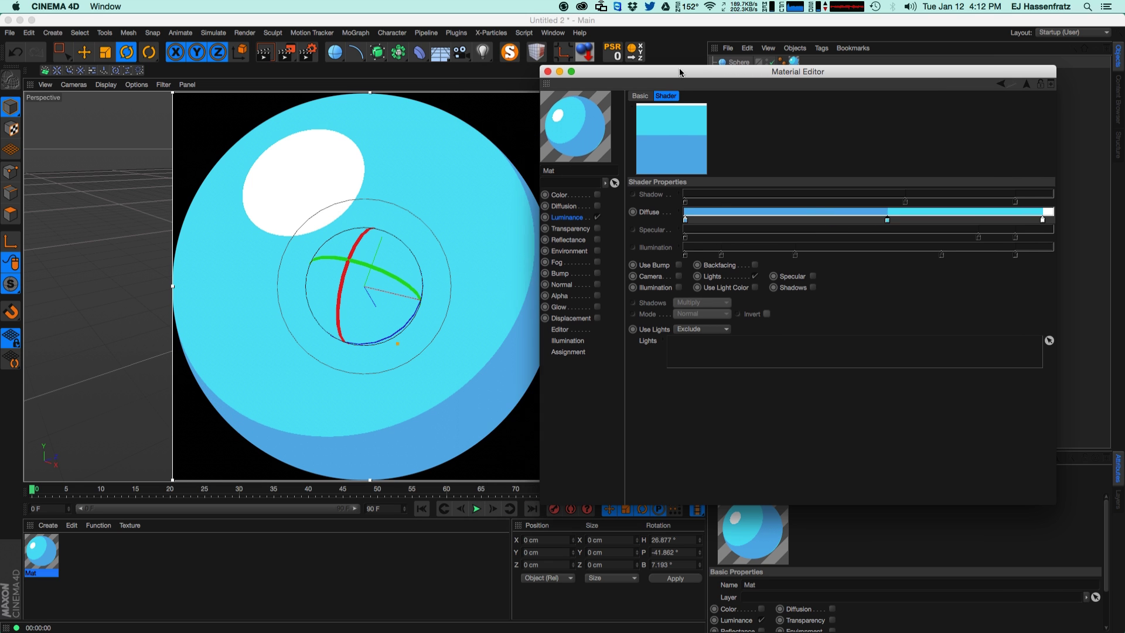
Step: Set the render's save format to Photoshop (PSD) with a depth of 8 Bit/Channel
{"action": "left_click", "coordinate": [307, 52]}
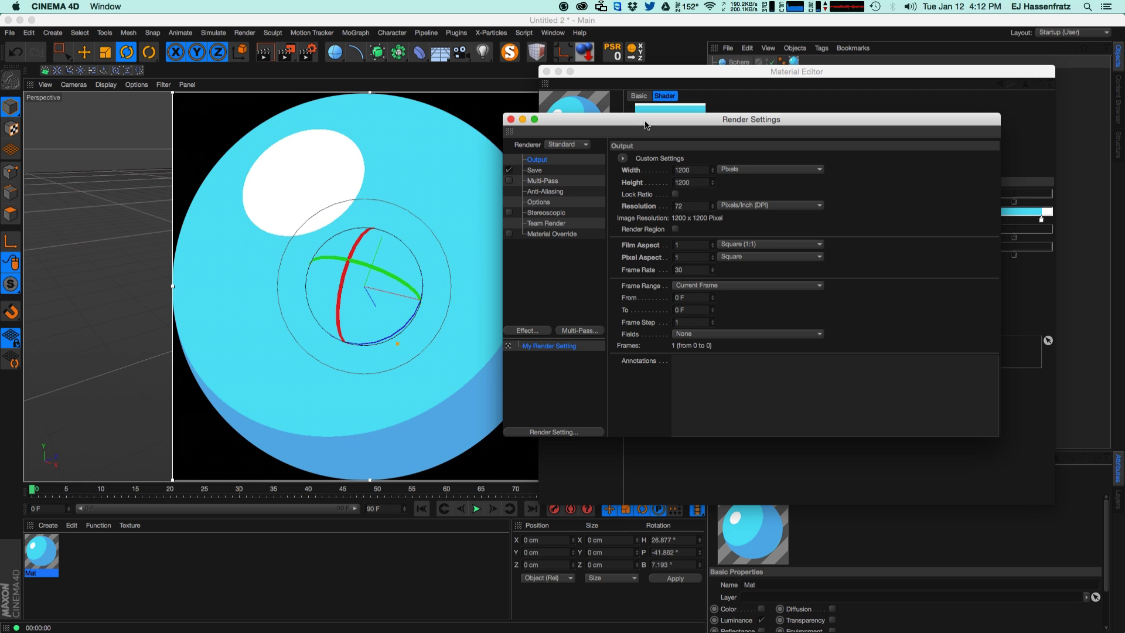
{"action": "left_click_drag", "start_coordinate": [644, 122], "coordinate": [568, 139]}
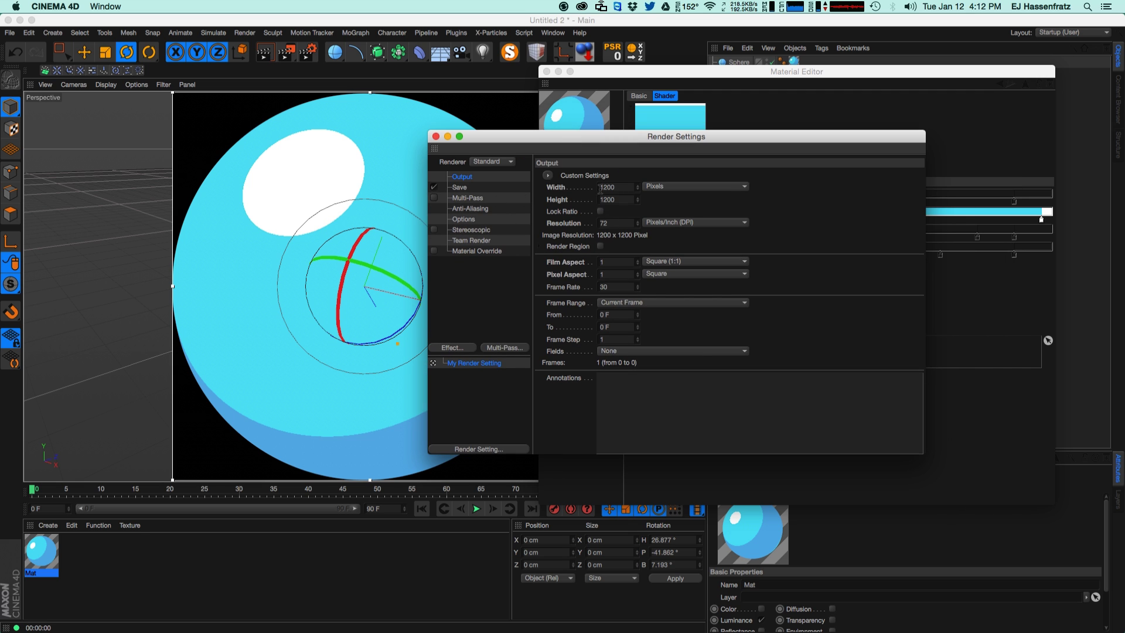
{"action": "left_click", "coordinate": [459, 187]}
{"action": "left_click", "coordinate": [679, 209]}
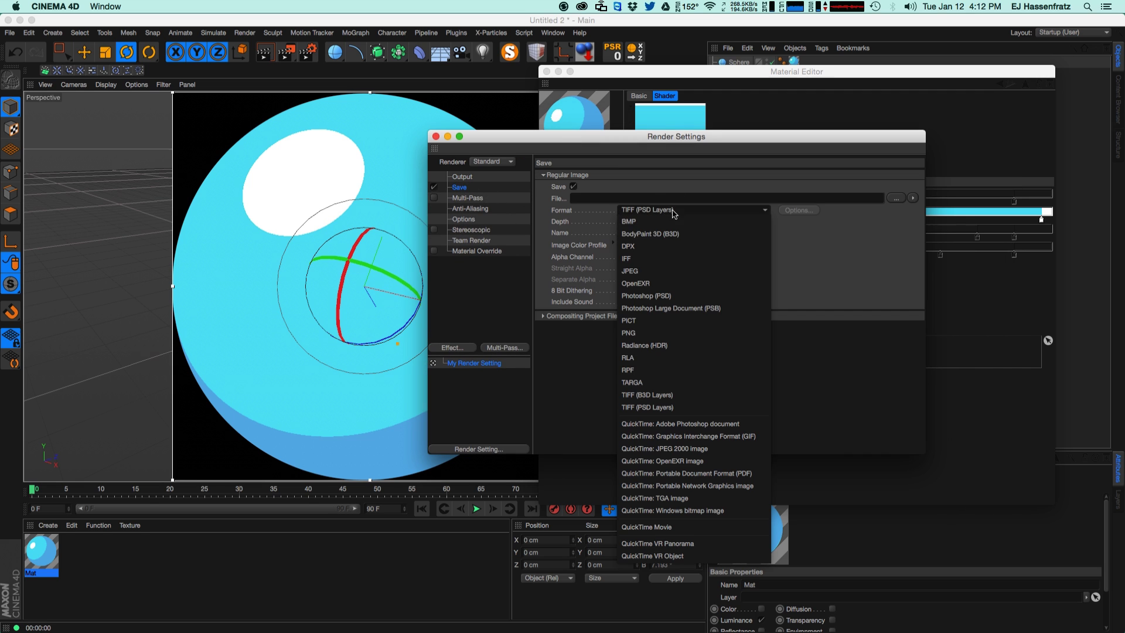
{"action": "left_click", "coordinate": [678, 296]}
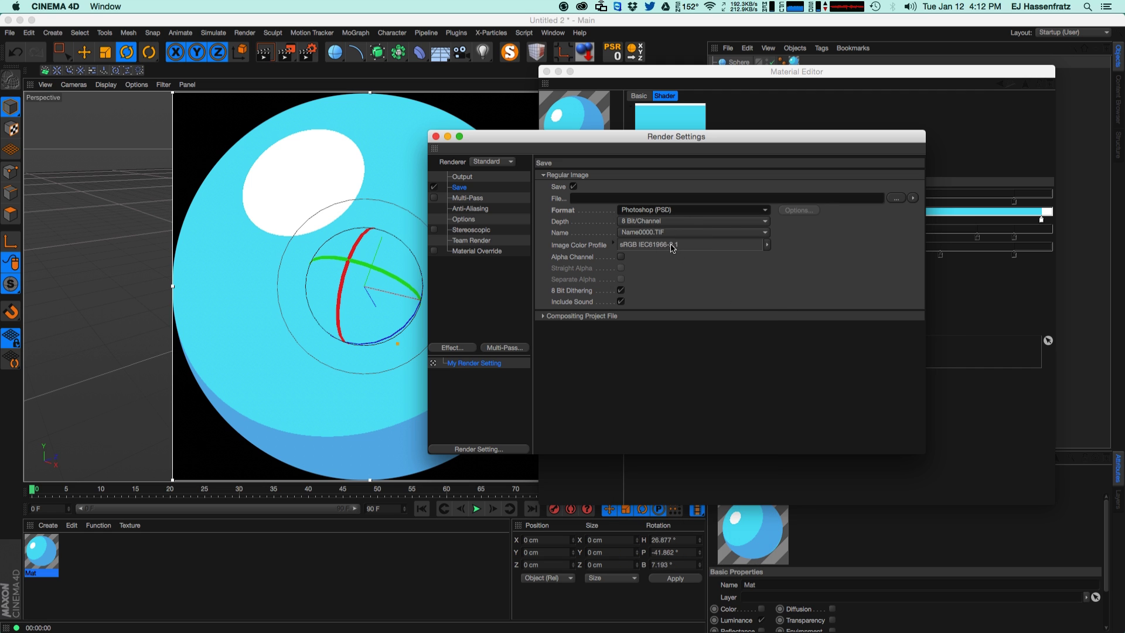
{"action": "left_click", "coordinate": [674, 212]}
{"action": "left_click", "coordinate": [658, 211]}
{"action": "left_click", "coordinate": [650, 220]}
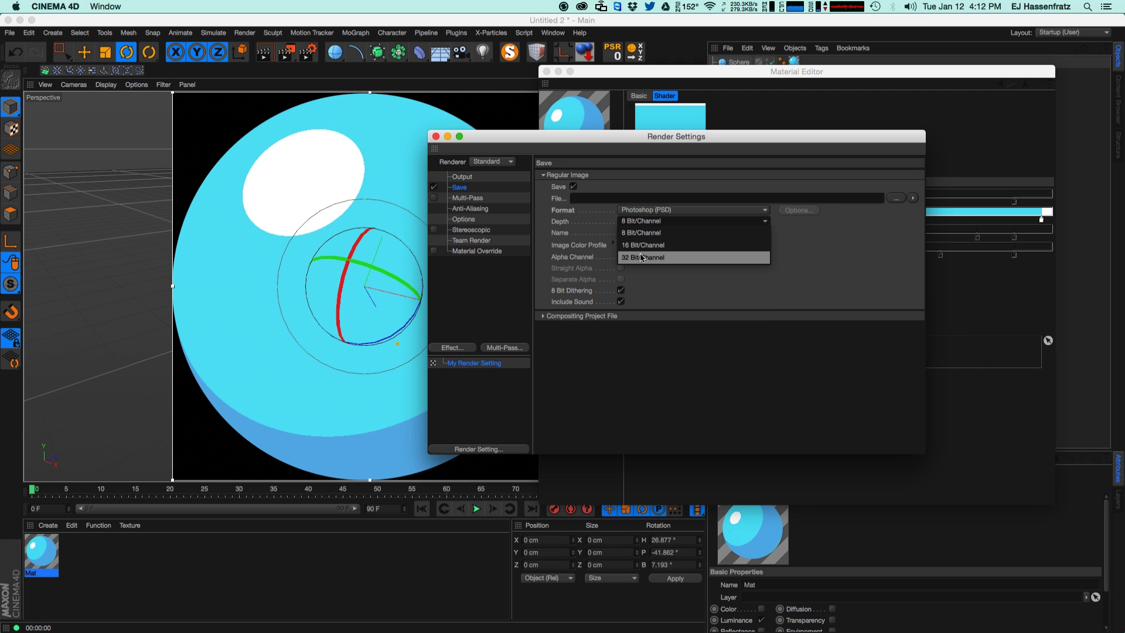
{"action": "left_click", "coordinate": [638, 232]}
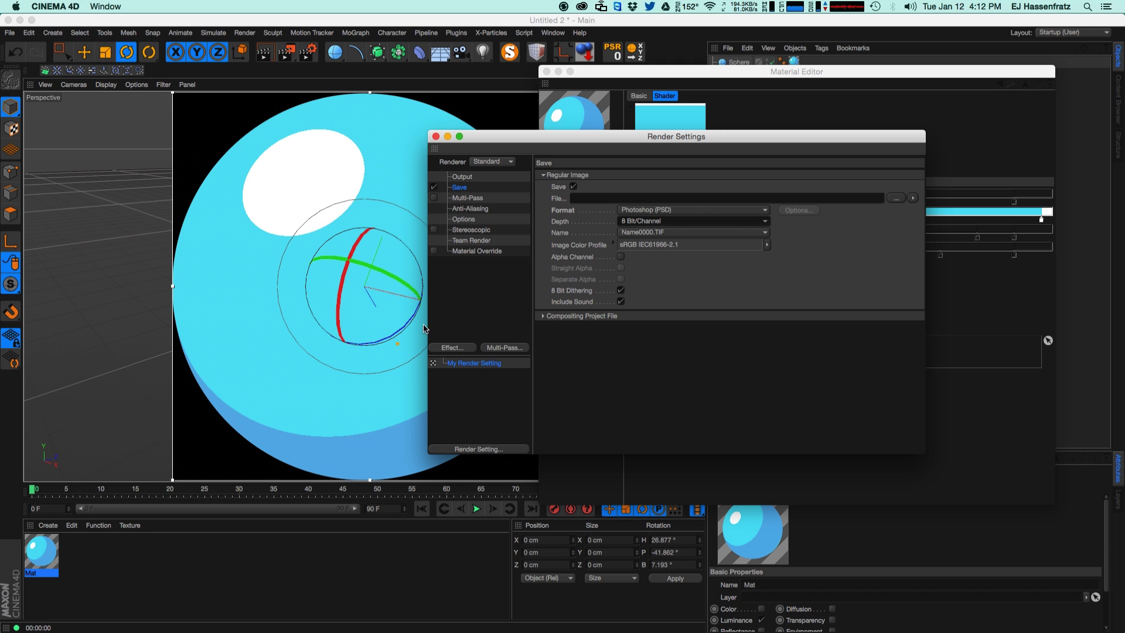
Step: Set the render's output file to bird_art_start in the STYLIZED_SKETCHNTOON folder
{"action": "left_click", "coordinate": [895, 198]}
{"action": "left_click", "coordinate": [554, 120]}
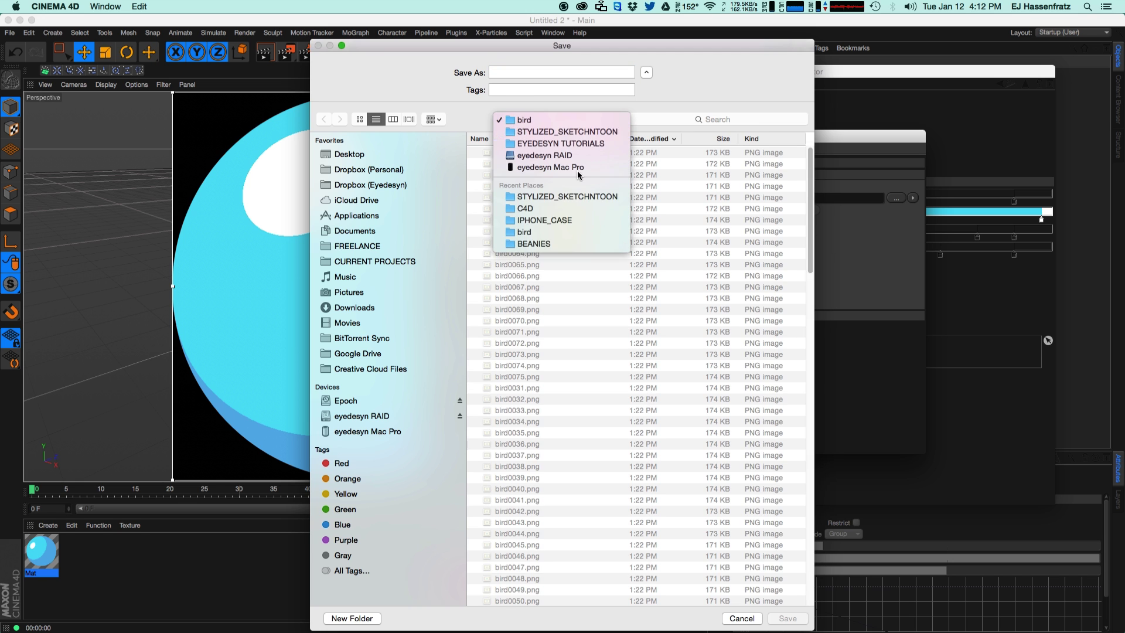
{"action": "left_click", "coordinate": [575, 193]}
{"action": "type", "text": "bird_a"}
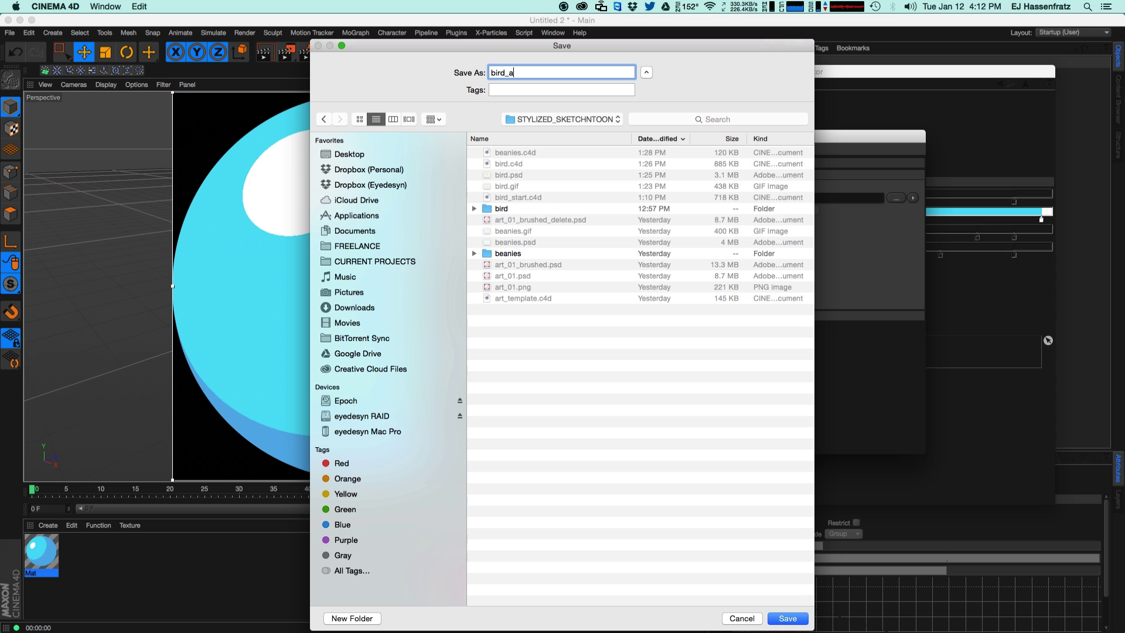
{"action": "type", "text": "rt_start"}
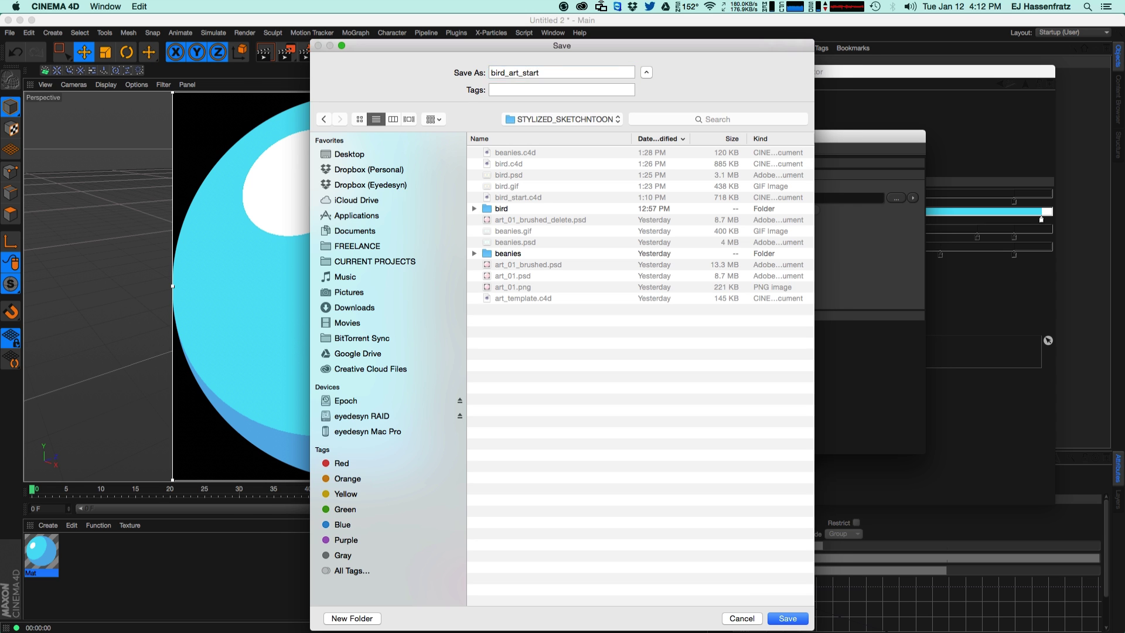
{"action": "key", "text": "Return"}
Step: Check the render's output size and render the sphere to the Picture Viewer, fitting the whole image in view
{"action": "left_click", "coordinate": [463, 177]}
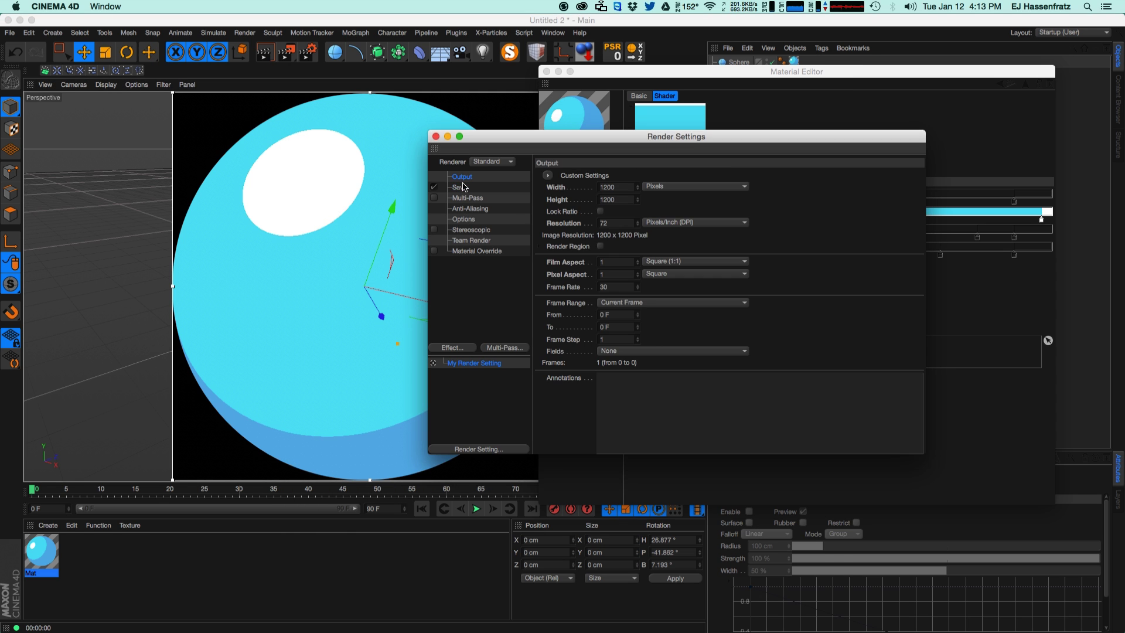
{"action": "left_click_drag", "start_coordinate": [286, 52], "coordinate": [313, 114]}
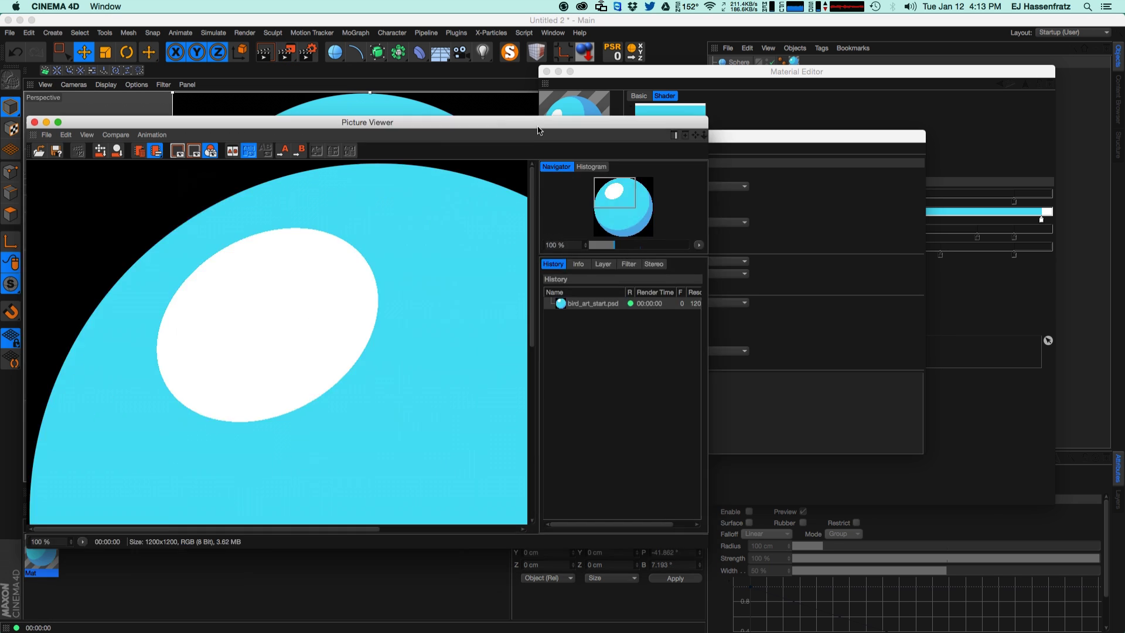
{"action": "scroll", "coordinate": [420, 384], "scroll_direction": "down", "scroll_amount": 1}
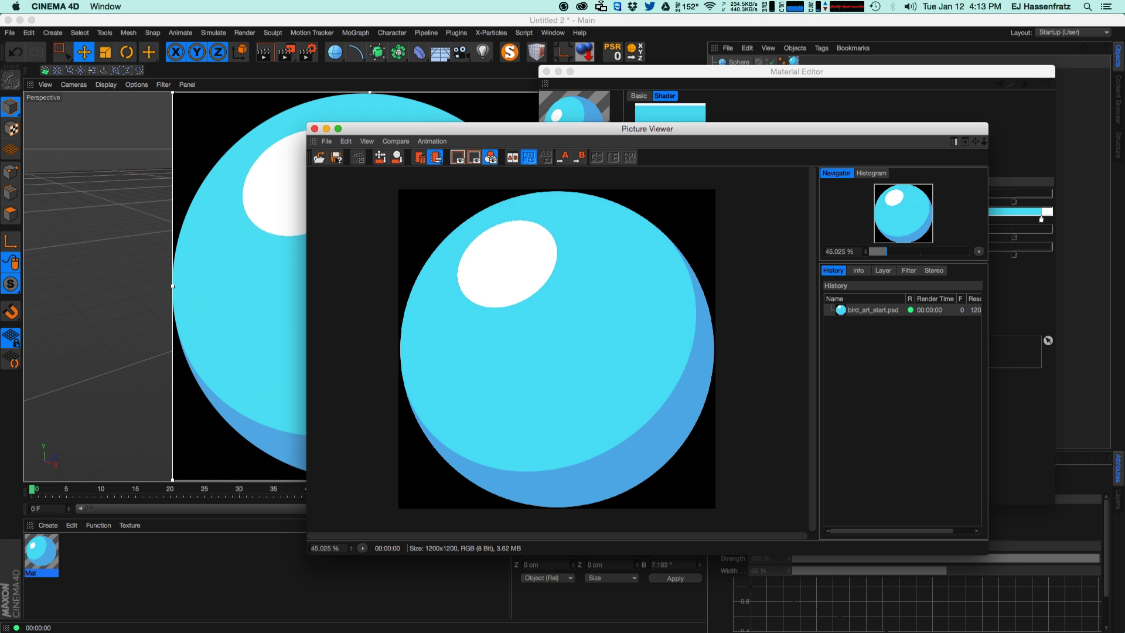
Step: Switch to Photoshop and open bird_art_start.psd from the STYLIZED_SKETCHNTOON folder
{"action": "key", "text": "super+Tab"}
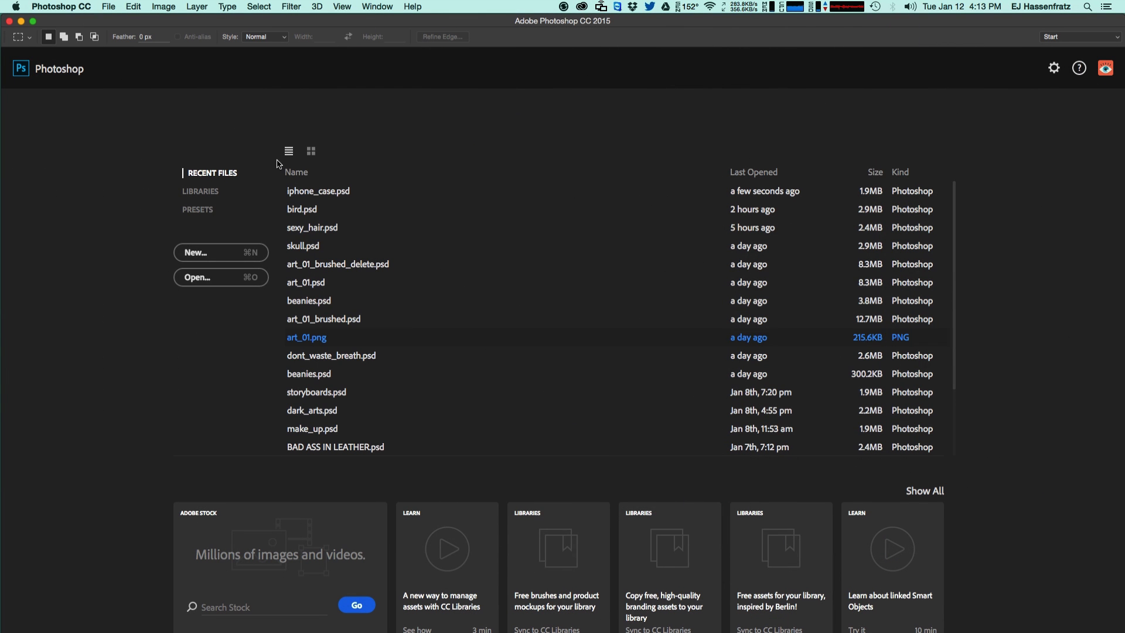
{"action": "left_click", "coordinate": [108, 6]}
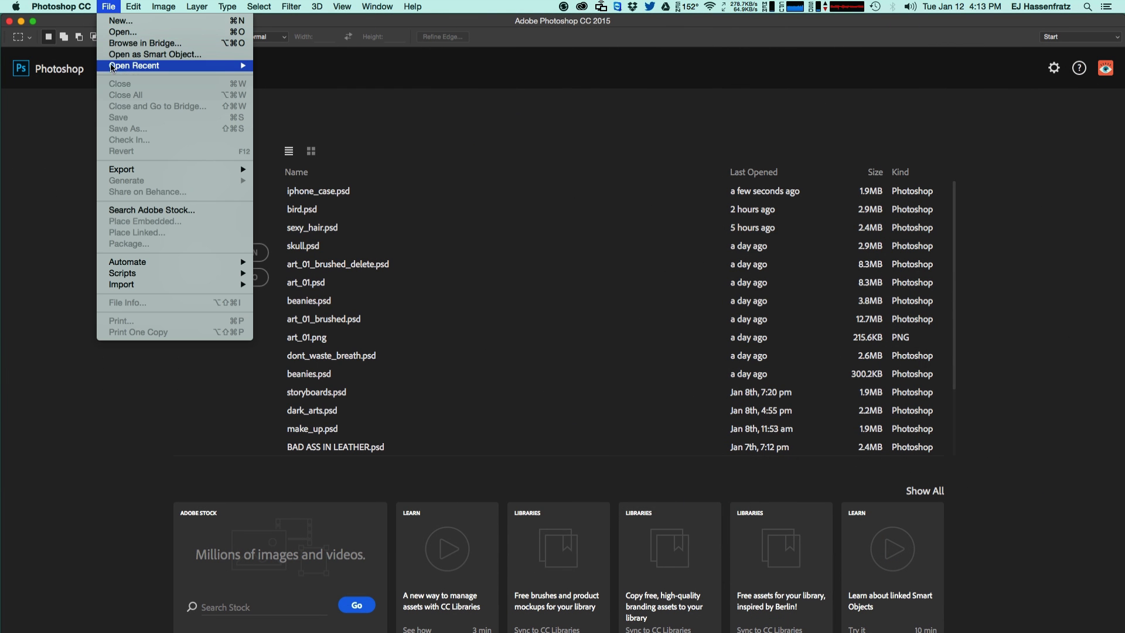
{"action": "left_click", "coordinate": [154, 37]}
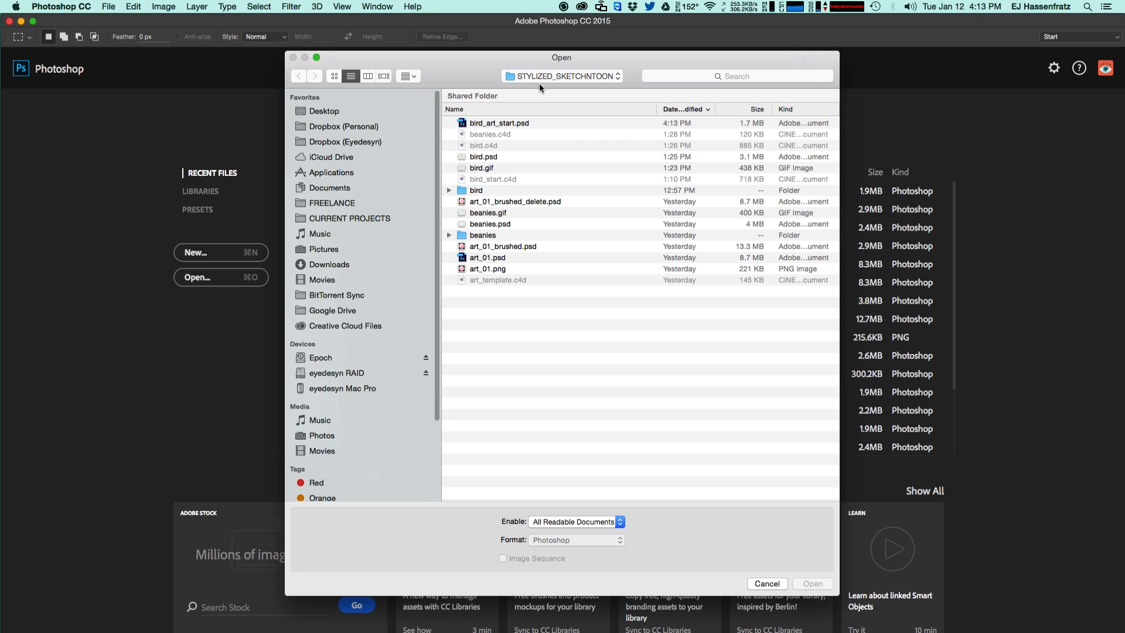
{"action": "left_click", "coordinate": [511, 122]}
{"action": "double_click", "coordinate": [511, 122]}
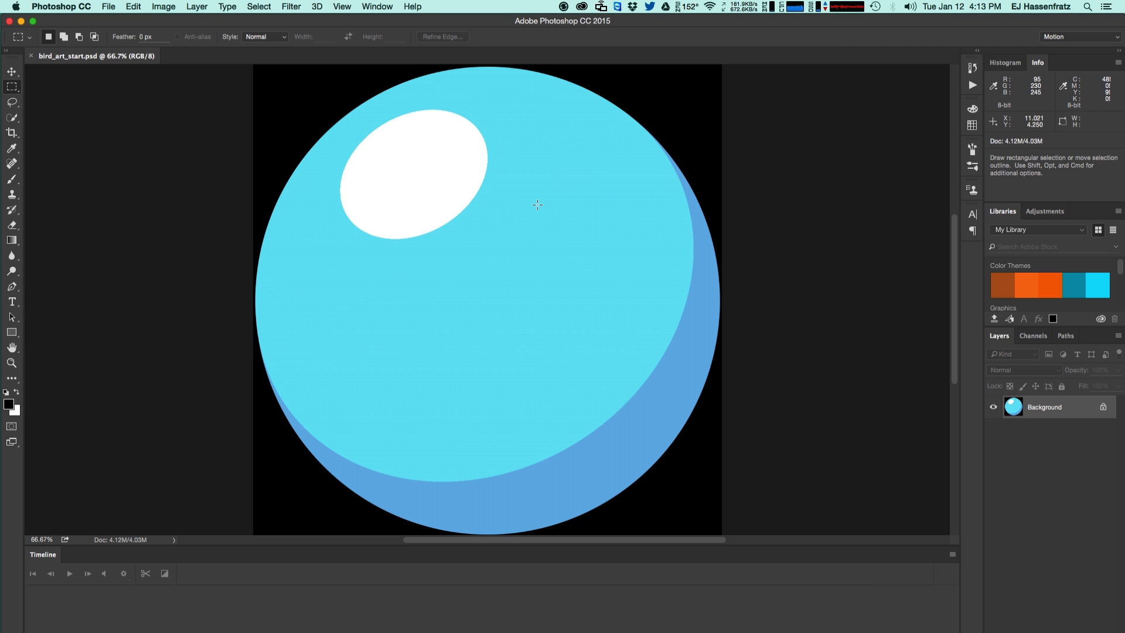
Step: Convert the locked Background into a regular layer and switch to the Essentials workspace
{"action": "double_click", "coordinate": [1058, 408], "text": "alt"}
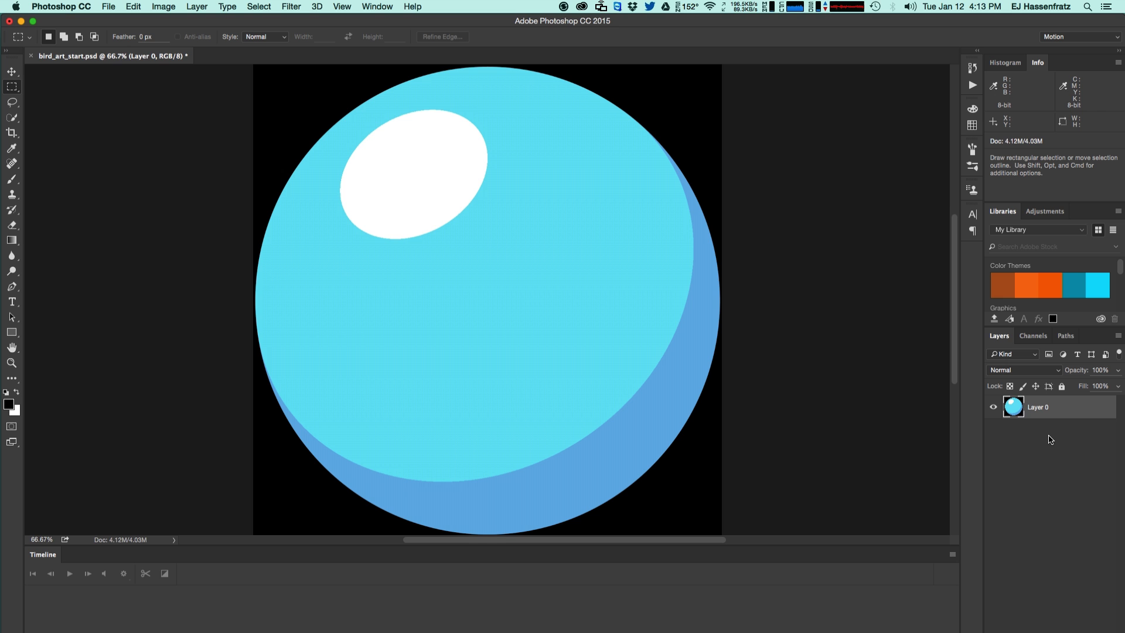
{"action": "left_click", "coordinate": [376, 7]}
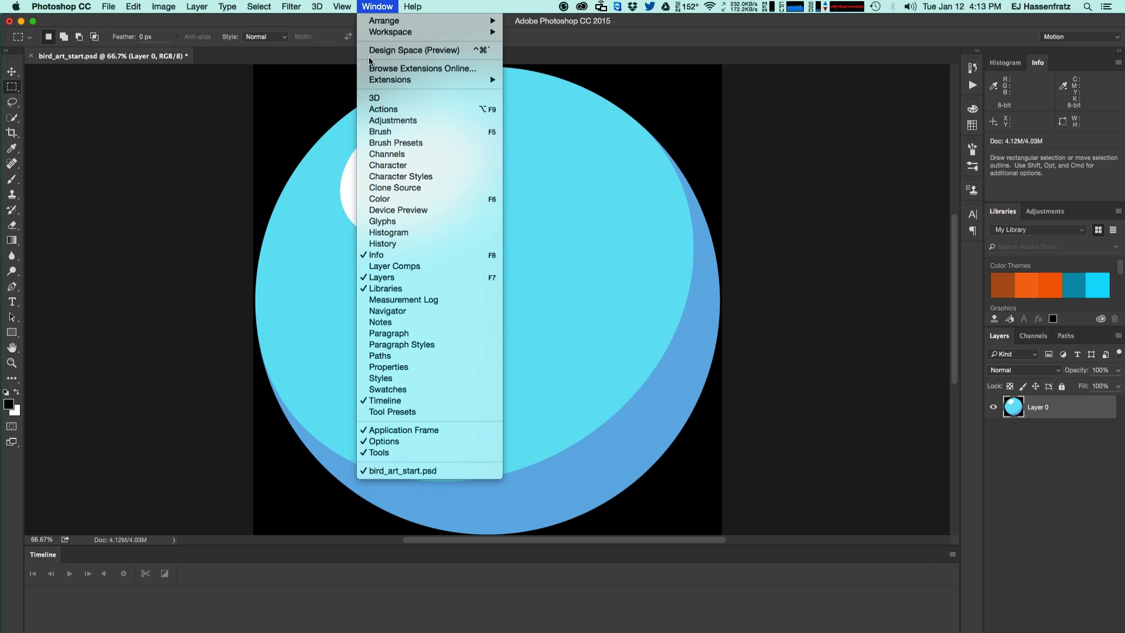
{"action": "mouse_move", "coordinate": [410, 20]}
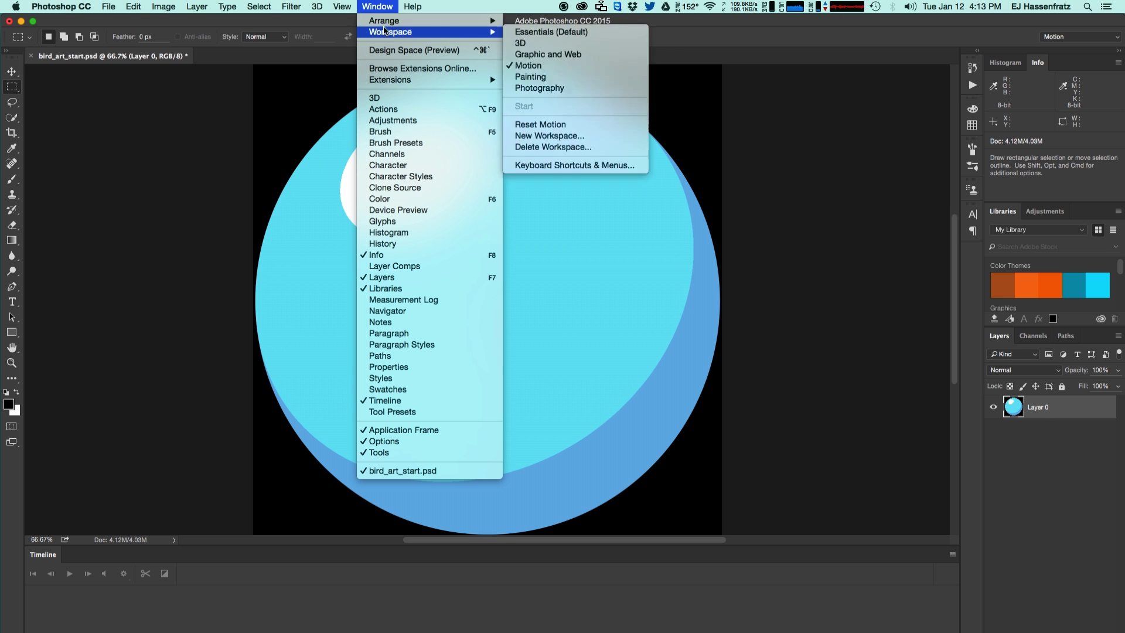
{"action": "left_click", "coordinate": [539, 32]}
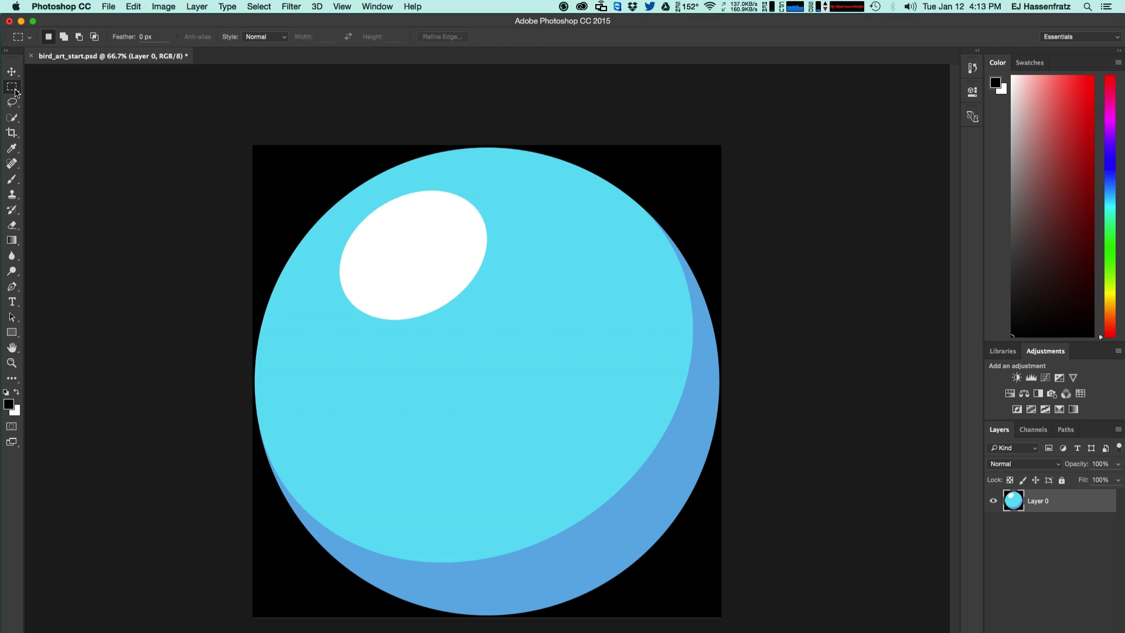
{"action": "key", "text": "v"}
{"action": "key", "text": "2"}
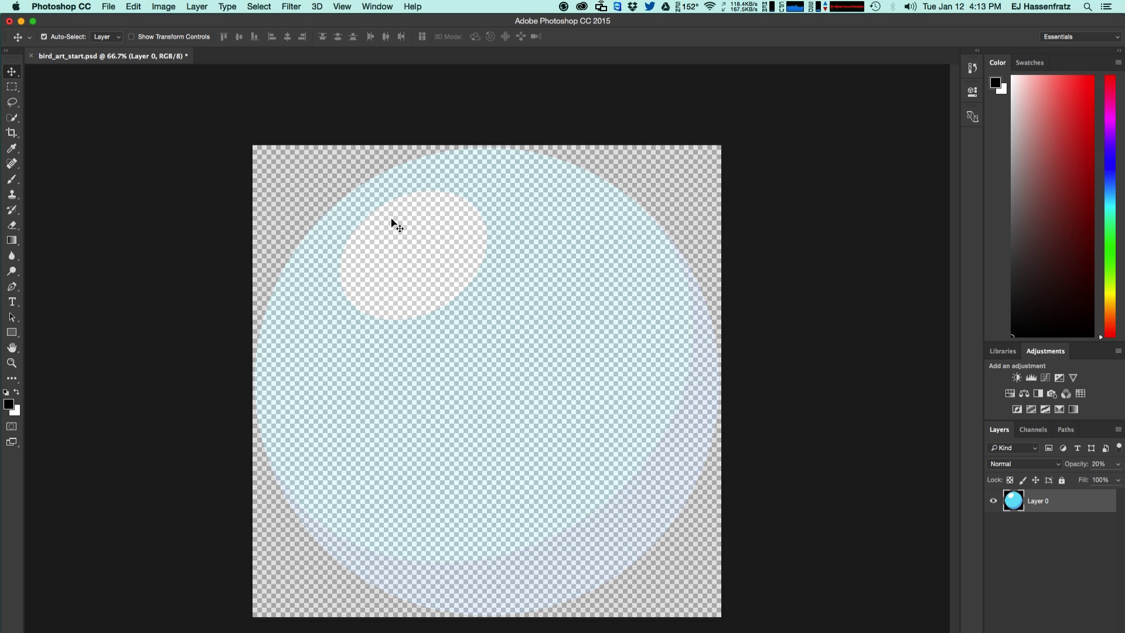
{"action": "left_click_drag", "start_coordinate": [1021, 512], "coordinate": [480, 258]}
{"action": "key", "text": "Return"}
{"action": "left_click", "coordinate": [97, 360]}
{"action": "key", "text": "alt+super+z"}
{"action": "key", "text": "alt+super+z"}
{"action": "key", "text": "alt+super+z"}
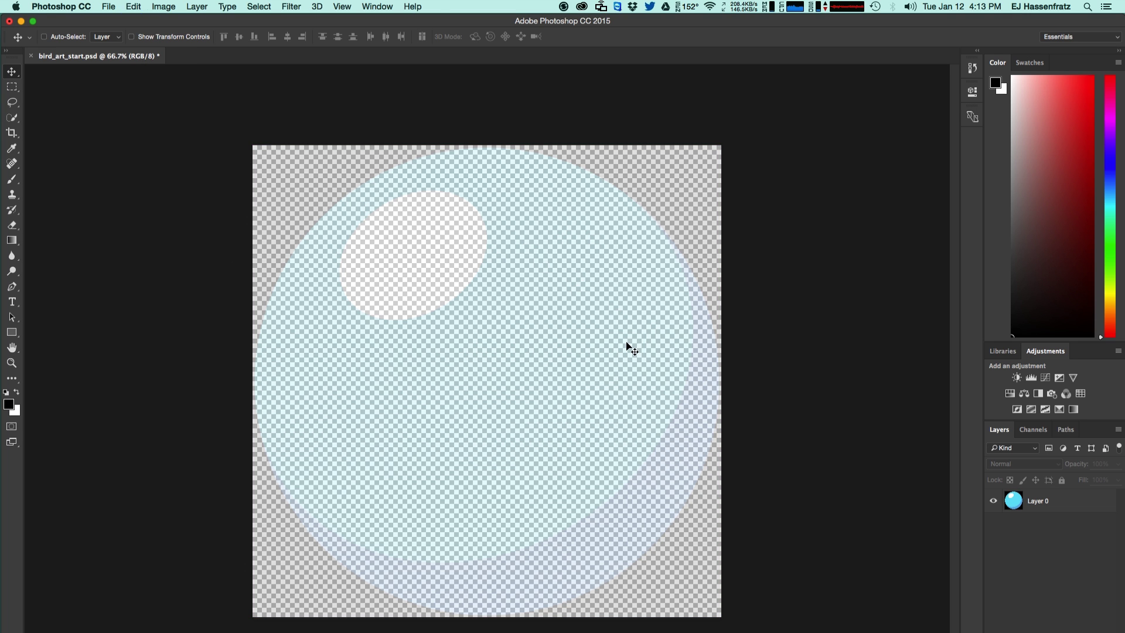
{"action": "key", "text": "alt+super+z"}
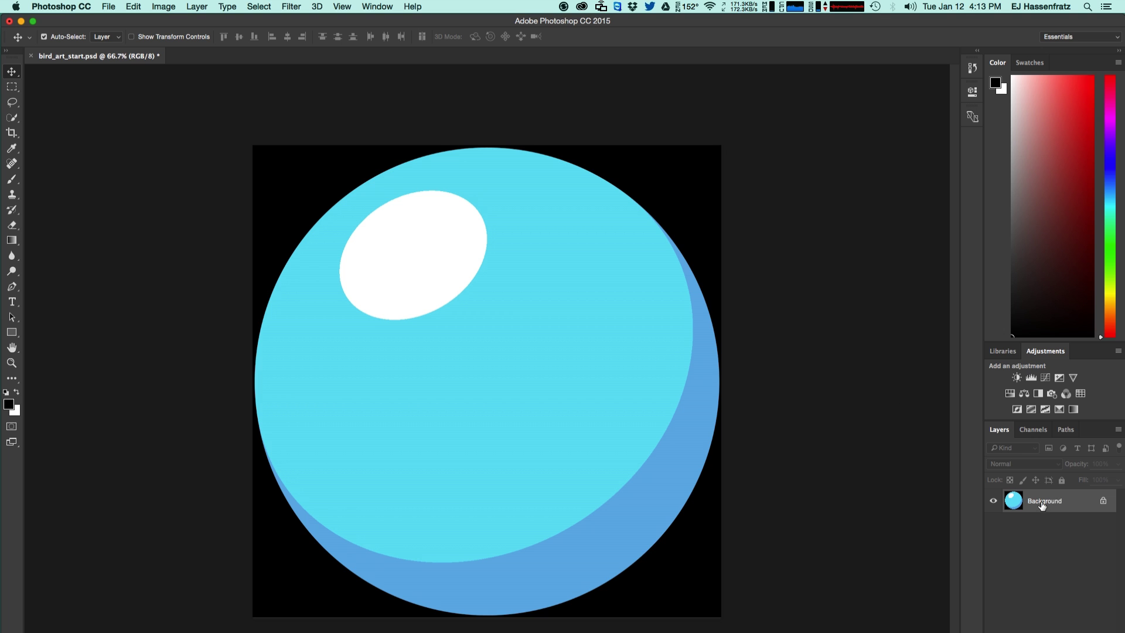
Step: Unlock the Background so that it becomes an editable layer again
{"action": "double_click", "coordinate": [1042, 504], "text": "alt"}
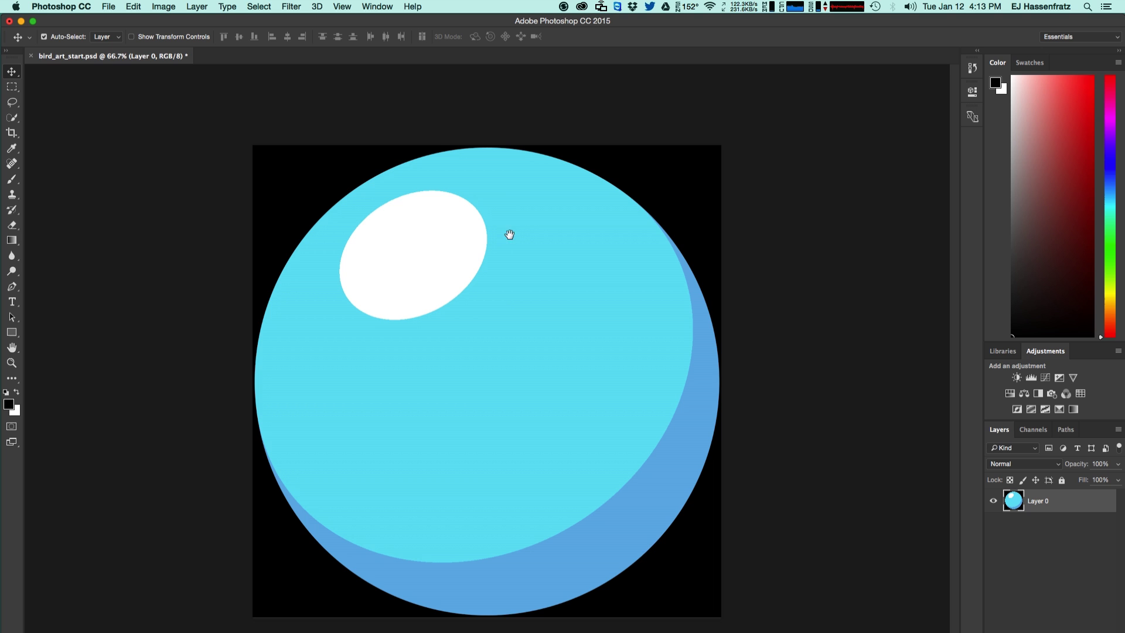
Step: Choose the Smudge tool and give it a 25 px bristle brush tip
{"action": "left_click", "coordinate": [11, 179]}
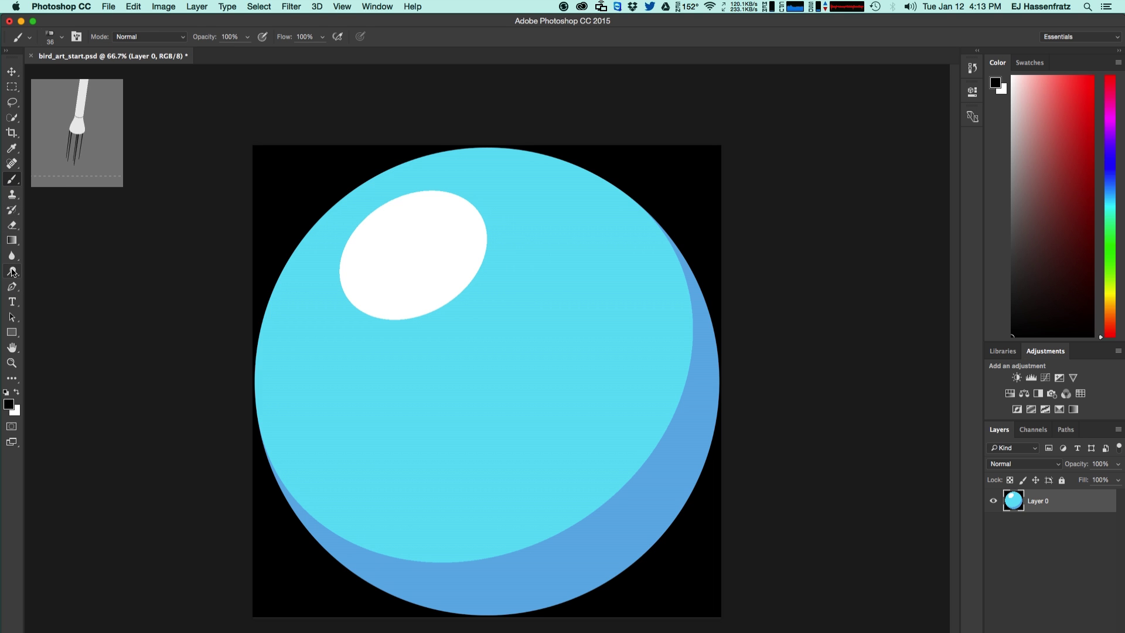
{"action": "left_click", "coordinate": [13, 271]}
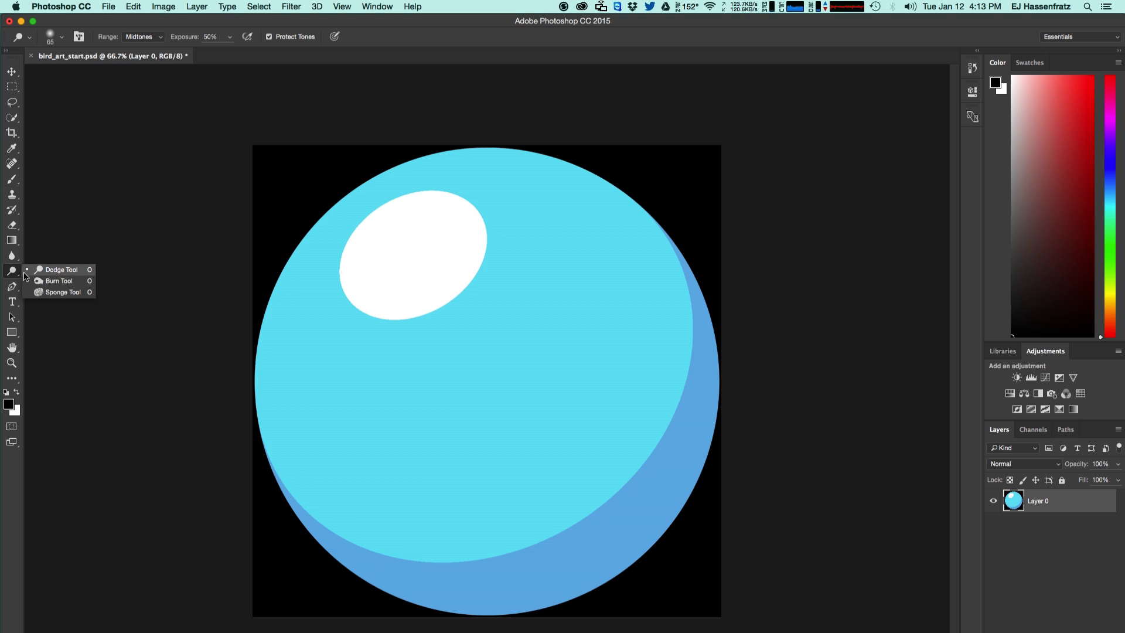
{"action": "left_click", "coordinate": [34, 281]}
{"action": "left_click", "coordinate": [15, 264]}
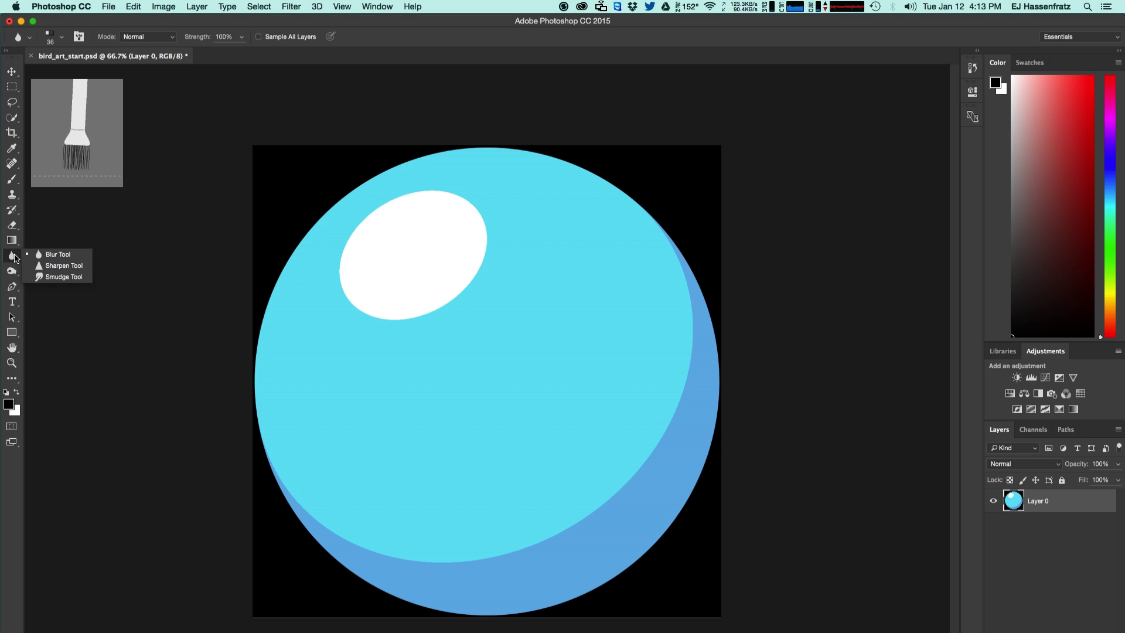
{"action": "left_click", "coordinate": [47, 277]}
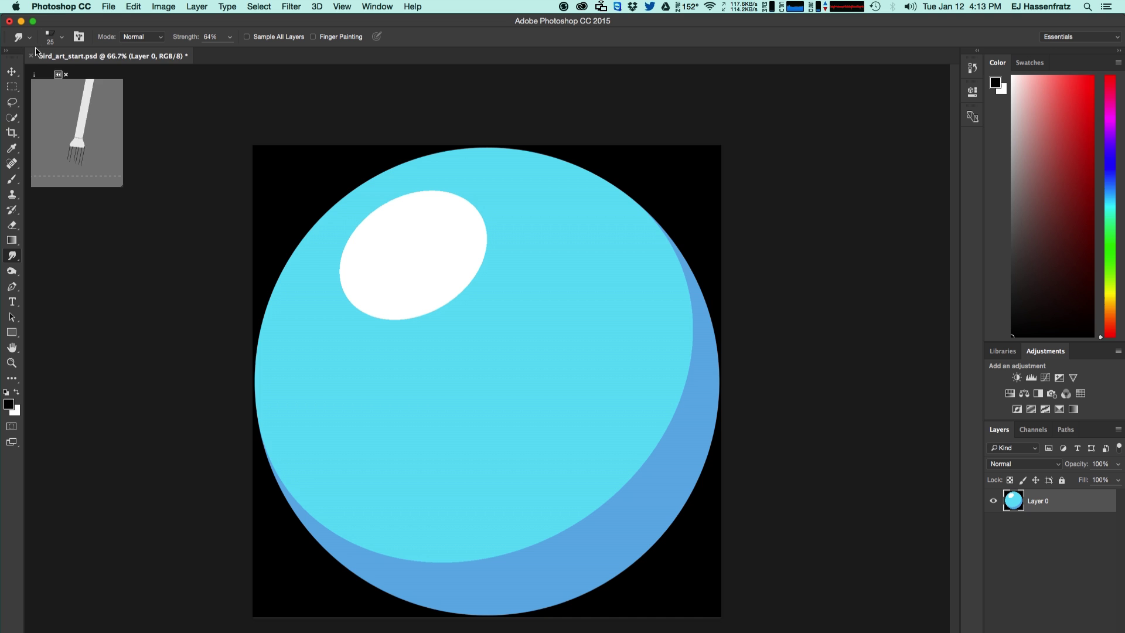
{"action": "left_click", "coordinate": [61, 38]}
{"action": "left_click", "coordinate": [101, 170]}
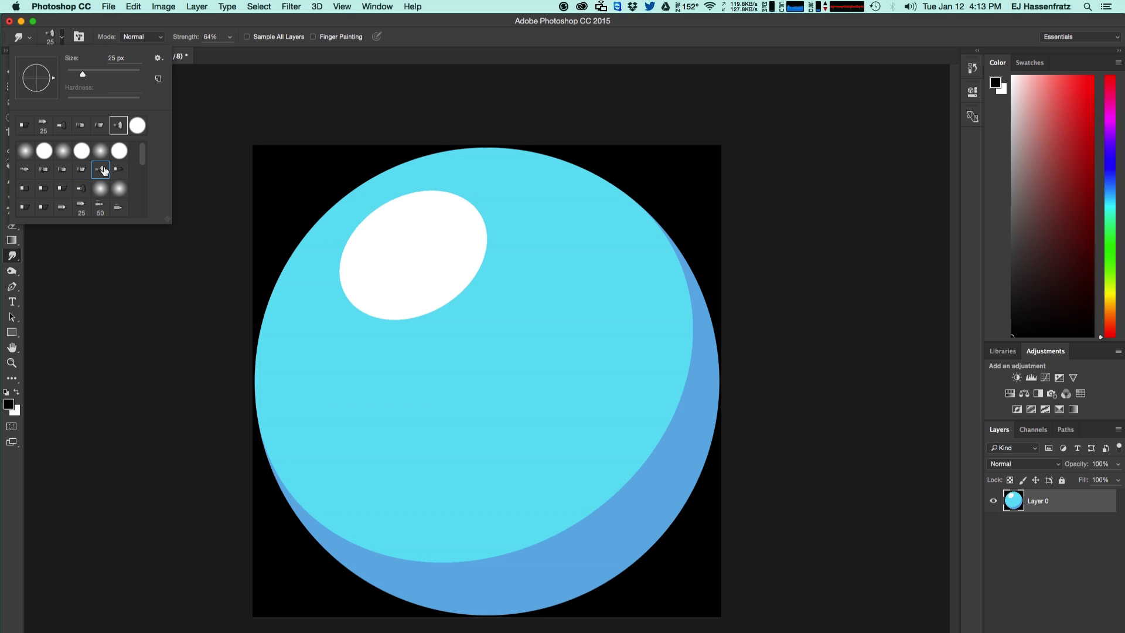
Step: Smudge the edge of the white highlight with short strokes at 64% strength
{"action": "mouse_move", "coordinate": [454, 296]}
{"action": "left_mouse_down"}
{"action": "mouse_move", "coordinate": [467, 304]}
{"action": "mouse_move", "coordinate": [314, 319]}
{"action": "mouse_move", "coordinate": [358, 306]}
{"action": "left_mouse_up"}
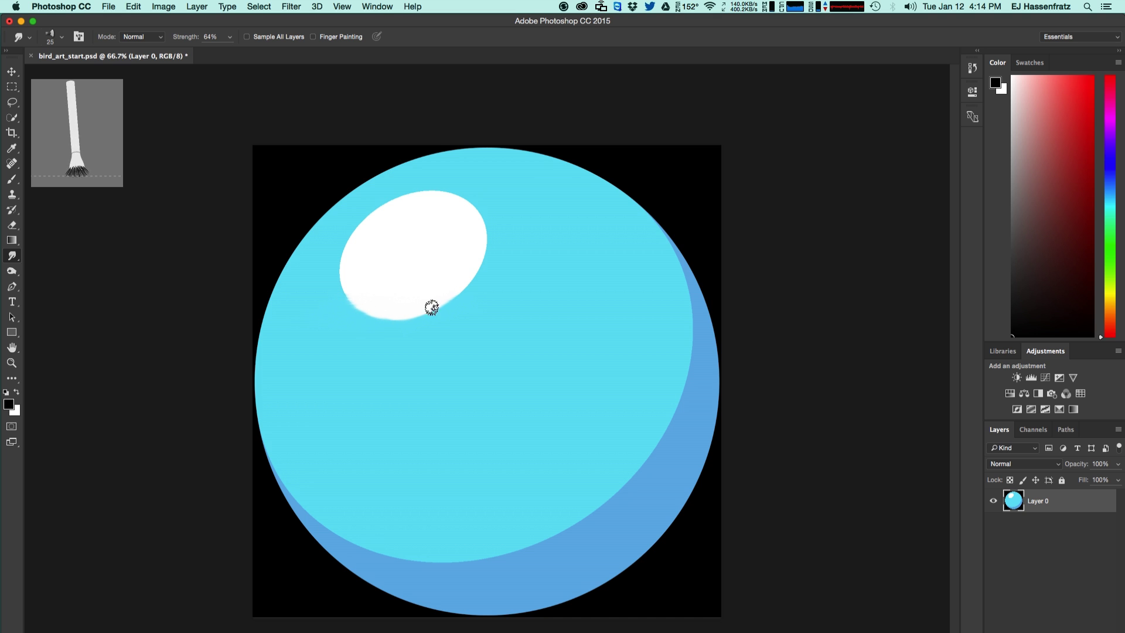
{"action": "mouse_move", "coordinate": [512, 281]}
{"action": "left_mouse_down"}
{"action": "mouse_move", "coordinate": [510, 241]}
{"action": "mouse_move", "coordinate": [492, 210]}
{"action": "mouse_move", "coordinate": [445, 272]}
{"action": "mouse_move", "coordinate": [477, 211]}
{"action": "mouse_move", "coordinate": [452, 186]}
{"action": "mouse_move", "coordinate": [379, 201]}
{"action": "mouse_move", "coordinate": [336, 267]}
{"action": "mouse_move", "coordinate": [356, 218]}
{"action": "mouse_move", "coordinate": [381, 234]}
{"action": "left_mouse_up"}
{"action": "mouse_move", "coordinate": [341, 267]}
{"action": "left_mouse_down"}
{"action": "mouse_move", "coordinate": [341, 305]}
{"action": "mouse_move", "coordinate": [375, 219]}
{"action": "mouse_move", "coordinate": [327, 256]}
{"action": "mouse_move", "coordinate": [374, 211]}
{"action": "mouse_move", "coordinate": [459, 199]}
{"action": "left_mouse_up"}
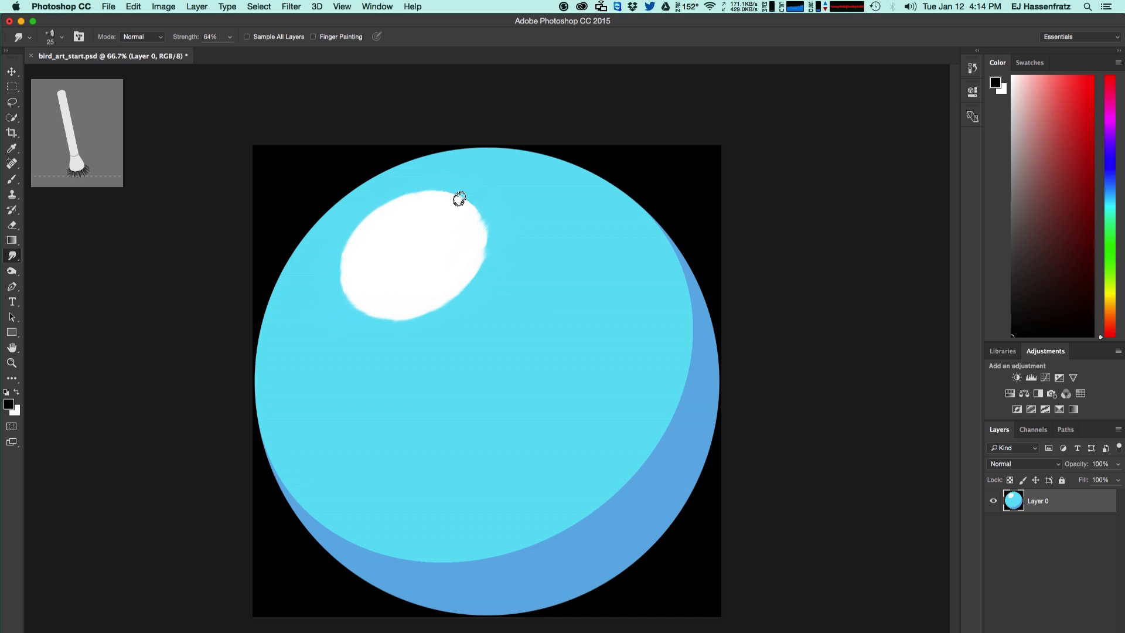
Step: Smudge the highlight, the sphere's rim and the shadow boundary into painterly strokes at 100% strength with the brush enlarged to 50 px
{"action": "left_click", "coordinate": [230, 37]}
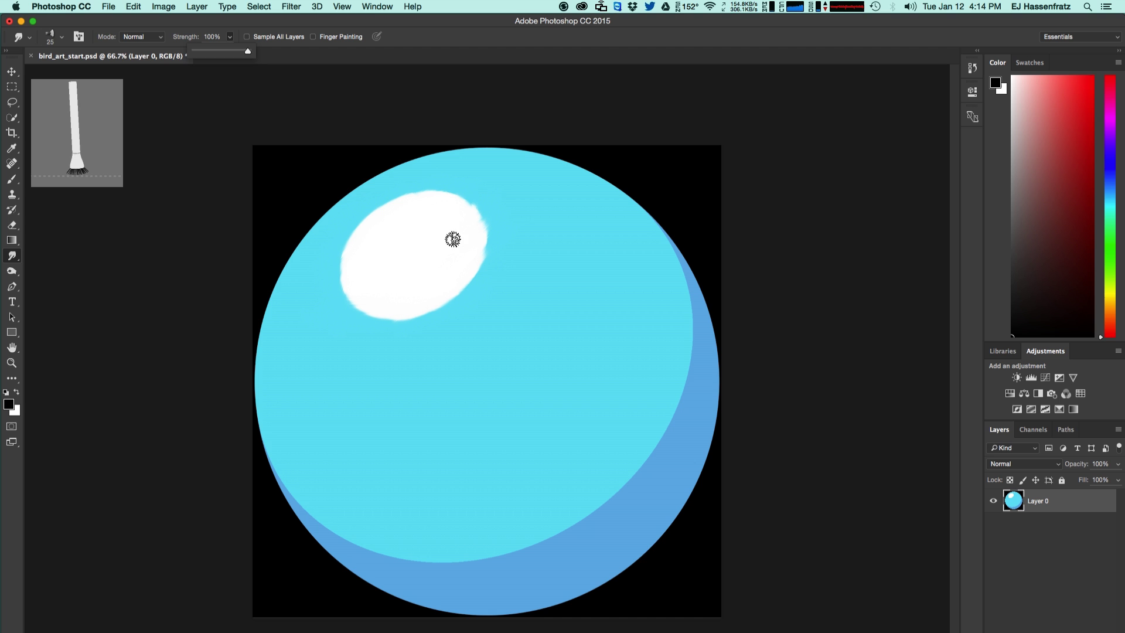
{"action": "key", "text": "bracketright"}
{"action": "key", "text": "bracketright"}
{"action": "key", "text": "bracketright"}
{"action": "key", "text": "bracketright"}
{"action": "key", "text": "bracketright"}
{"action": "left_click_drag", "start_coordinate": [385, 204], "coordinate": [312, 281]}
{"action": "mouse_move", "coordinate": [364, 247]}
{"action": "left_mouse_down"}
{"action": "mouse_move", "coordinate": [351, 296]}
{"action": "mouse_move", "coordinate": [329, 279]}
{"action": "mouse_move", "coordinate": [385, 209]}
{"action": "mouse_move", "coordinate": [430, 192]}
{"action": "mouse_move", "coordinate": [492, 221]}
{"action": "mouse_move", "coordinate": [472, 266]}
{"action": "mouse_move", "coordinate": [404, 318]}
{"action": "mouse_move", "coordinate": [347, 276]}
{"action": "mouse_move", "coordinate": [389, 306]}
{"action": "mouse_move", "coordinate": [477, 221]}
{"action": "mouse_move", "coordinate": [417, 203]}
{"action": "mouse_move", "coordinate": [391, 226]}
{"action": "mouse_move", "coordinate": [477, 209]}
{"action": "mouse_move", "coordinate": [484, 254]}
{"action": "mouse_move", "coordinate": [468, 286]}
{"action": "mouse_move", "coordinate": [334, 314]}
{"action": "mouse_move", "coordinate": [376, 219]}
{"action": "mouse_move", "coordinate": [329, 251]}
{"action": "mouse_move", "coordinate": [306, 281]}
{"action": "mouse_move", "coordinate": [405, 209]}
{"action": "mouse_move", "coordinate": [475, 184]}
{"action": "mouse_move", "coordinate": [339, 229]}
{"action": "mouse_move", "coordinate": [349, 216]}
{"action": "mouse_move", "coordinate": [302, 250]}
{"action": "mouse_move", "coordinate": [322, 223]}
{"action": "mouse_move", "coordinate": [336, 256]}
{"action": "mouse_move", "coordinate": [319, 226]}
{"action": "mouse_move", "coordinate": [289, 268]}
{"action": "mouse_move", "coordinate": [357, 196]}
{"action": "mouse_move", "coordinate": [344, 195]}
{"action": "mouse_move", "coordinate": [280, 268]}
{"action": "mouse_move", "coordinate": [333, 211]}
{"action": "mouse_move", "coordinate": [392, 183]}
{"action": "mouse_move", "coordinate": [363, 206]}
{"action": "left_mouse_up"}
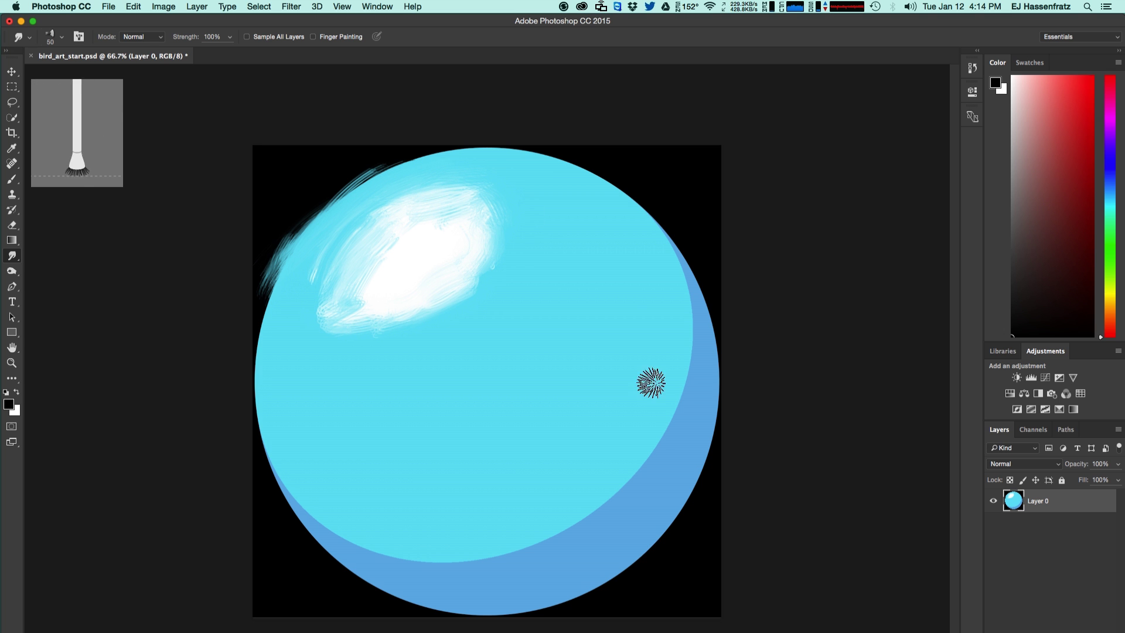
{"action": "mouse_move", "coordinate": [427, 226]}
{"action": "left_mouse_down"}
{"action": "mouse_move", "coordinate": [396, 301]}
{"action": "mouse_move", "coordinate": [362, 251]}
{"action": "mouse_move", "coordinate": [377, 240]}
{"action": "left_mouse_up"}
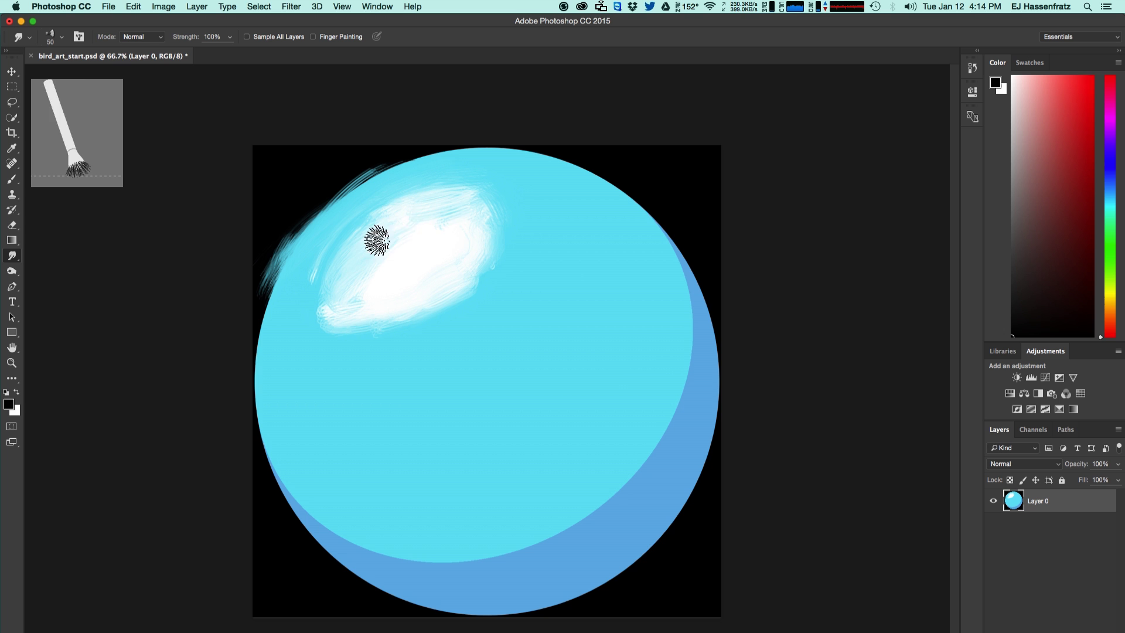
{"action": "mouse_move", "coordinate": [640, 246]}
{"action": "left_mouse_down"}
{"action": "mouse_move", "coordinate": [694, 307]}
{"action": "mouse_move", "coordinate": [666, 248]}
{"action": "mouse_move", "coordinate": [693, 394]}
{"action": "mouse_move", "coordinate": [684, 312]}
{"action": "mouse_move", "coordinate": [630, 469]}
{"action": "mouse_move", "coordinate": [693, 367]}
{"action": "mouse_move", "coordinate": [646, 465]}
{"action": "mouse_move", "coordinate": [575, 512]}
{"action": "mouse_move", "coordinate": [605, 515]}
{"action": "mouse_move", "coordinate": [447, 564]}
{"action": "mouse_move", "coordinate": [409, 552]}
{"action": "mouse_move", "coordinate": [430, 575]}
{"action": "mouse_move", "coordinate": [281, 505]}
{"action": "mouse_move", "coordinate": [339, 540]}
{"action": "mouse_move", "coordinate": [306, 502]}
{"action": "mouse_move", "coordinate": [369, 528]}
{"action": "mouse_move", "coordinate": [297, 476]}
{"action": "left_mouse_up"}
{"action": "mouse_move", "coordinate": [434, 551]}
{"action": "left_mouse_down"}
{"action": "mouse_move", "coordinate": [444, 575]}
{"action": "mouse_move", "coordinate": [517, 547]}
{"action": "mouse_move", "coordinate": [655, 406]}
{"action": "mouse_move", "coordinate": [671, 425]}
{"action": "mouse_move", "coordinate": [685, 384]}
{"action": "mouse_move", "coordinate": [652, 202]}
{"action": "mouse_move", "coordinate": [640, 213]}
{"action": "mouse_move", "coordinate": [686, 244]}
{"action": "mouse_move", "coordinate": [700, 385]}
{"action": "mouse_move", "coordinate": [575, 547]}
{"action": "mouse_move", "coordinate": [420, 535]}
{"action": "mouse_move", "coordinate": [537, 529]}
{"action": "mouse_move", "coordinate": [653, 416]}
{"action": "left_mouse_up"}
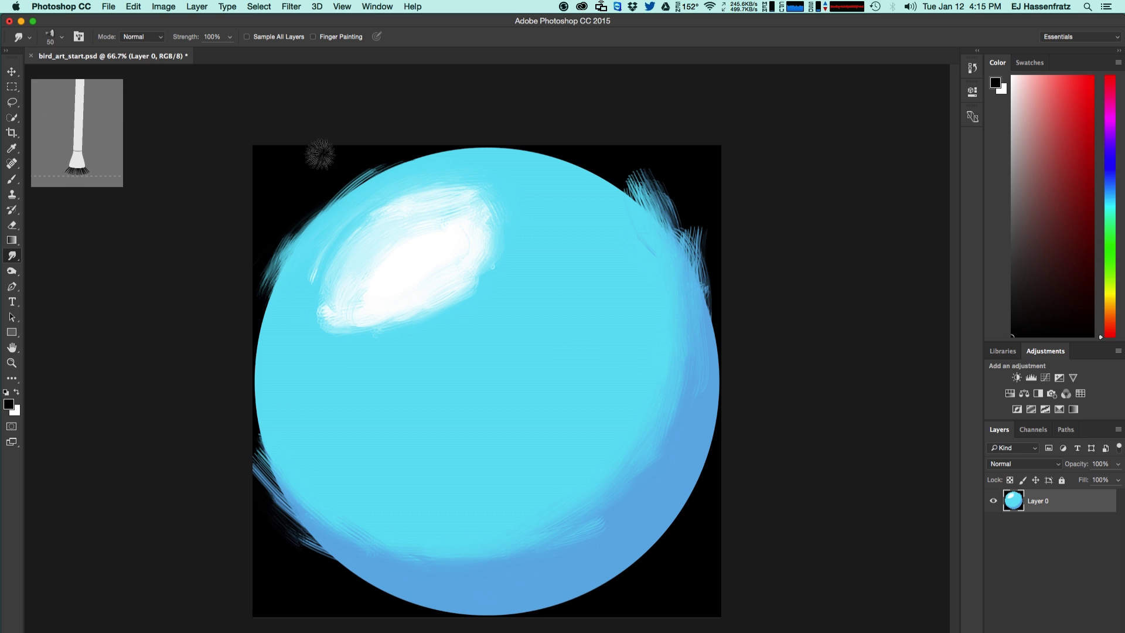
Step: Save the painted image as bird_art_1.psd in the STYLIZED_SKETCHNTOON folder with Maximize Compatibility on
{"action": "left_click", "coordinate": [109, 7]}
{"action": "left_click", "coordinate": [108, 7]}
{"action": "left_click", "coordinate": [108, 7]}
{"action": "left_click", "coordinate": [133, 129]}
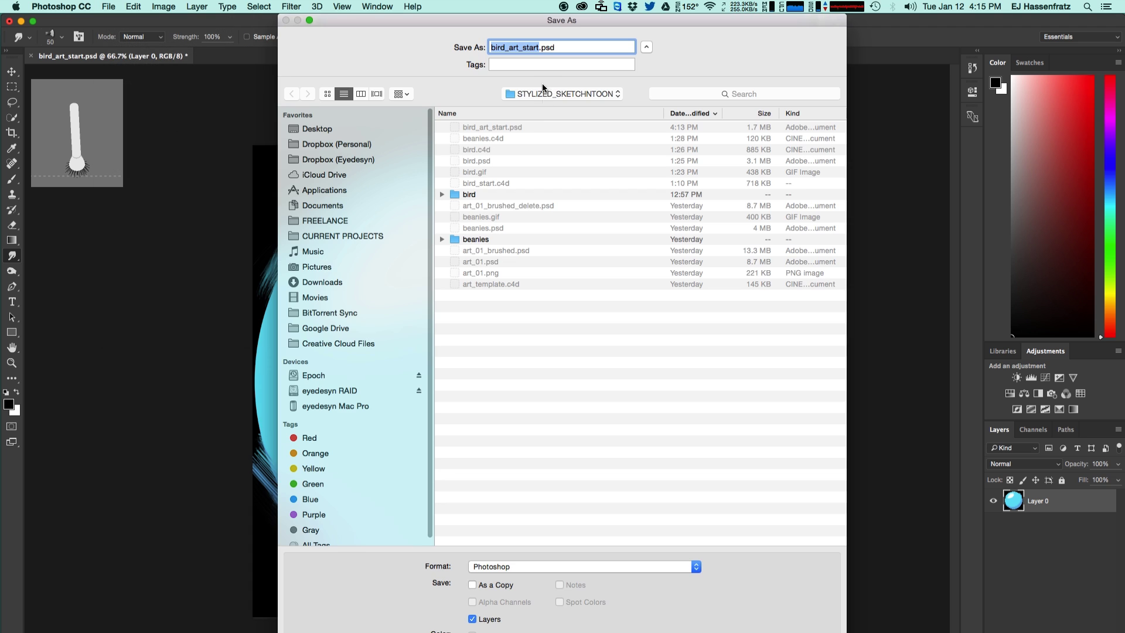
{"action": "left_click", "coordinate": [536, 48]}
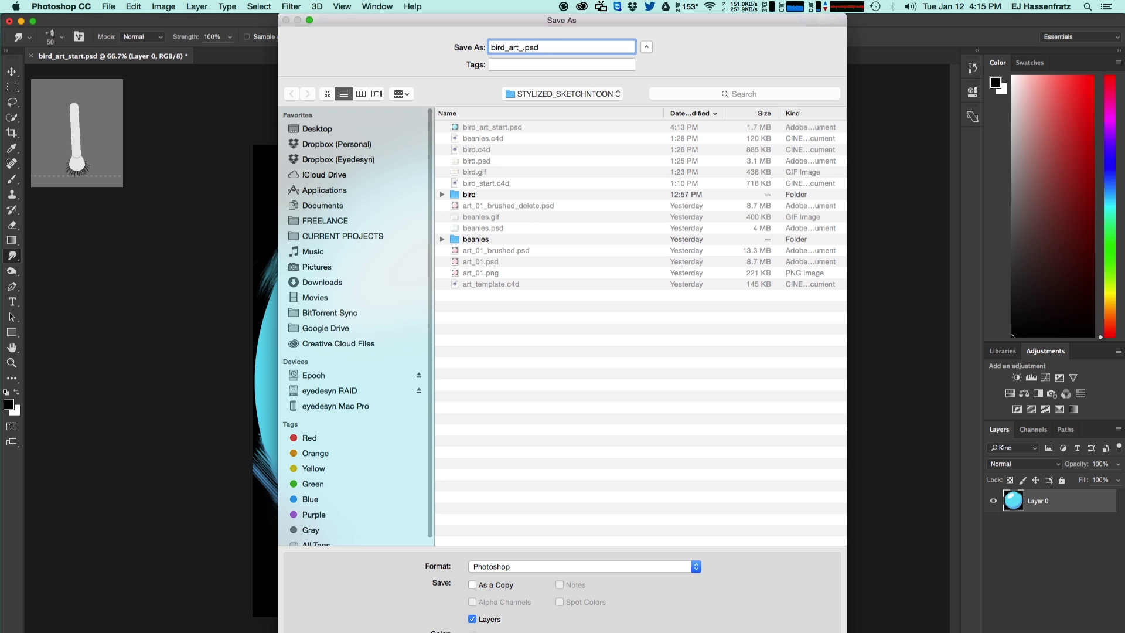
{"action": "key", "text": "Return"}
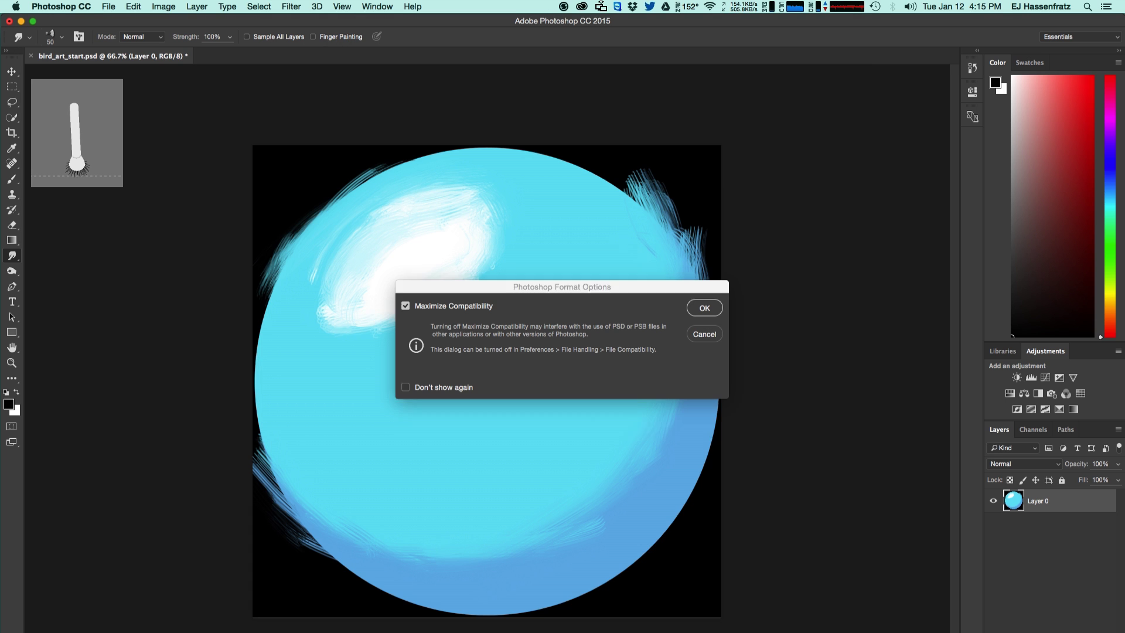
{"action": "left_click", "coordinate": [716, 309]}
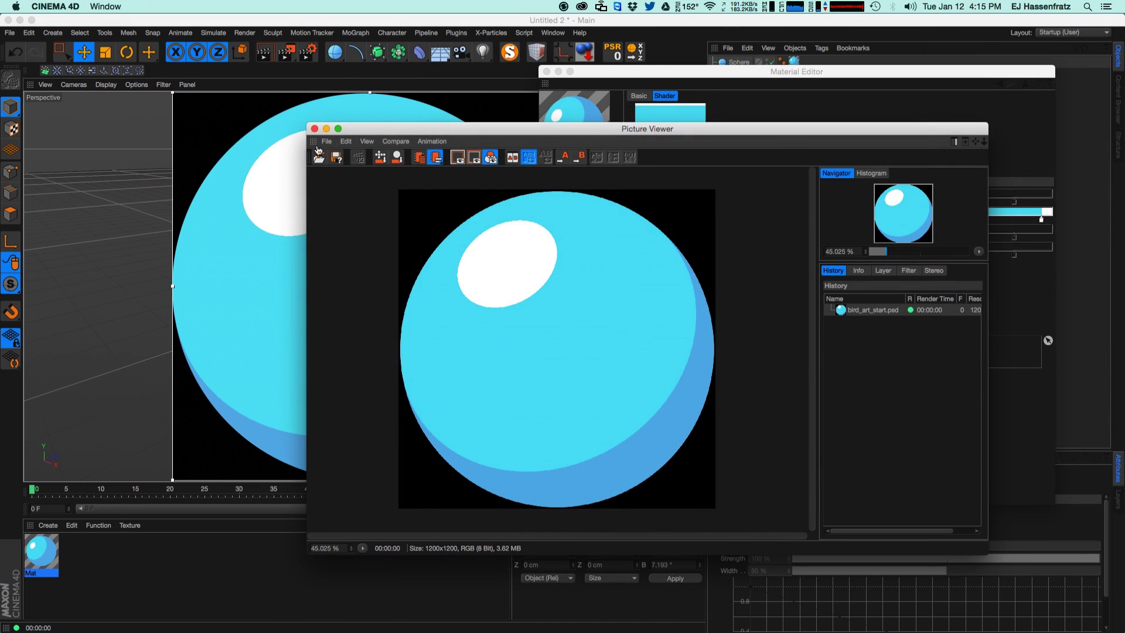
Step: Switch to Cinema 4D, close the Picture Viewer and Material Editor, and bring up the bird_start.c4d scene with its view rendered
{"action": "left_click_drag", "start_coordinate": [407, 130], "coordinate": [348, 131]}
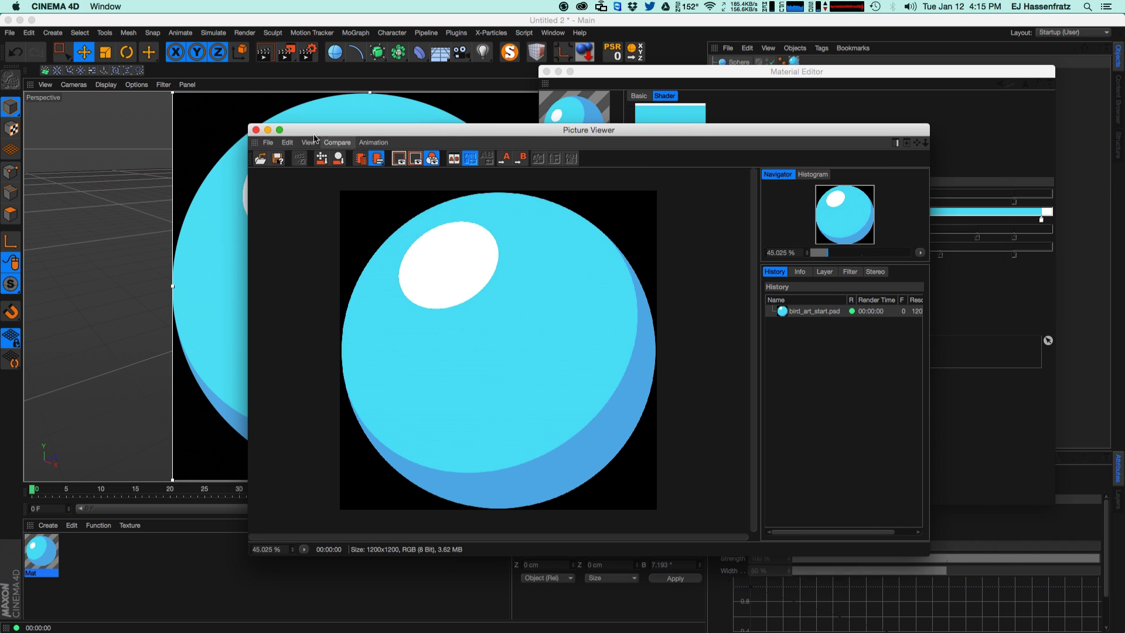
{"action": "left_click", "coordinate": [256, 130]}
{"action": "left_click", "coordinate": [436, 137]}
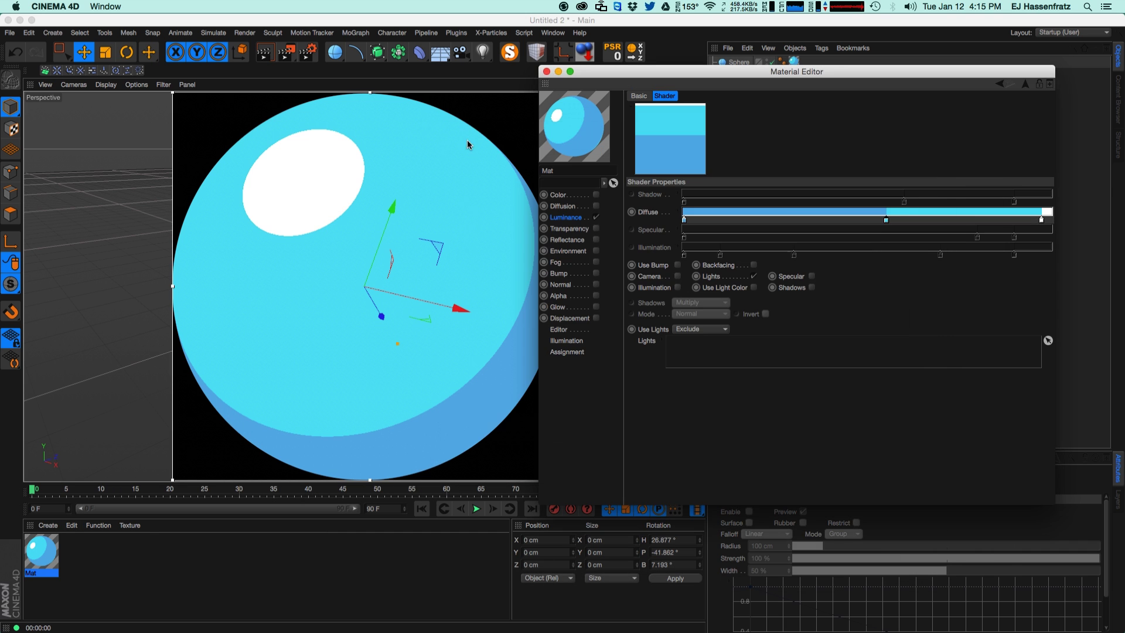
{"action": "left_click", "coordinate": [546, 71]}
{"action": "left_click", "coordinate": [553, 33]}
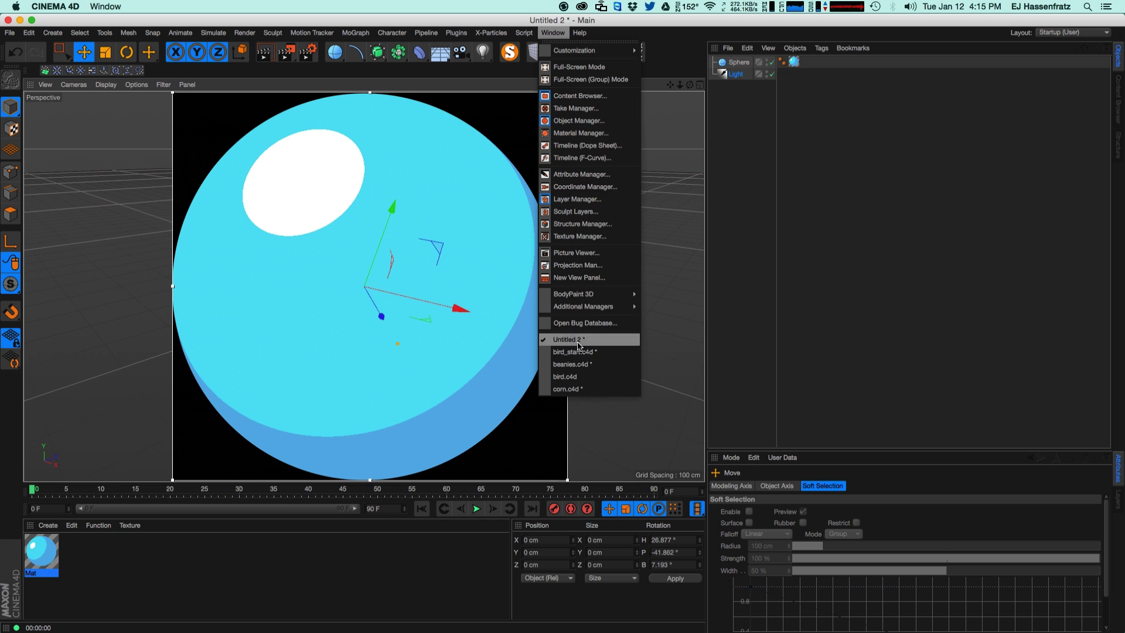
{"action": "left_click", "coordinate": [580, 356]}
{"action": "key", "text": "super+r"}
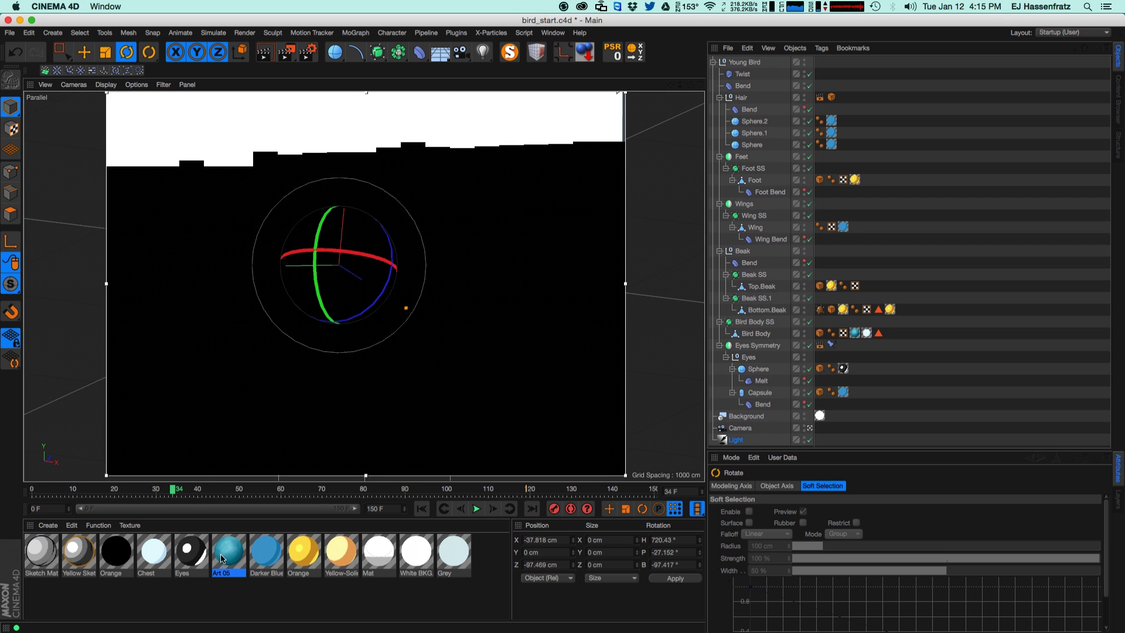
Step: Open the Art 05 material and go into the Art shader in its Luminance texture, leaving Shadows enabled
{"action": "double_click", "coordinate": [233, 552]}
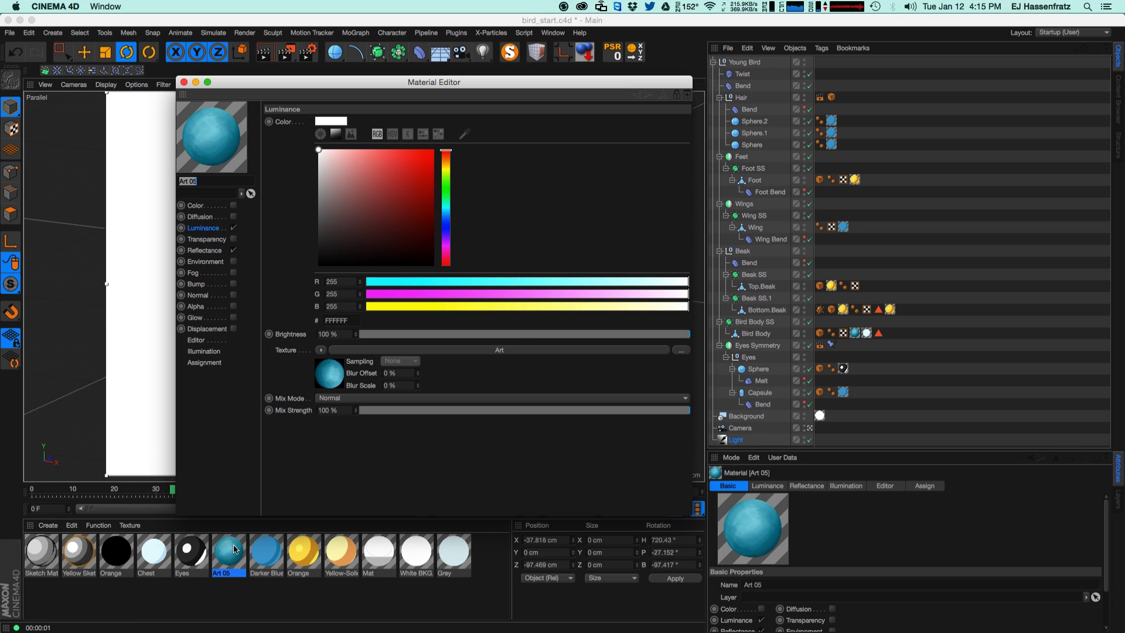
{"action": "left_click_drag", "start_coordinate": [411, 82], "coordinate": [767, 79]}
{"action": "type", "text": "e"}
{"action": "left_click", "coordinate": [957, 446]}
{"action": "left_click", "coordinate": [379, 322]}
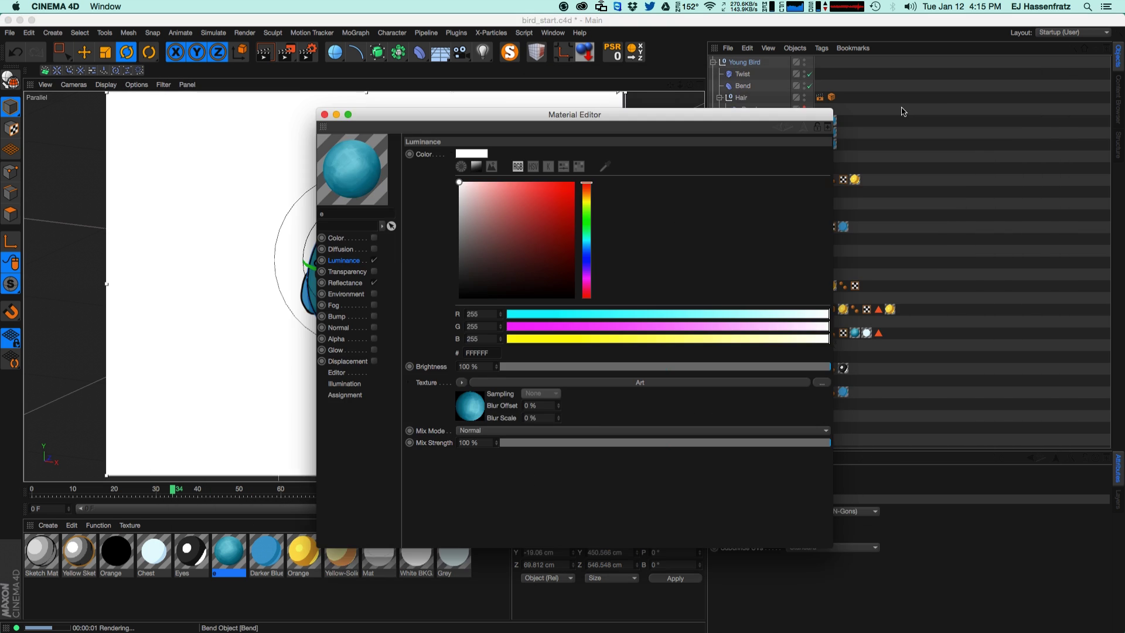
{"action": "left_click_drag", "start_coordinate": [942, 80], "coordinate": [862, 96]}
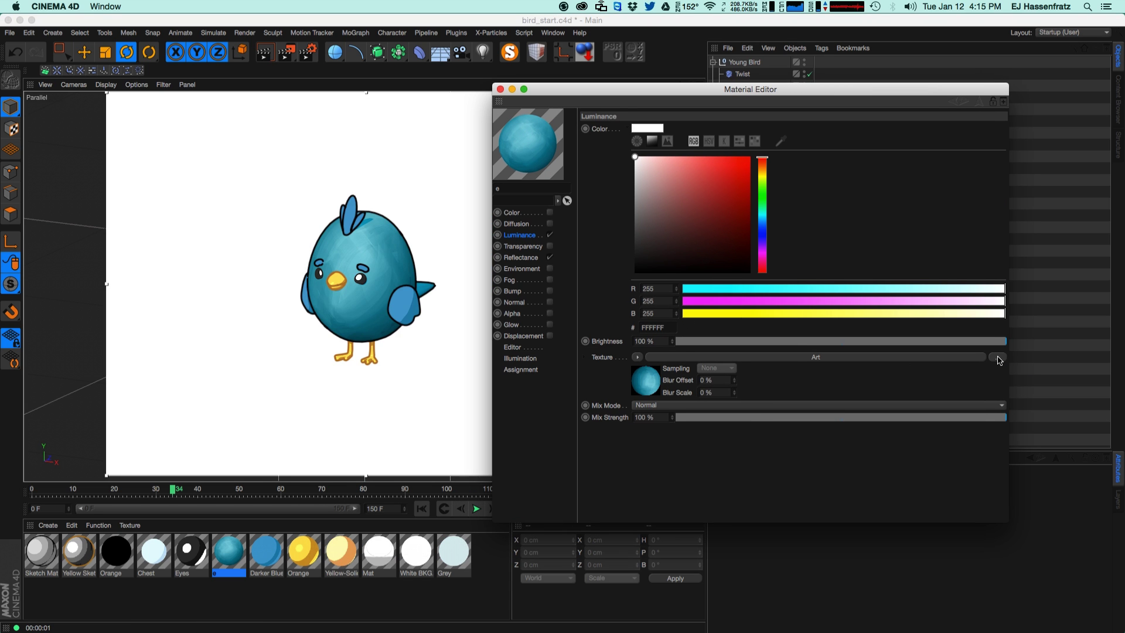
{"action": "left_click", "coordinate": [888, 358]}
{"action": "left_click", "coordinate": [627, 318]}
{"action": "left_click", "coordinate": [651, 327]}
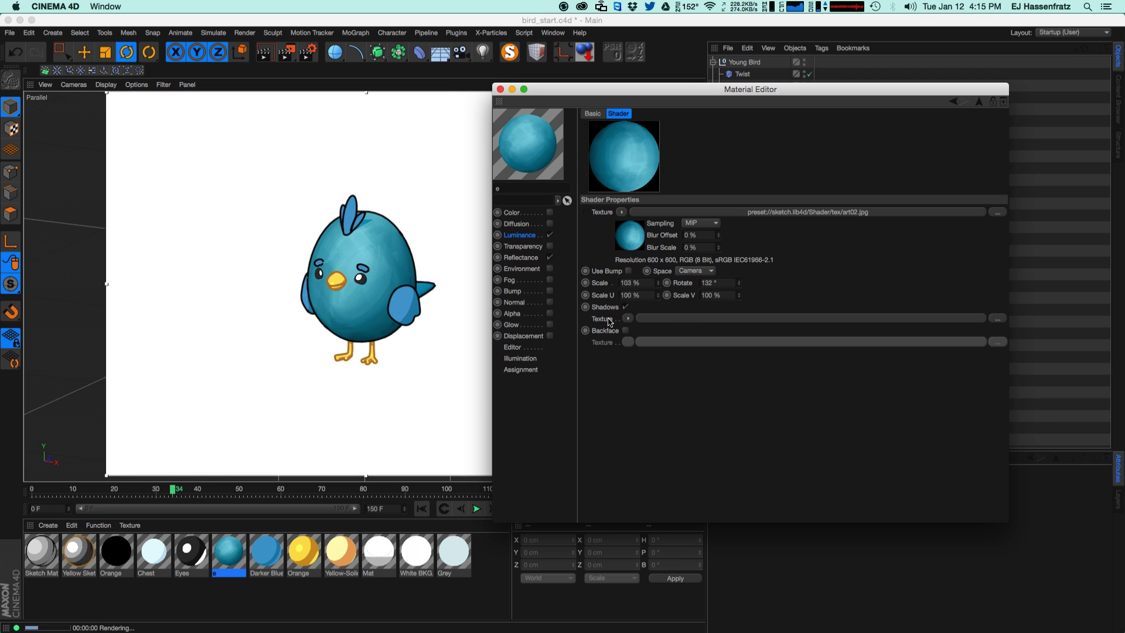
{"action": "left_click", "coordinate": [625, 306]}
{"action": "left_click", "coordinate": [625, 306]}
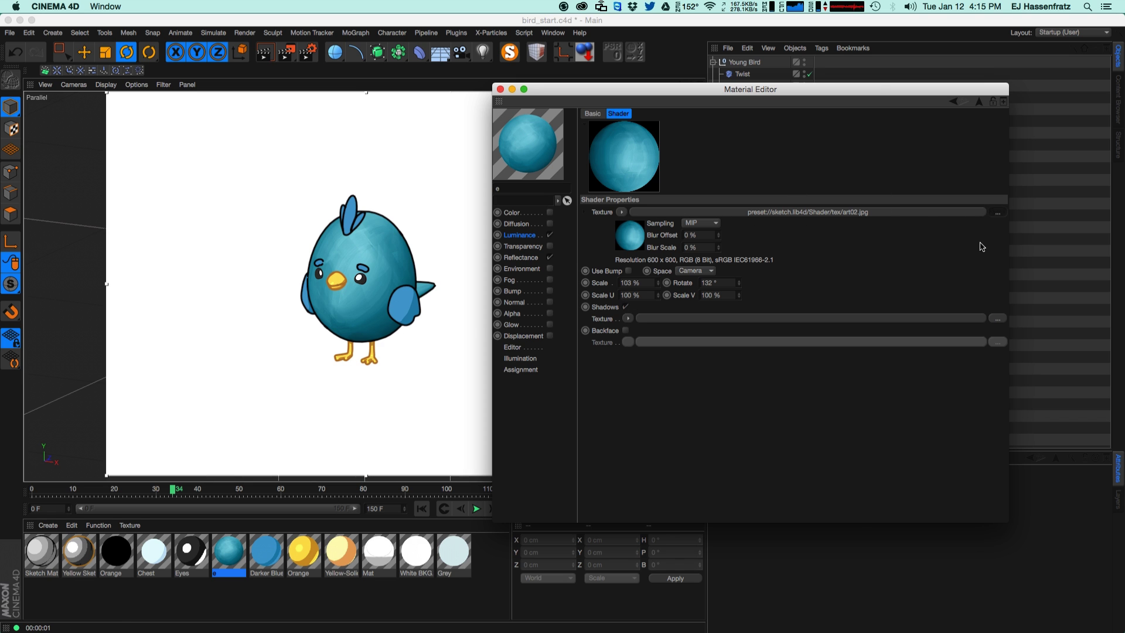
Step: Load bird_art_1.psd as the Art shader's texture and set its rotation to 0°
{"action": "left_click", "coordinate": [997, 212]}
{"action": "left_click", "coordinate": [552, 65]}
{"action": "left_click", "coordinate": [543, 142]}
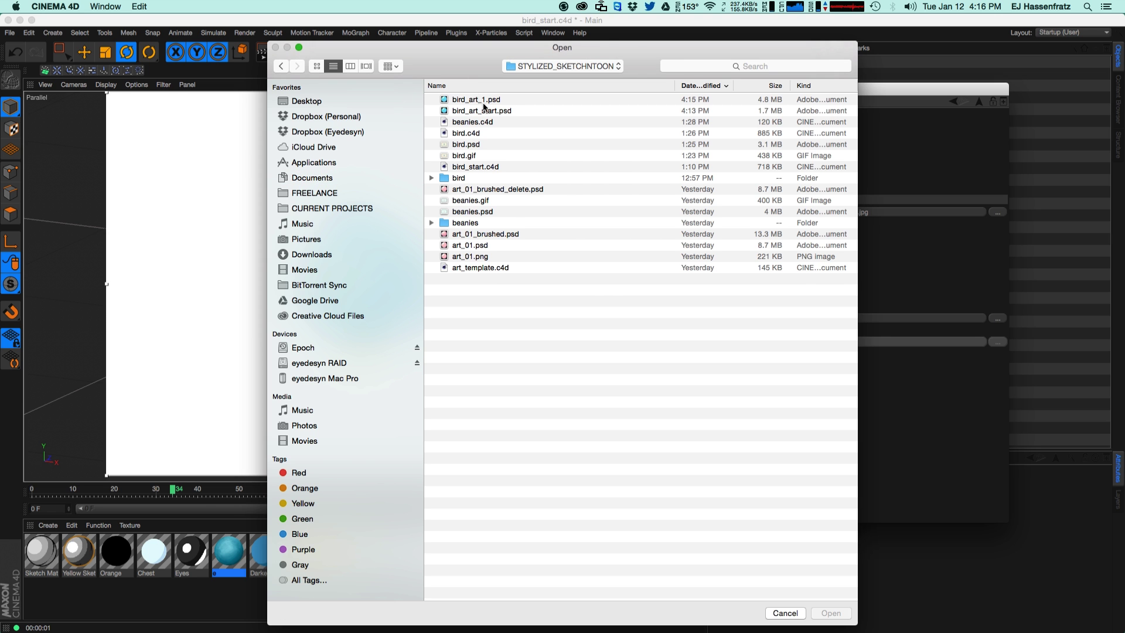
{"action": "left_click", "coordinate": [482, 100]}
{"action": "double_click", "coordinate": [464, 103]}
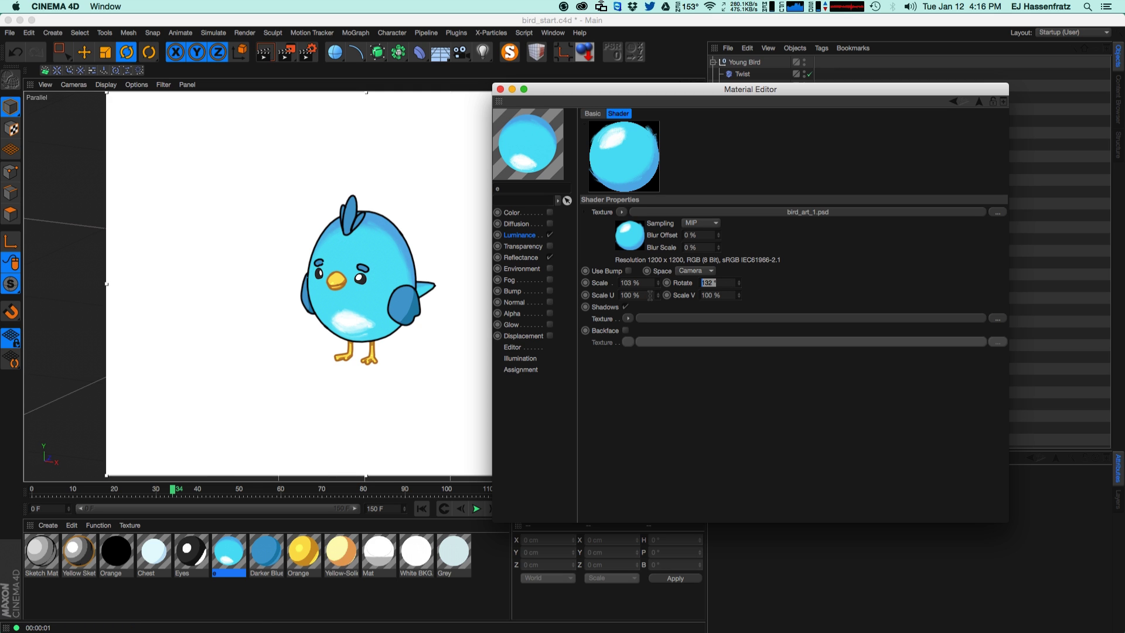
{"action": "key", "text": "Tab"}
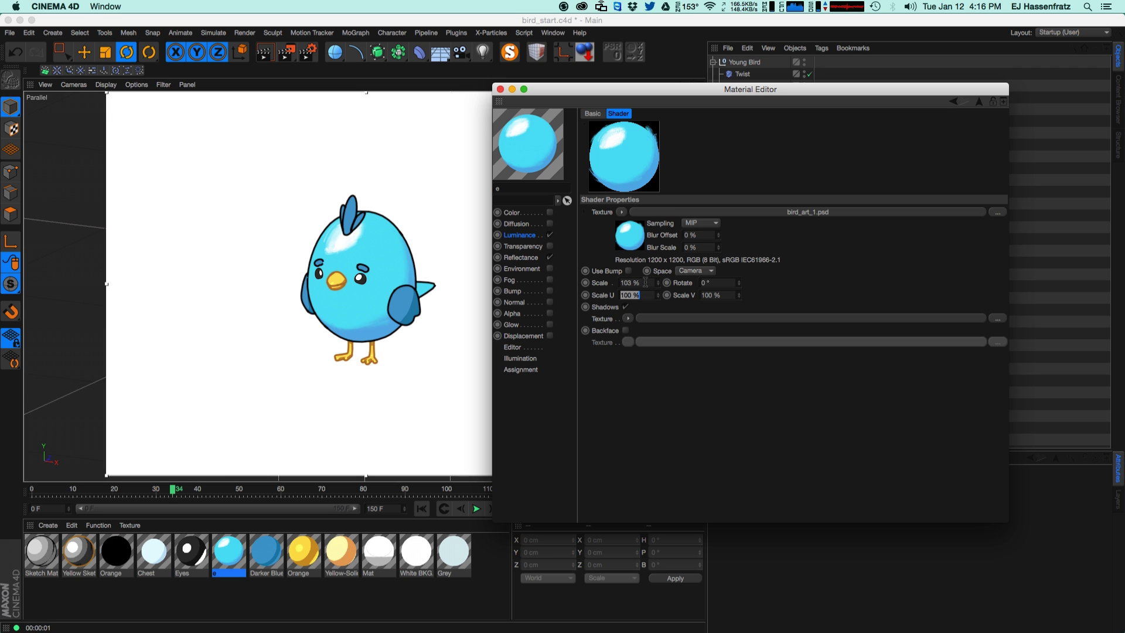
Step: Try several Scale values for the Art shader texture, from 86% up to 134%
{"action": "left_click_drag", "start_coordinate": [661, 290], "coordinate": [661, 291]}
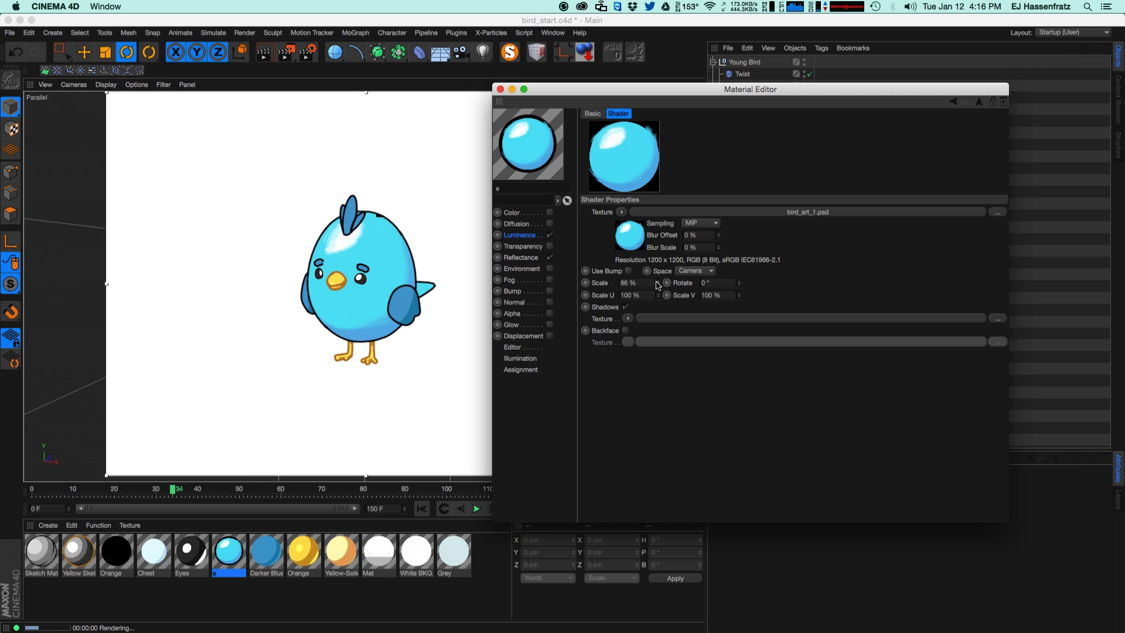
{"action": "left_click", "coordinate": [658, 282]}
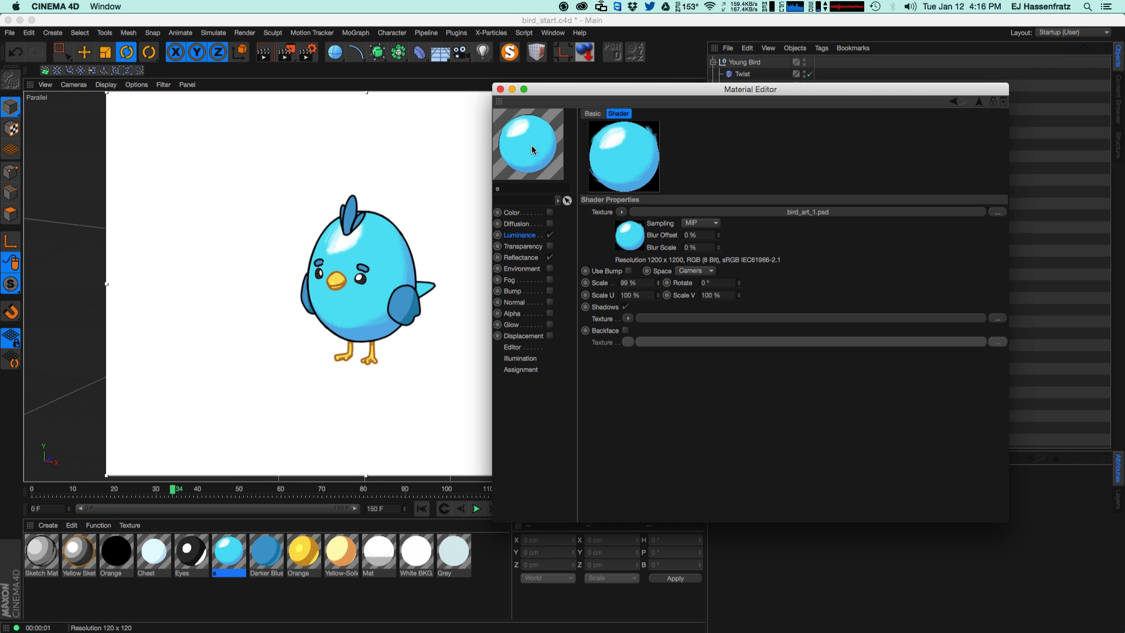
{"action": "left_click", "coordinate": [657, 282]}
{"action": "left_click_drag", "start_coordinate": [658, 283], "coordinate": [657, 278]}
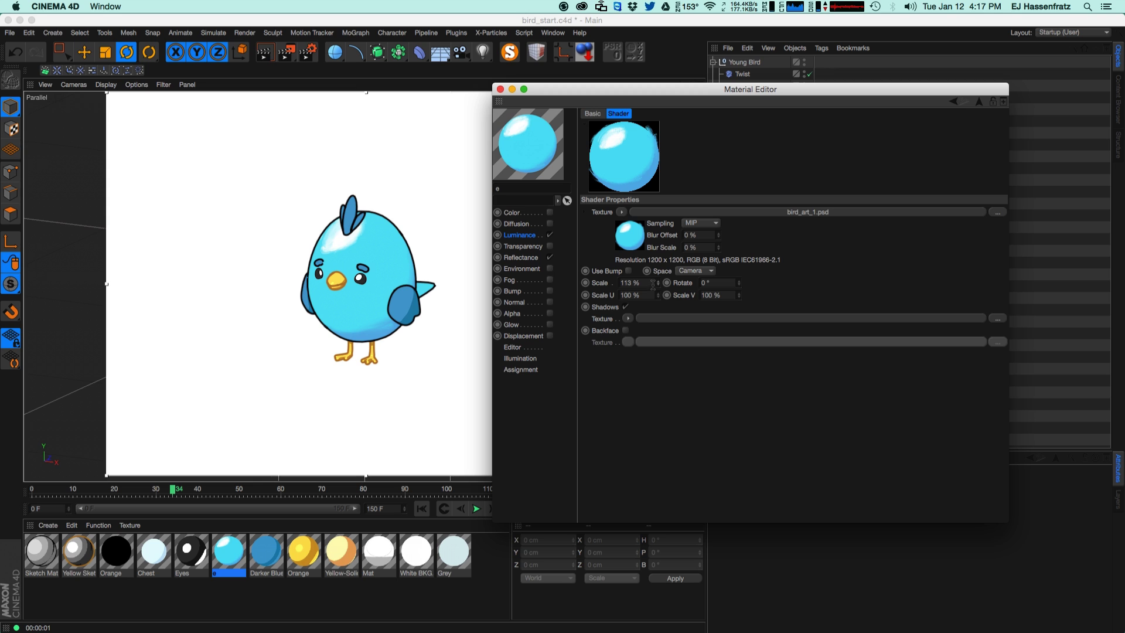
{"action": "left_click_drag", "start_coordinate": [658, 283], "coordinate": [659, 285]}
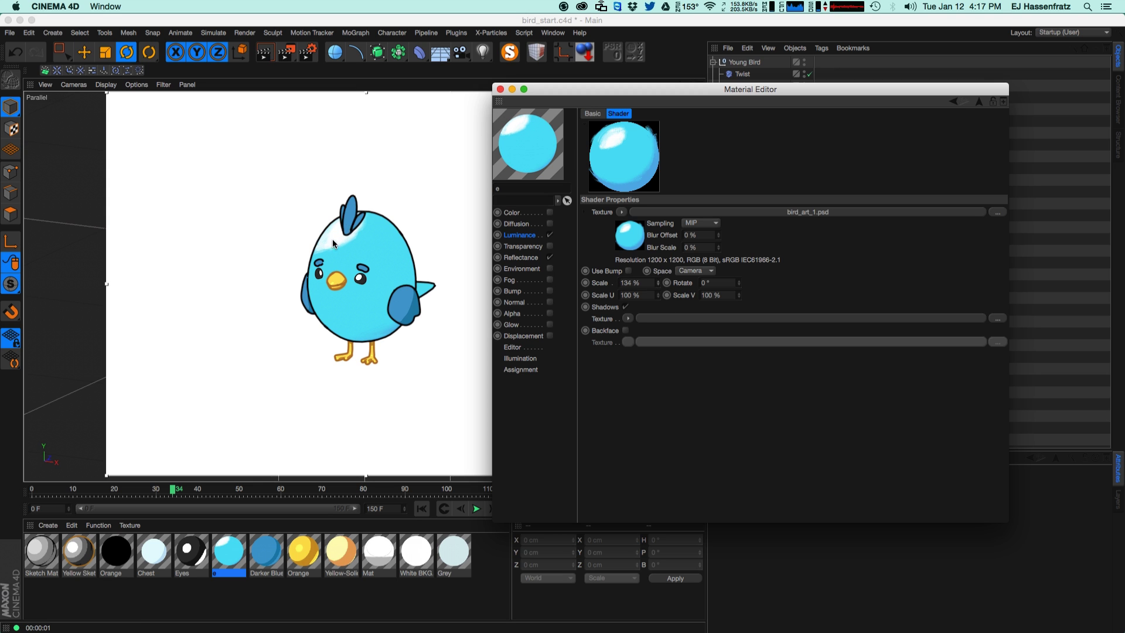
Step: Try stretching the texture on the bird with Scale U at 84% and Scale V at 120%
{"action": "mouse_move", "coordinate": [656, 296]}
{"action": "left_mouse_down"}
{"action": "mouse_move", "coordinate": [659, 311]}
{"action": "mouse_move", "coordinate": [657, 296]}
{"action": "left_mouse_up"}
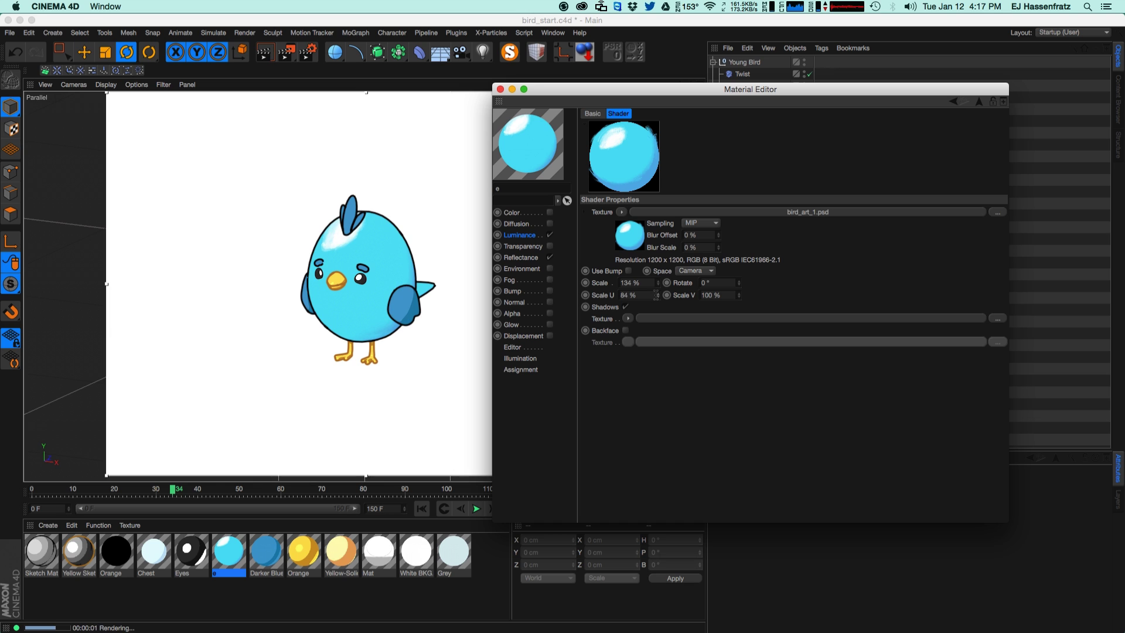
{"action": "left_click_drag", "start_coordinate": [739, 294], "coordinate": [743, 297]}
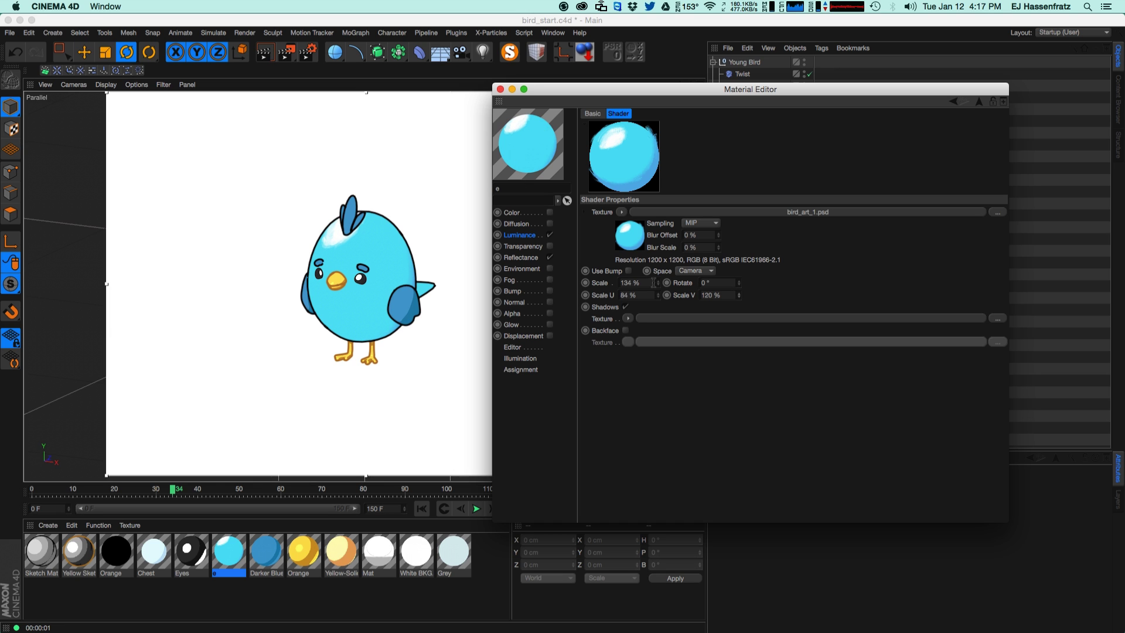
{"action": "left_click_drag", "start_coordinate": [660, 287], "coordinate": [656, 291]}
Step: Reset the Art shader's Scale, Scale U and Scale V to 100%
{"action": "double_click", "coordinate": [630, 283]}
{"action": "type", "text": "100"}
{"action": "key", "text": "Tab"}
{"action": "key", "text": "Tab"}
{"action": "type", "text": "100"}
{"action": "key", "text": "Tab"}
{"action": "type", "text": "100"}
{"action": "key", "text": "Return"}
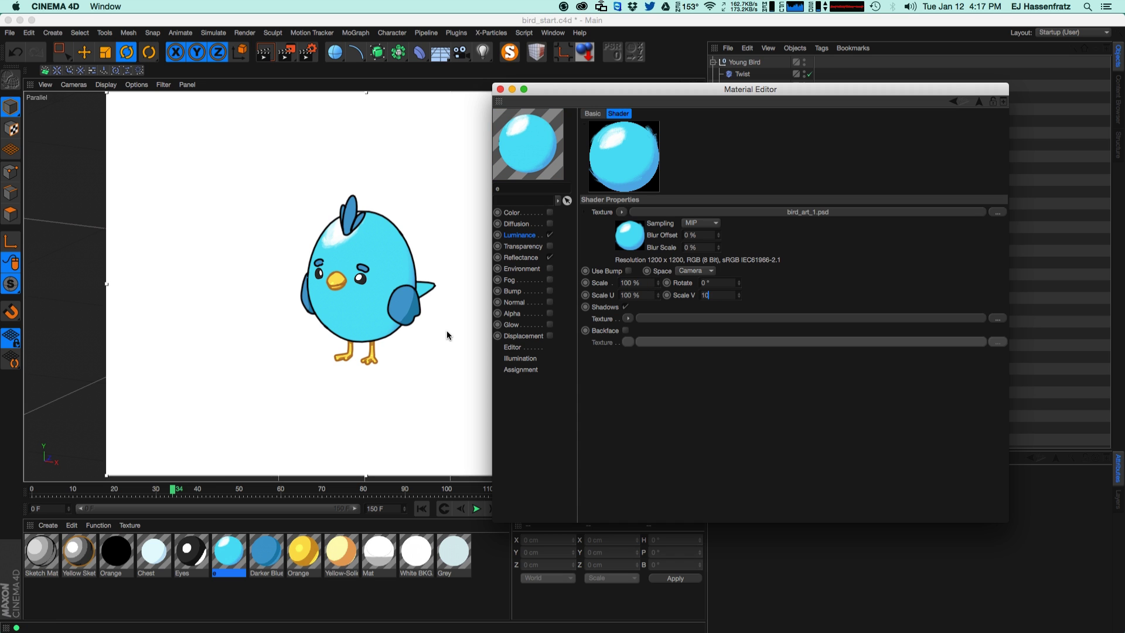
{"action": "left_click", "coordinate": [447, 332]}
Step: Set the texture's Scale to 102% and rotate it to -28°
{"action": "left_click_drag", "start_coordinate": [658, 283], "coordinate": [667, 283]}
{"action": "left_click_drag", "start_coordinate": [738, 283], "coordinate": [743, 292]}
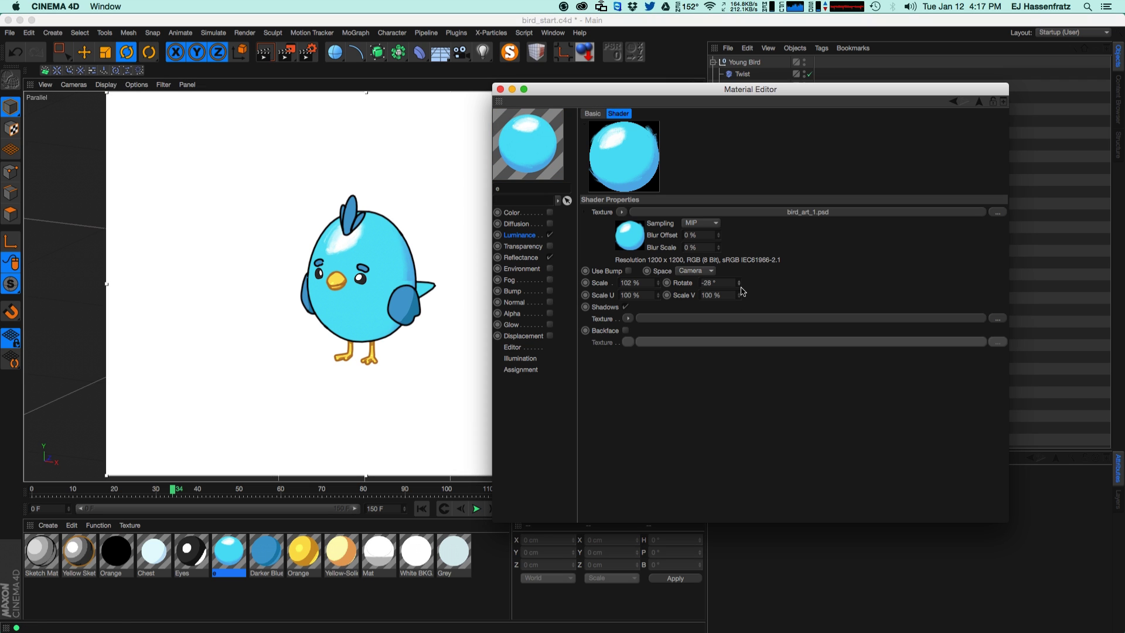
Step: Set the Art shader's rotation to 4° and replace the Darker Blue material with a duplicate of the light blue material
{"action": "left_click_drag", "start_coordinate": [740, 285], "coordinate": [746, 293]}
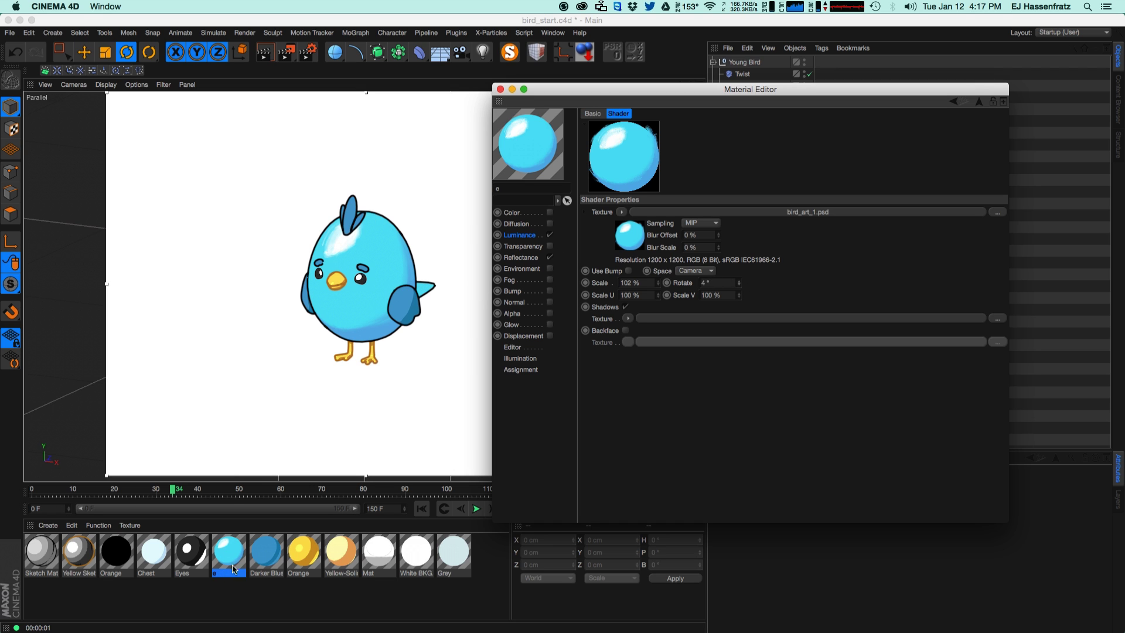
{"action": "left_click_drag", "start_coordinate": [232, 559], "coordinate": [304, 564], "text": "ctrl"}
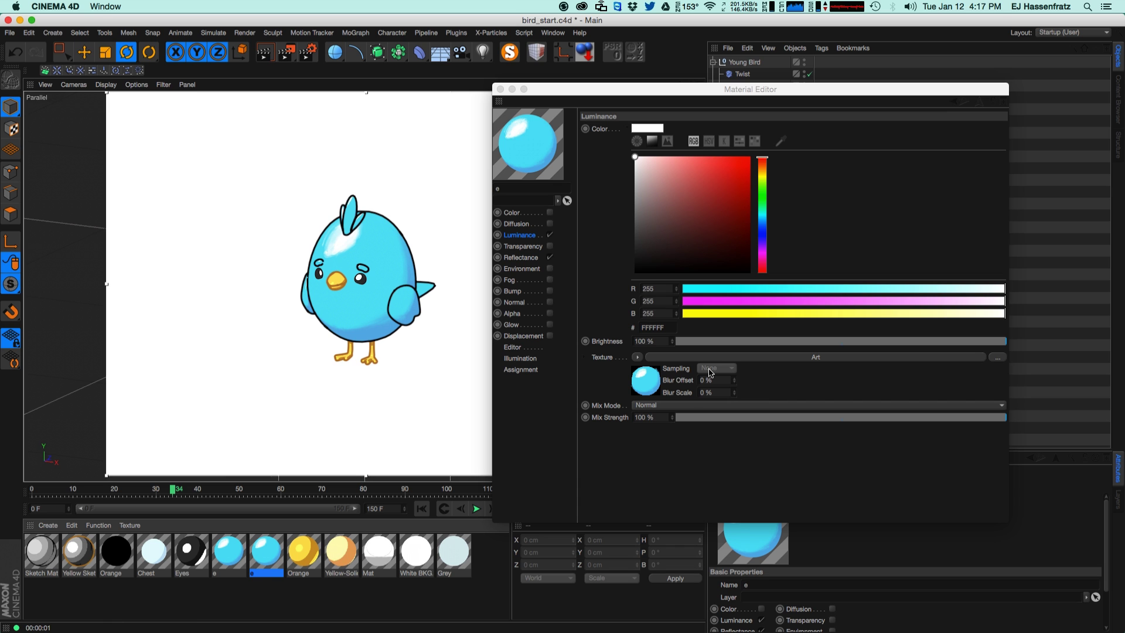
Step: Wrap the duplicate material's bird_art_1.psd texture in a Colorizer inside its Art shader and open the Colorizer's settings
{"action": "left_click", "coordinate": [635, 357]}
{"action": "left_click", "coordinate": [684, 353]}
{"action": "left_click", "coordinate": [684, 352]}
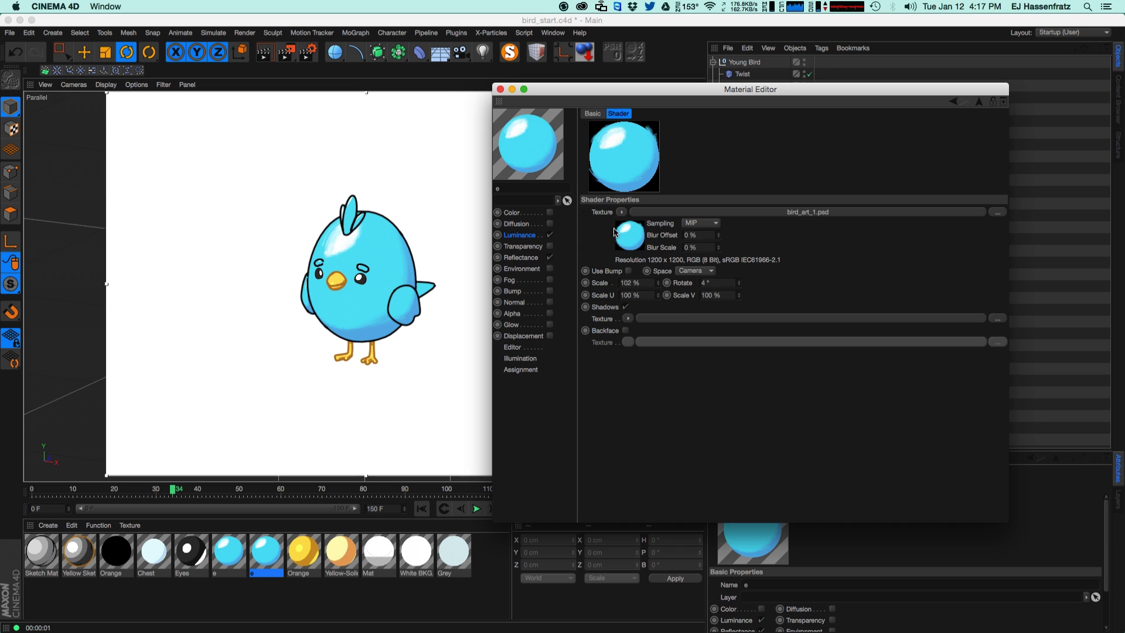
{"action": "left_click", "coordinate": [622, 212]}
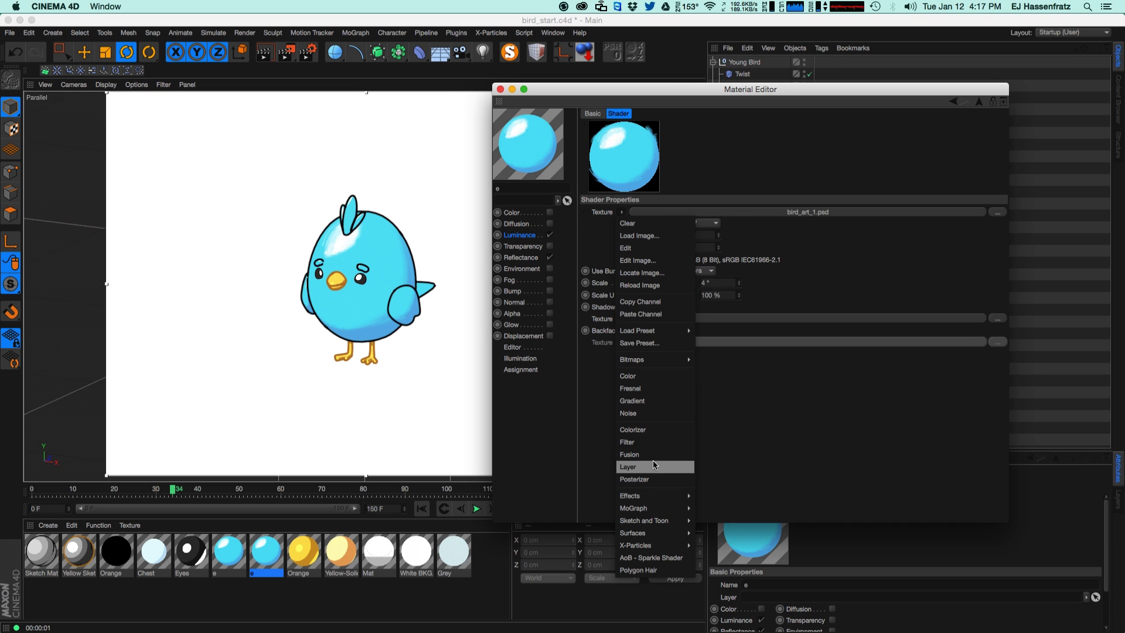
{"action": "left_click", "coordinate": [655, 431]}
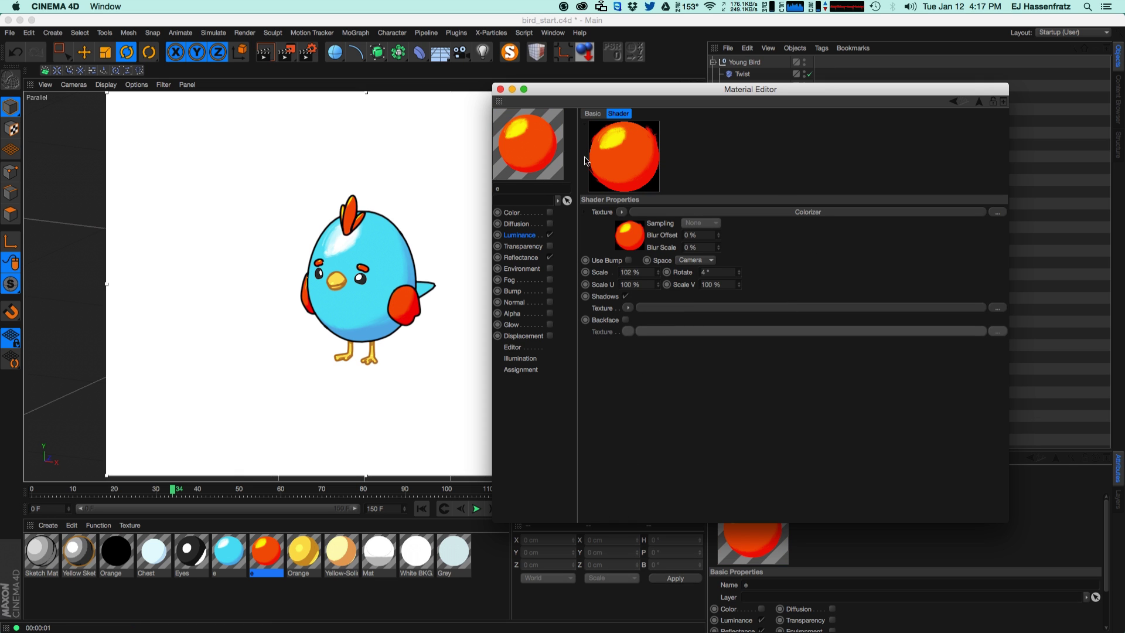
{"action": "left_click", "coordinate": [665, 212]}
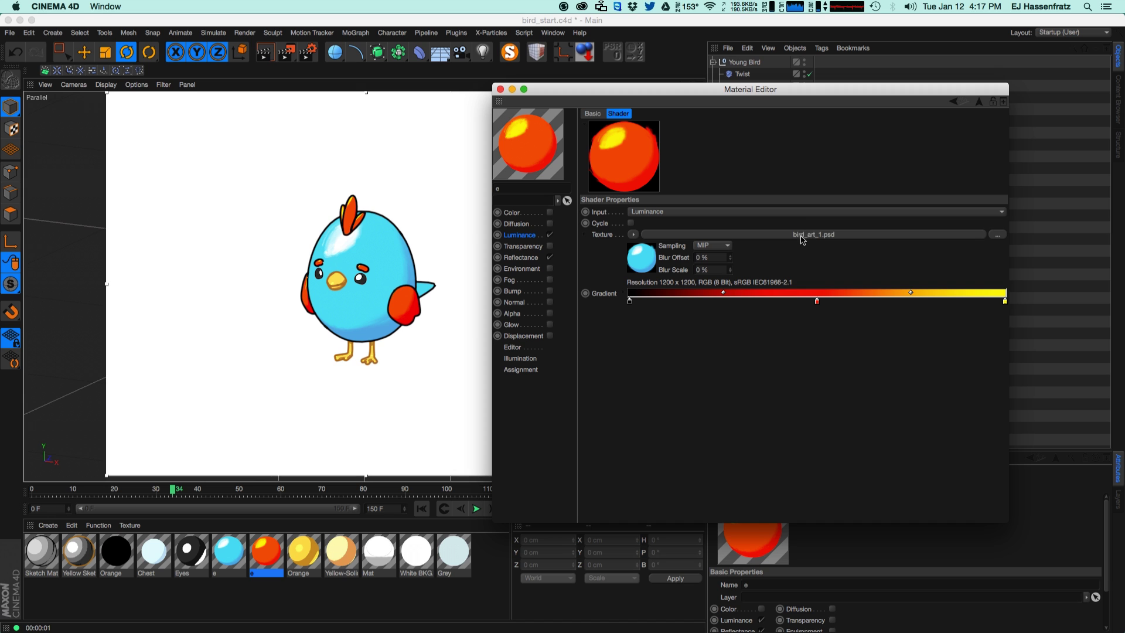
Step: Recolor the Colorizer gradient's middle red knot to blue and its yellow end knot to pale cyan D3FFFE
{"action": "double_click", "coordinate": [817, 303]}
{"action": "left_click_drag", "start_coordinate": [868, 293], "coordinate": [868, 304]}
{"action": "left_click", "coordinate": [838, 416]}
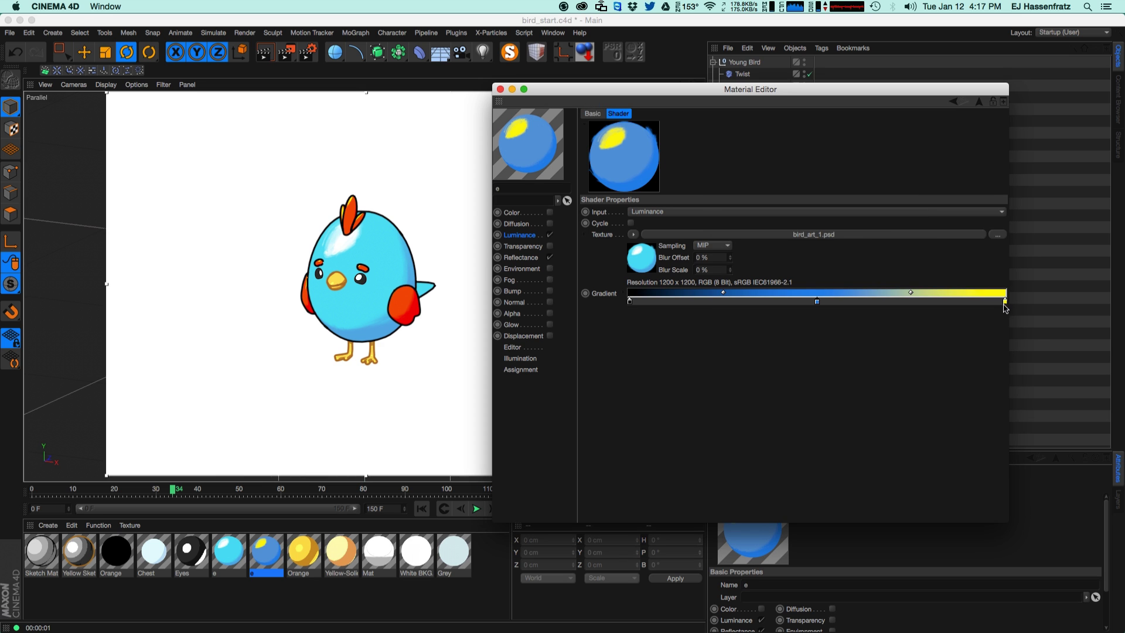
{"action": "double_click", "coordinate": [1006, 302]}
{"action": "left_click_drag", "start_coordinate": [1053, 270], "coordinate": [1055, 285]}
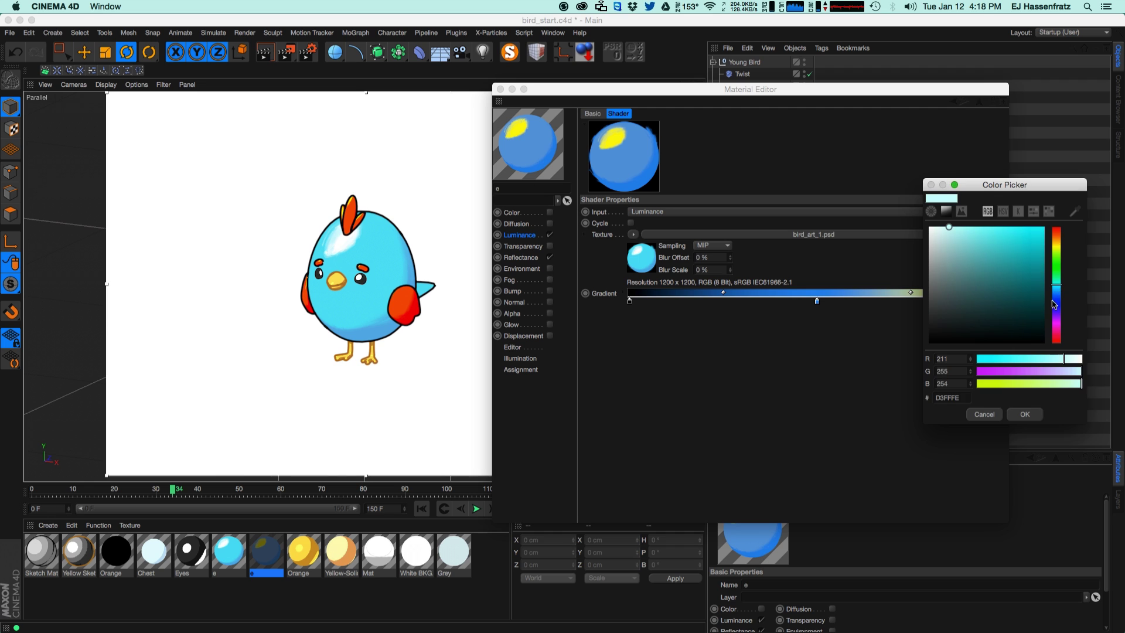
{"action": "left_click", "coordinate": [1025, 414]}
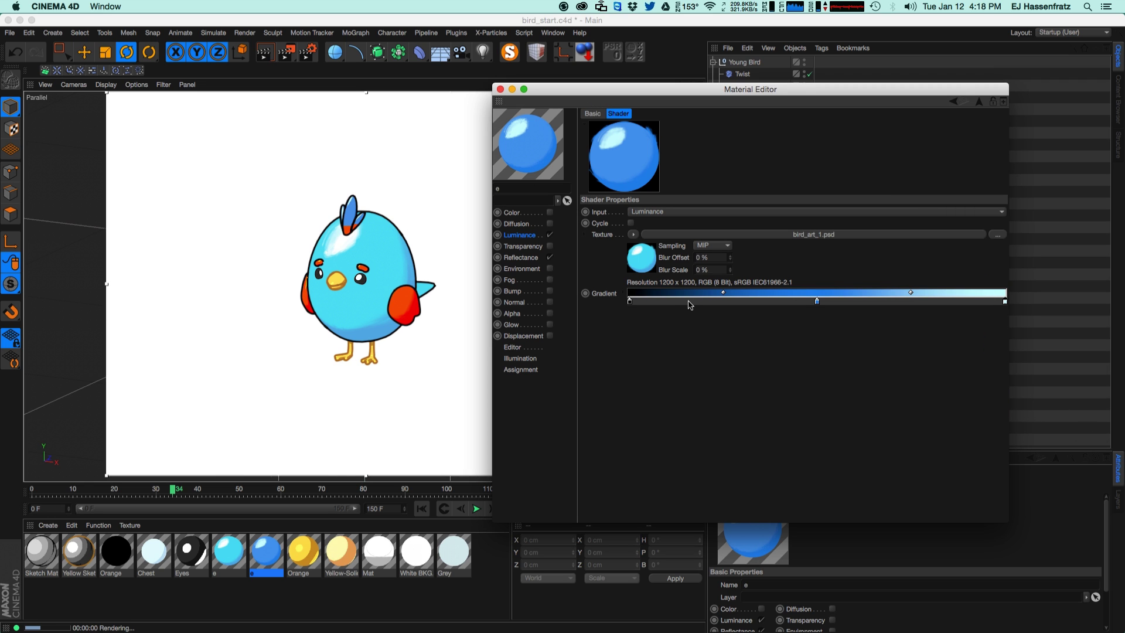
Step: Shift the blue knot toward the dark end, bias the blend toward the highlight, and deepen the knot's blue
{"action": "left_click_drag", "start_coordinate": [818, 305], "coordinate": [751, 296]}
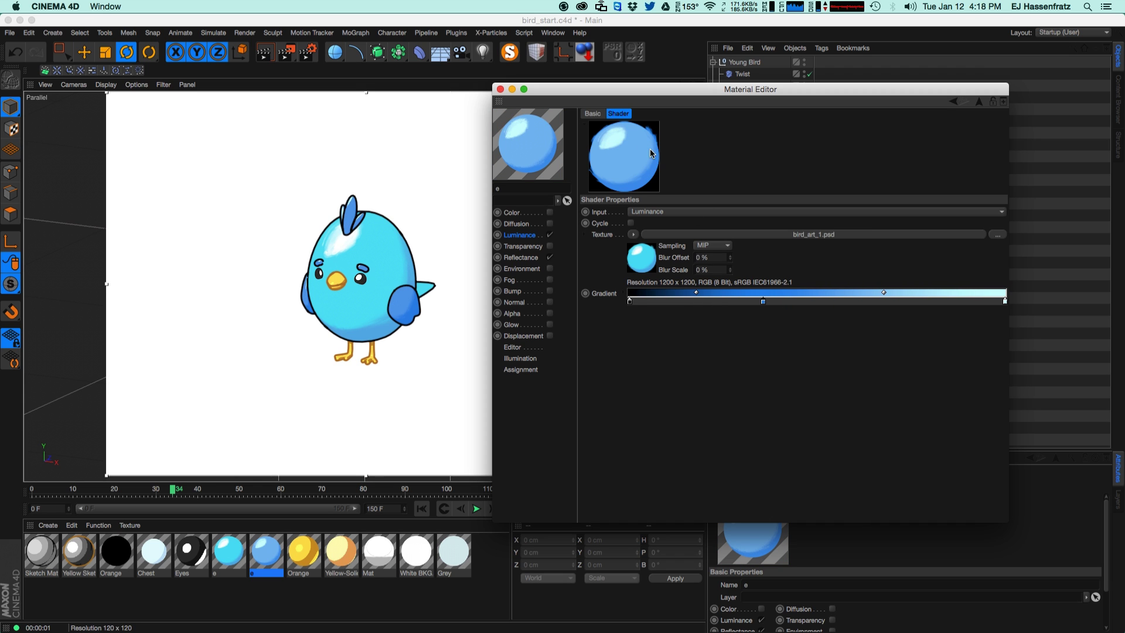
{"action": "left_click_drag", "start_coordinate": [884, 293], "coordinate": [973, 300]}
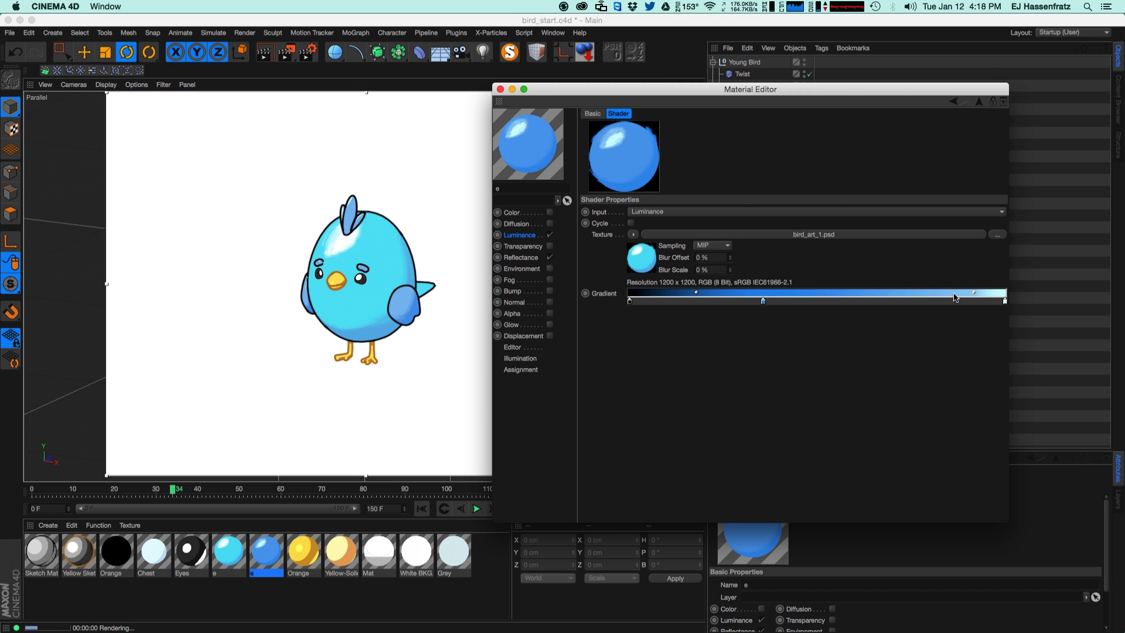
{"action": "double_click", "coordinate": [763, 301]}
{"action": "left_click", "coordinate": [783, 414]}
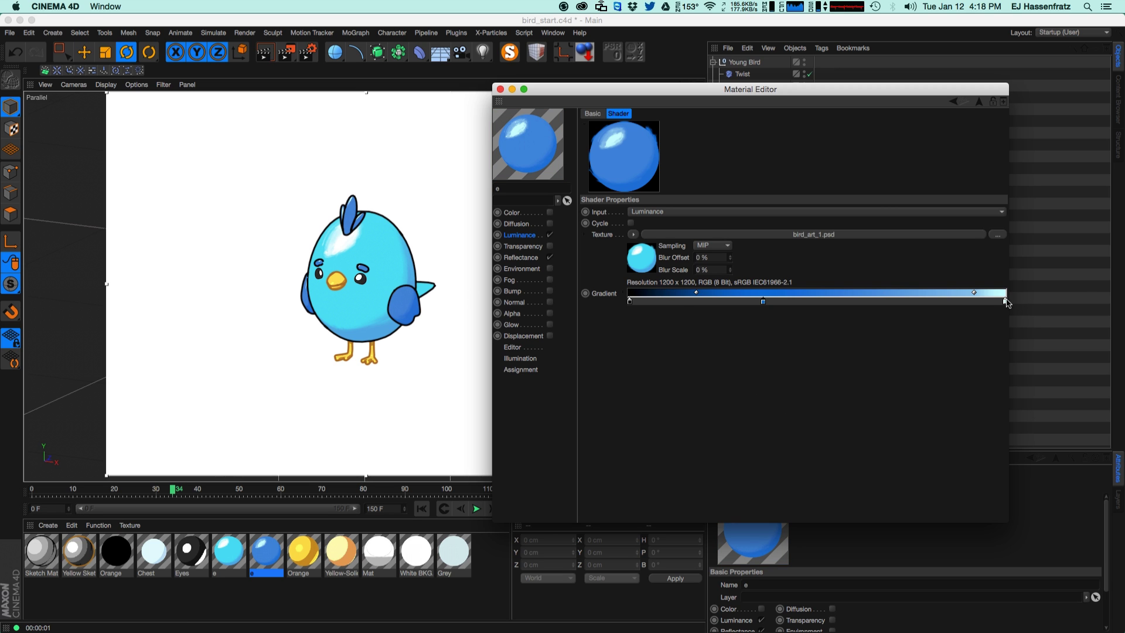
Step: Move the highlight knot slightly inward, set its color to D5F1F7, and shift the blue knot further toward the dark end
{"action": "left_click_drag", "start_coordinate": [1005, 301], "coordinate": [985, 301]}
{"action": "double_click", "coordinate": [986, 301]}
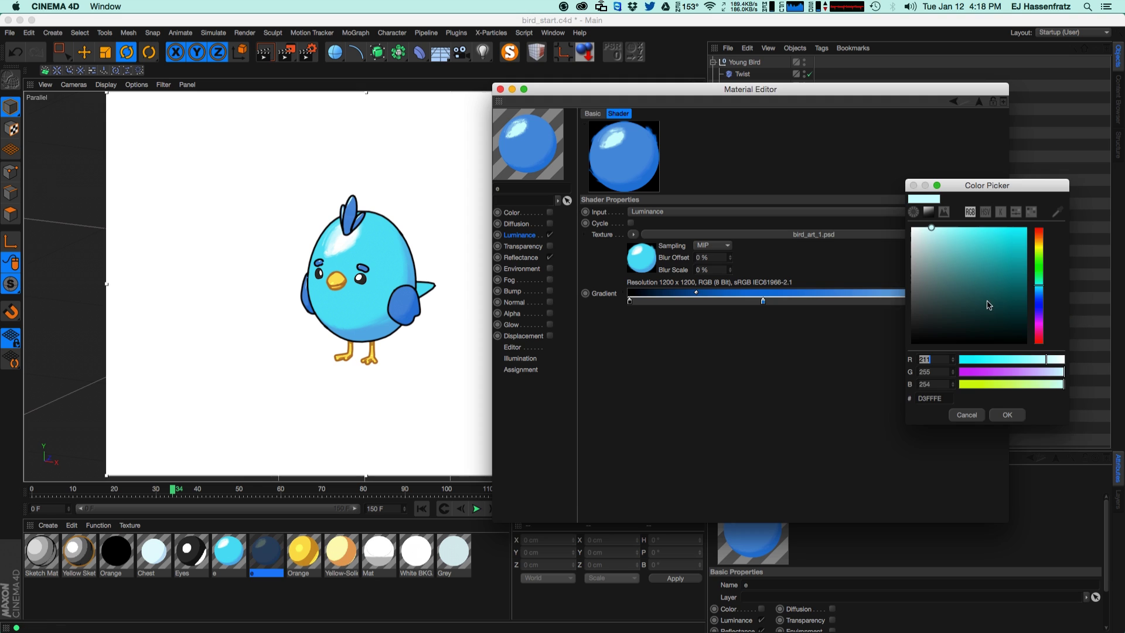
{"action": "left_click", "coordinate": [1040, 291]}
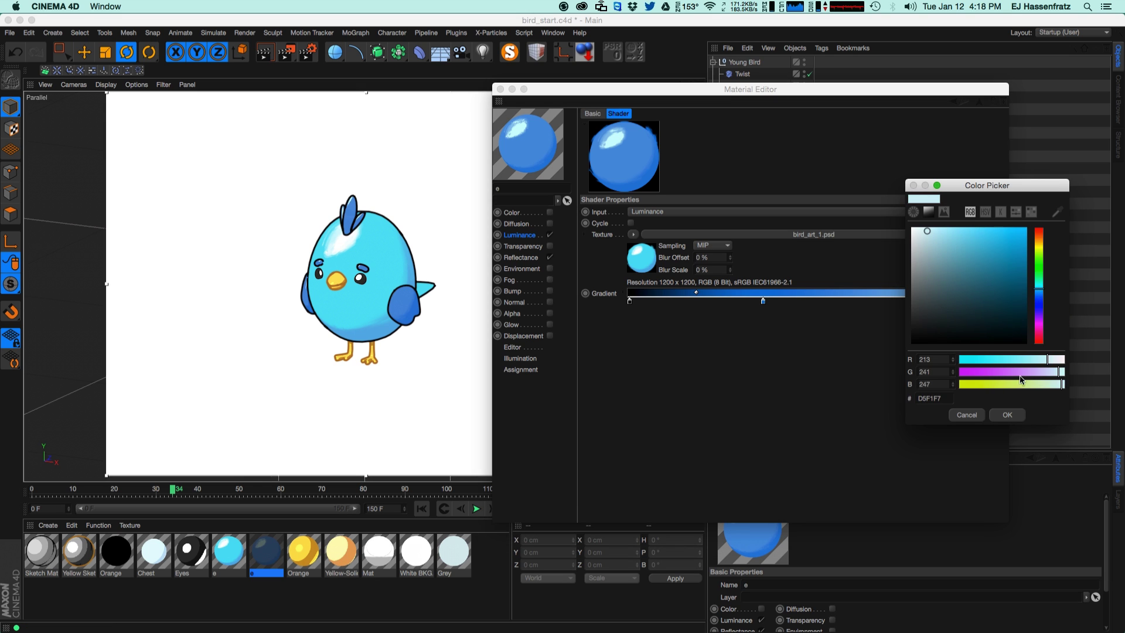
{"action": "left_click", "coordinate": [1007, 414]}
{"action": "left_click_drag", "start_coordinate": [763, 301], "coordinate": [713, 301]}
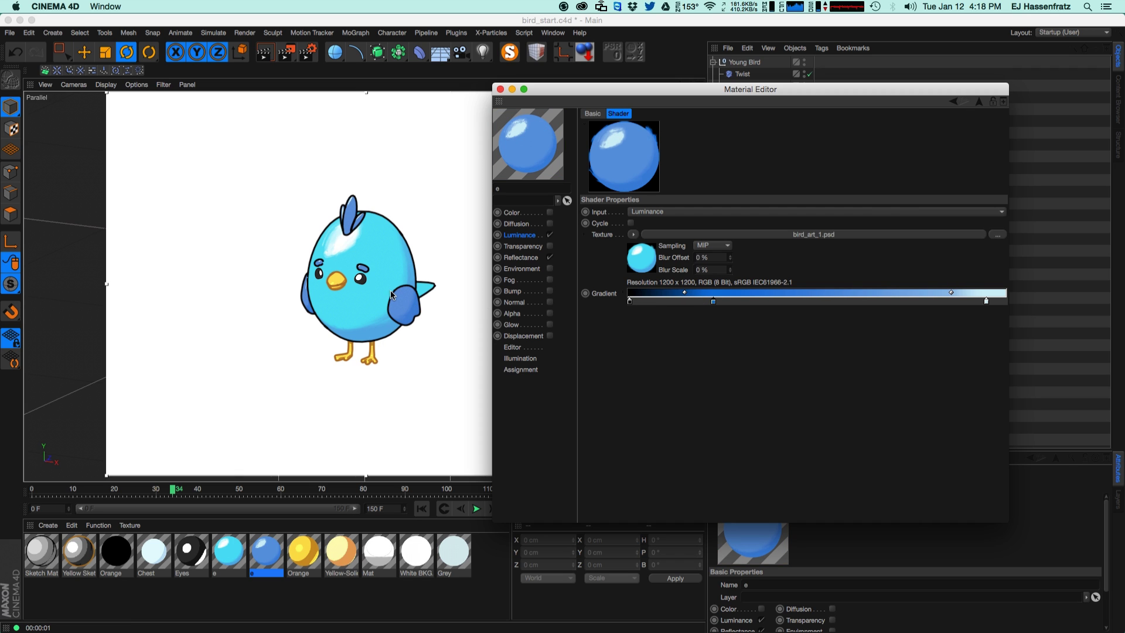
Step: Duplicate the recolored dark blue material
{"action": "left_click", "coordinate": [364, 265]}
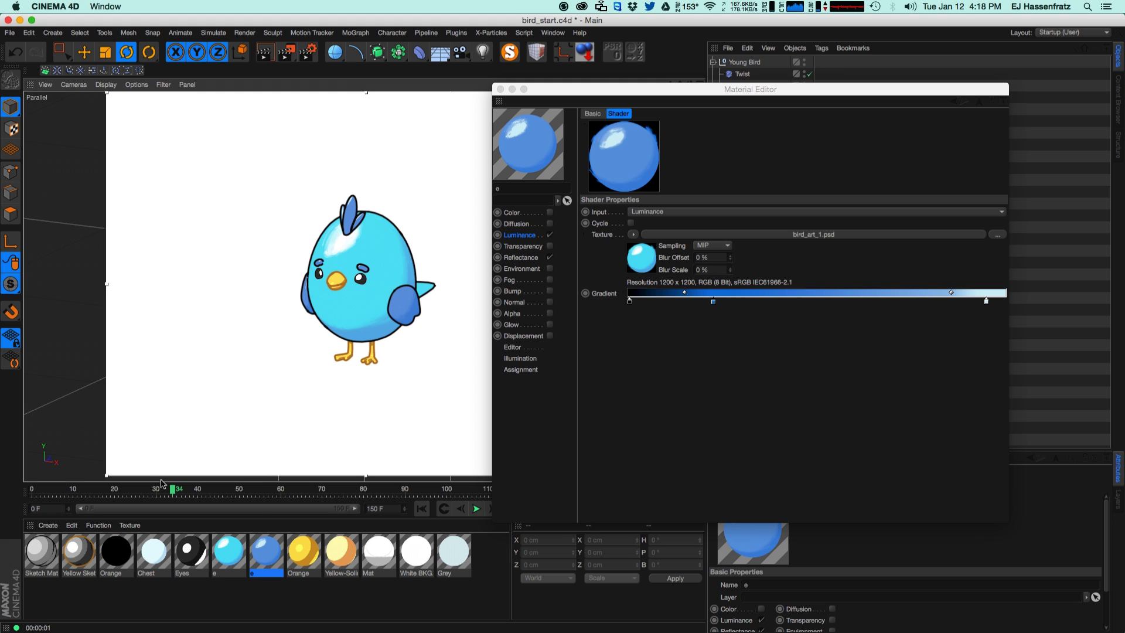
{"action": "left_click", "coordinate": [256, 551]}
{"action": "left_click_drag", "start_coordinate": [261, 565], "coordinate": [302, 563], "text": "ctrl"}
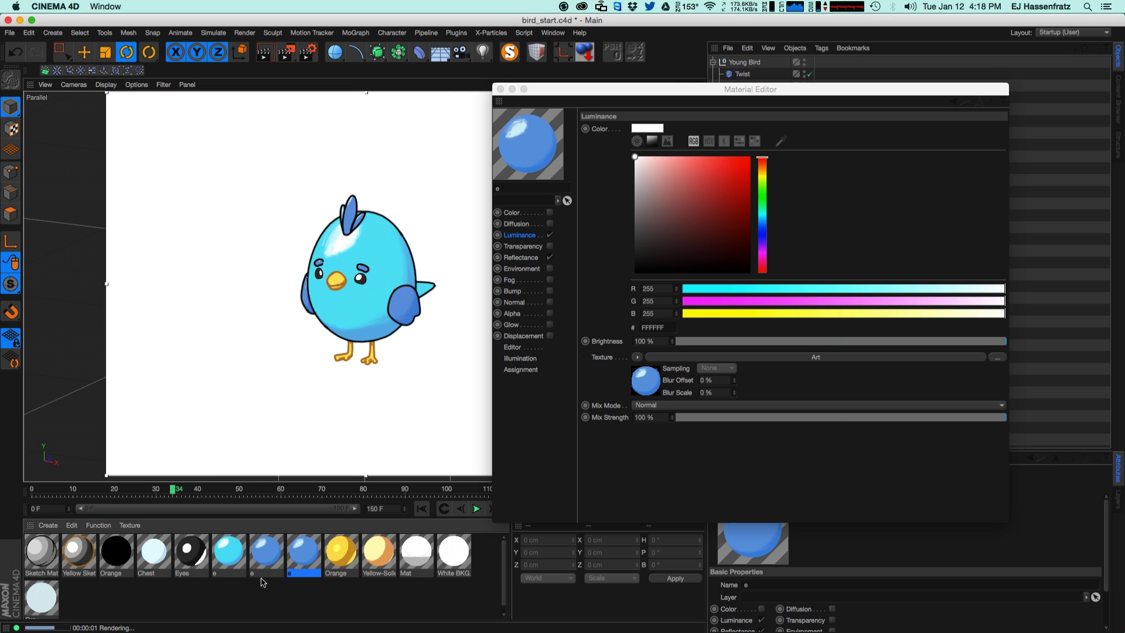
Step: Rename the light blue material as Light Blue and the first darker blue material as Dark Blue
{"action": "double_click", "coordinate": [223, 575]}
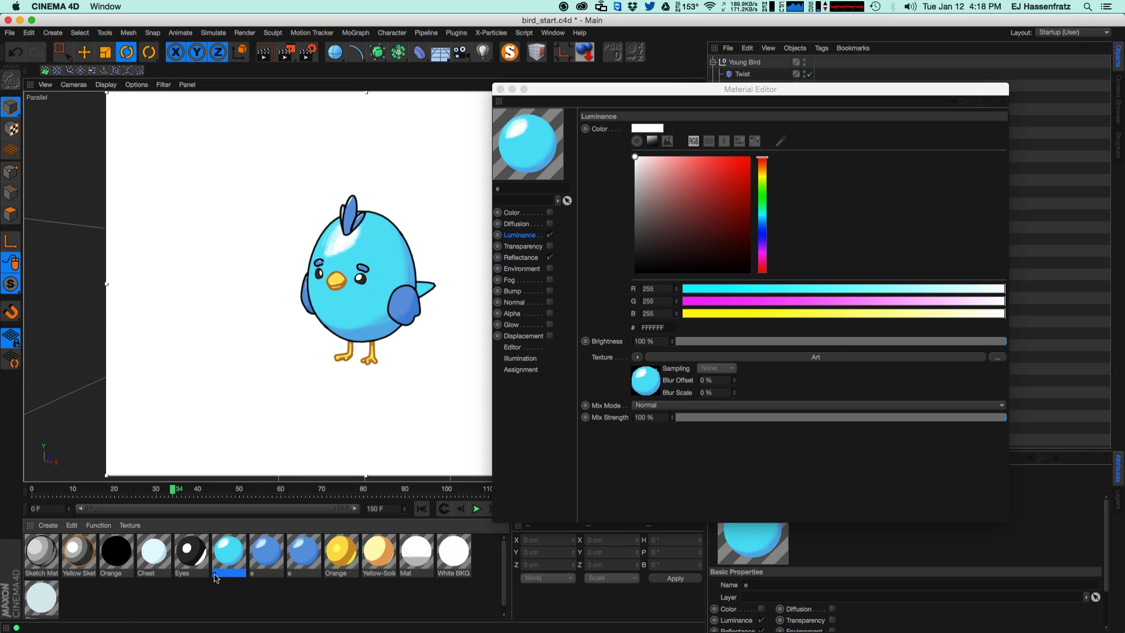
{"action": "double_click", "coordinate": [228, 574]}
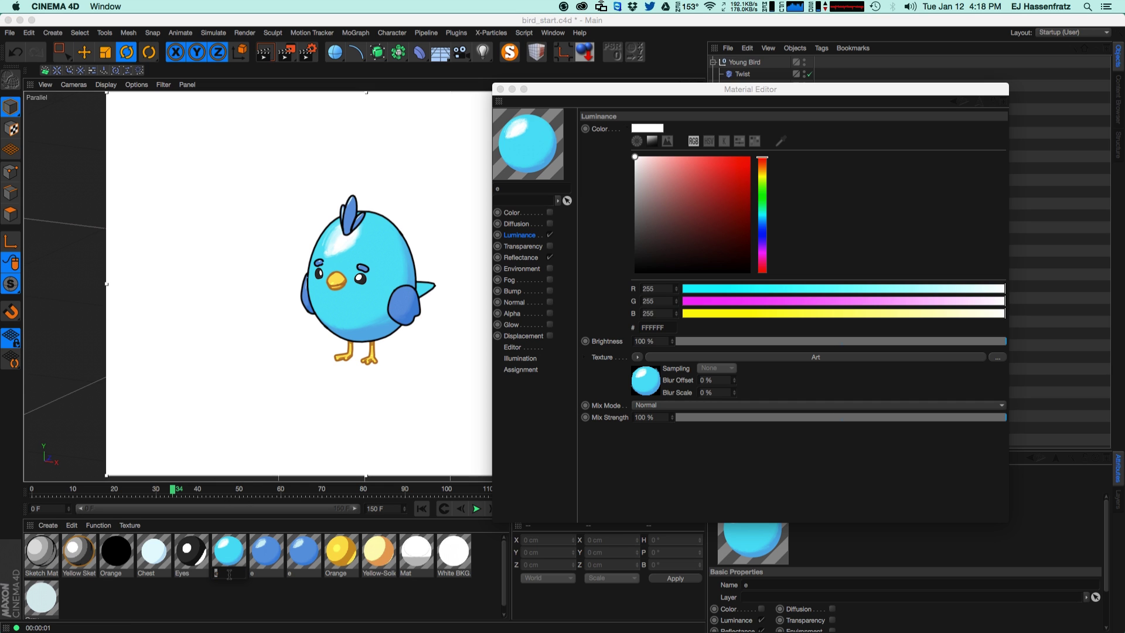
{"action": "type", "text": "Lide"}
{"action": "key", "text": "Return"}
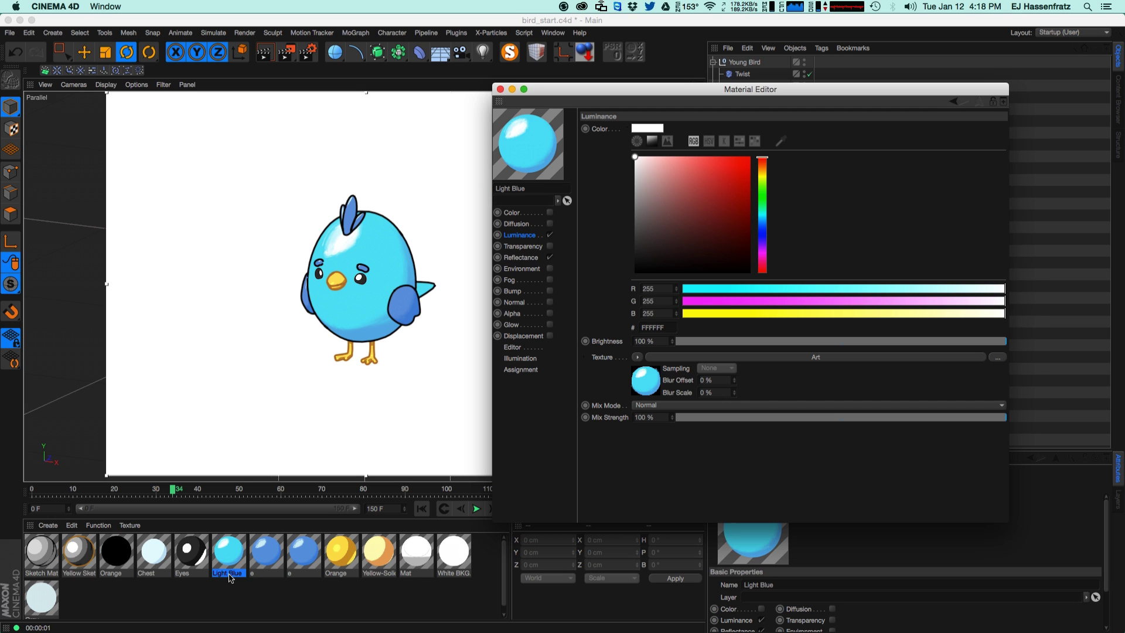
{"action": "double_click", "coordinate": [263, 574]}
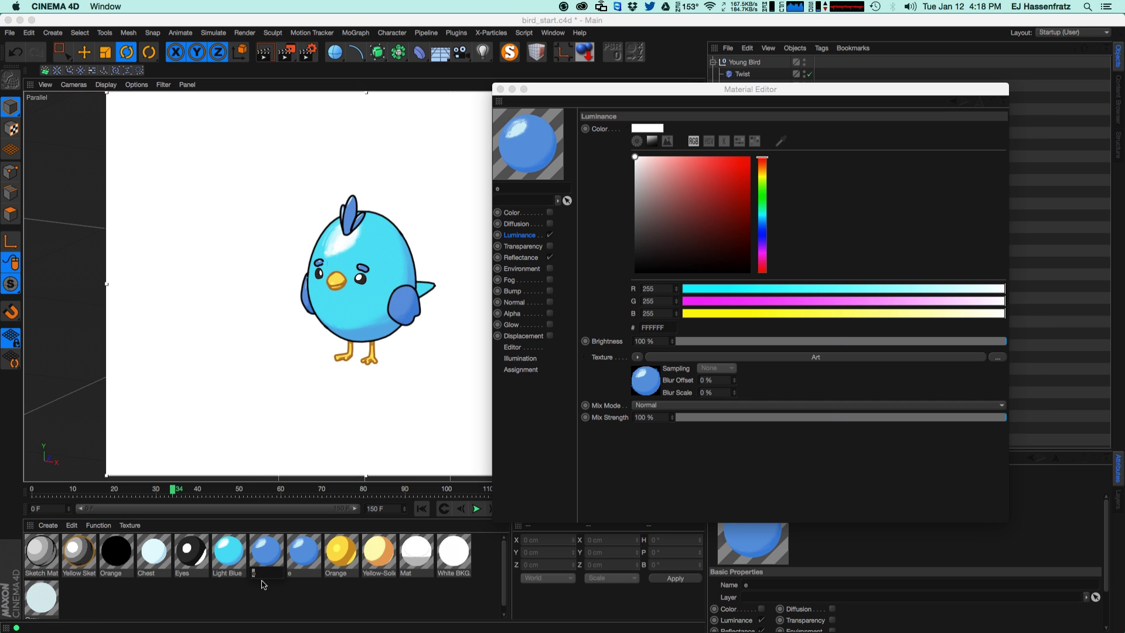
{"action": "key", "text": "Return"}
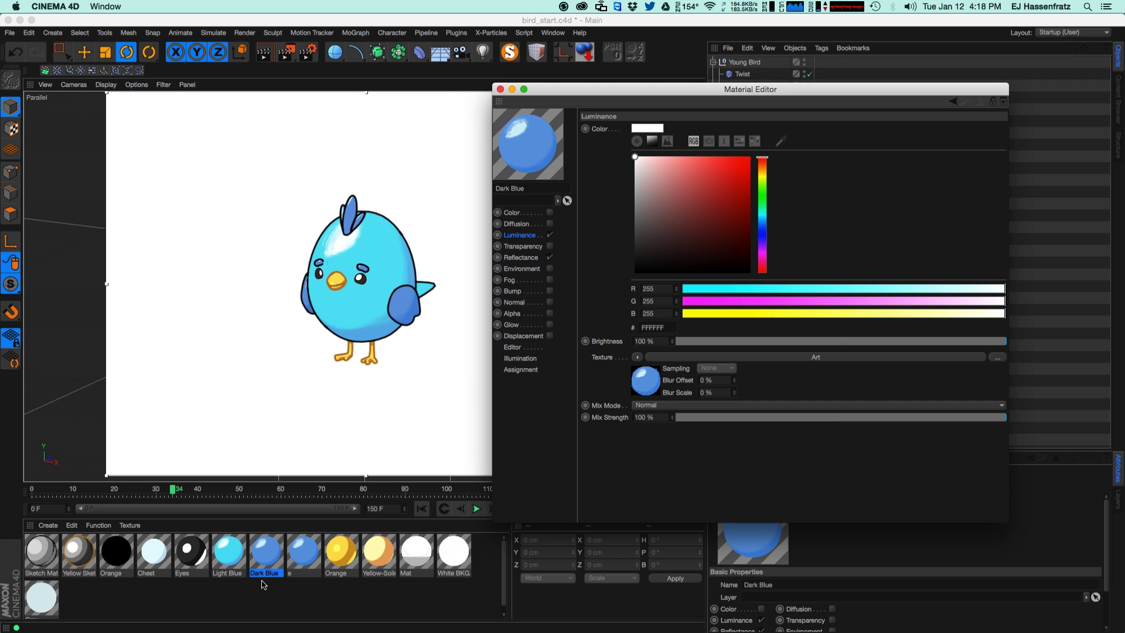
Step: Rename the duplicated dark blue material as Yellow and replace the golden Orange material with it
{"action": "double_click", "coordinate": [303, 573]}
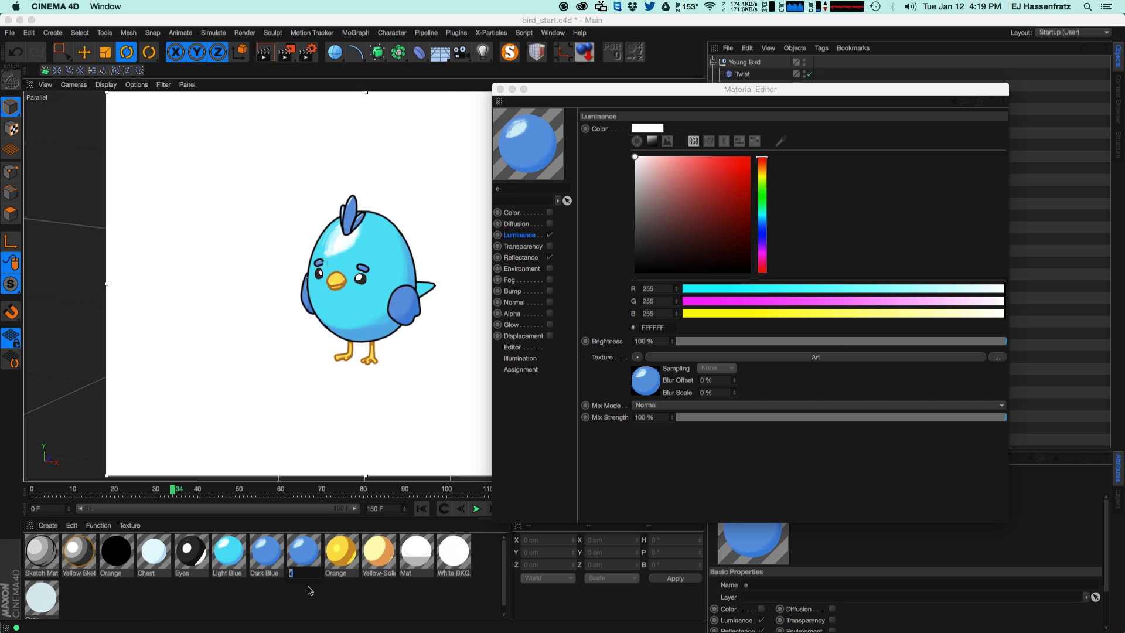
{"action": "type", "text": "Yellow"}
{"action": "key", "text": "Return"}
{"action": "left_click_drag", "start_coordinate": [304, 567], "coordinate": [341, 567]}
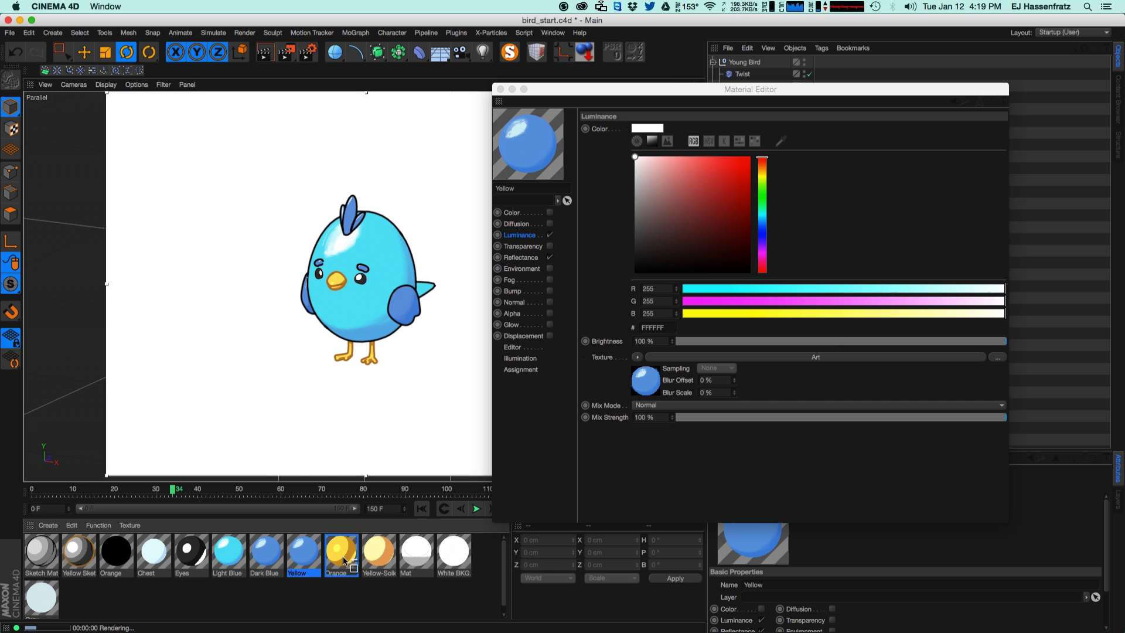
Step: Open the Colorizer in the Yellow material's Art shader and set the gradient's blue knot to golden yellow D9B822
{"action": "double_click", "coordinate": [304, 560]}
{"action": "left_click", "coordinate": [750, 356]}
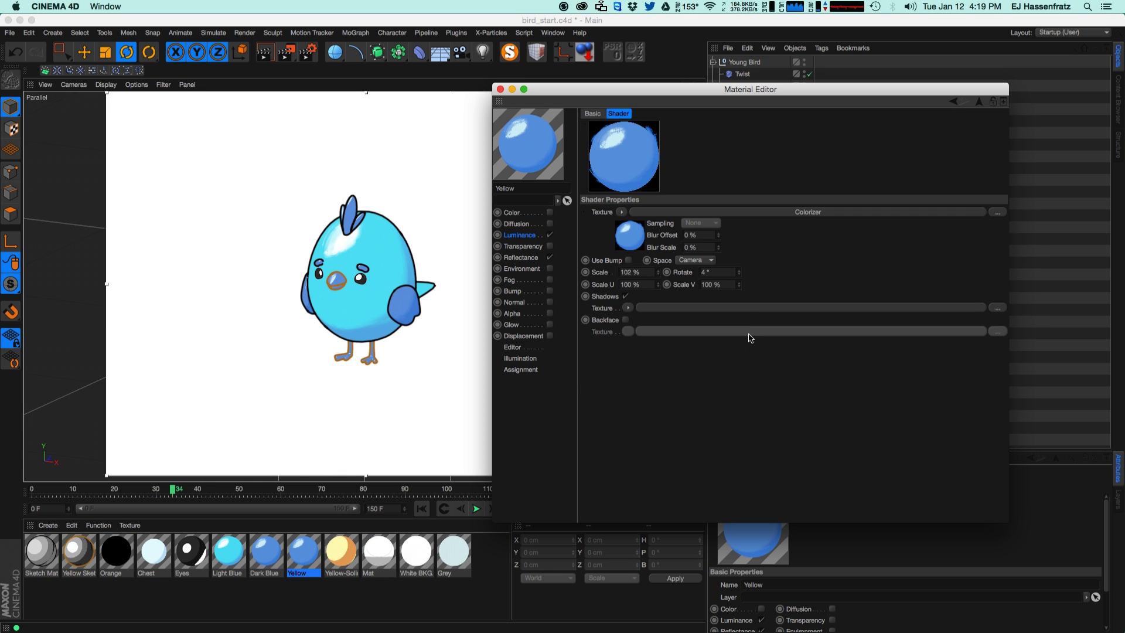
{"action": "left_click", "coordinate": [743, 212]}
{"action": "double_click", "coordinate": [713, 301]}
{"action": "left_click_drag", "start_coordinate": [764, 305], "coordinate": [766, 247]}
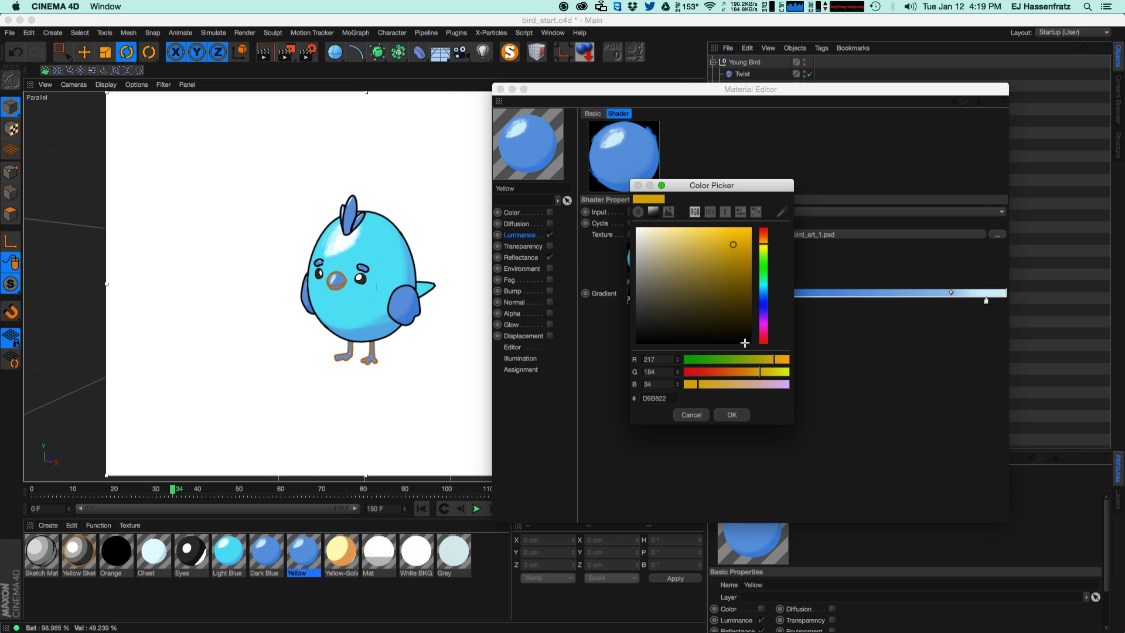
{"action": "left_click", "coordinate": [732, 414]}
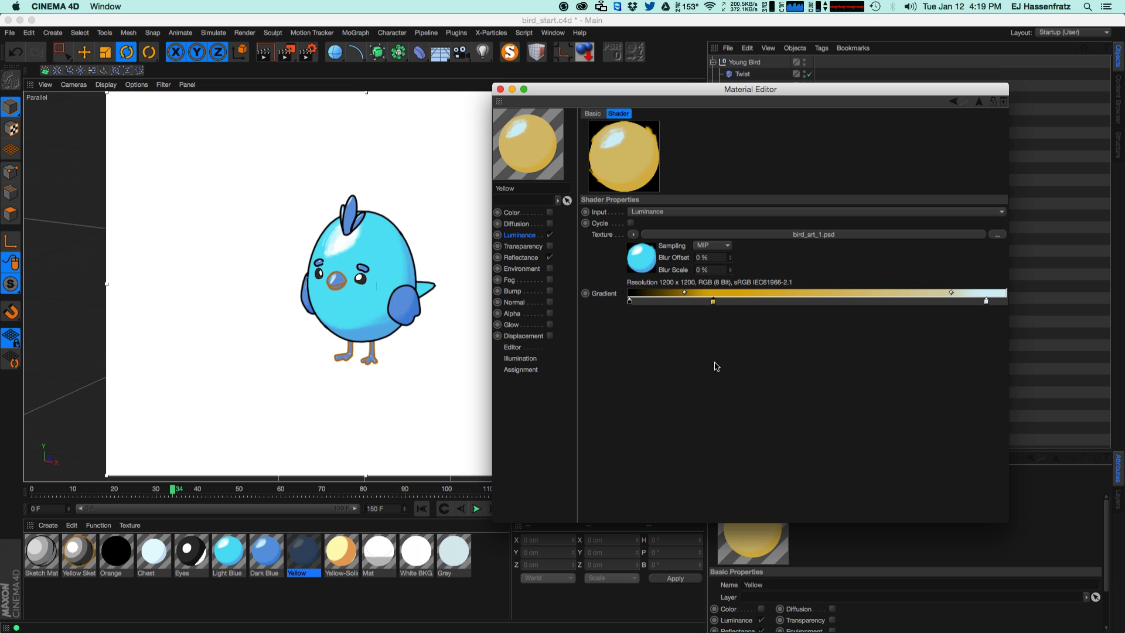
Step: Set the gradient's highlight knot to pale yellow F7F7D5
{"action": "double_click", "coordinate": [986, 301]}
{"action": "left_click_drag", "start_coordinate": [1036, 293], "coordinate": [1034, 252]}
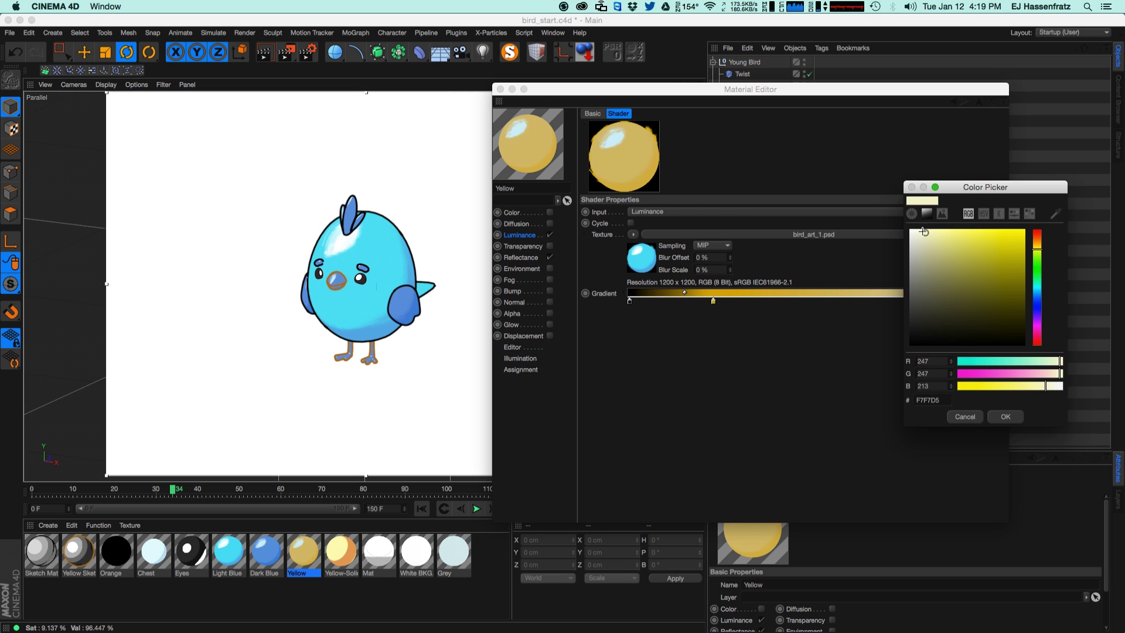
{"action": "left_click", "coordinate": [1005, 417]}
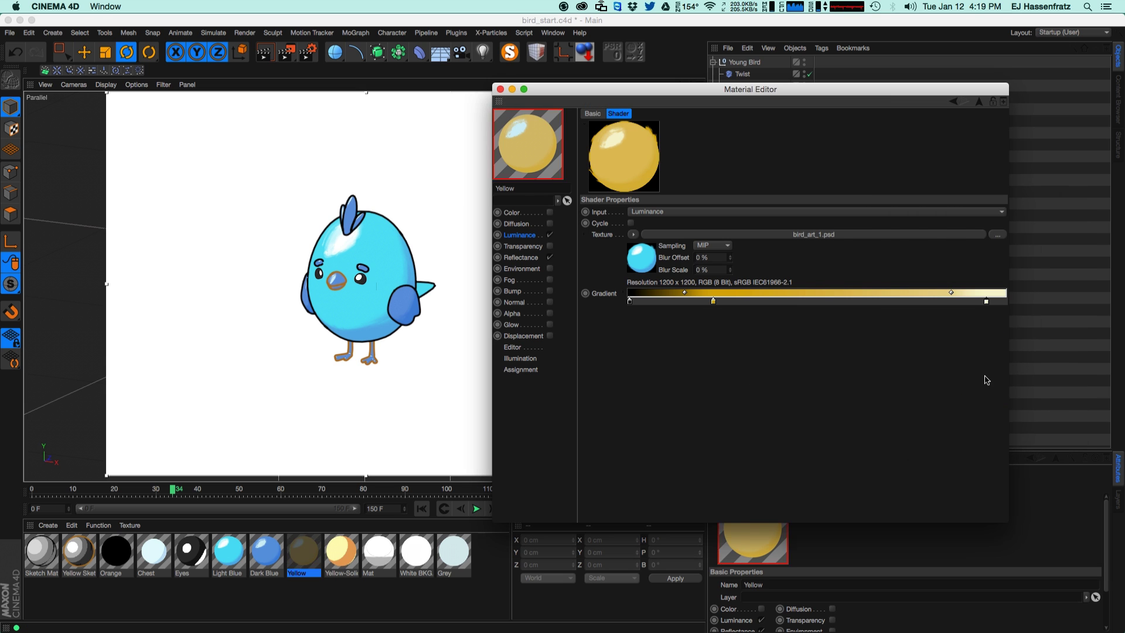
Step: Remove the gradient's black knot, shift the golden knot toward the highlight, and recolor it bright yellow
{"action": "left_click_drag", "start_coordinate": [713, 301], "coordinate": [742, 301]}
{"action": "double_click", "coordinate": [742, 301]}
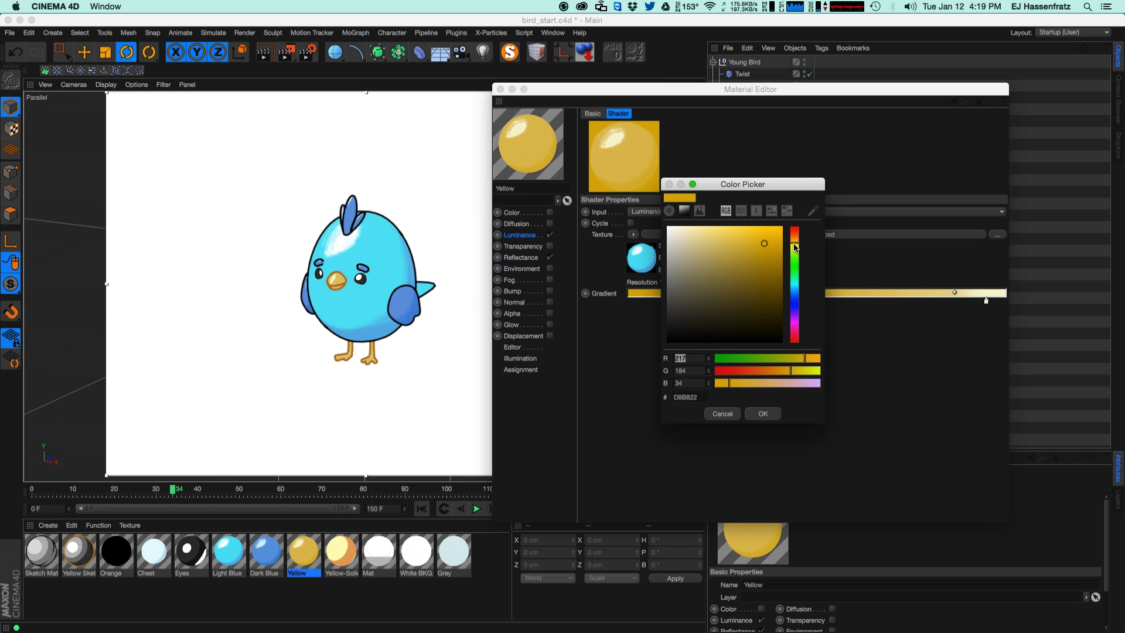
{"action": "left_click_drag", "start_coordinate": [772, 240], "coordinate": [781, 227]}
{"action": "left_click", "coordinate": [763, 413]}
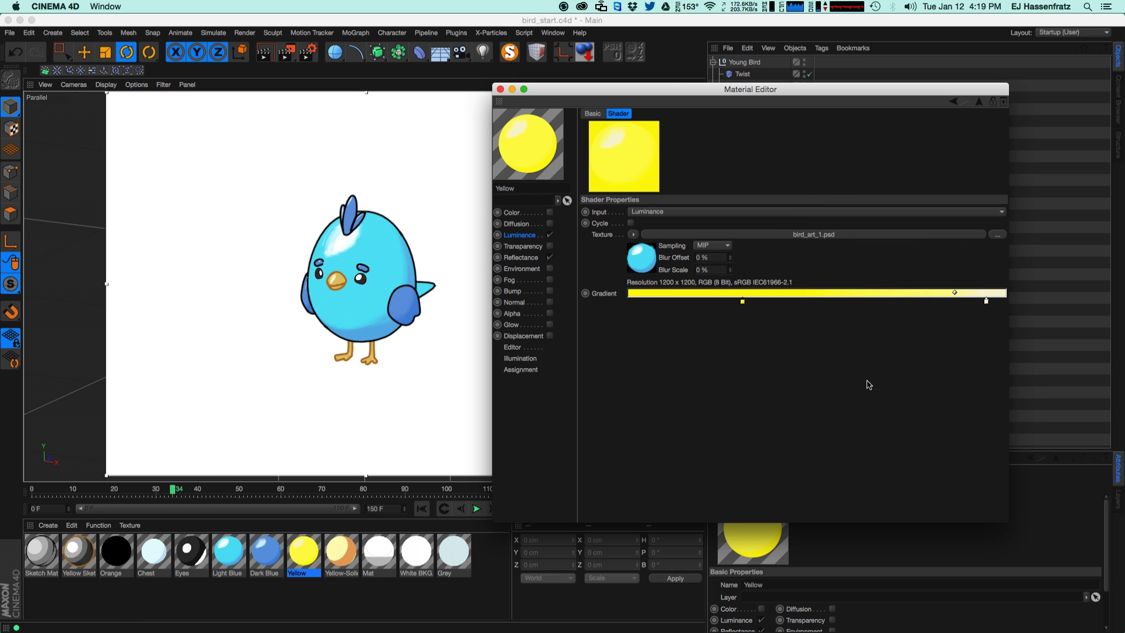
Step: Move the pale highlight knot inward and add a darker yellow shadow knot near the gradient's start
{"action": "left_click_drag", "start_coordinate": [986, 301], "coordinate": [871, 303]}
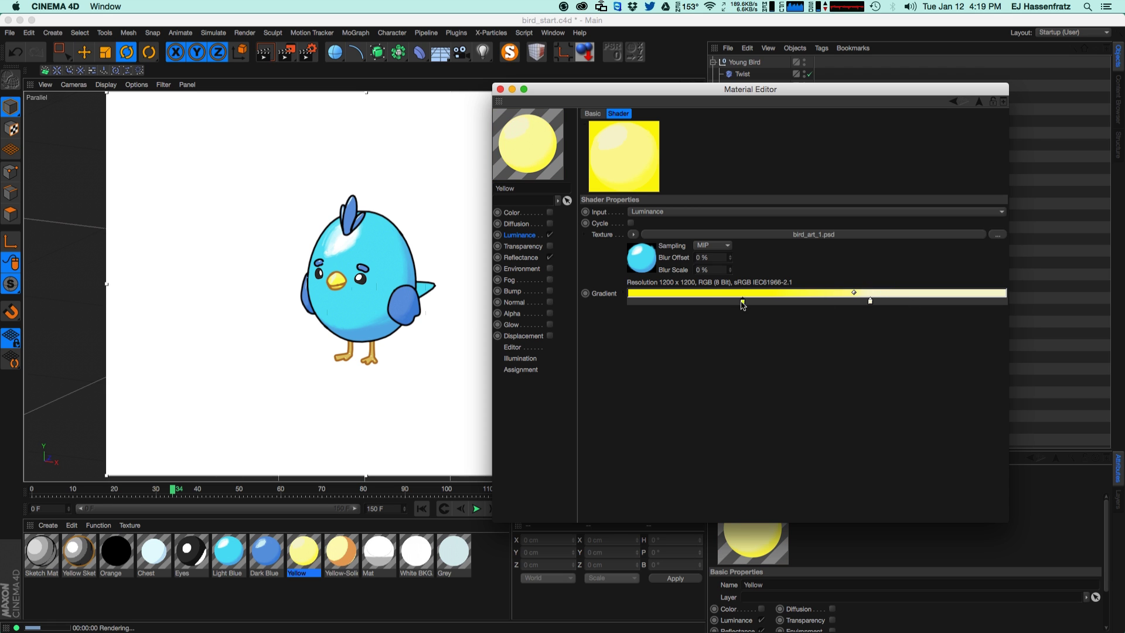
{"action": "left_click_drag", "start_coordinate": [742, 302], "coordinate": [707, 301]}
{"action": "double_click", "coordinate": [649, 302]}
{"action": "left_click_drag", "start_coordinate": [673, 243], "coordinate": [762, 302]}
{"action": "left_click", "coordinate": [670, 413]}
Step: Move the highlight and bright yellow knots toward the light end and set the bright yellow knot's color to FFFF54
{"action": "left_click_drag", "start_coordinate": [869, 302], "coordinate": [974, 302]}
{"action": "left_click_drag", "start_coordinate": [764, 302], "coordinate": [796, 302]}
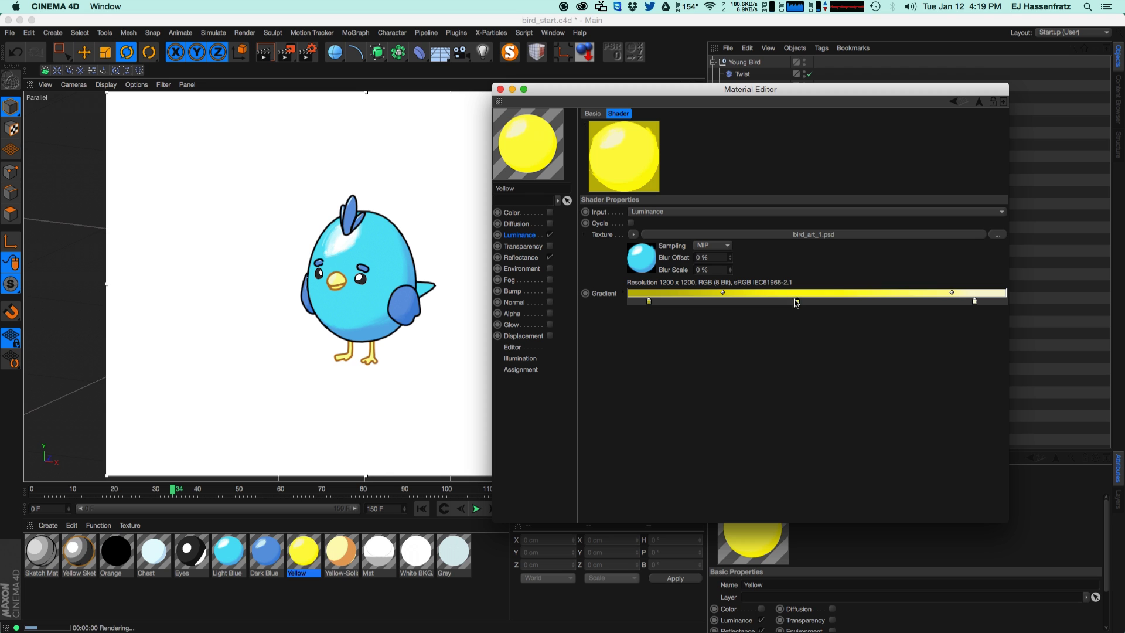
{"action": "double_click", "coordinate": [796, 302]}
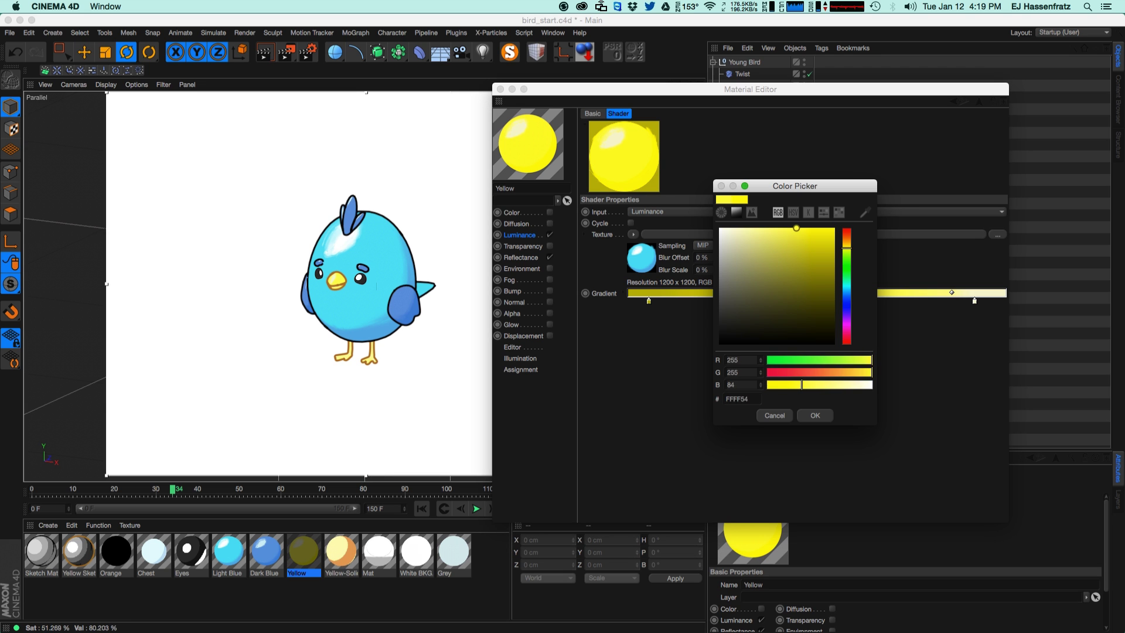
{"action": "left_click", "coordinate": [816, 415]}
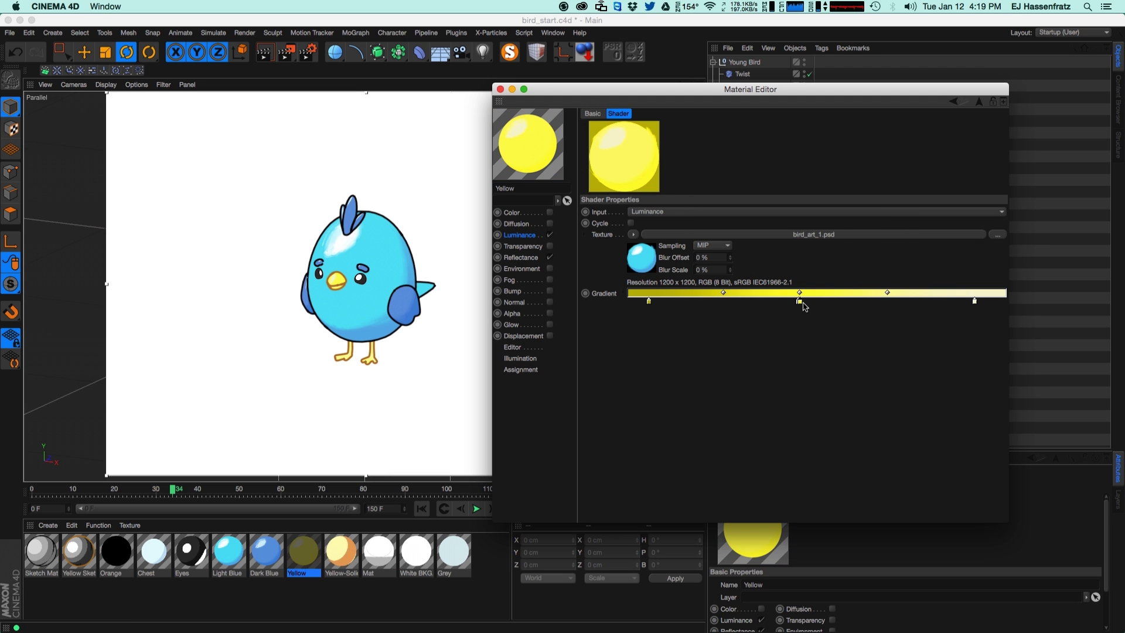
Step: Move the pale highlight knot to the gradient's light end and set the middle yellow knot's color to D2D23E
{"action": "double_click", "coordinate": [798, 301]}
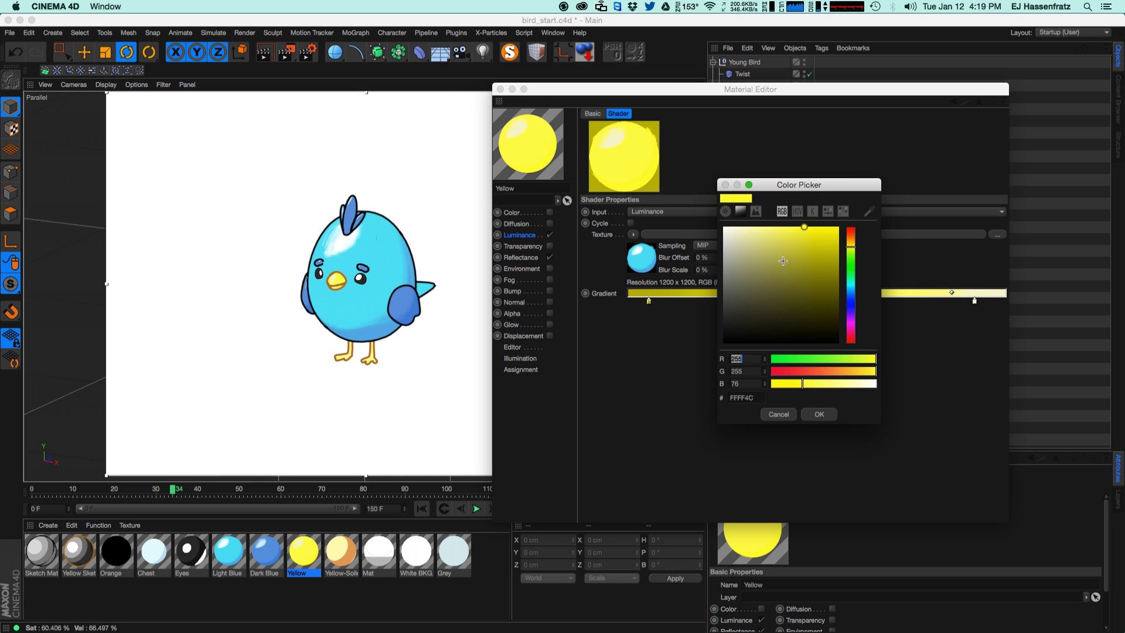
{"action": "left_click", "coordinate": [820, 414]}
{"action": "left_click_drag", "start_coordinate": [973, 297], "coordinate": [1004, 301]}
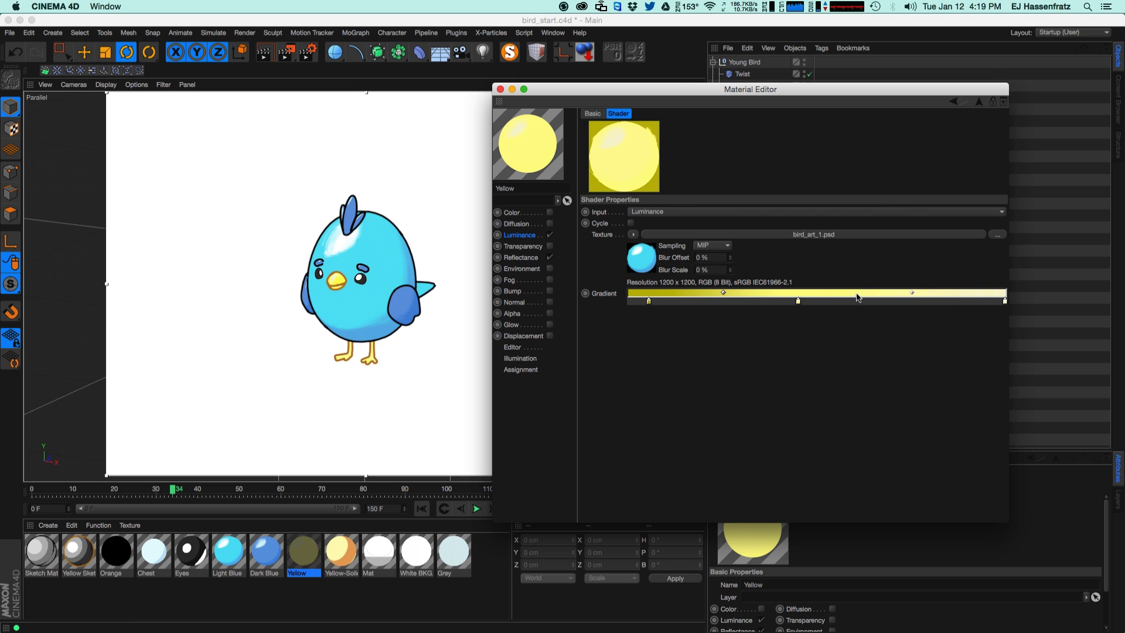
{"action": "double_click", "coordinate": [799, 301]}
{"action": "left_click", "coordinate": [805, 248]}
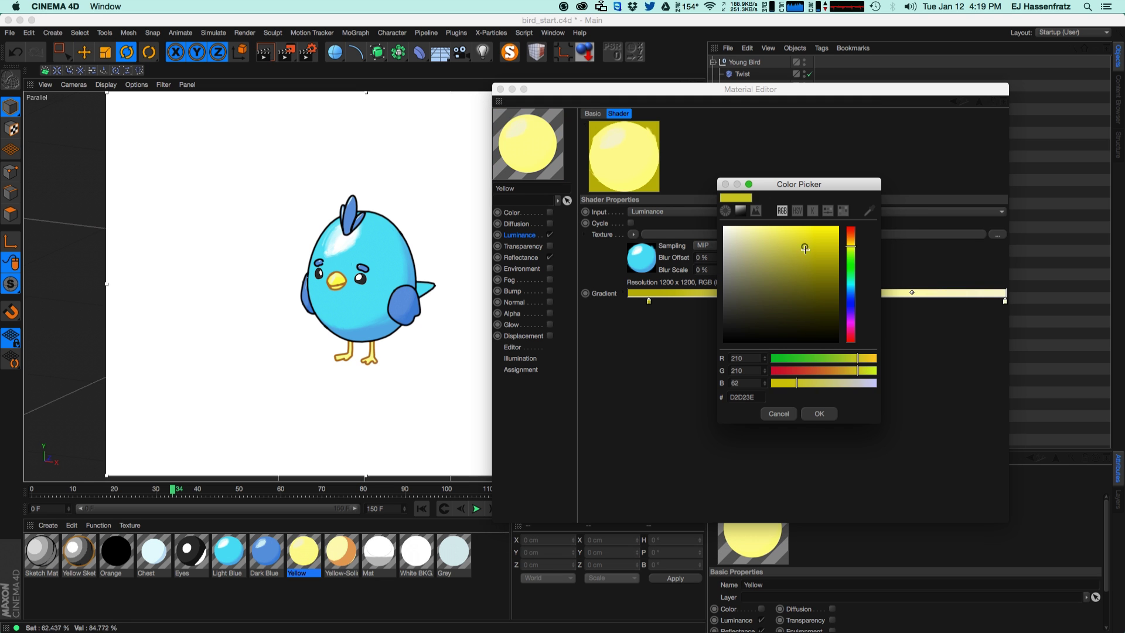
{"action": "left_click", "coordinate": [819, 413]}
Step: Move the gradient's shadow knot inward beside the middle yellow knot and recolor it dark brown
{"action": "double_click", "coordinate": [799, 304]}
{"action": "left_click", "coordinate": [775, 408]}
{"action": "left_click_drag", "start_coordinate": [799, 304], "coordinate": [777, 303]}
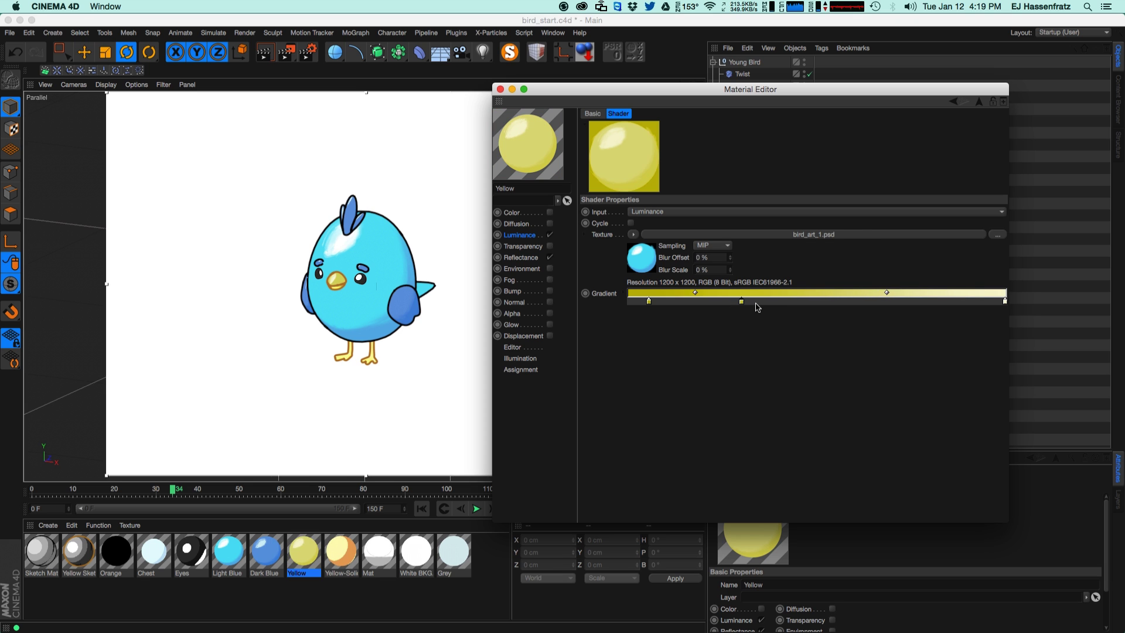
{"action": "left_click_drag", "start_coordinate": [649, 301], "coordinate": [758, 289]}
{"action": "double_click", "coordinate": [714, 301]}
{"action": "left_click", "coordinate": [770, 242]}
{"action": "left_click", "coordinate": [737, 413]}
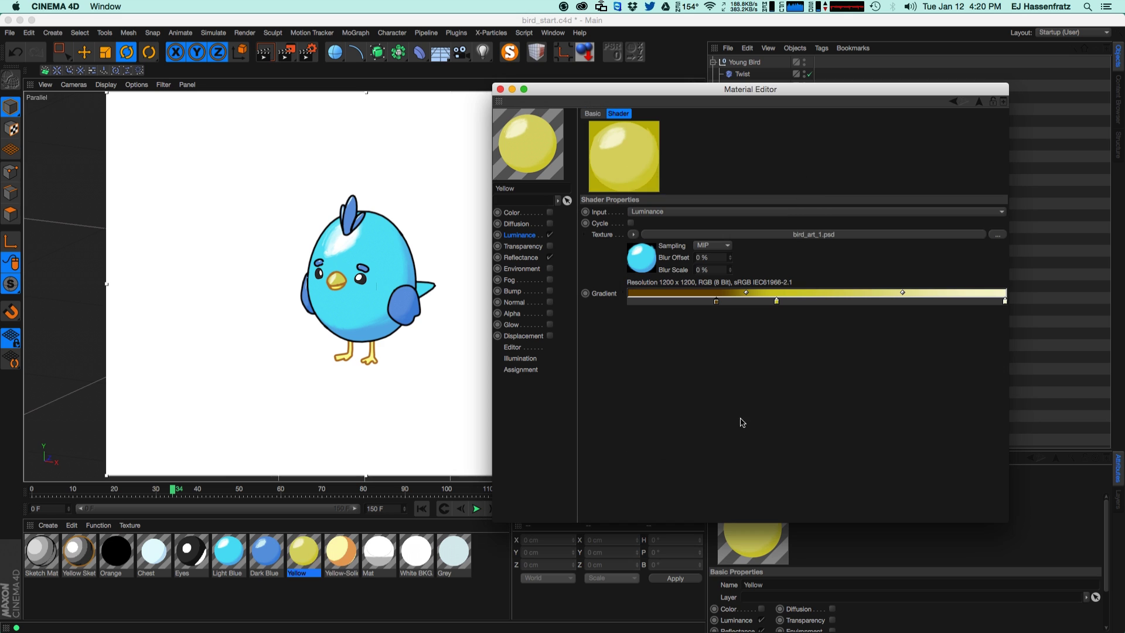
Step: Shift the middle yellow knot and the brown shadow knot toward the gradient's light end
{"action": "left_click_drag", "start_coordinate": [777, 302], "coordinate": [837, 302]}
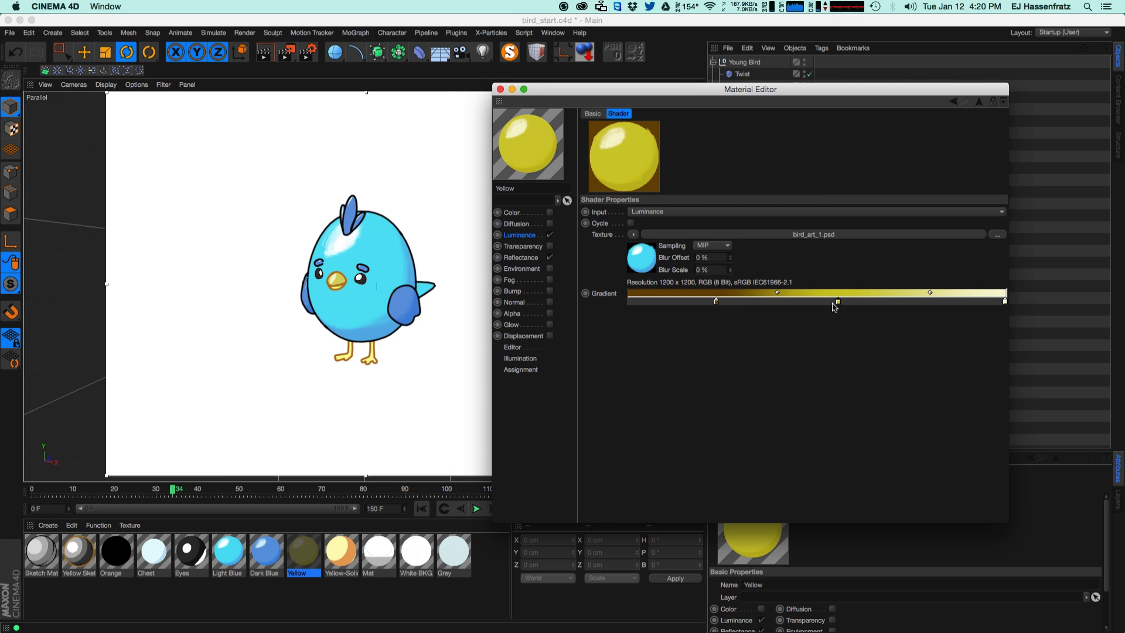
{"action": "left_click_drag", "start_coordinate": [716, 302], "coordinate": [749, 302]}
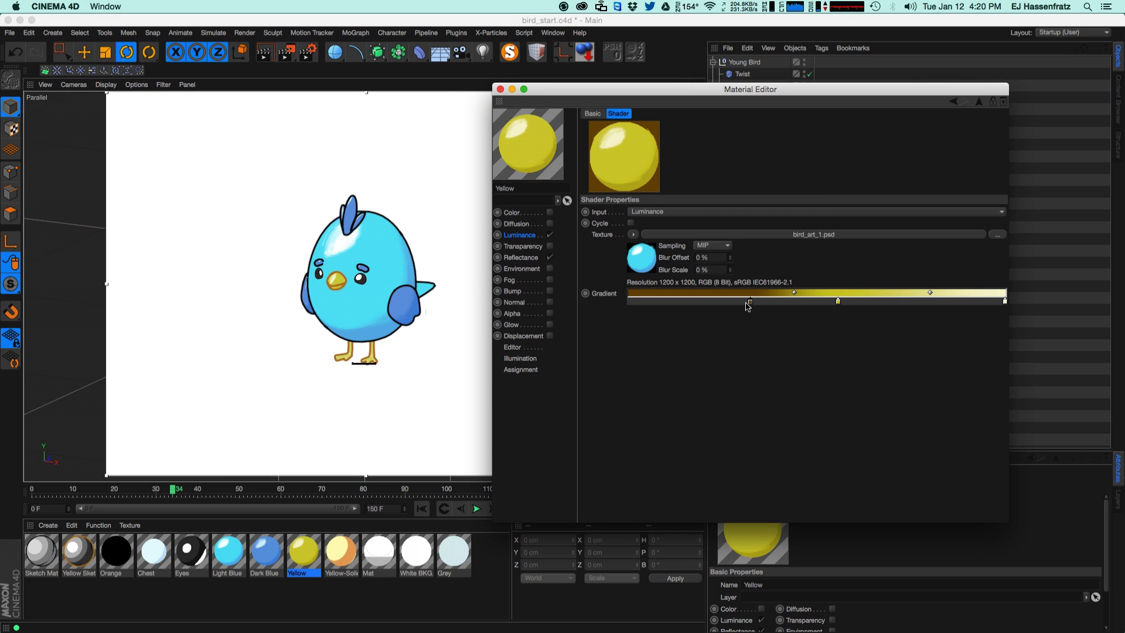
{"action": "left_click_drag", "start_coordinate": [840, 304], "coordinate": [872, 303]}
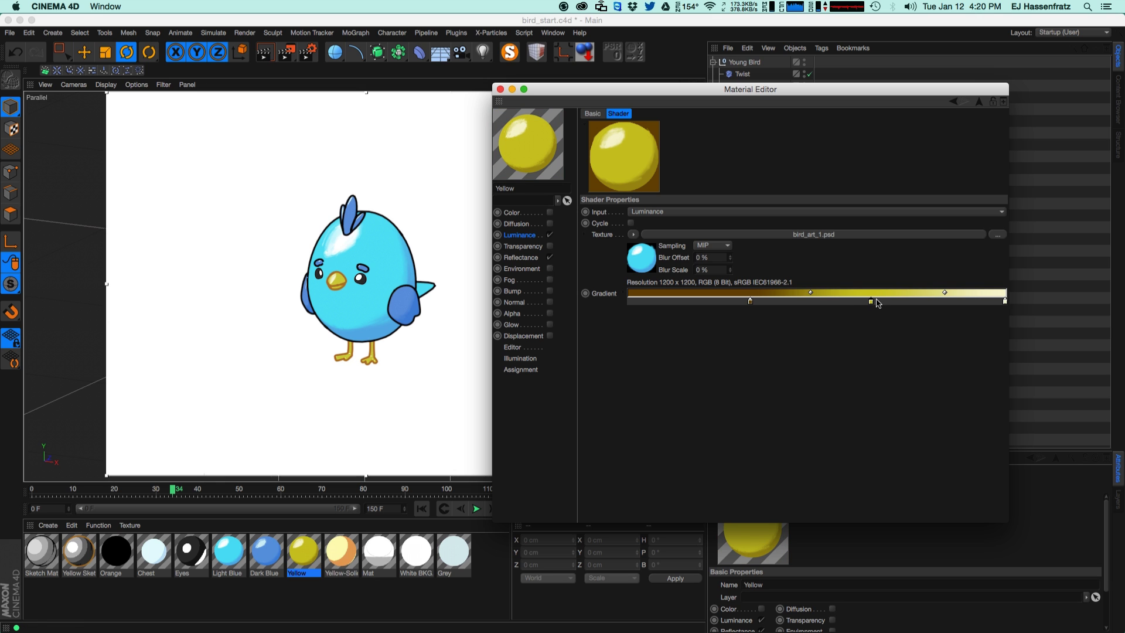
Step: Recolor the middle knot a warmer golden yellow, adjust its position near the highlight, and close the Material Editor
{"action": "double_click", "coordinate": [872, 302]}
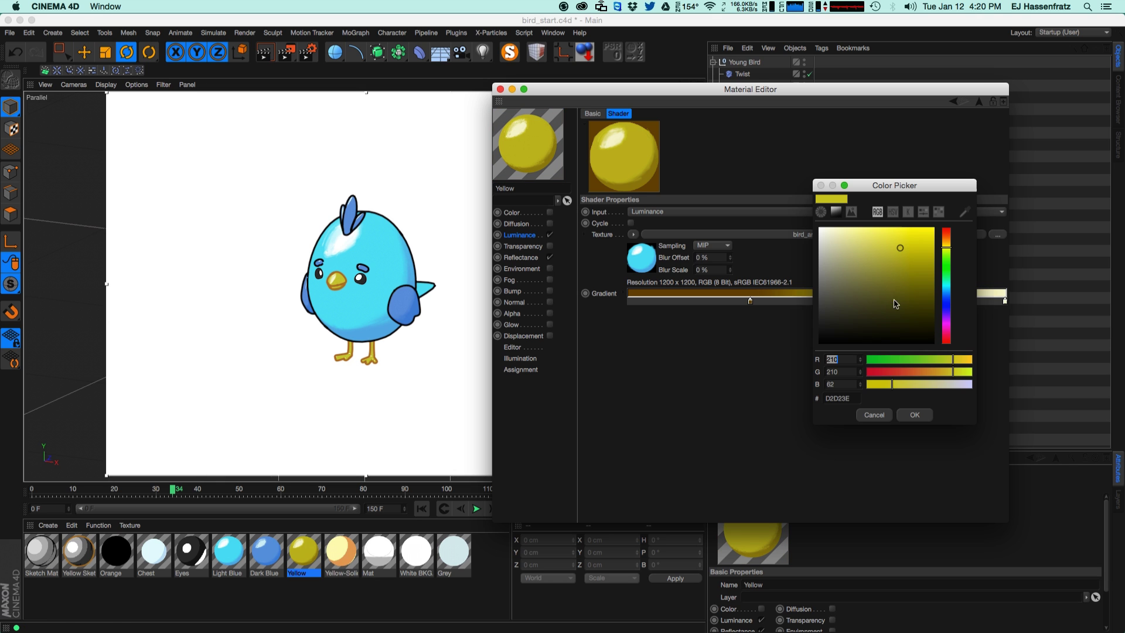
{"action": "left_click", "coordinate": [912, 414]}
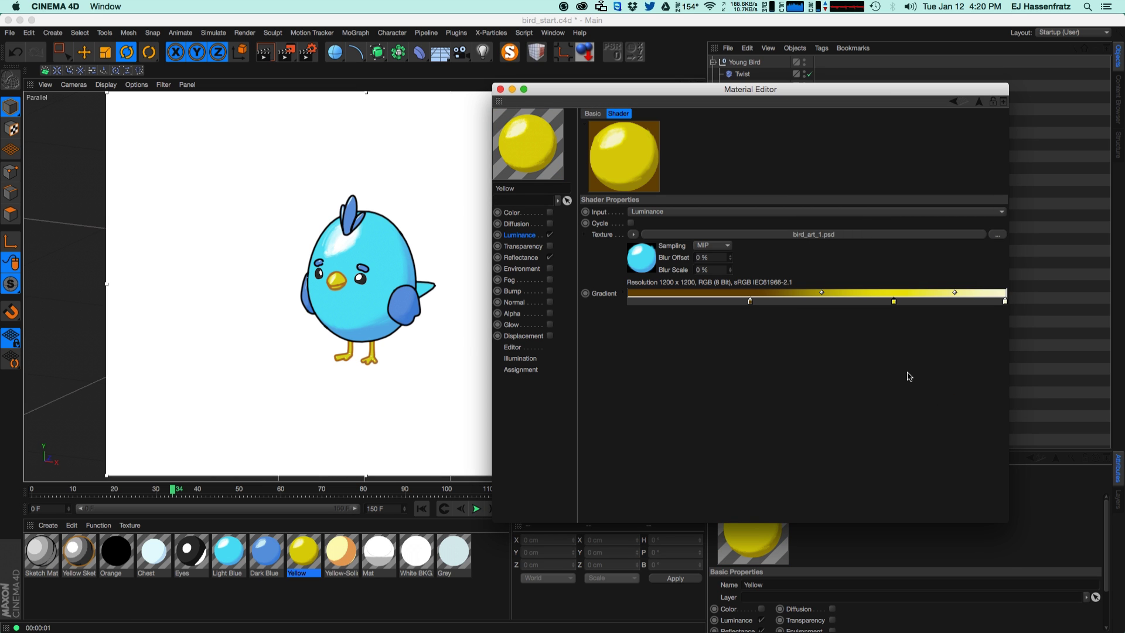
{"action": "left_click_drag", "start_coordinate": [898, 302], "coordinate": [907, 303]}
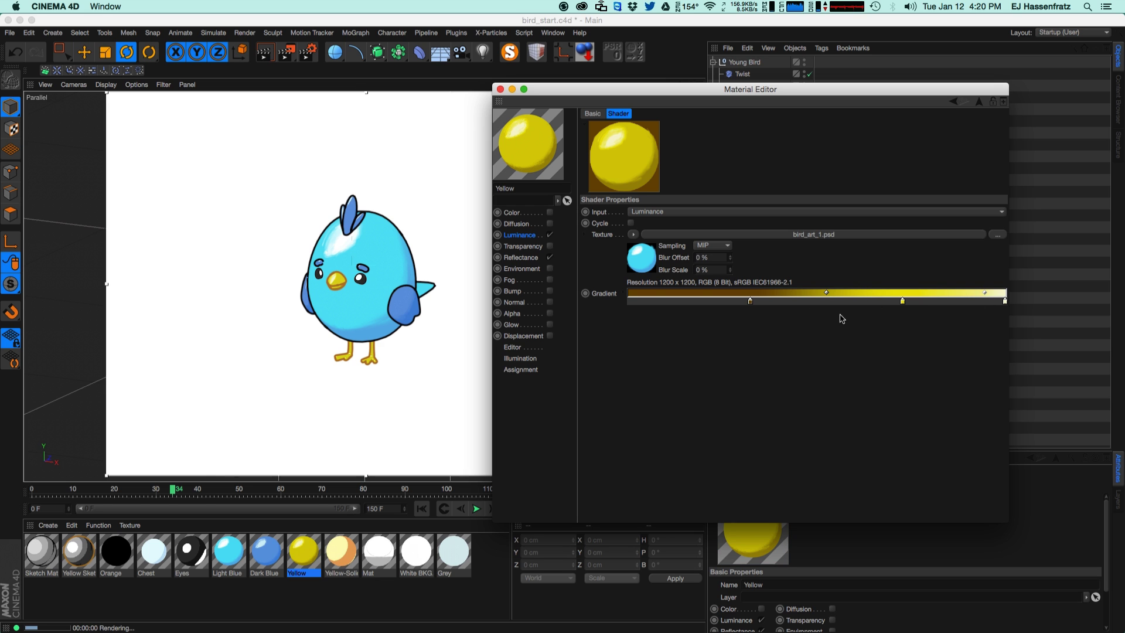
{"action": "left_click", "coordinate": [500, 89]}
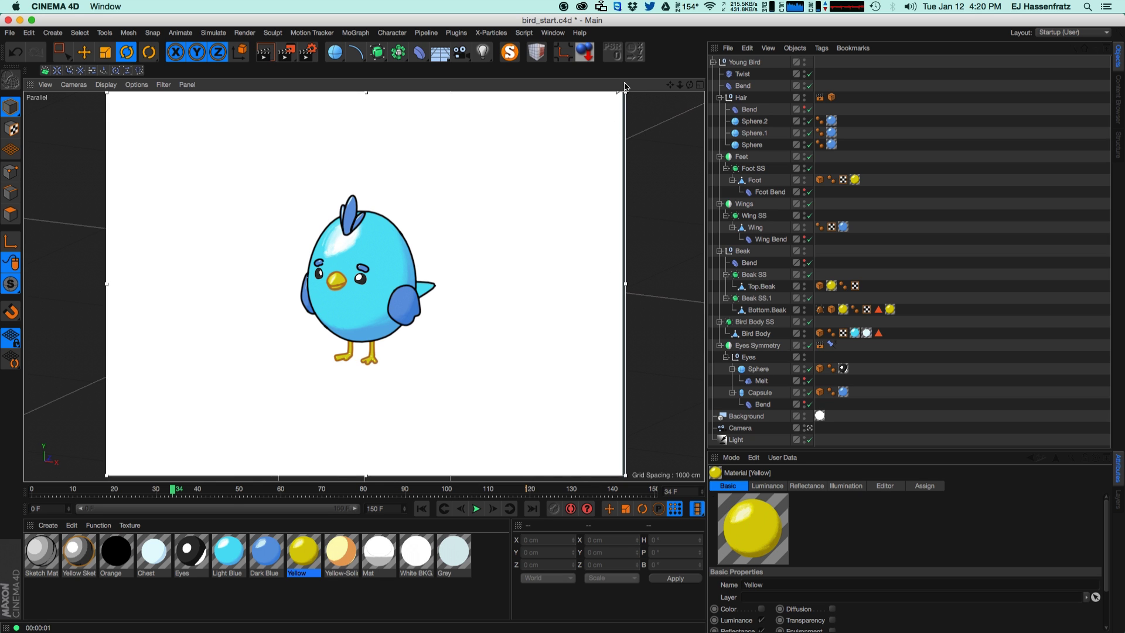
Step: Save the scene under the new name bird_mid.c4d
{"action": "left_click", "coordinate": [10, 32]}
{"action": "left_click", "coordinate": [29, 145]}
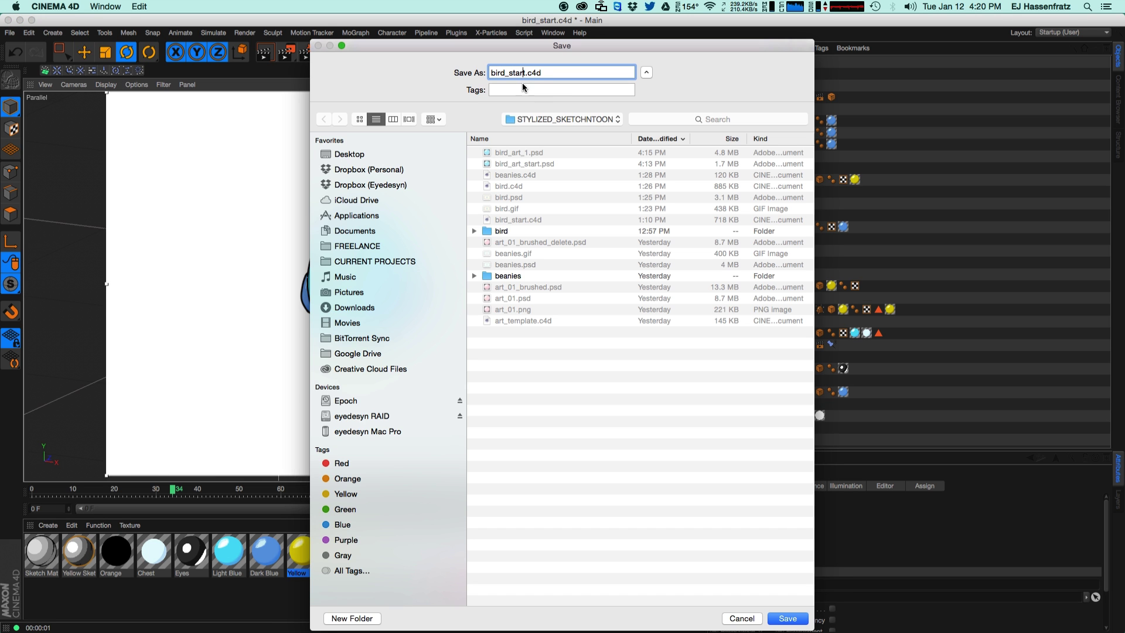
{"action": "left_click", "coordinate": [511, 73]}
{"action": "key", "text": "Delete"}
{"action": "key", "text": "Delete"}
{"action": "key", "text": "Delete"}
{"action": "key", "text": "Delete"}
{"action": "type", "text": "mid"}
{"action": "key", "text": "Return"}
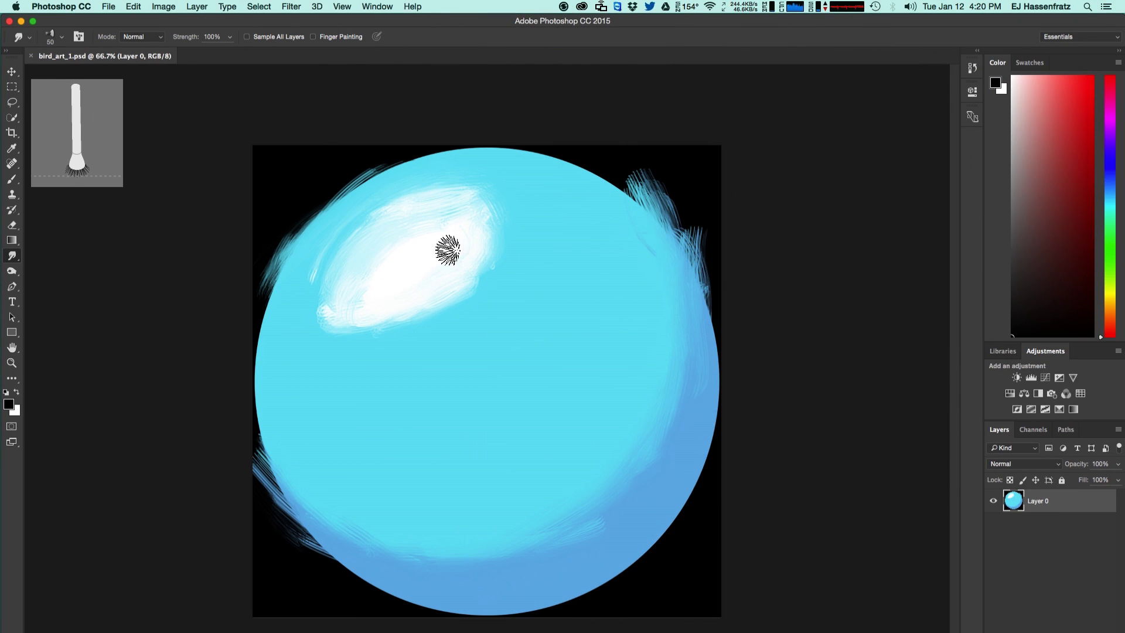
Step: In Photoshop, smudge the sphere's white highlight and its blue shadow edges in bird_art_1.psd with a bristle brush
{"action": "mouse_move", "coordinate": [447, 243]}
{"action": "left_mouse_down"}
{"action": "mouse_move", "coordinate": [492, 228]}
{"action": "mouse_move", "coordinate": [491, 303]}
{"action": "mouse_move", "coordinate": [422, 297]}
{"action": "mouse_move", "coordinate": [486, 286]}
{"action": "mouse_move", "coordinate": [427, 276]}
{"action": "mouse_move", "coordinate": [373, 333]}
{"action": "mouse_move", "coordinate": [445, 319]}
{"action": "mouse_move", "coordinate": [367, 324]}
{"action": "mouse_move", "coordinate": [492, 262]}
{"action": "mouse_move", "coordinate": [494, 193]}
{"action": "mouse_move", "coordinate": [334, 311]}
{"action": "mouse_move", "coordinate": [297, 304]}
{"action": "mouse_move", "coordinate": [383, 265]}
{"action": "mouse_move", "coordinate": [339, 298]}
{"action": "mouse_move", "coordinate": [422, 252]}
{"action": "mouse_move", "coordinate": [460, 273]}
{"action": "left_mouse_up"}
{"action": "mouse_move", "coordinate": [621, 317]}
{"action": "left_mouse_down"}
{"action": "mouse_move", "coordinate": [660, 309]}
{"action": "mouse_move", "coordinate": [638, 449]}
{"action": "left_mouse_up"}
{"action": "mouse_move", "coordinate": [451, 549]}
{"action": "left_mouse_down"}
{"action": "mouse_move", "coordinate": [434, 520]}
{"action": "mouse_move", "coordinate": [316, 494]}
{"action": "mouse_move", "coordinate": [588, 500]}
{"action": "mouse_move", "coordinate": [627, 413]}
{"action": "left_mouse_up"}
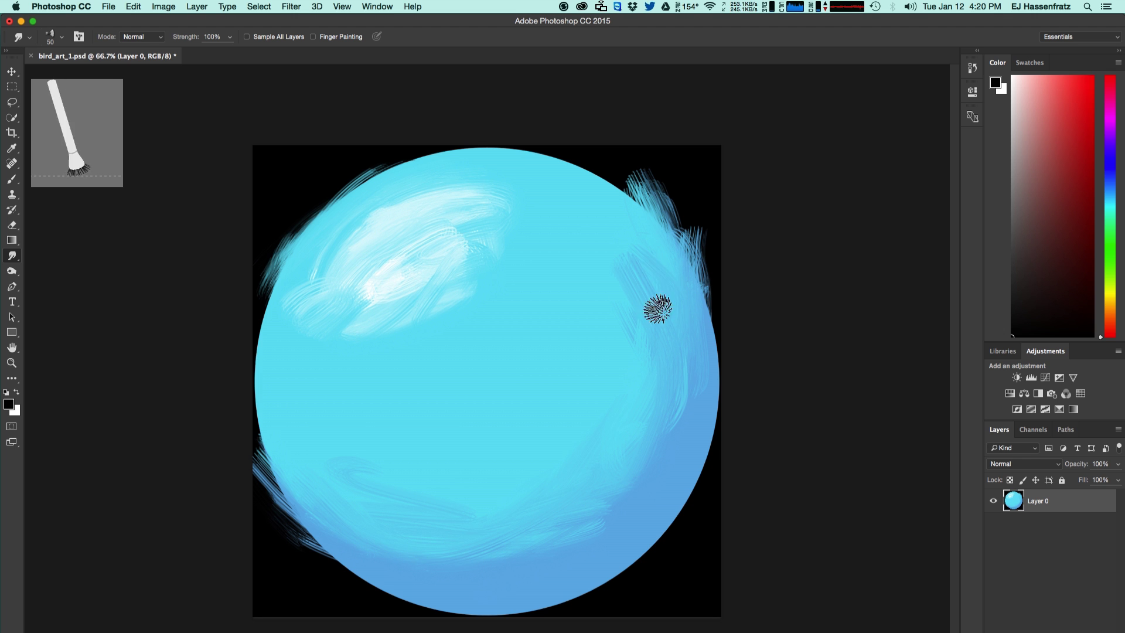
{"action": "mouse_move", "coordinate": [655, 266]}
{"action": "left_mouse_down"}
{"action": "mouse_move", "coordinate": [616, 255]}
{"action": "mouse_move", "coordinate": [641, 369]}
{"action": "mouse_move", "coordinate": [385, 562]}
{"action": "mouse_move", "coordinate": [645, 335]}
{"action": "left_mouse_up"}
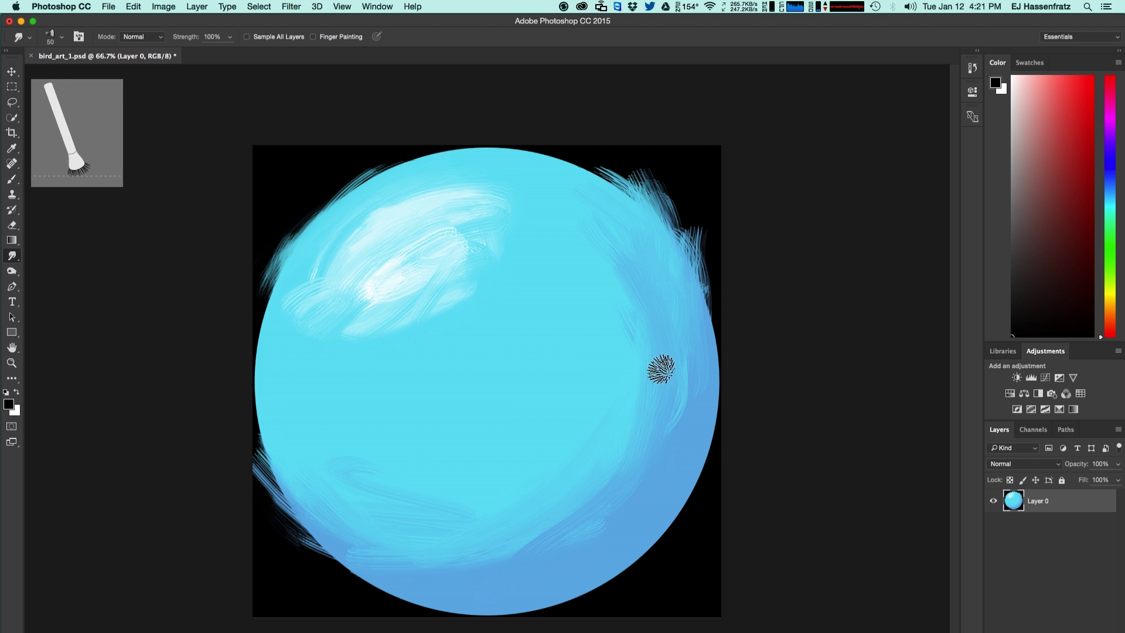
{"action": "mouse_move", "coordinate": [682, 218]}
{"action": "left_mouse_down"}
{"action": "mouse_move", "coordinate": [702, 414]}
{"action": "mouse_move", "coordinate": [687, 354]}
{"action": "mouse_move", "coordinate": [685, 376]}
{"action": "mouse_move", "coordinate": [693, 304]}
{"action": "mouse_move", "coordinate": [650, 217]}
{"action": "mouse_move", "coordinate": [700, 276]}
{"action": "mouse_move", "coordinate": [698, 364]}
{"action": "mouse_move", "coordinate": [678, 275]}
{"action": "mouse_move", "coordinate": [651, 427]}
{"action": "mouse_move", "coordinate": [610, 512]}
{"action": "mouse_move", "coordinate": [376, 474]}
{"action": "mouse_move", "coordinate": [445, 580]}
{"action": "mouse_move", "coordinate": [386, 563]}
{"action": "mouse_move", "coordinate": [324, 474]}
{"action": "mouse_move", "coordinate": [447, 537]}
{"action": "mouse_move", "coordinate": [280, 454]}
{"action": "mouse_move", "coordinate": [271, 399]}
{"action": "mouse_move", "coordinate": [297, 442]}
{"action": "mouse_move", "coordinate": [253, 458]}
{"action": "mouse_move", "coordinate": [260, 400]}
{"action": "mouse_move", "coordinate": [362, 484]}
{"action": "mouse_move", "coordinate": [554, 522]}
{"action": "mouse_move", "coordinate": [574, 564]}
{"action": "mouse_move", "coordinate": [665, 434]}
{"action": "mouse_move", "coordinate": [641, 402]}
{"action": "mouse_move", "coordinate": [427, 520]}
{"action": "mouse_move", "coordinate": [652, 336]}
{"action": "mouse_move", "coordinate": [642, 304]}
{"action": "left_mouse_up"}
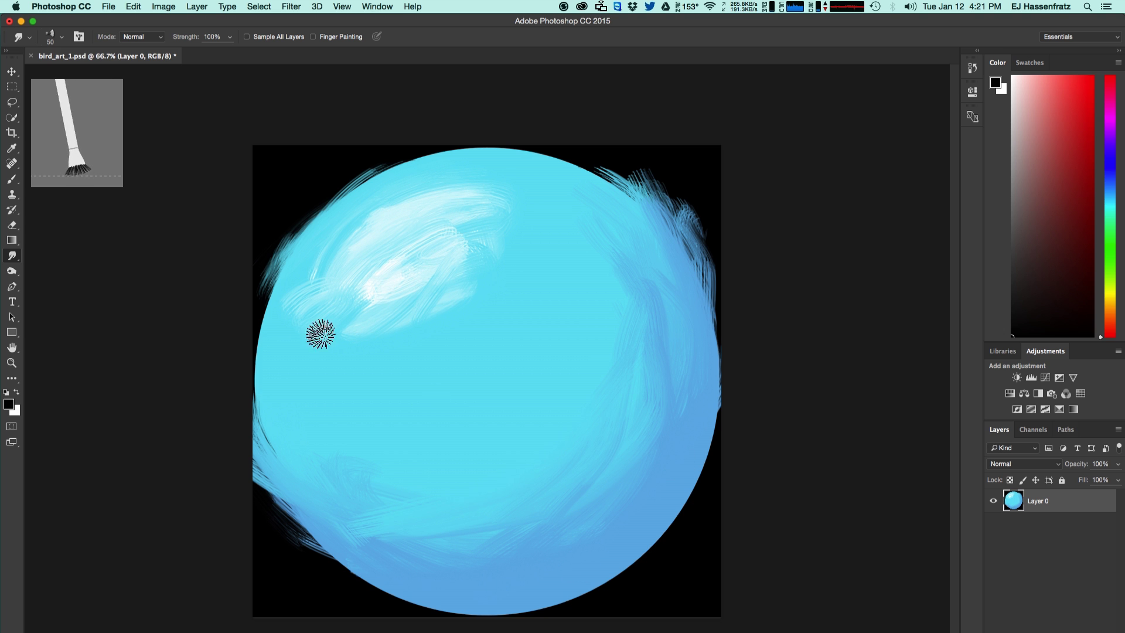
Step: Sample the sphere's shadow blue as the foreground color and darken it to 4496c6
{"action": "left_click", "coordinate": [8, 405]}
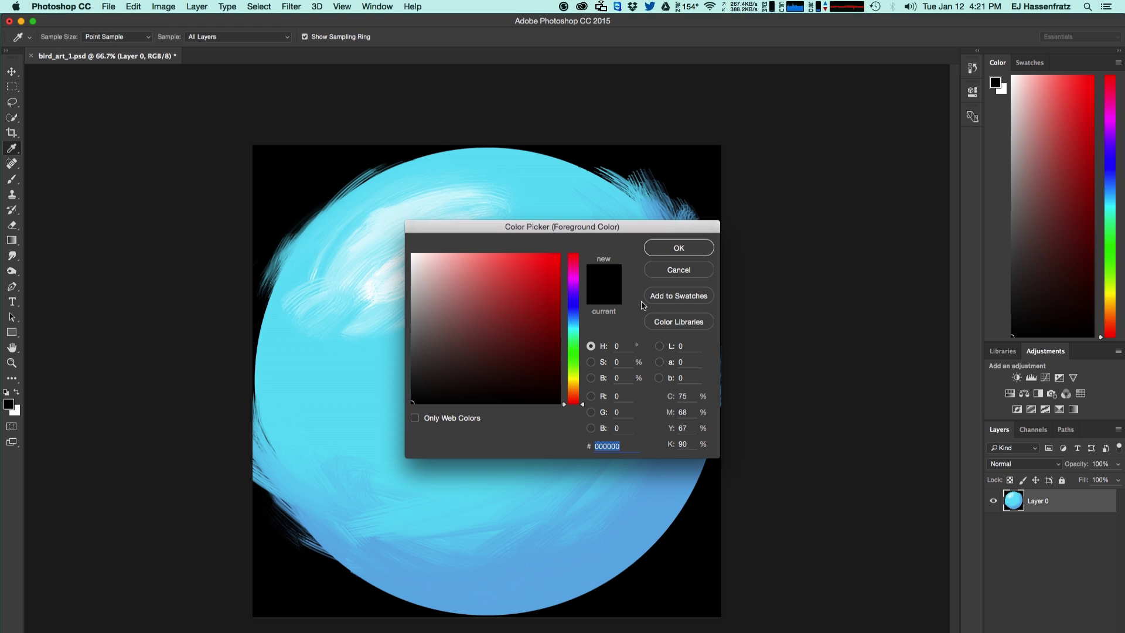
{"action": "left_click_drag", "start_coordinate": [650, 233], "coordinate": [772, 238]}
{"action": "left_click", "coordinate": [513, 577]}
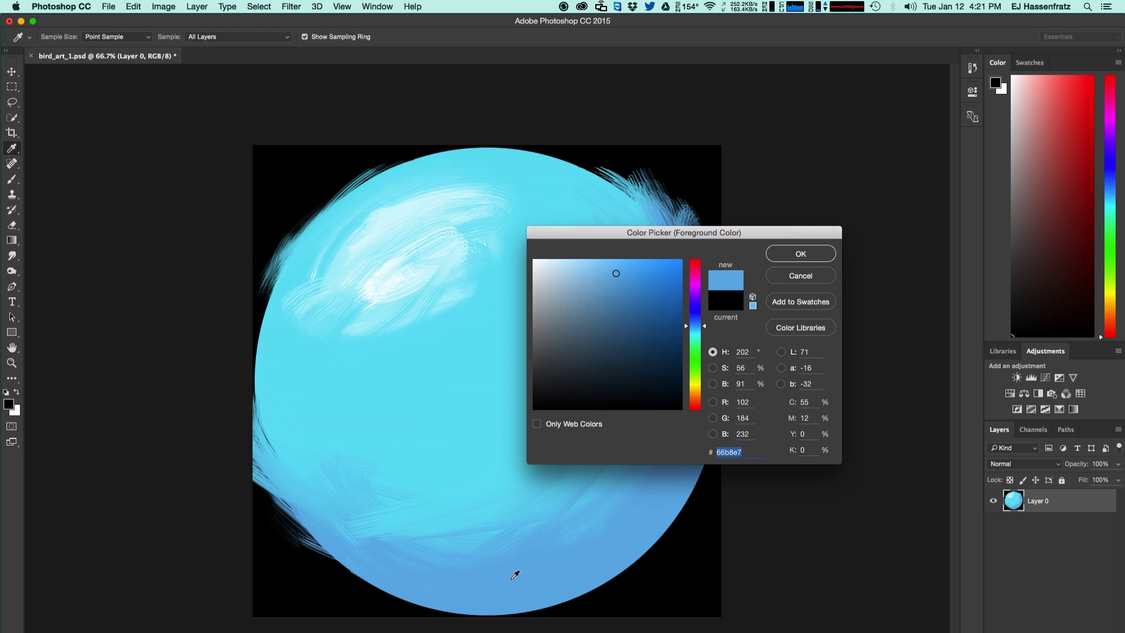
{"action": "left_click_drag", "start_coordinate": [624, 287], "coordinate": [632, 293]}
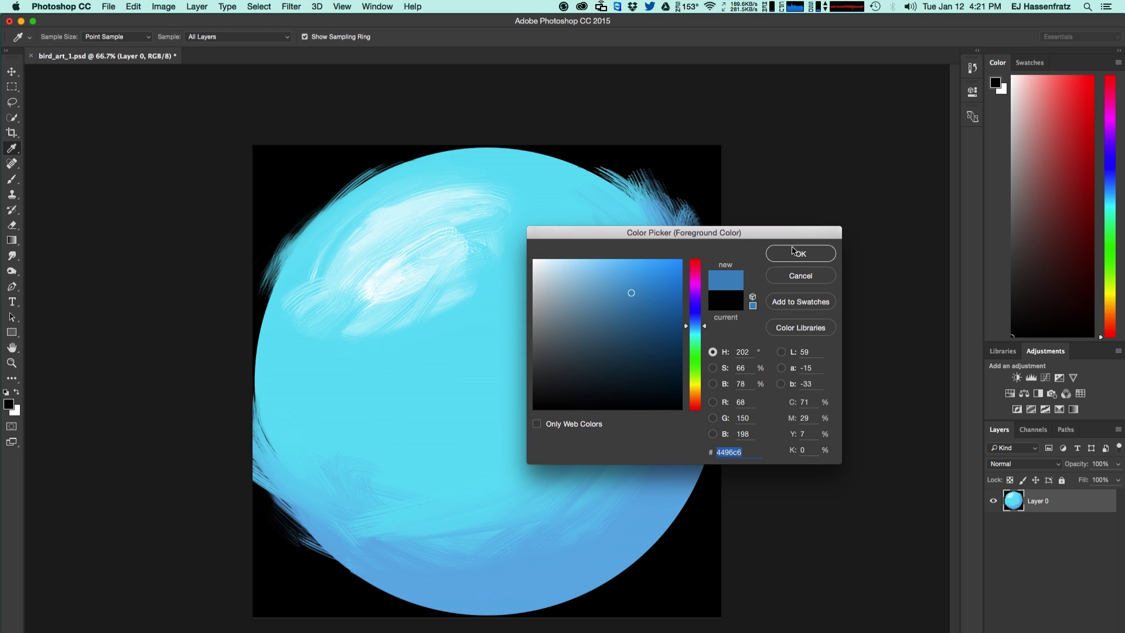
{"action": "left_click", "coordinate": [798, 254]}
Step: Add a new layer and paint darker blue brush strokes along the sphere's lower and lower-right edge
{"action": "key", "text": "alt+shift+super+n"}
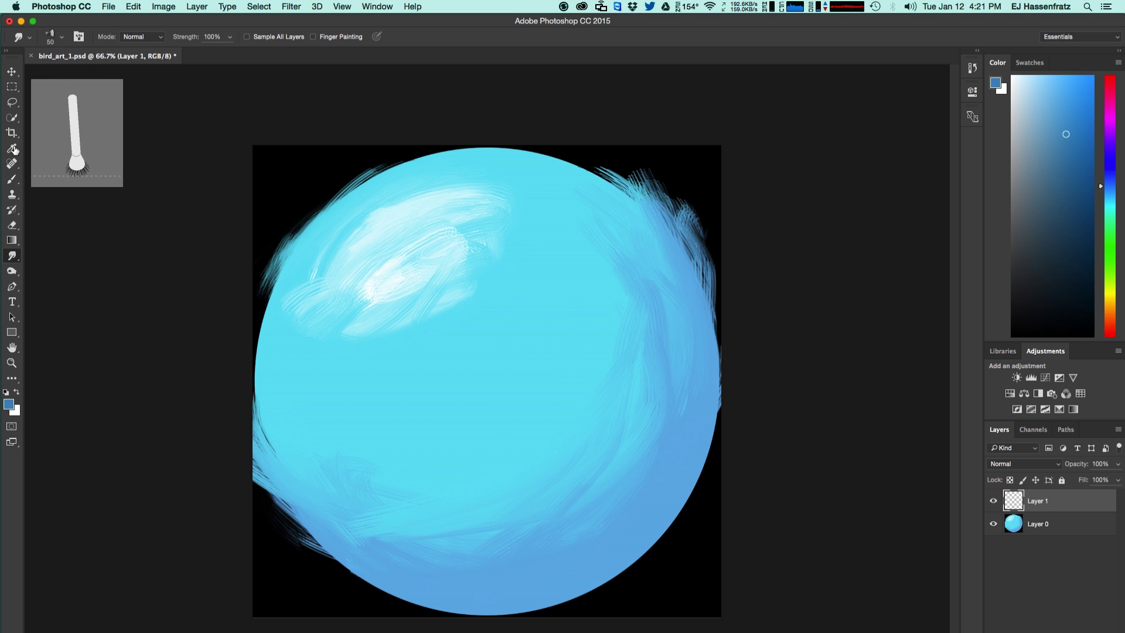
{"action": "left_click", "coordinate": [12, 181]}
{"action": "mouse_move", "coordinate": [657, 443]}
{"action": "left_mouse_down"}
{"action": "mouse_move", "coordinate": [673, 466]}
{"action": "mouse_move", "coordinate": [643, 519]}
{"action": "mouse_move", "coordinate": [683, 459]}
{"action": "mouse_move", "coordinate": [632, 547]}
{"action": "mouse_move", "coordinate": [405, 607]}
{"action": "mouse_move", "coordinate": [597, 583]}
{"action": "mouse_move", "coordinate": [668, 541]}
{"action": "left_mouse_up"}
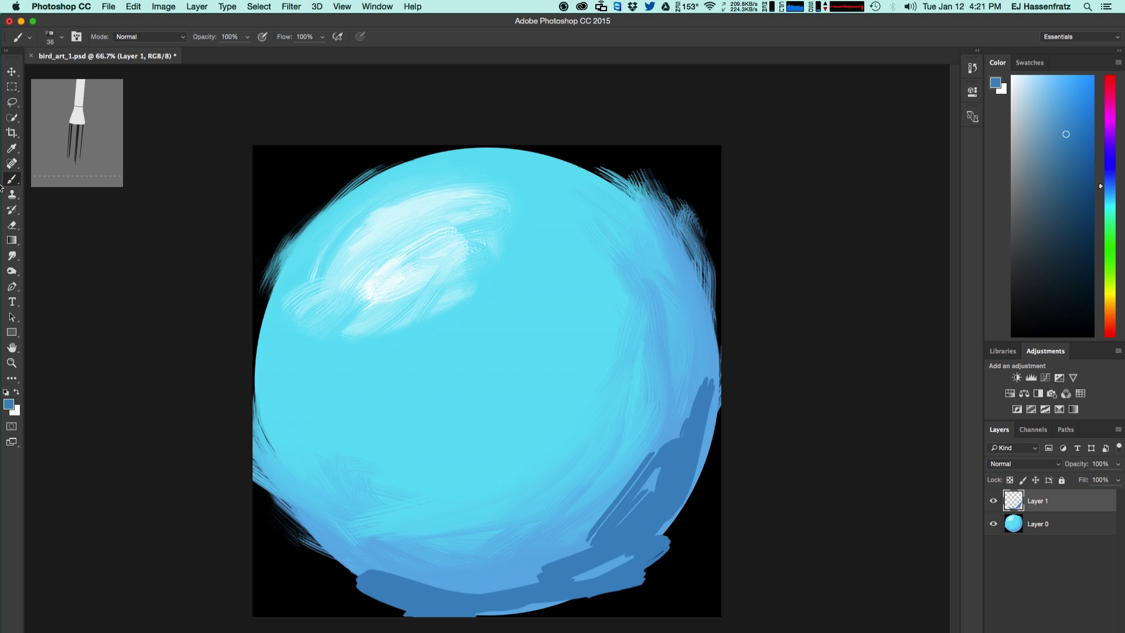
Step: Smudge the dark blue strokes and the white highlight into the sphere's surface, sampling all layers
{"action": "left_click", "coordinate": [12, 256]}
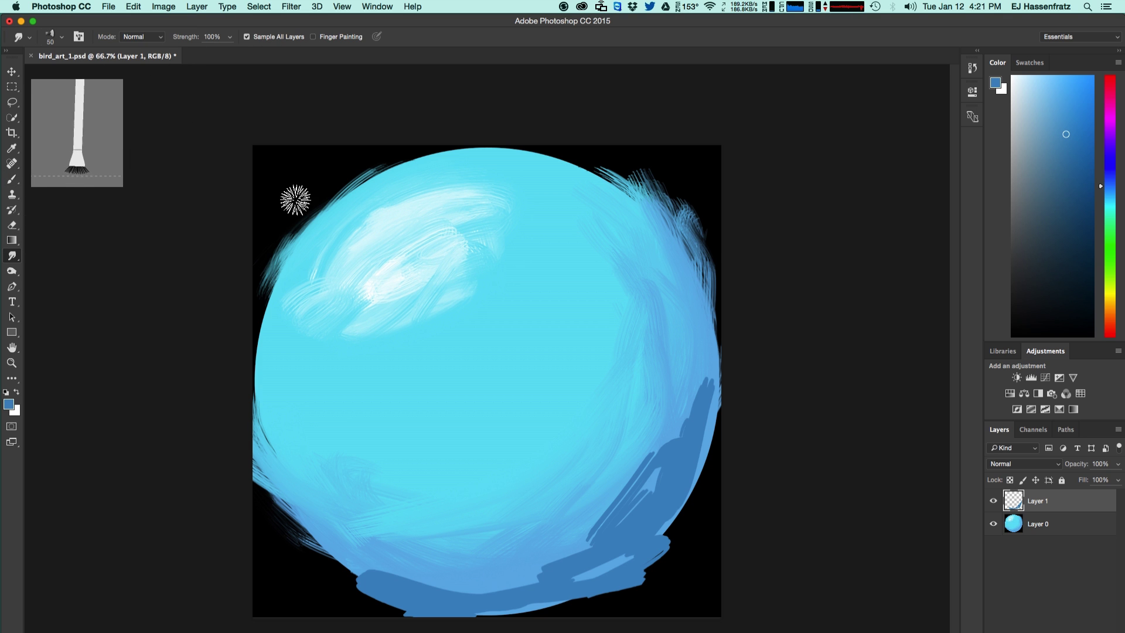
{"action": "mouse_move", "coordinate": [635, 494]}
{"action": "left_mouse_down"}
{"action": "mouse_move", "coordinate": [705, 389]}
{"action": "mouse_move", "coordinate": [696, 453]}
{"action": "mouse_move", "coordinate": [642, 546]}
{"action": "mouse_move", "coordinate": [647, 499]}
{"action": "mouse_move", "coordinate": [712, 368]}
{"action": "mouse_move", "coordinate": [568, 540]}
{"action": "mouse_move", "coordinate": [567, 563]}
{"action": "mouse_move", "coordinate": [345, 558]}
{"action": "mouse_move", "coordinate": [284, 494]}
{"action": "mouse_move", "coordinate": [319, 555]}
{"action": "mouse_move", "coordinate": [445, 603]}
{"action": "mouse_move", "coordinate": [605, 578]}
{"action": "left_mouse_up"}
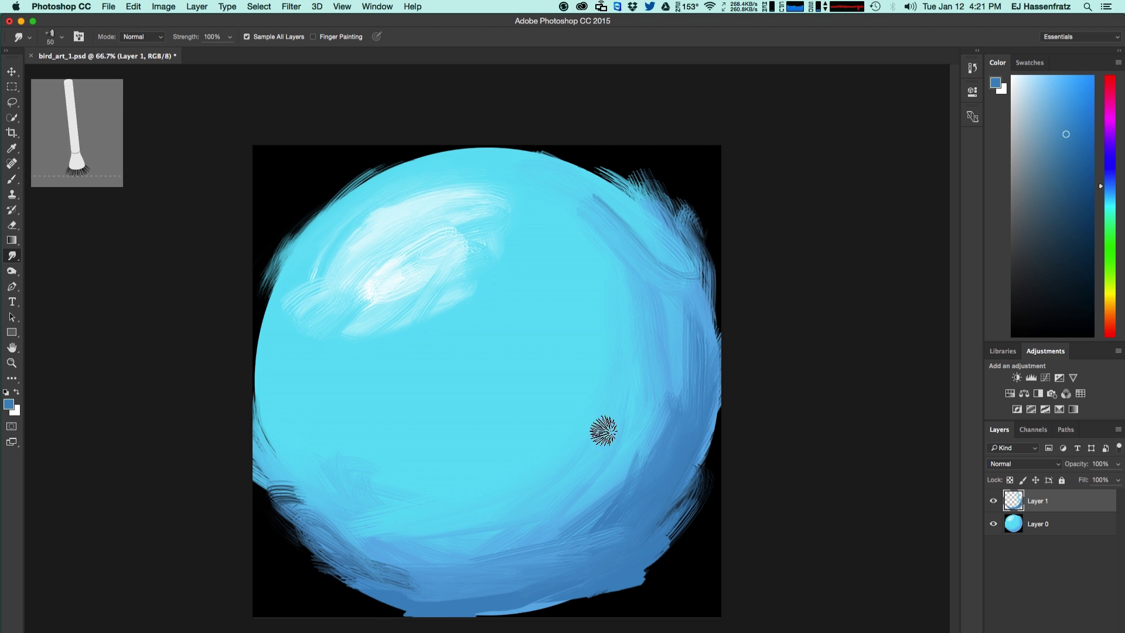
{"action": "left_click_drag", "start_coordinate": [283, 457], "coordinate": [267, 404]}
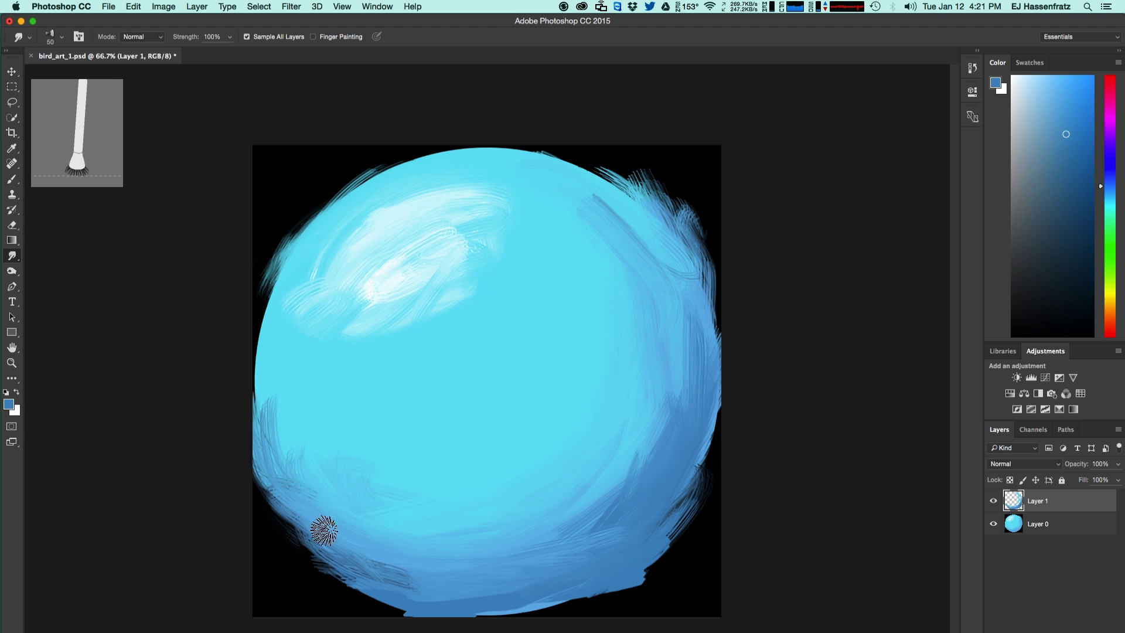
{"action": "mouse_move", "coordinate": [410, 241]}
{"action": "left_mouse_down"}
{"action": "mouse_move", "coordinate": [447, 261]}
{"action": "mouse_move", "coordinate": [394, 281]}
{"action": "mouse_move", "coordinate": [427, 203]}
{"action": "mouse_move", "coordinate": [337, 263]}
{"action": "mouse_move", "coordinate": [364, 227]}
{"action": "mouse_move", "coordinate": [378, 334]}
{"action": "left_mouse_up"}
{"action": "mouse_move", "coordinate": [390, 371]}
{"action": "left_mouse_down"}
{"action": "mouse_move", "coordinate": [384, 314]}
{"action": "mouse_move", "coordinate": [512, 261]}
{"action": "mouse_move", "coordinate": [638, 293]}
{"action": "left_mouse_up"}
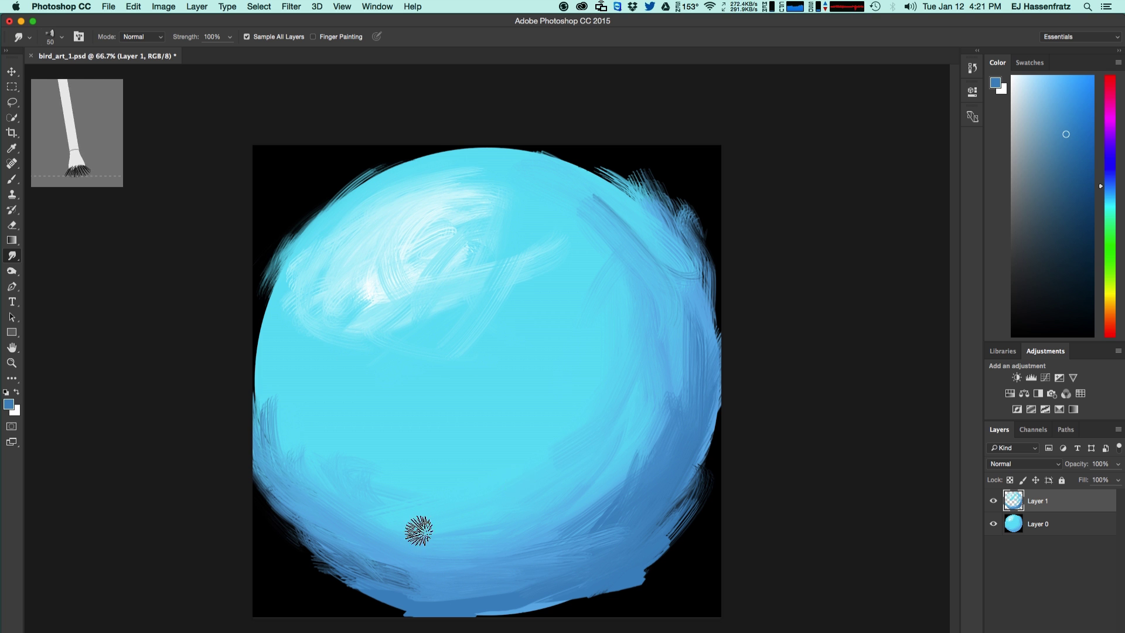
{"action": "left_click_drag", "start_coordinate": [416, 529], "coordinate": [297, 457]}
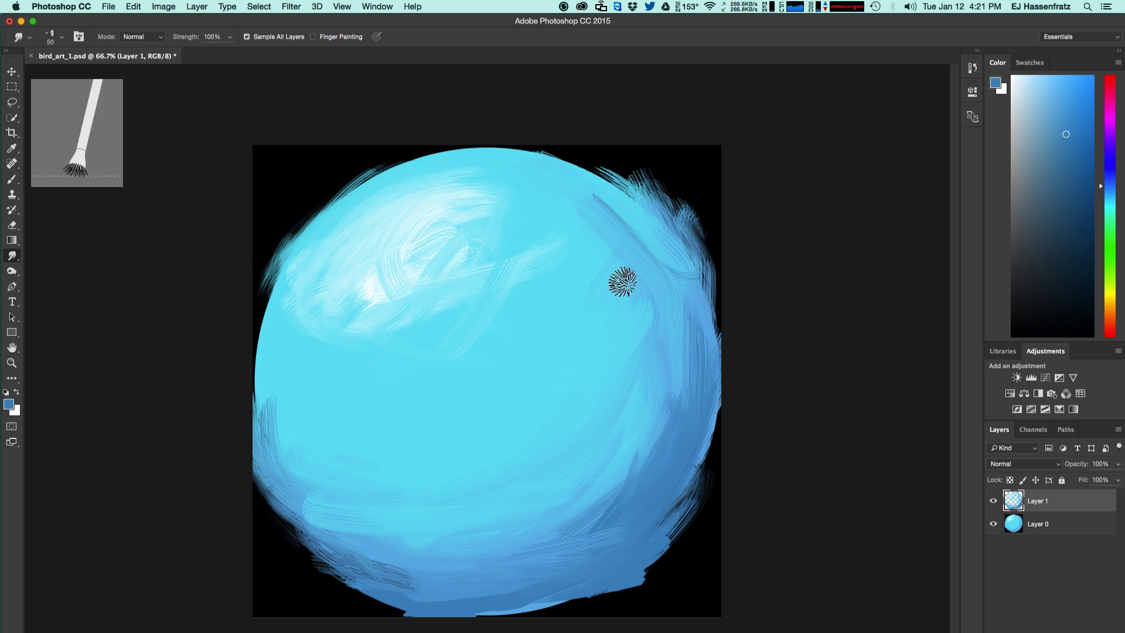
{"action": "mouse_move", "coordinate": [481, 283]}
{"action": "left_mouse_down"}
{"action": "mouse_move", "coordinate": [477, 217]}
{"action": "mouse_move", "coordinate": [415, 265]}
{"action": "mouse_move", "coordinate": [371, 274]}
{"action": "mouse_move", "coordinate": [397, 274]}
{"action": "left_mouse_up"}
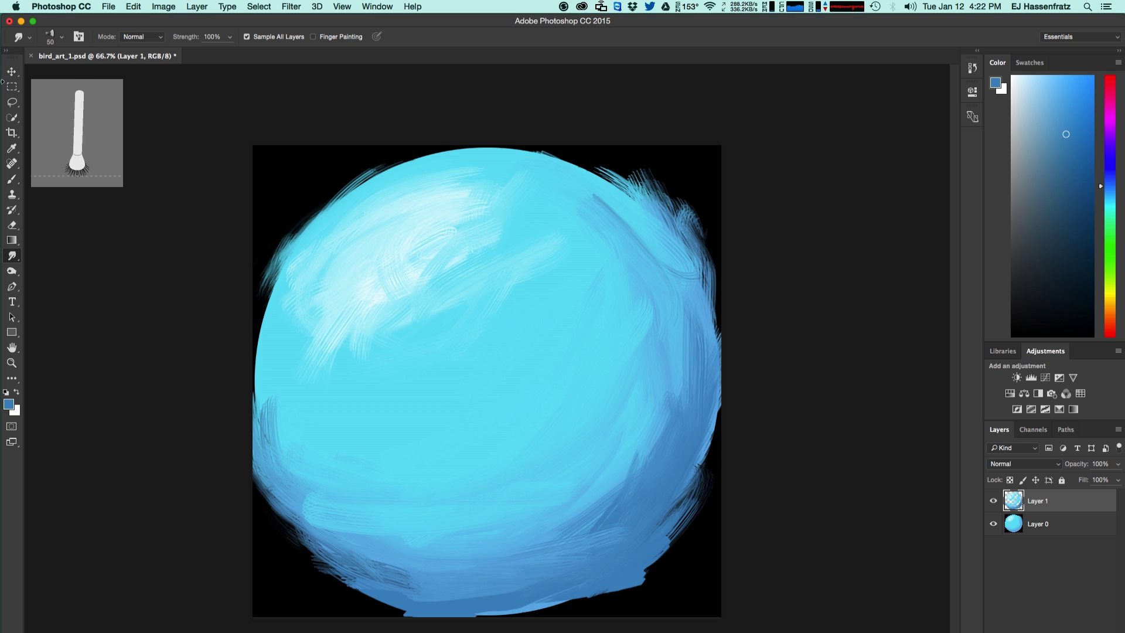
Step: Switch to Cinema 4D and reload the bird_art_1.psd image in the Dark Blue material's luminance texture
{"action": "left_click", "coordinate": [12, 78]}
{"action": "key", "text": "super"}
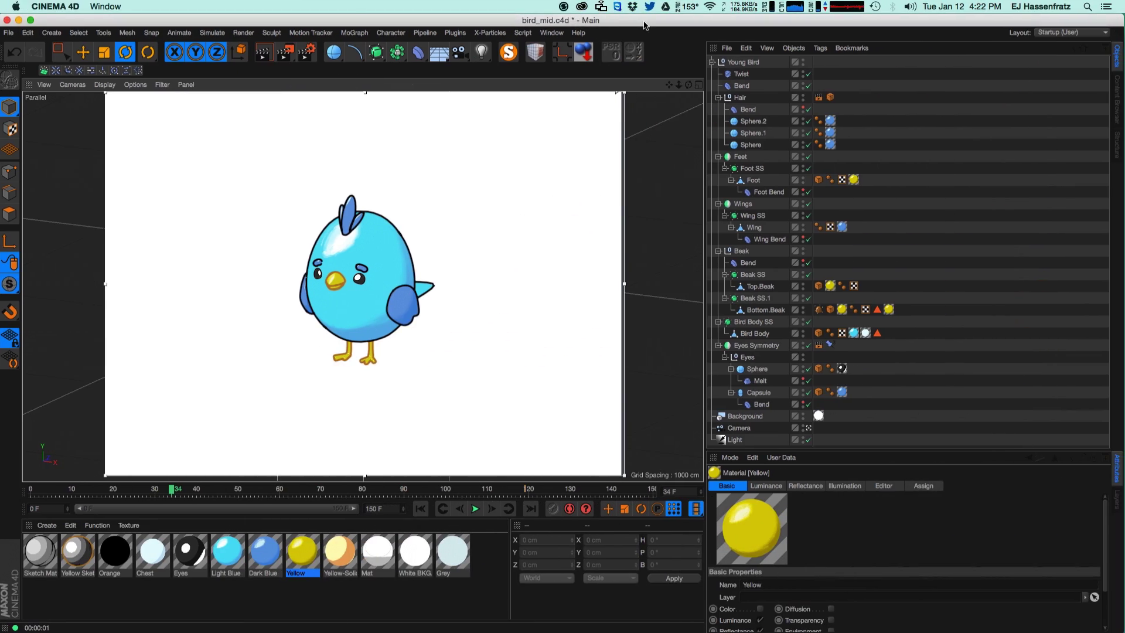
{"action": "double_click", "coordinate": [265, 551]}
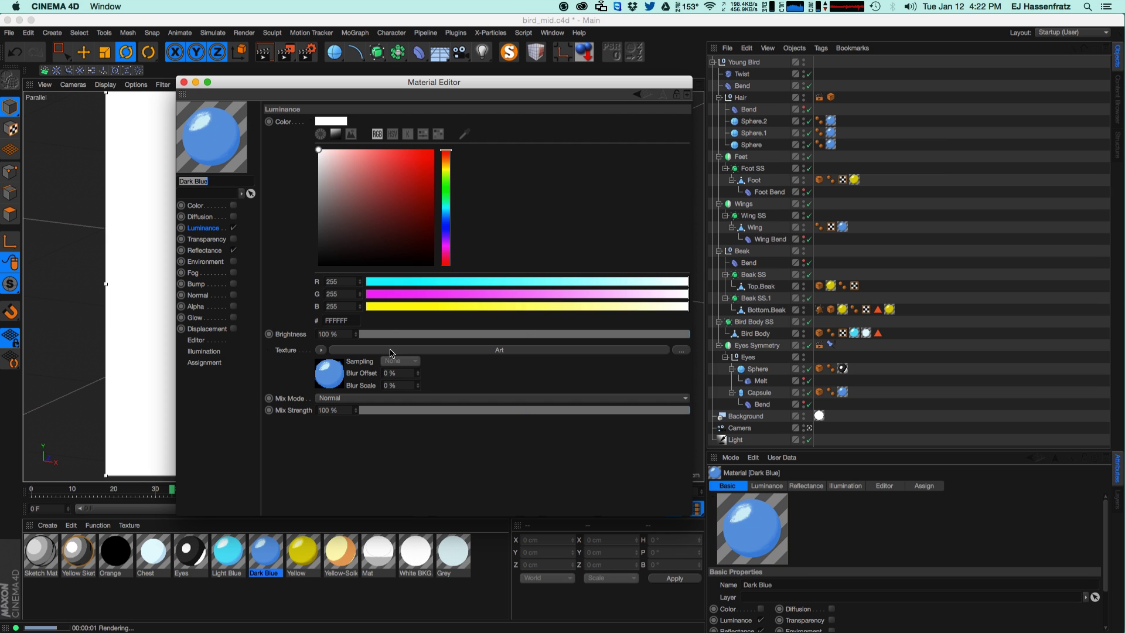
{"action": "left_click", "coordinate": [392, 351]}
{"action": "left_click", "coordinate": [520, 228]}
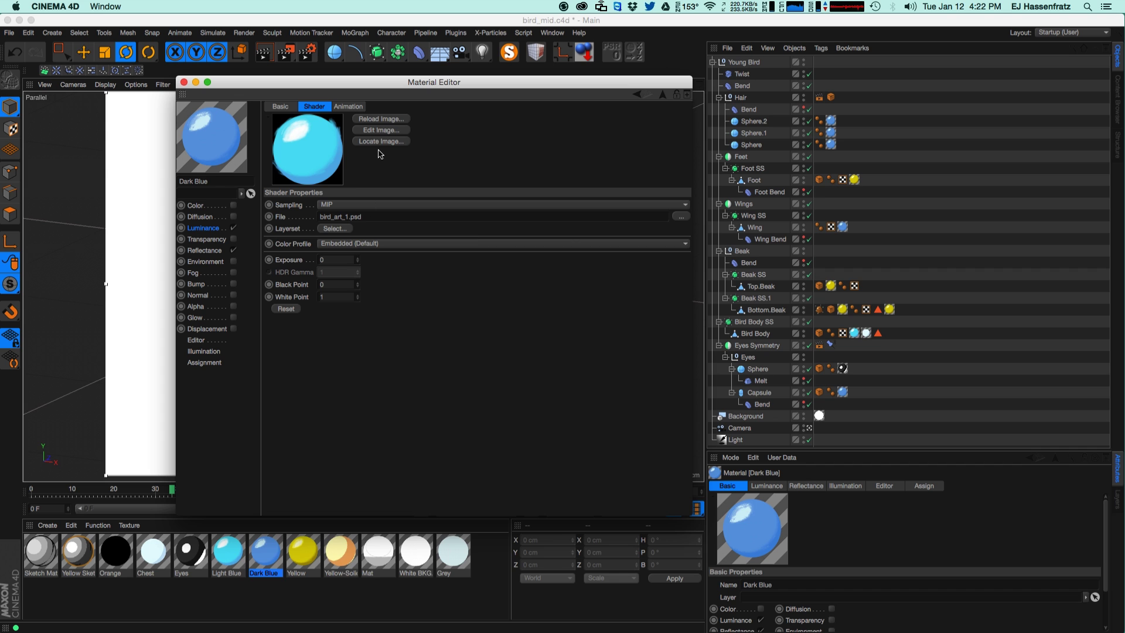
{"action": "left_click_drag", "start_coordinate": [402, 84], "coordinate": [760, 107]}
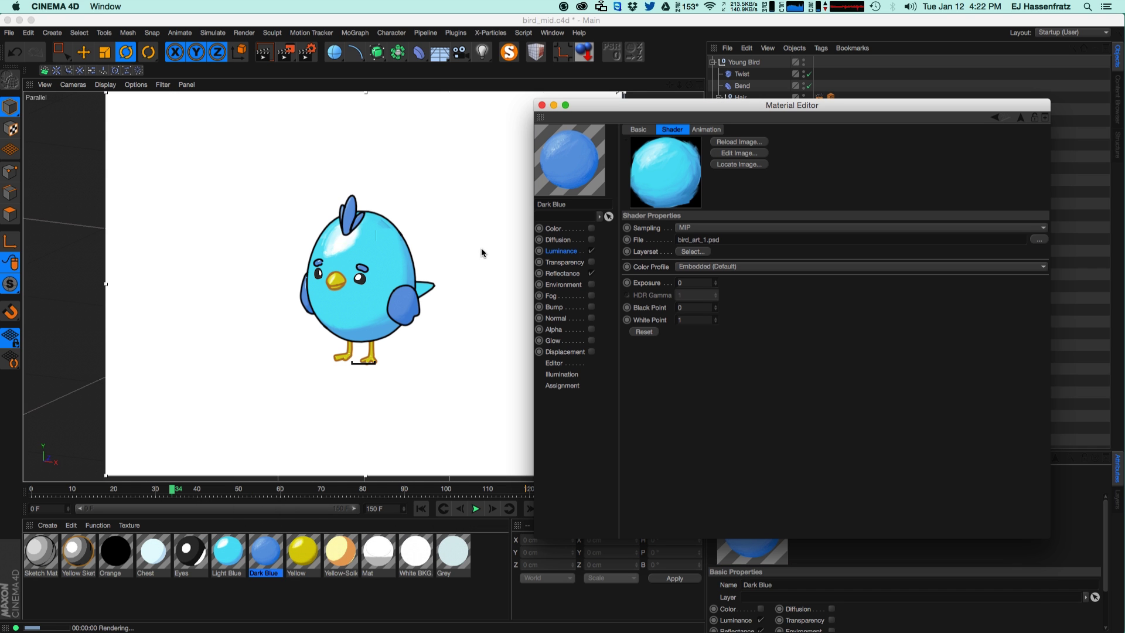
Step: Reload the bird_art_1.psd image inside the Light Blue material's luminance texture
{"action": "left_click", "coordinate": [301, 552]}
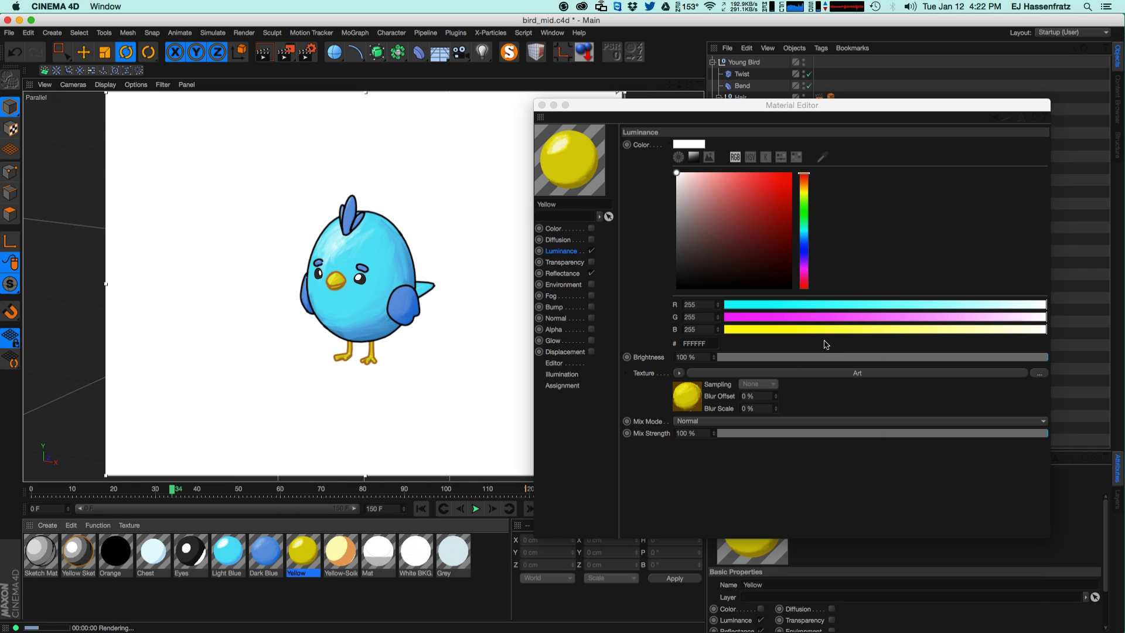
{"action": "left_click", "coordinate": [228, 553]}
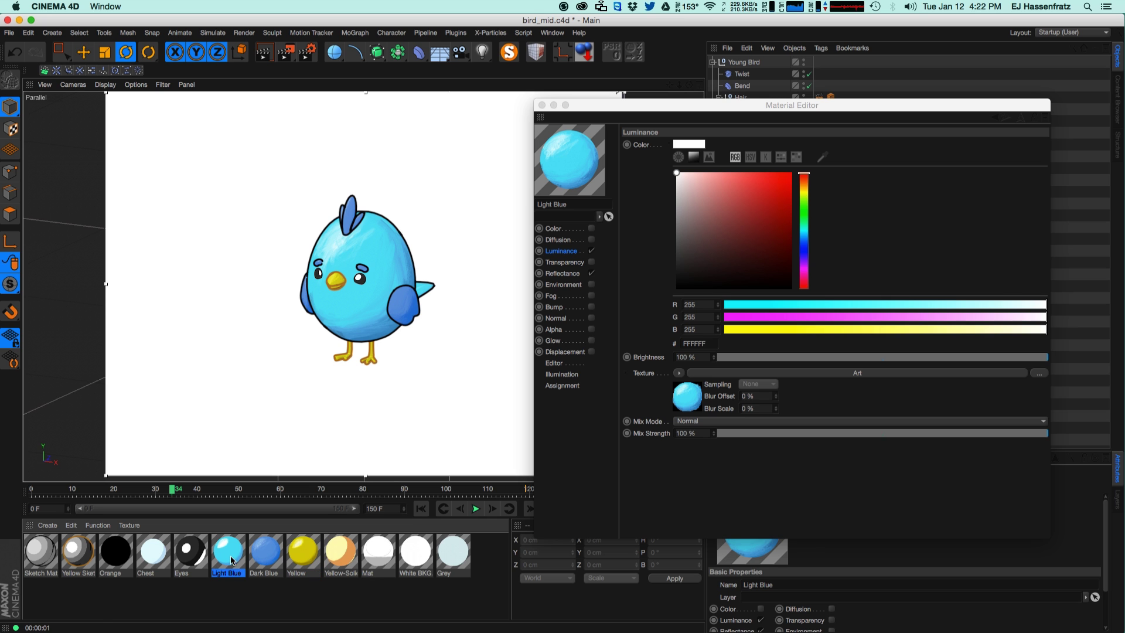
{"action": "left_click", "coordinate": [799, 374]}
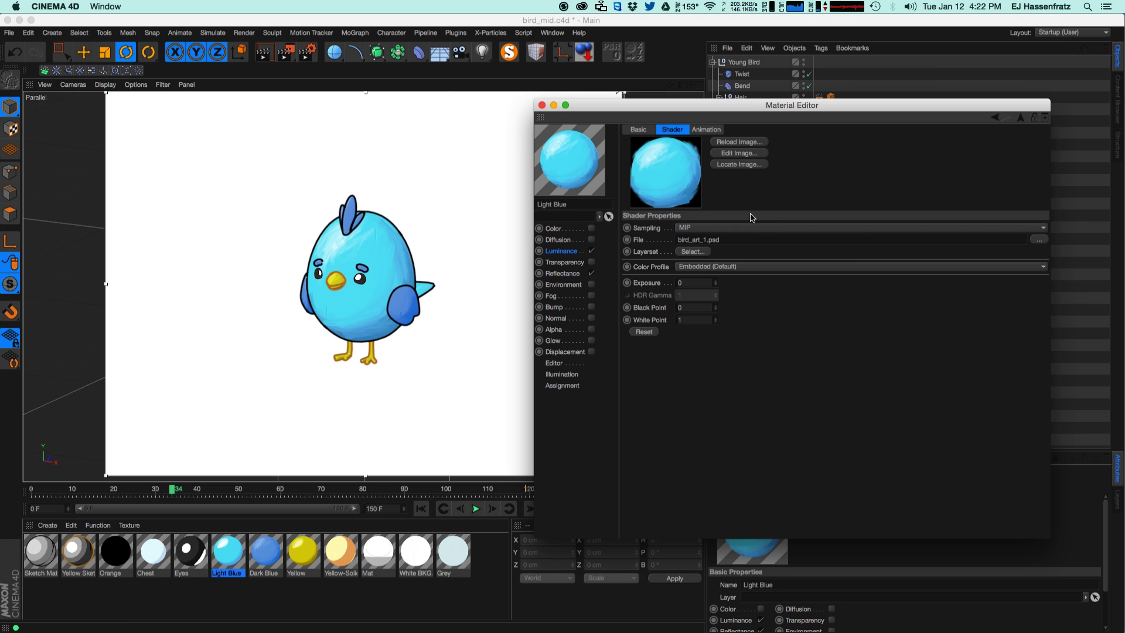
Step: Reload the bird_art_1.psd image inside the Yellow material's Art and Colorizer luminance texture, and close the material editor
{"action": "left_click", "coordinate": [317, 543]}
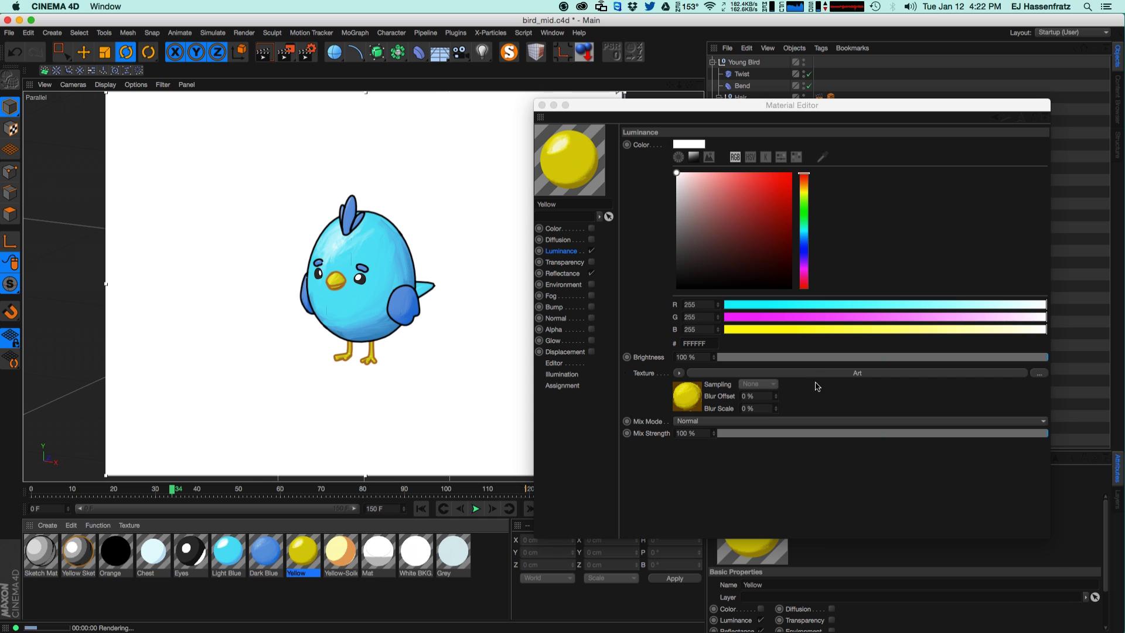
{"action": "left_click", "coordinate": [818, 386]}
{"action": "left_click", "coordinate": [856, 373]}
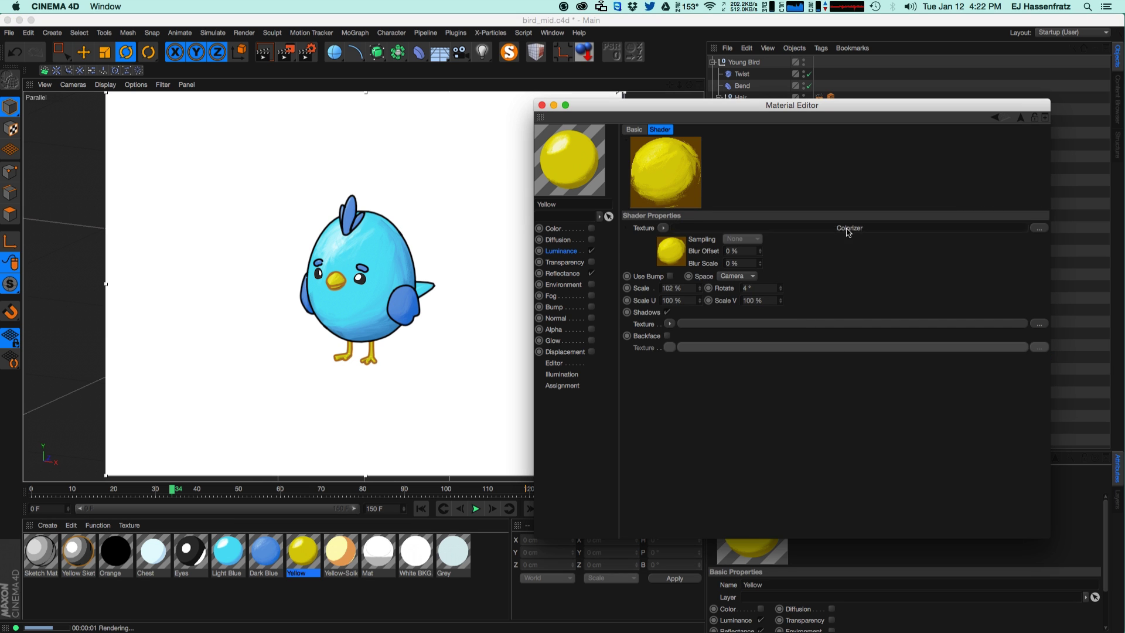
{"action": "left_click", "coordinate": [848, 228]}
{"action": "left_click", "coordinate": [885, 254]}
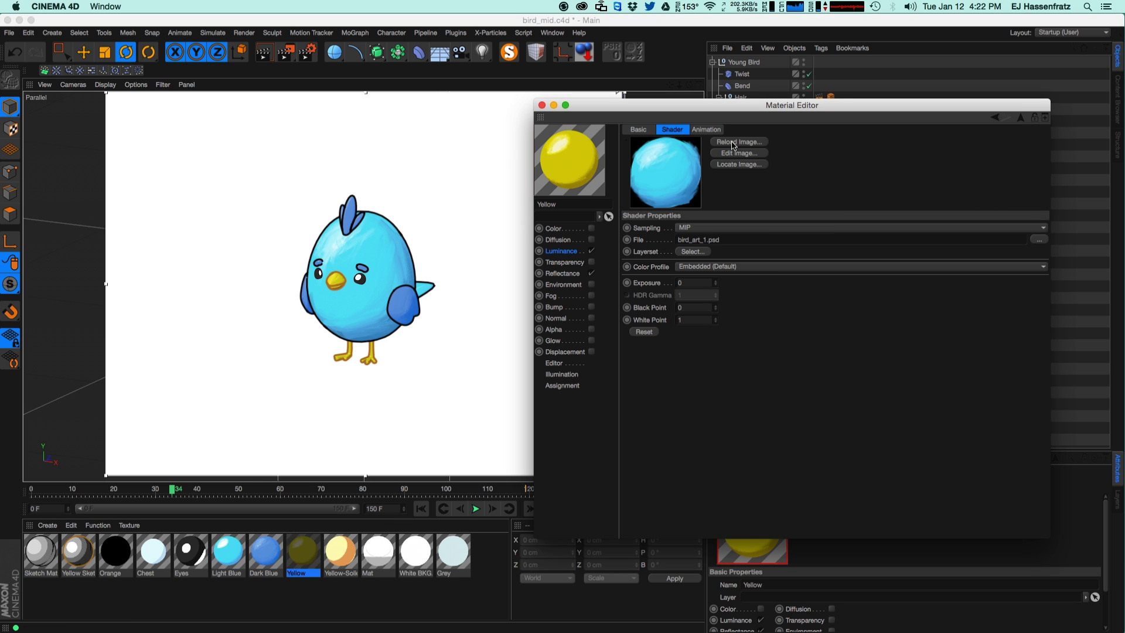
{"action": "left_click", "coordinate": [541, 105]}
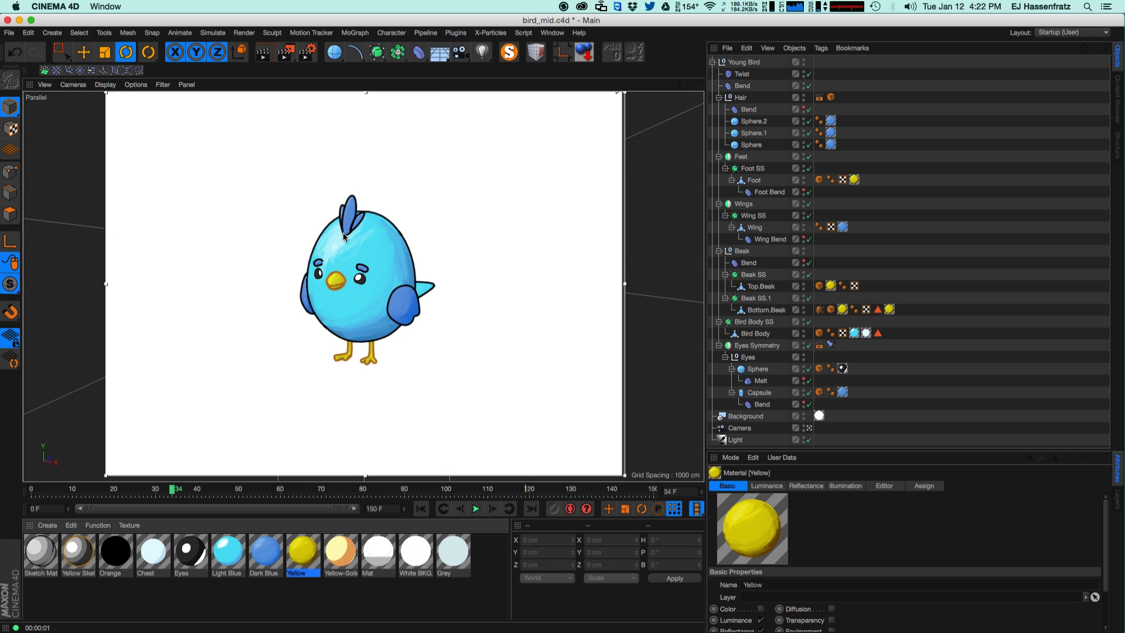
Step: In the Dark Blue material's Colorizer gradient, shift the lighter knot toward the dark end to lighten the shading
{"action": "double_click", "coordinate": [266, 553]}
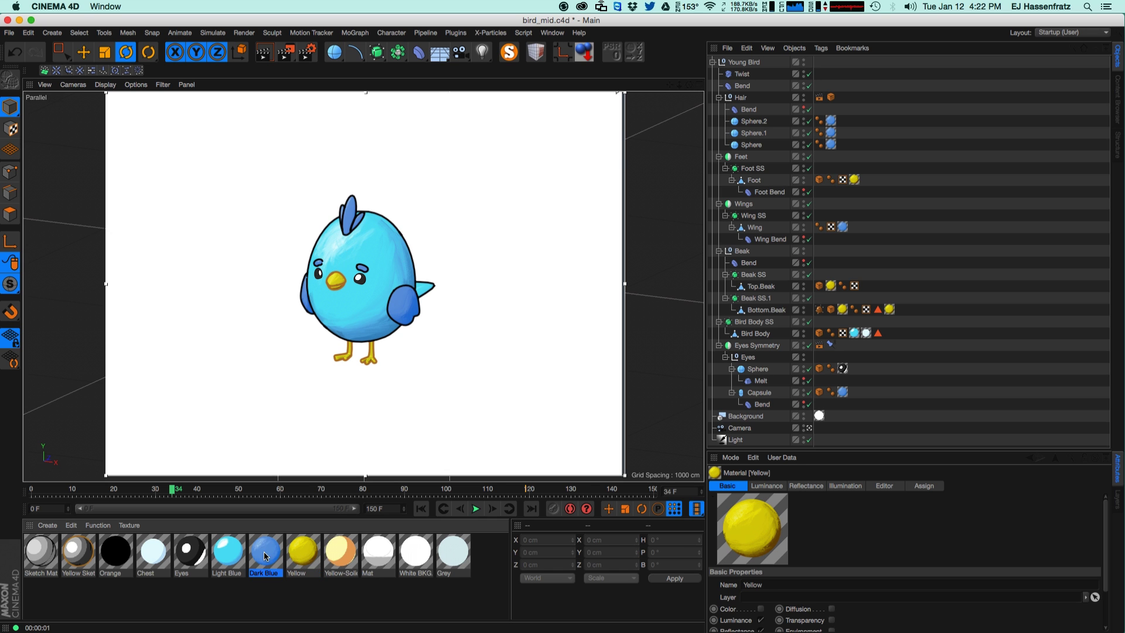
{"action": "left_click_drag", "start_coordinate": [491, 80], "coordinate": [667, 82]}
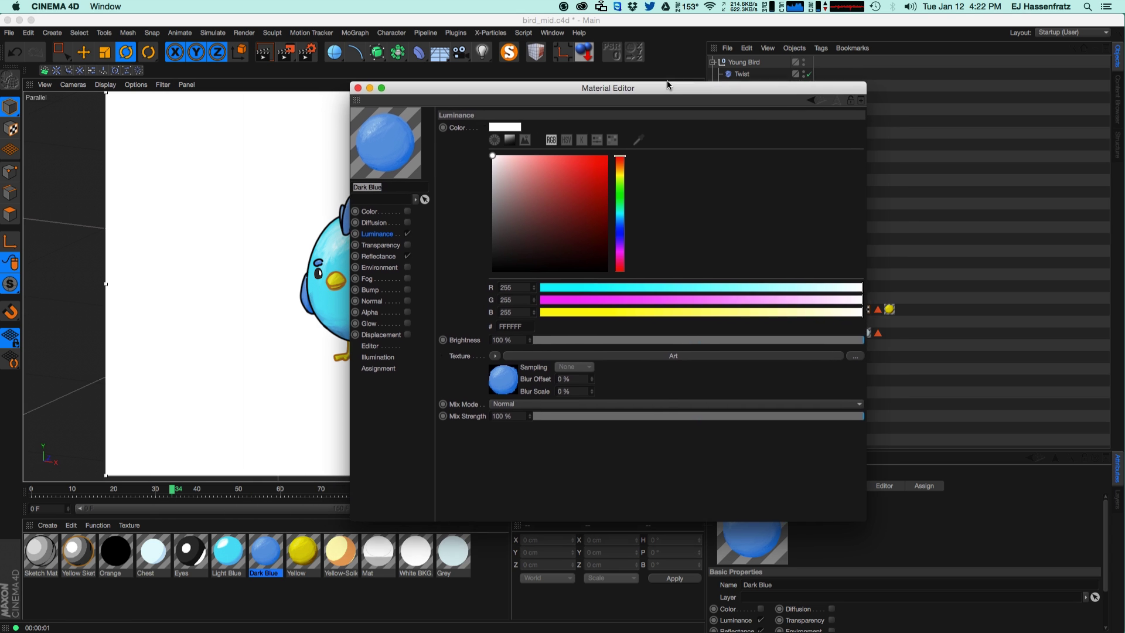
{"action": "left_click", "coordinate": [756, 353]}
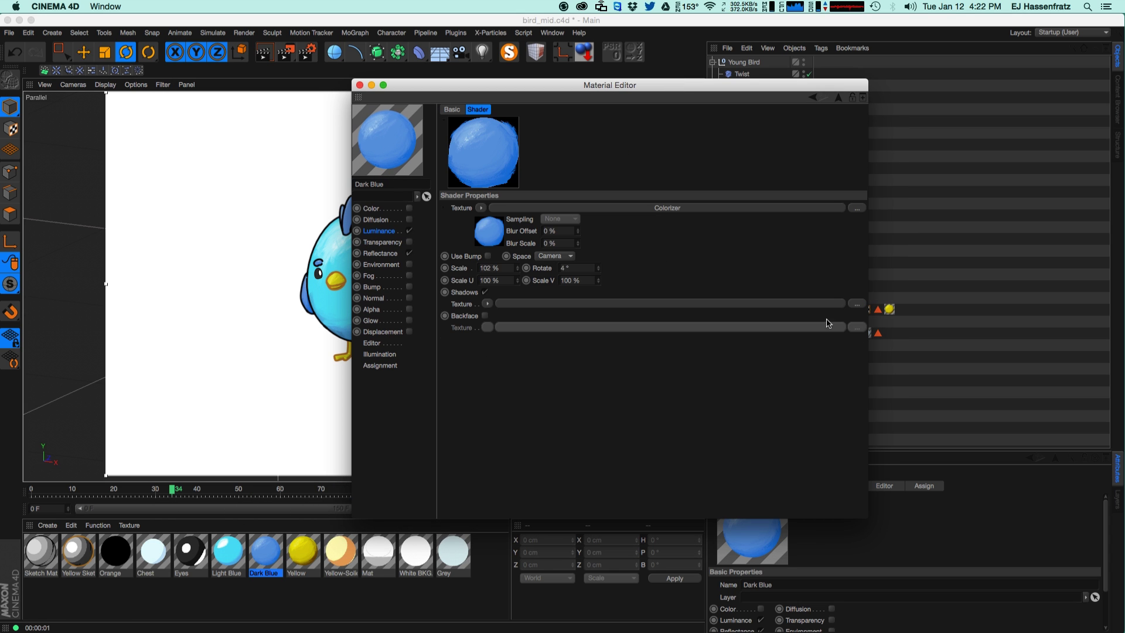
{"action": "left_click", "coordinate": [626, 207]}
{"action": "left_click_drag", "start_coordinate": [847, 298], "coordinate": [754, 290]}
Step: In the Yellow material's Colorizer gradient, shift the cream highlight knot and the bright yellow knot toward the brown end
{"action": "left_click", "coordinate": [315, 555]}
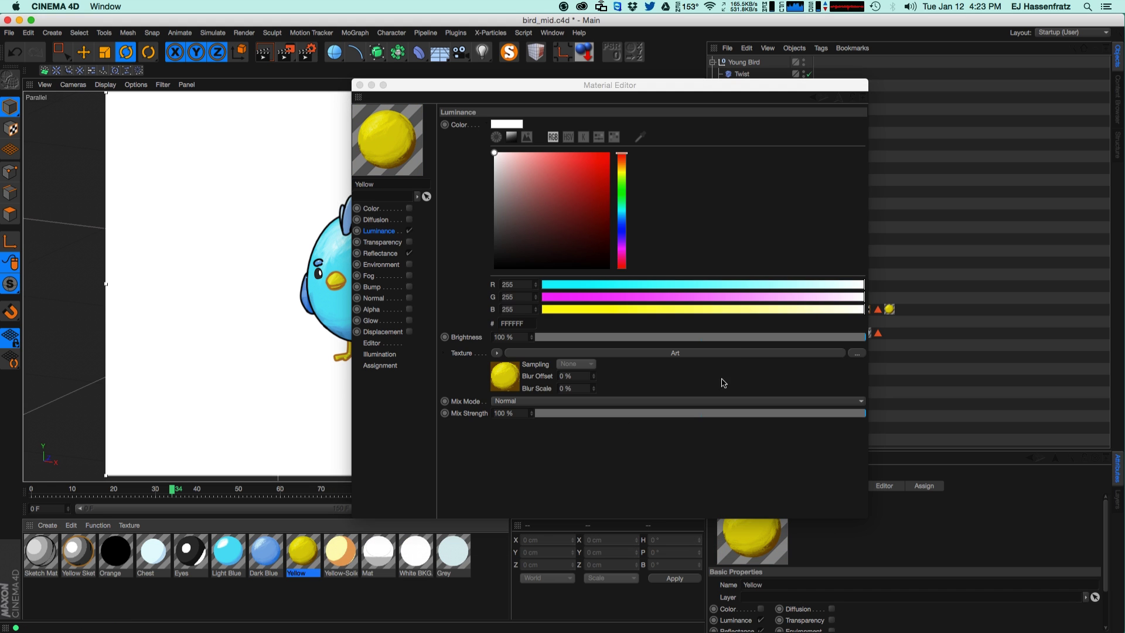
{"action": "left_click", "coordinate": [736, 353]}
{"action": "left_click", "coordinate": [791, 207]}
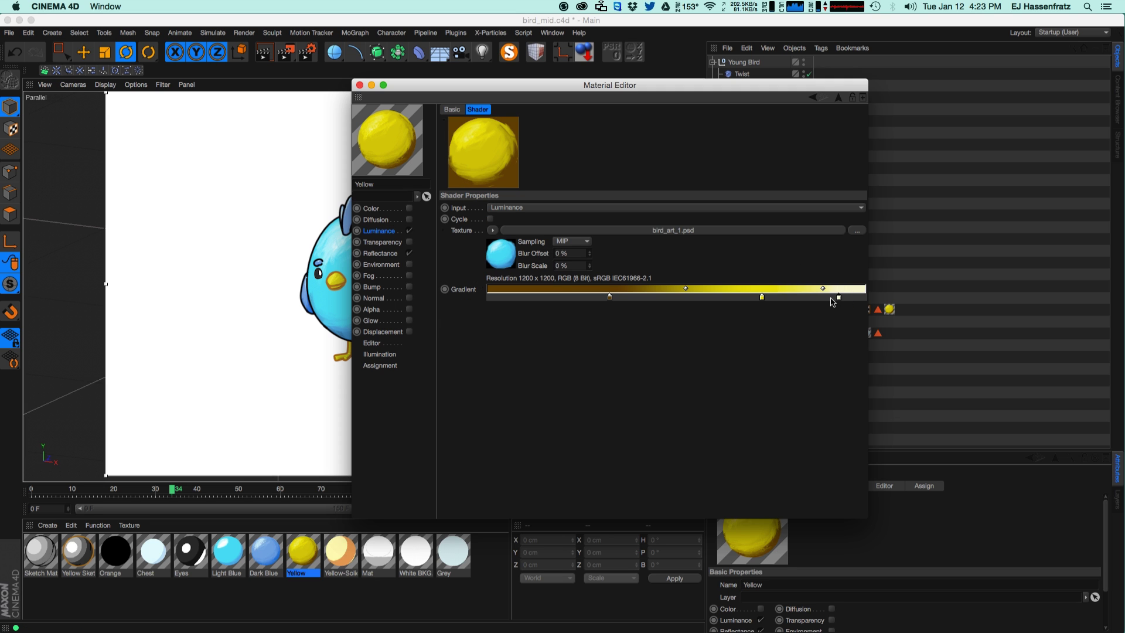
{"action": "left_click_drag", "start_coordinate": [838, 298], "coordinate": [727, 297]}
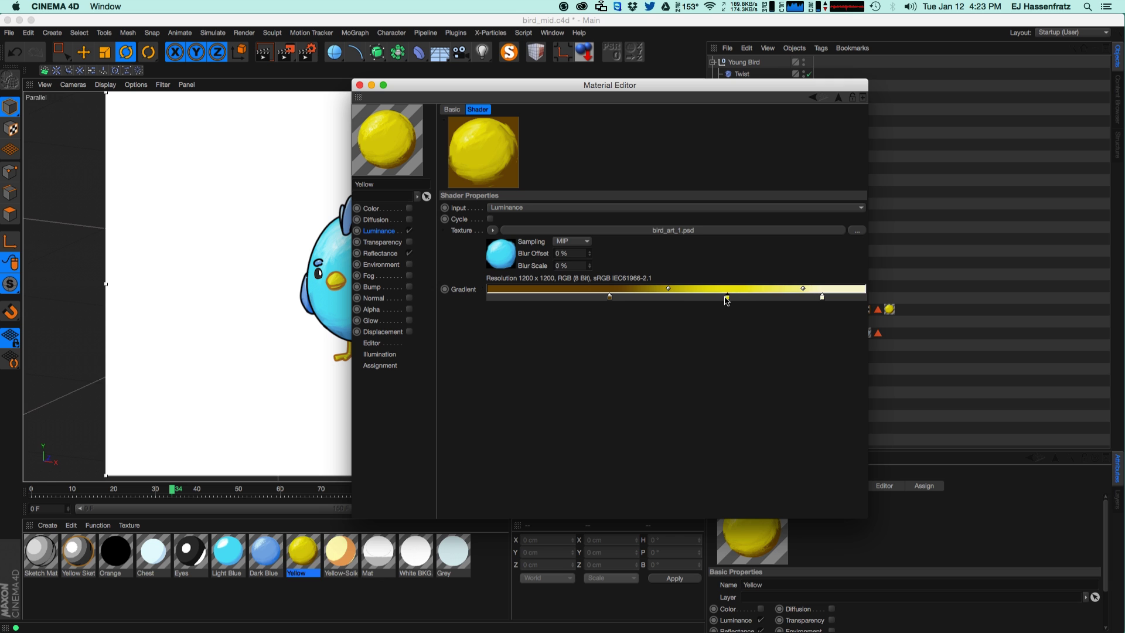
Step: Add a knot beside the gradient's dark brown one, and move the cream highlight knot slightly inward with its color set to FFFFF8
{"action": "double_click", "coordinate": [612, 298]}
{"action": "left_click", "coordinate": [591, 410]}
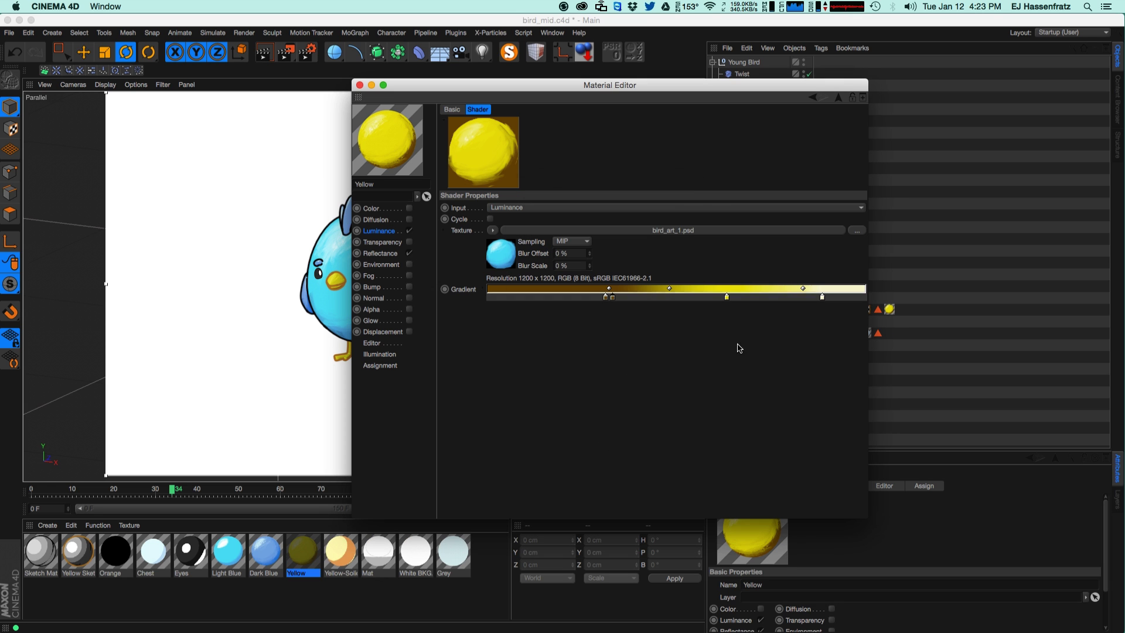
{"action": "left_click_drag", "start_coordinate": [822, 298], "coordinate": [811, 298]}
{"action": "double_click", "coordinate": [811, 297]}
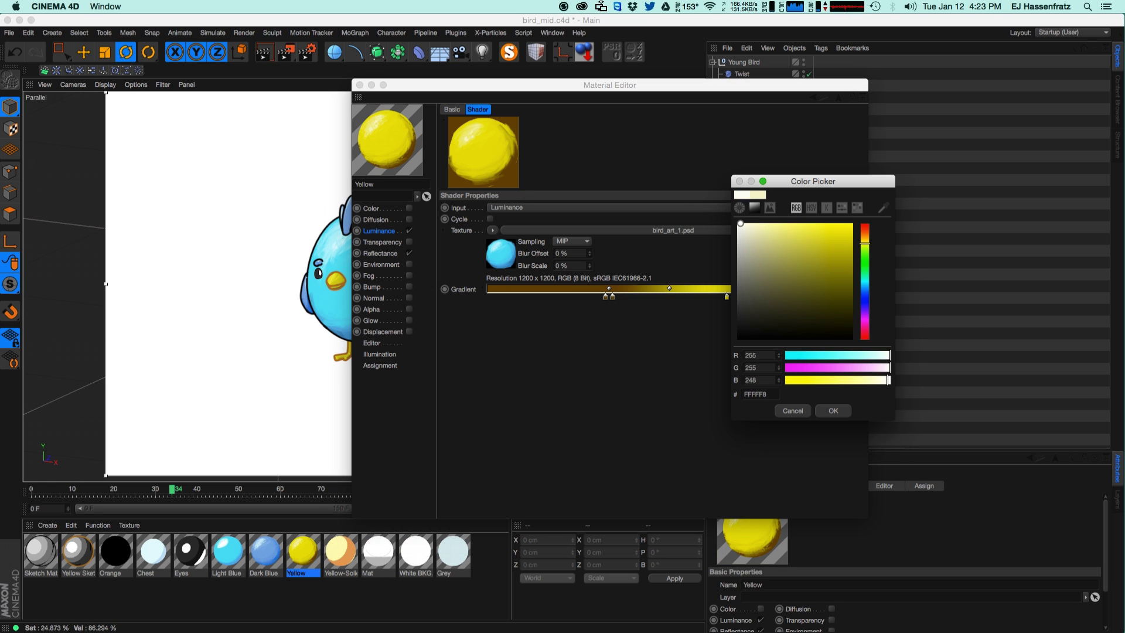
Step: Confirm the near-white colour FFFFF8 for the last gradient knot of the Yellow material and close the Material Editor
{"action": "left_click", "coordinate": [831, 409]}
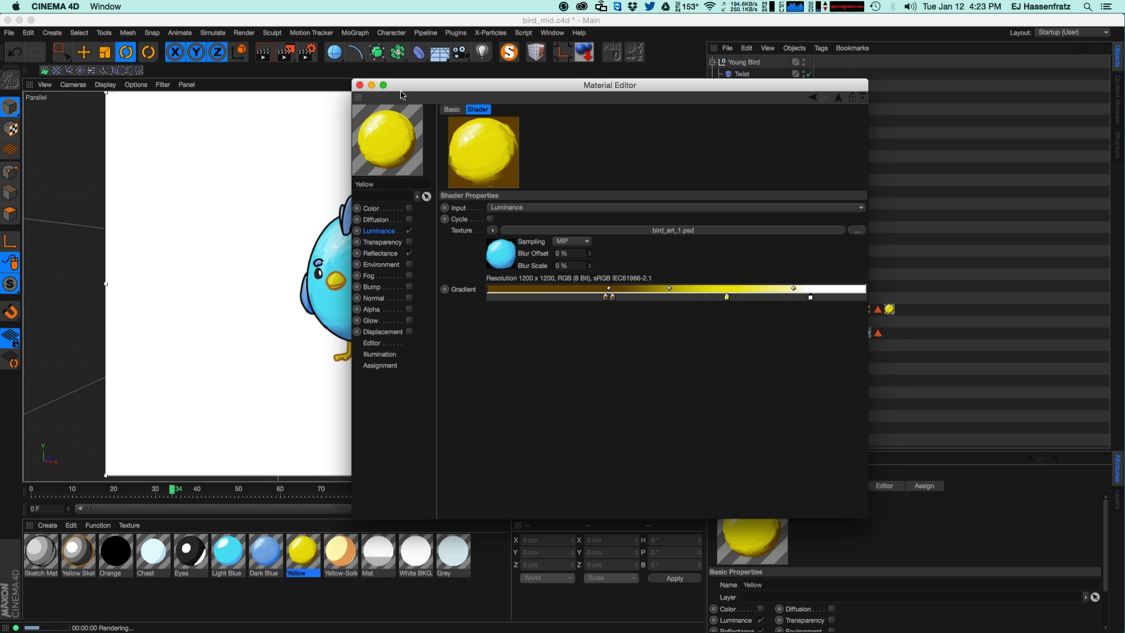
{"action": "left_click", "coordinate": [360, 85]}
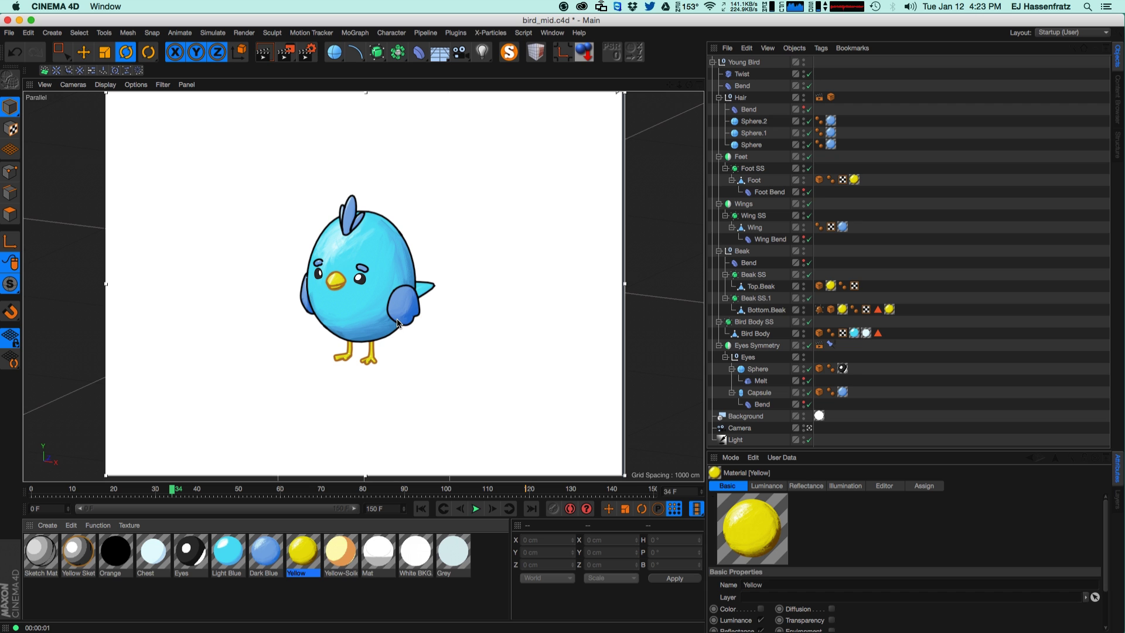
Step: Review the Light Blue material's luminance texture settings and close its editor
{"action": "double_click", "coordinate": [228, 551]}
{"action": "left_click_drag", "start_coordinate": [387, 82], "coordinate": [630, 73]}
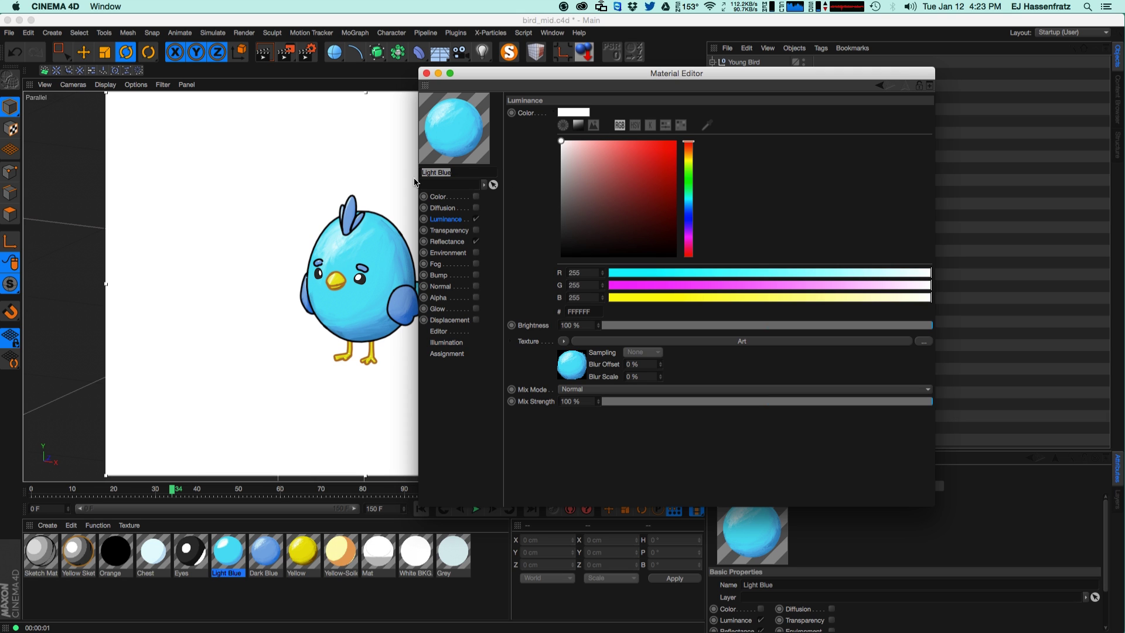
{"action": "left_click", "coordinate": [343, 286]}
{"action": "left_click", "coordinate": [426, 73]}
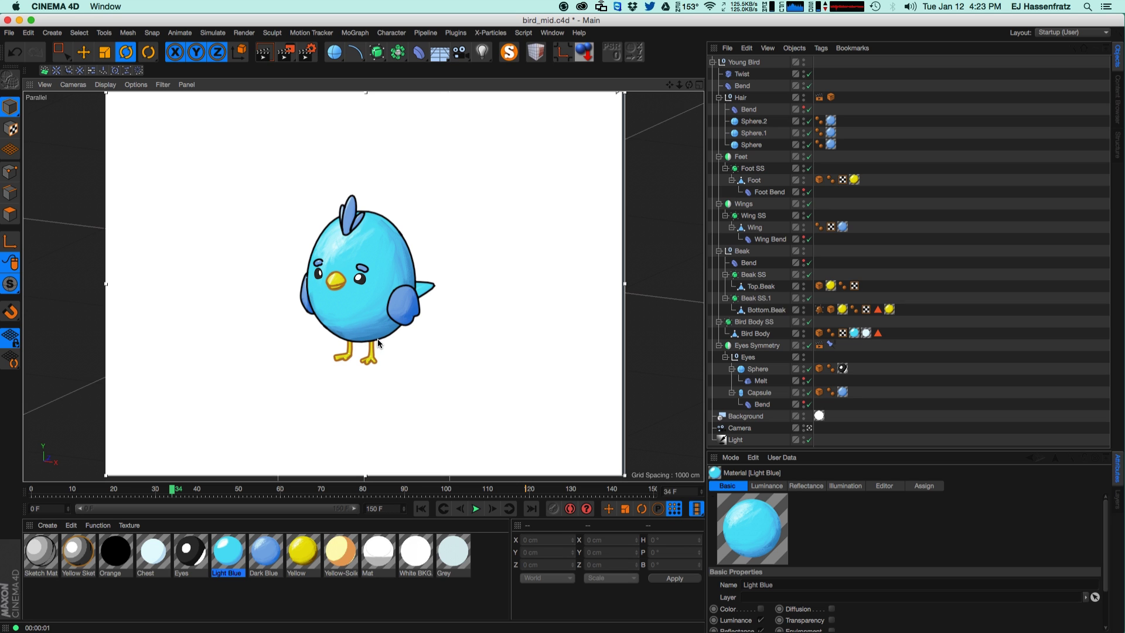
Step: Select the Young Bird null and switch to the Move tool
{"action": "left_click", "coordinate": [743, 62]}
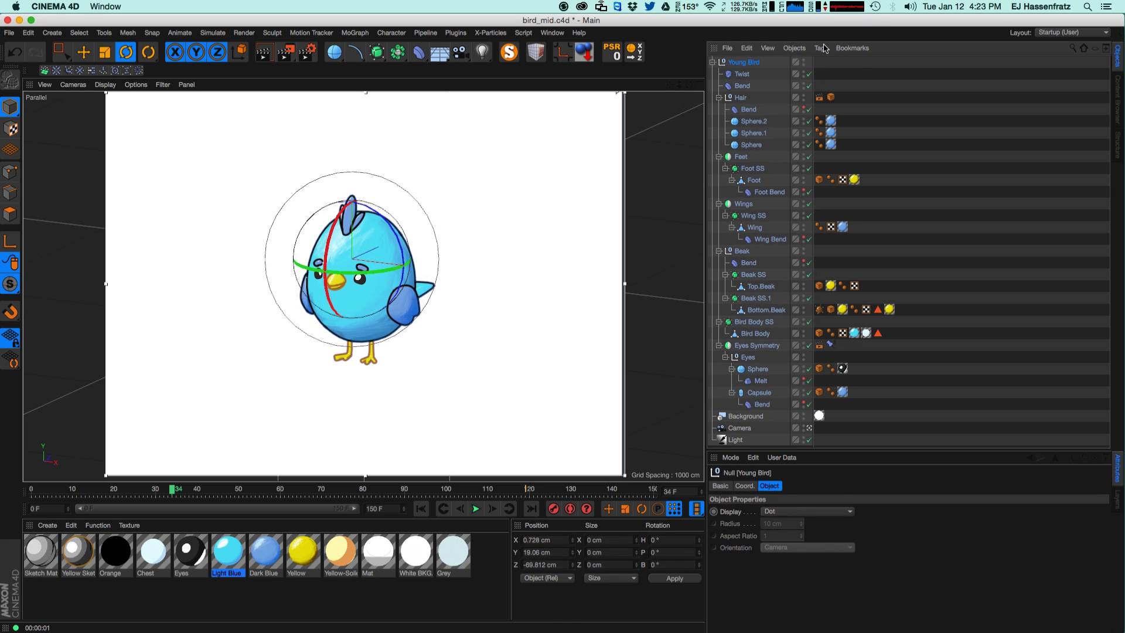
{"action": "key", "text": "e"}
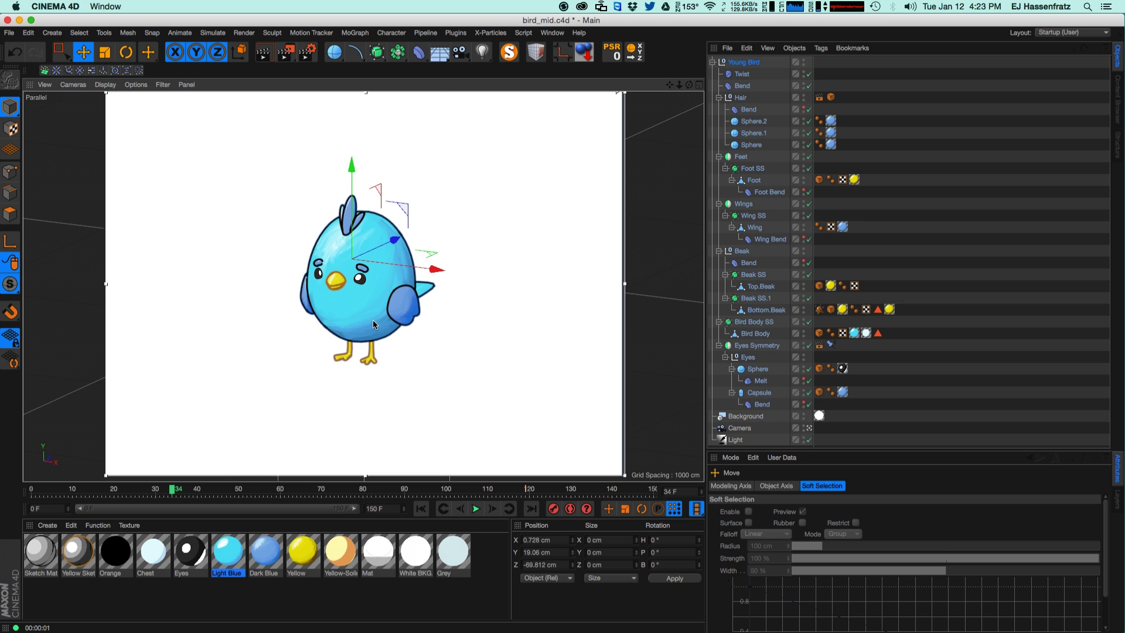
{"action": "right_click", "coordinate": [744, 62]}
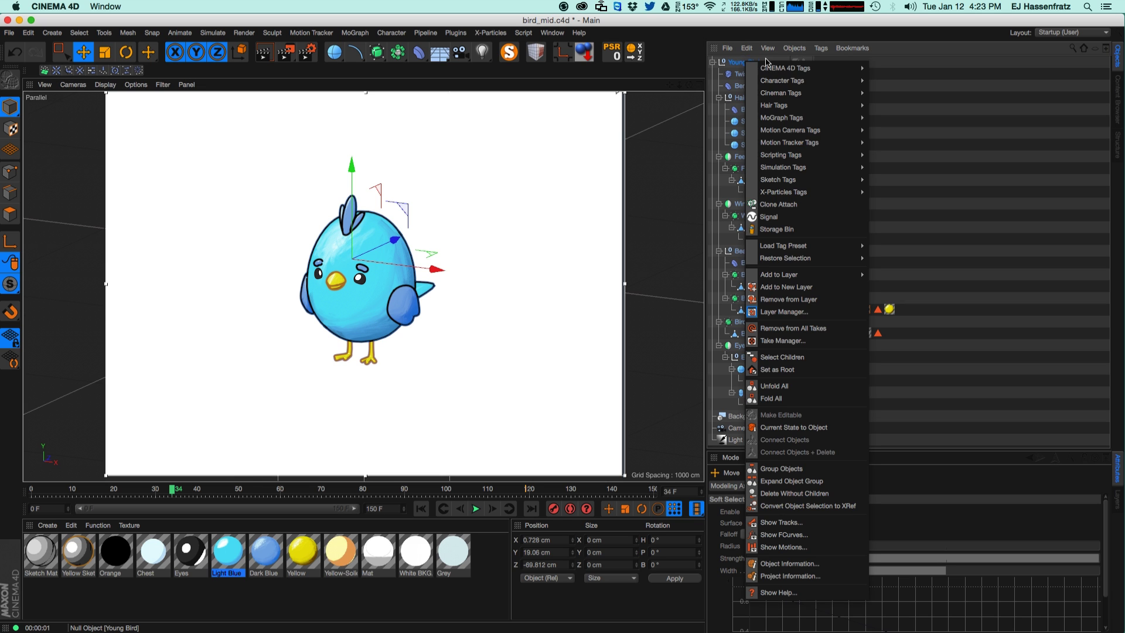
{"action": "left_click", "coordinate": [811, 387]}
Step: Set the renderer subdivision to 1 on the Bird Body SS subdivision surface and to 2 on Beak SS
{"action": "left_click", "coordinate": [762, 369]}
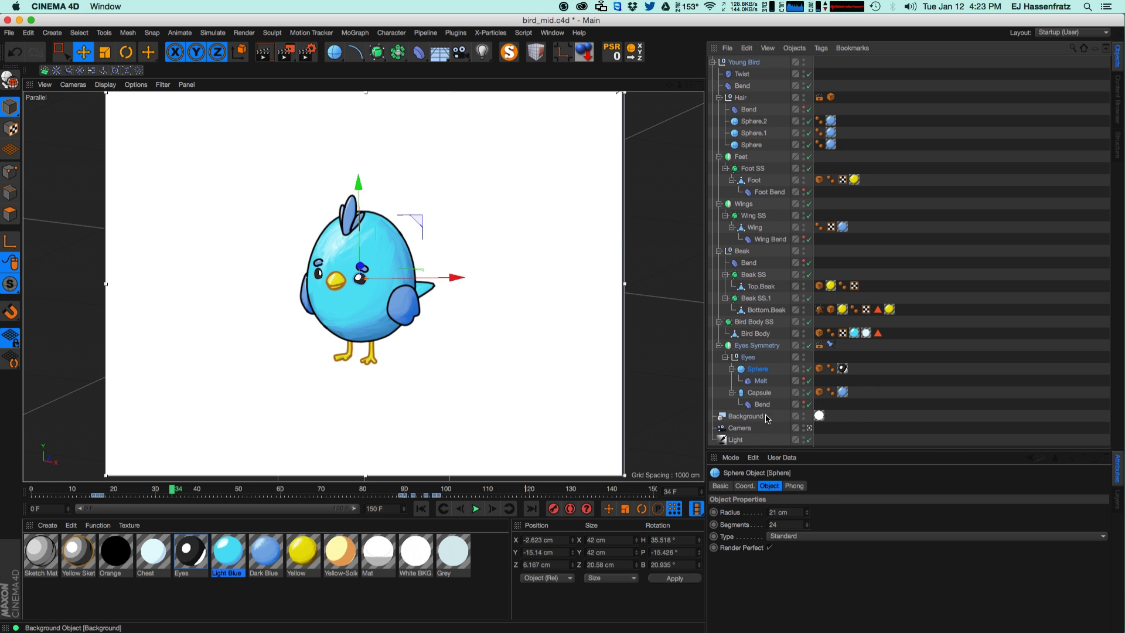
{"action": "key", "text": "Up"}
{"action": "key", "text": "Up"}
{"action": "key", "text": "Up"}
{"action": "key", "text": "Up"}
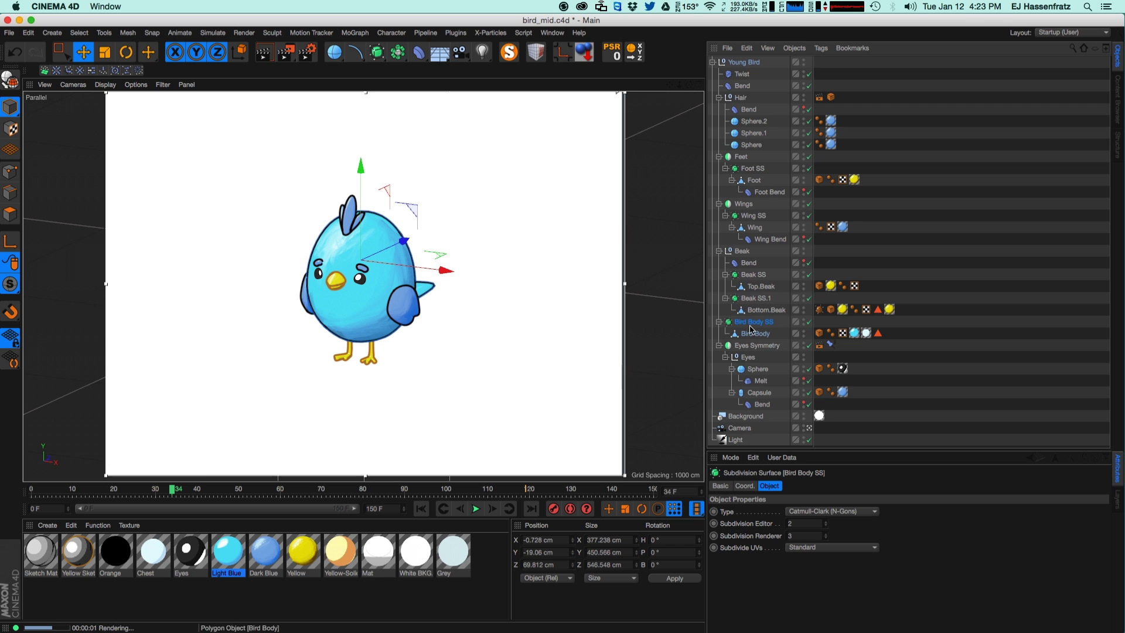
{"action": "left_click", "coordinate": [825, 538]}
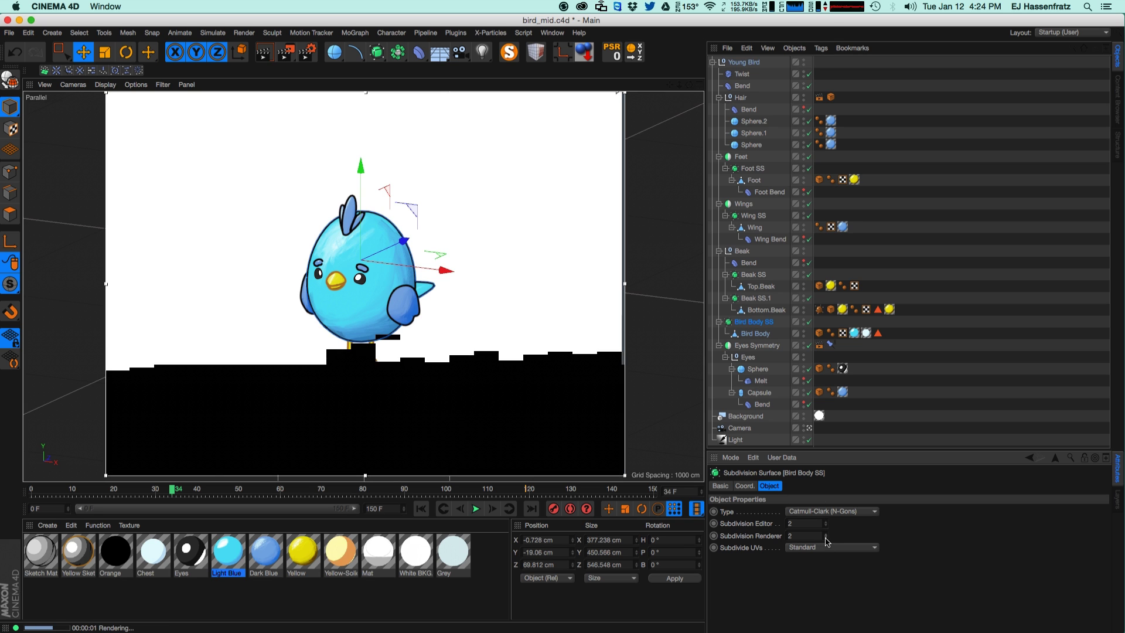
{"action": "left_click", "coordinate": [825, 538]}
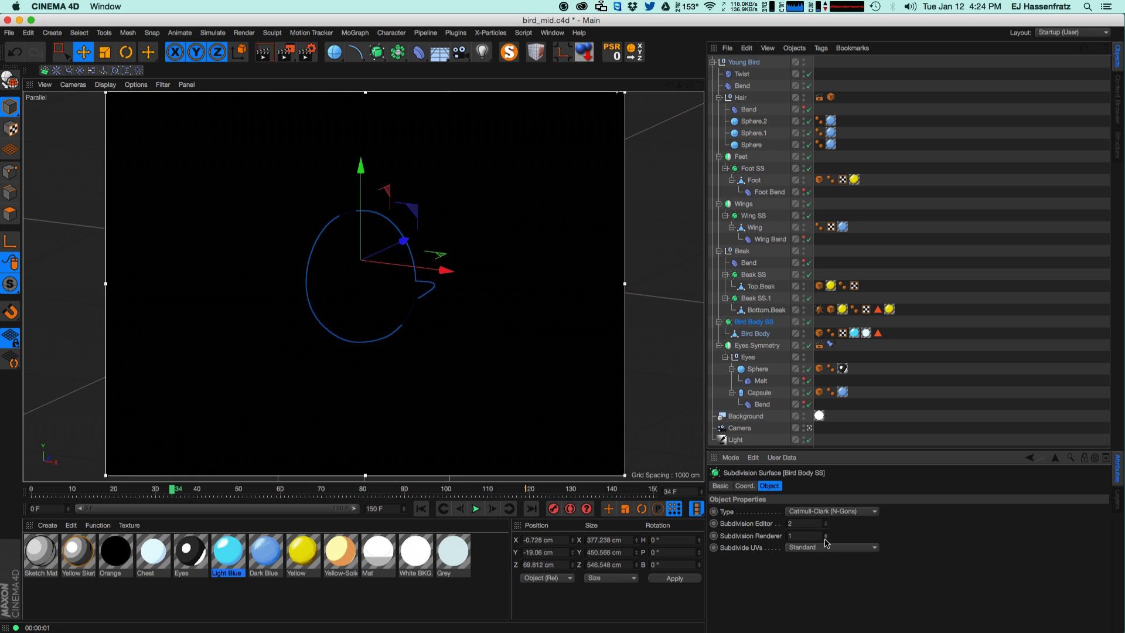
{"action": "left_click", "coordinate": [754, 274]}
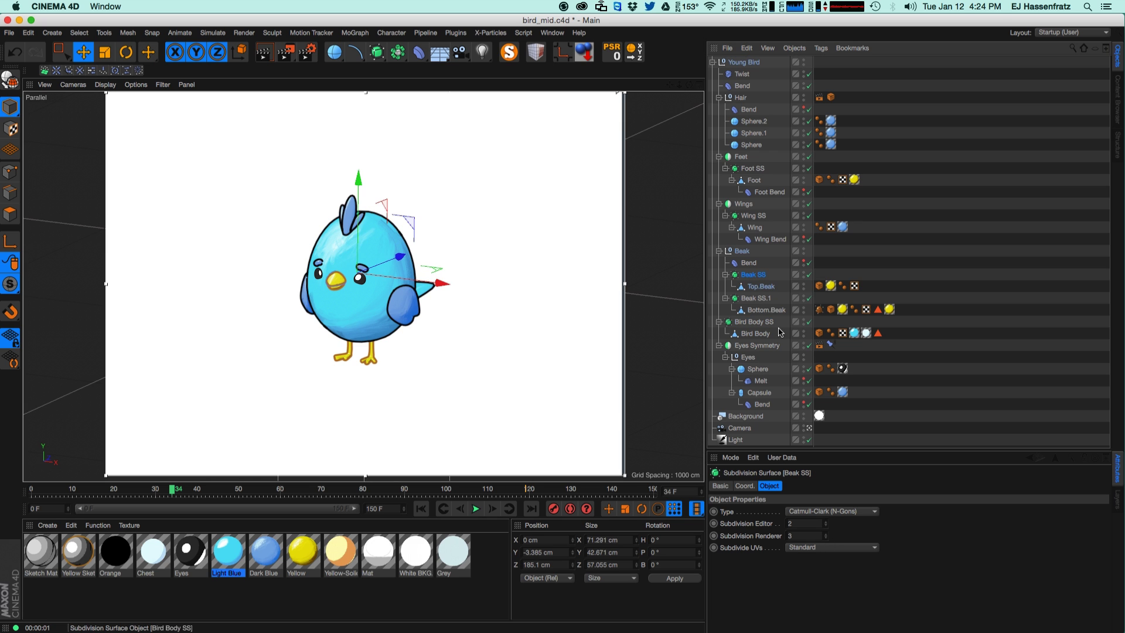
{"action": "left_click", "coordinate": [825, 538]}
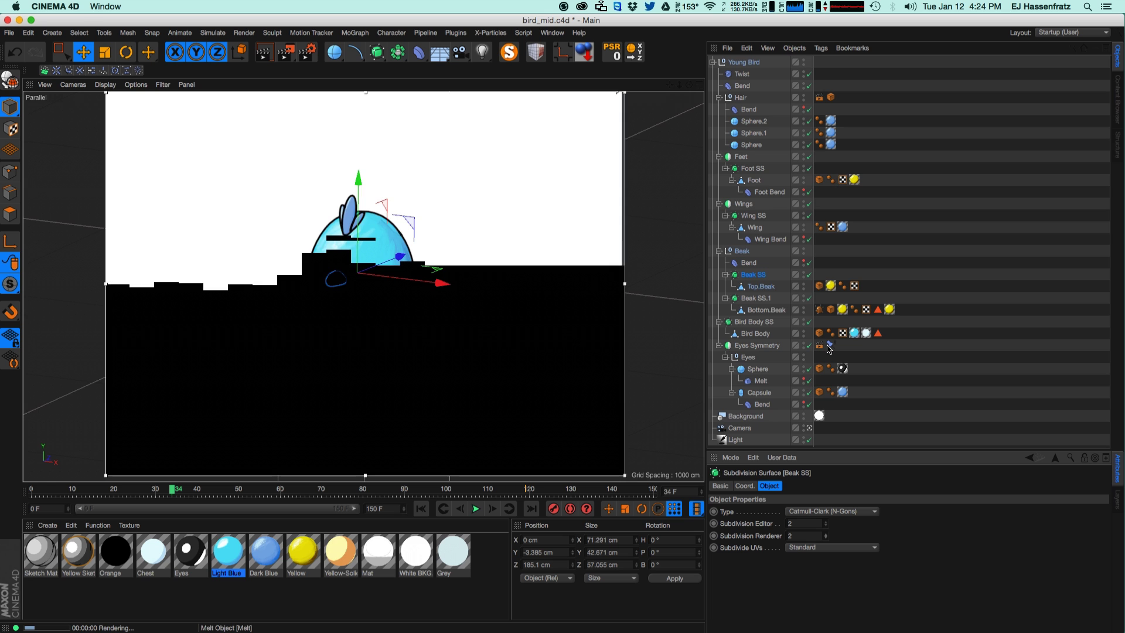
Step: Add a Display tag to the Young Bird null
{"action": "right_click", "coordinate": [737, 63]}
{"action": "left_click", "coordinate": [715, 63]}
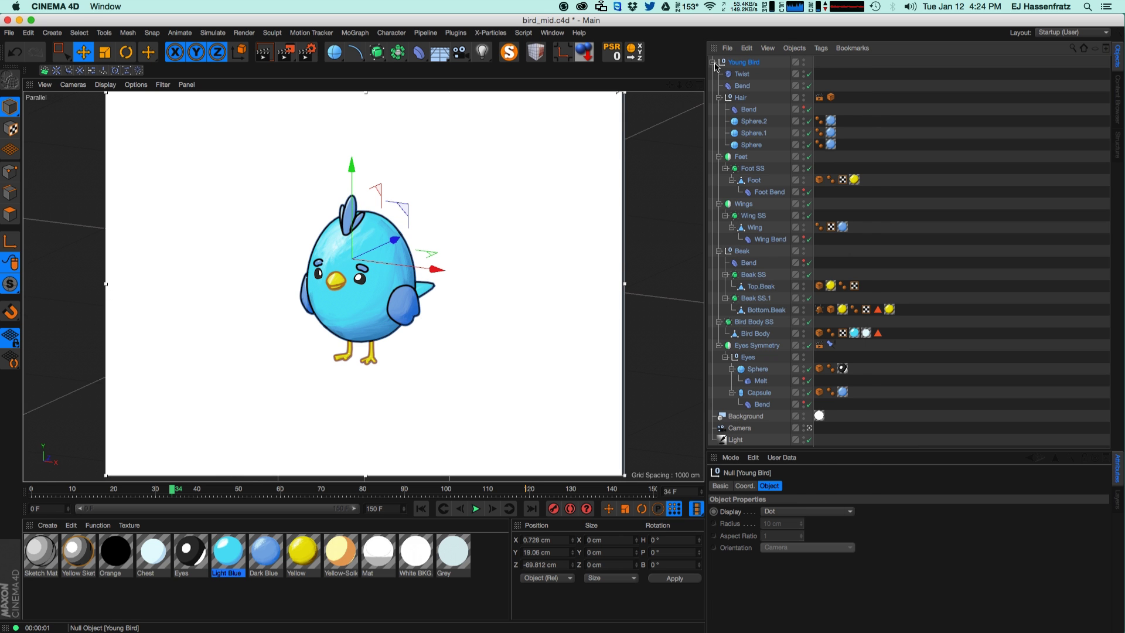
{"action": "left_click", "coordinate": [713, 63]}
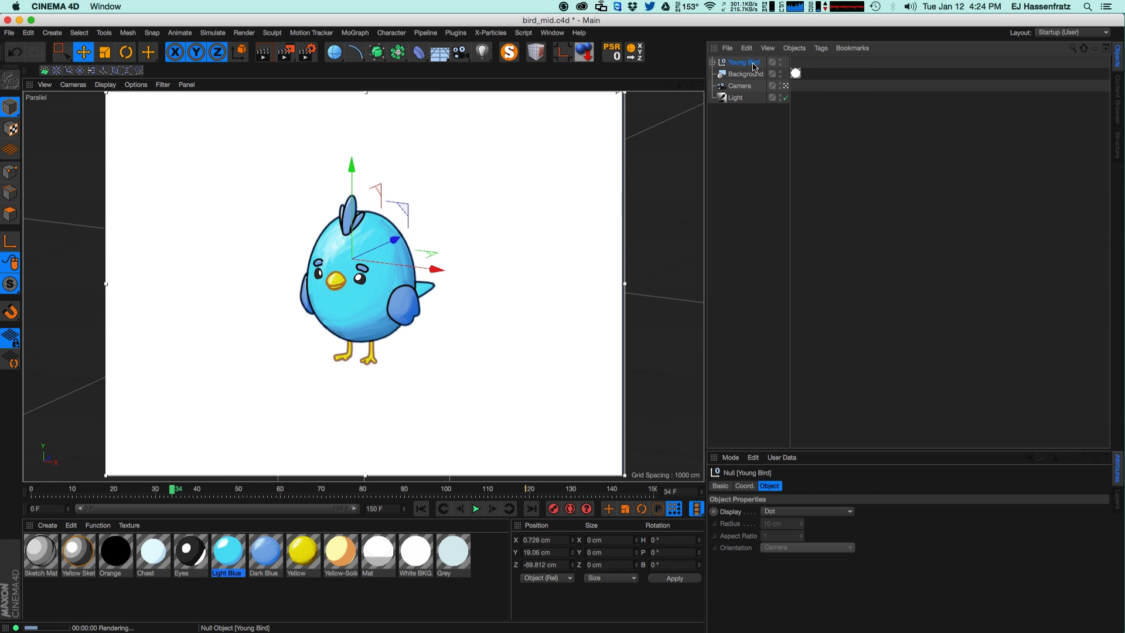
{"action": "left_click", "coordinate": [713, 62]}
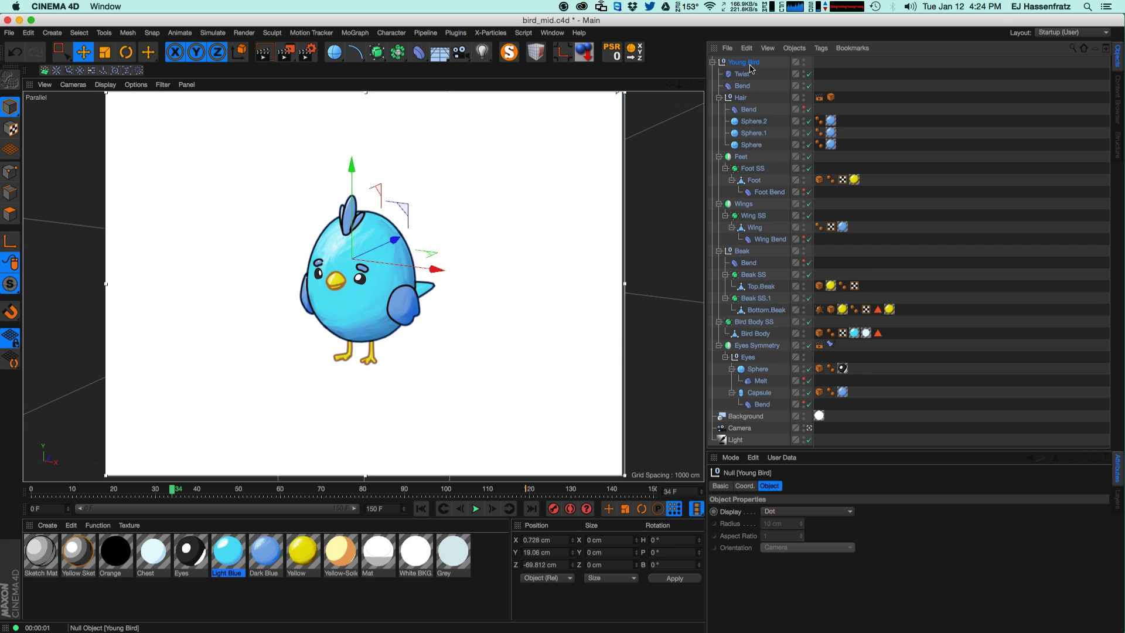
{"action": "right_click", "coordinate": [744, 63]}
{"action": "mouse_move", "coordinate": [773, 81]}
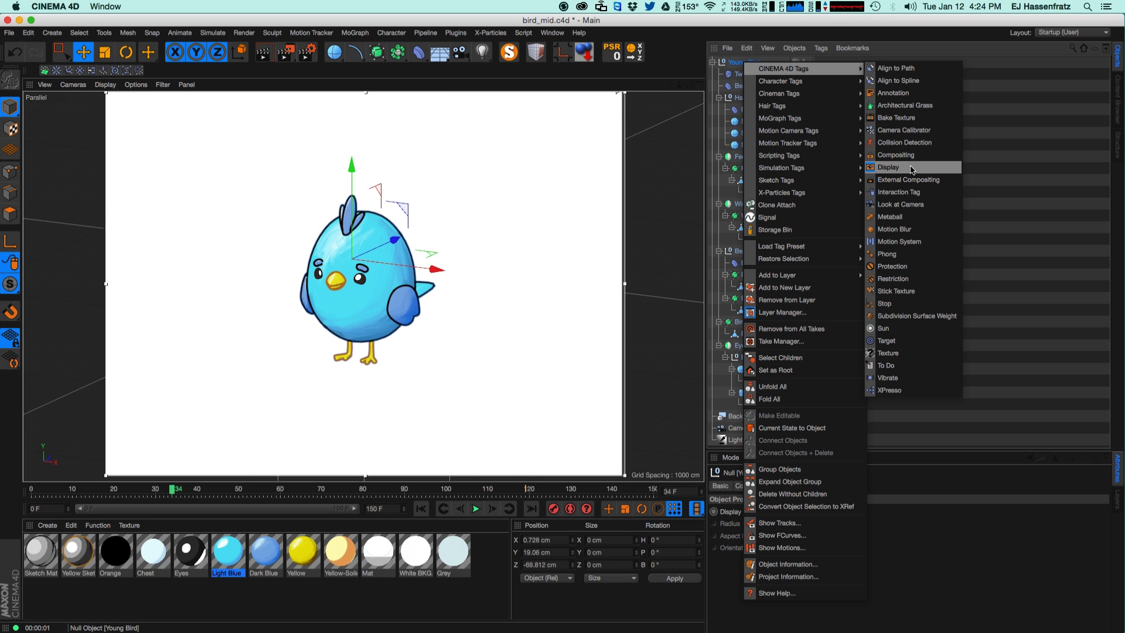
{"action": "left_click", "coordinate": [891, 167]}
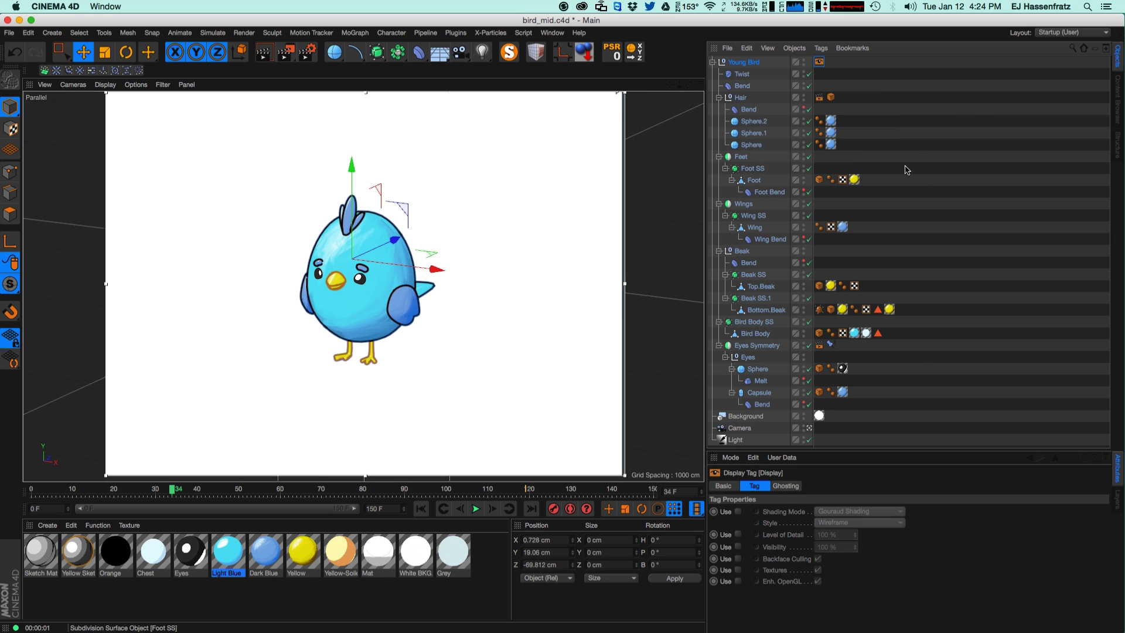
Step: Enable the Display tag's Level of Detail override, set it to 40 %, and refresh the render preview
{"action": "key", "text": "ctrl+r"}
{"action": "left_click", "coordinate": [738, 534]}
{"action": "left_click_drag", "start_coordinate": [856, 536], "coordinate": [853, 580]}
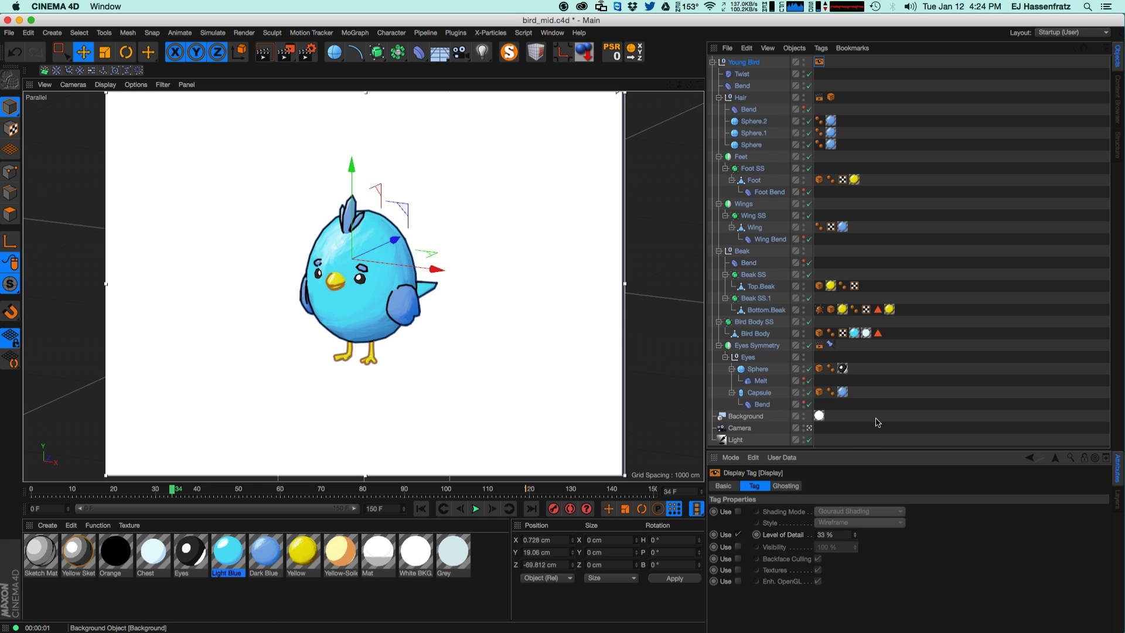
{"action": "left_click_drag", "start_coordinate": [856, 535], "coordinate": [856, 532]}
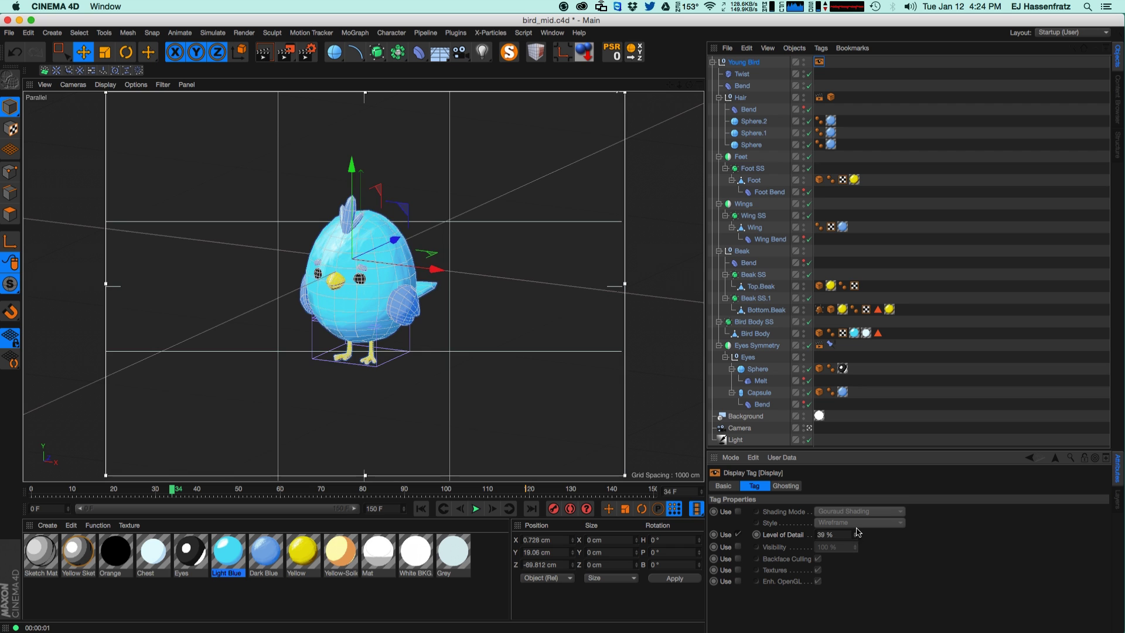
{"action": "key", "text": "ctrl+r"}
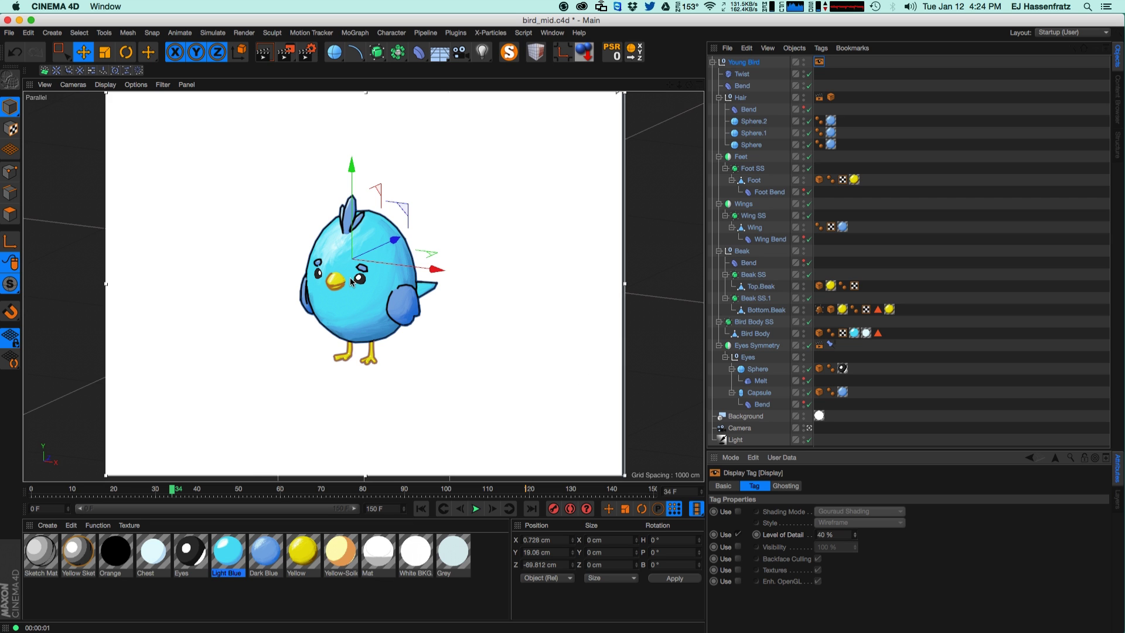
Step: Turn off the interactive render region to return to the shaded wireframe view
{"action": "left_click", "coordinate": [359, 301]}
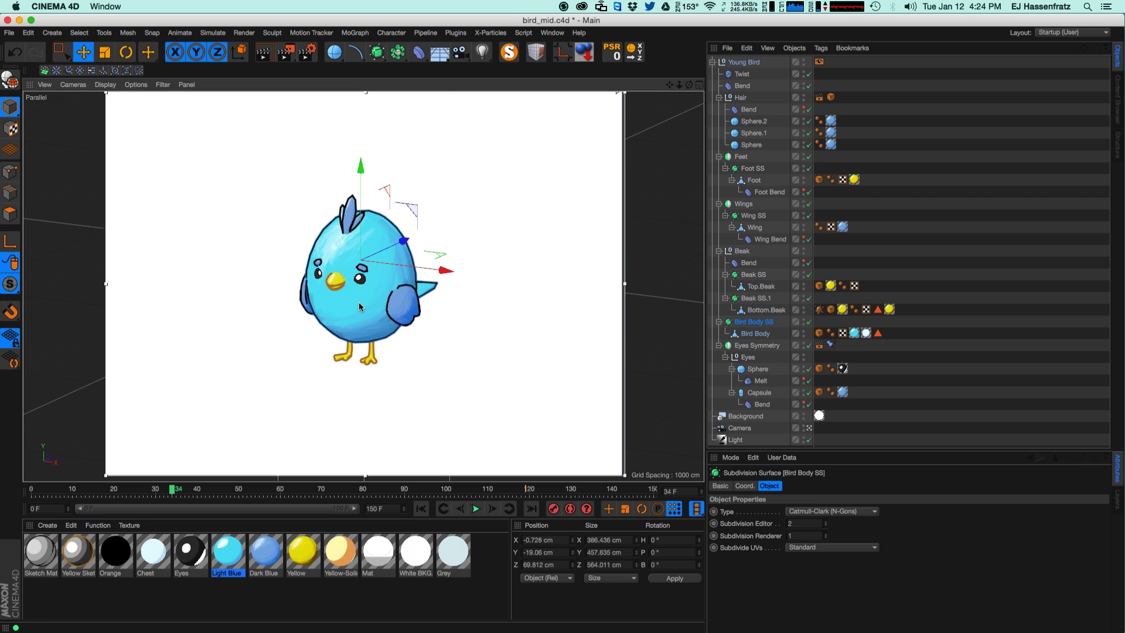
{"action": "left_click", "coordinate": [899, 274]}
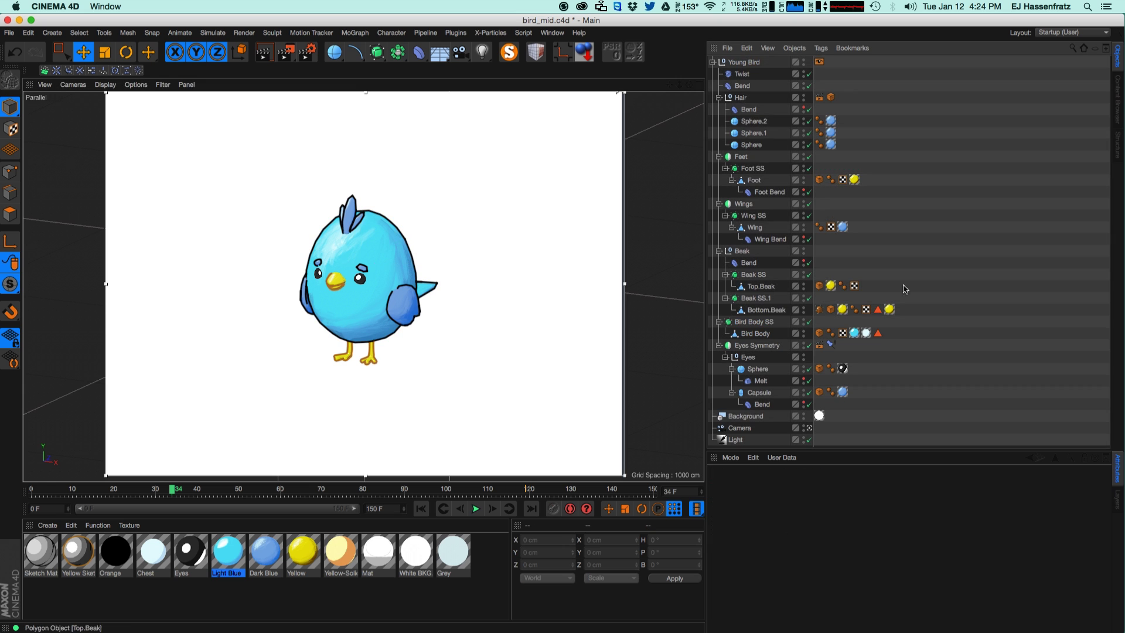
{"action": "left_click", "coordinate": [416, 324]}
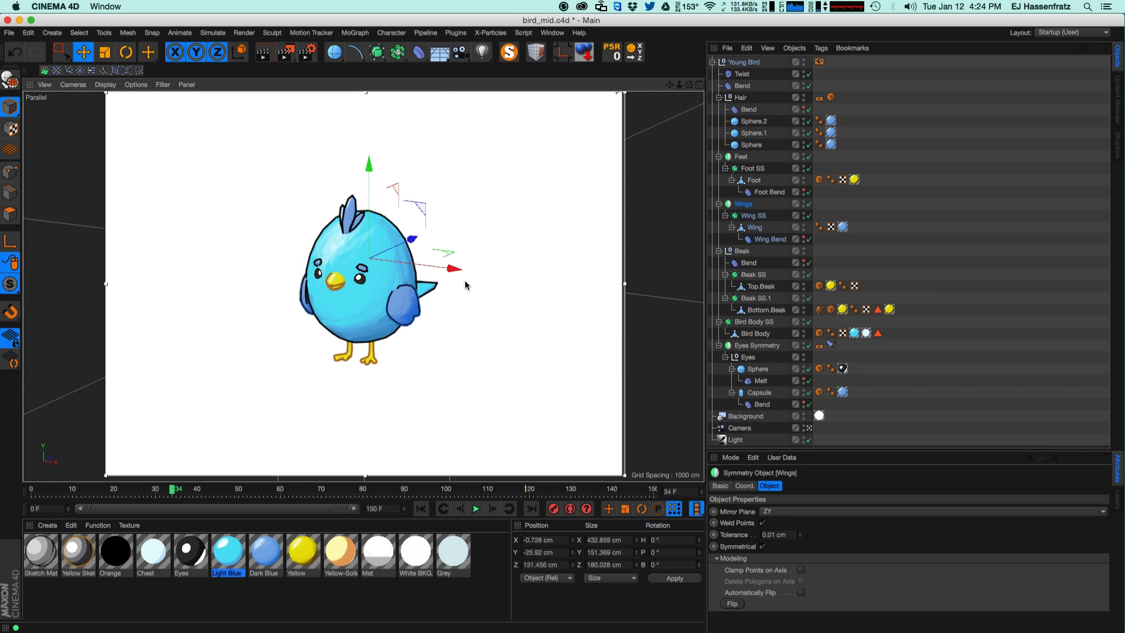
{"action": "key", "text": "alt+r"}
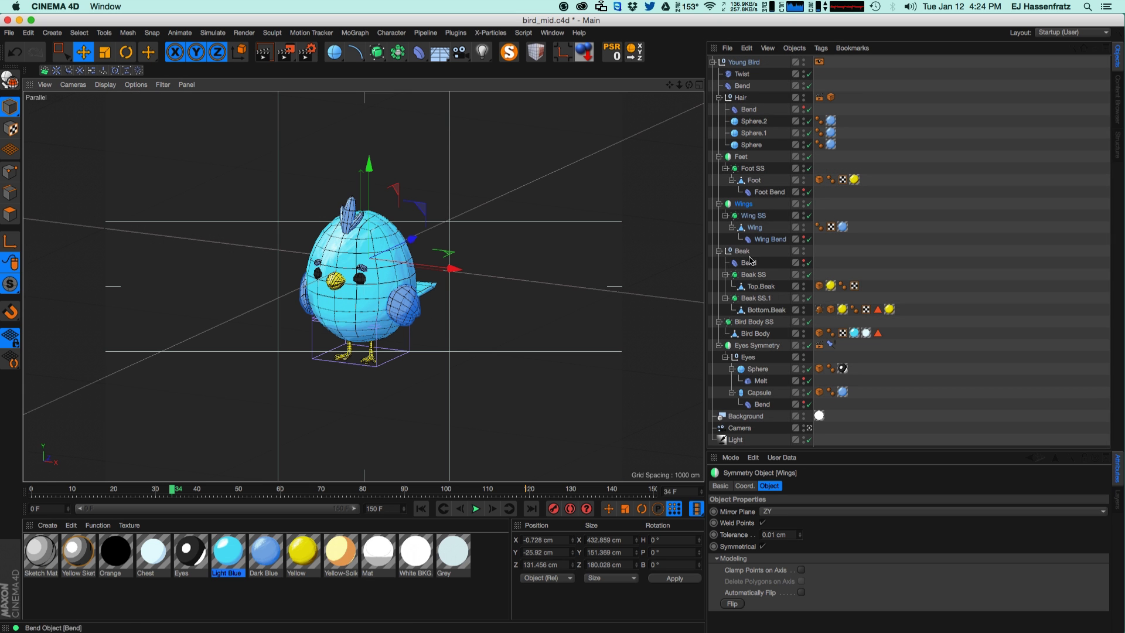
Step: Move the Wing polygon object to about X -17, Y 9.3, Z -0.4 cm and render the view
{"action": "left_click", "coordinate": [738, 232]}
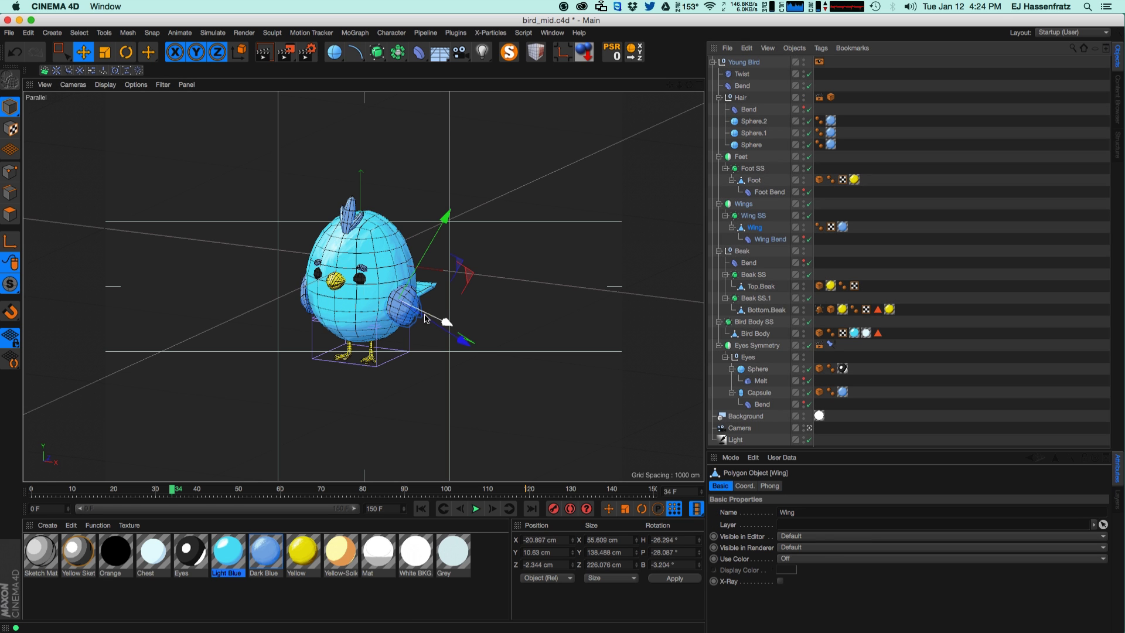
{"action": "left_click_drag", "start_coordinate": [448, 288], "coordinate": [409, 319]}
{"action": "key", "text": "super+r"}
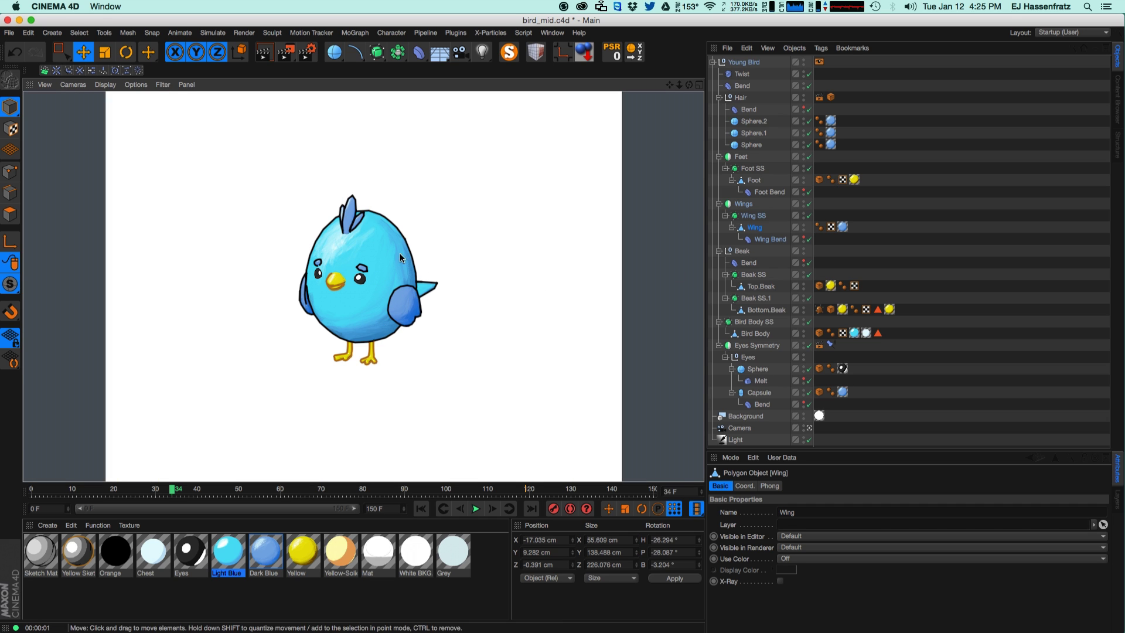
{"action": "left_click", "coordinate": [1007, 204]}
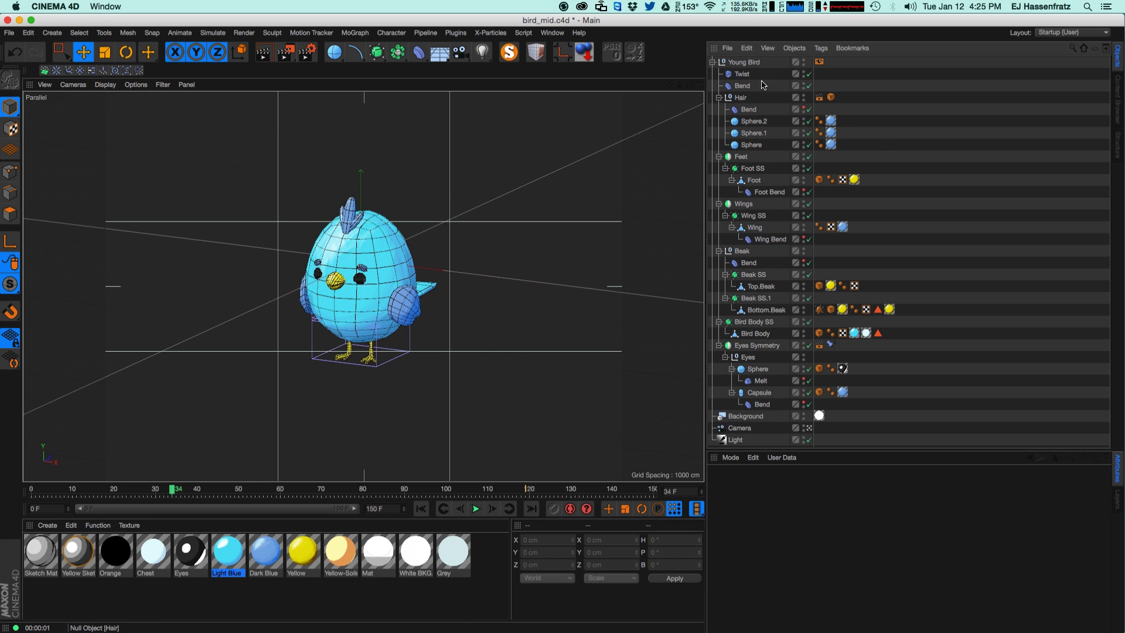
Step: Add a Displacer deformer and place it as the first child of the Young Bird null
{"action": "left_click", "coordinate": [417, 53]}
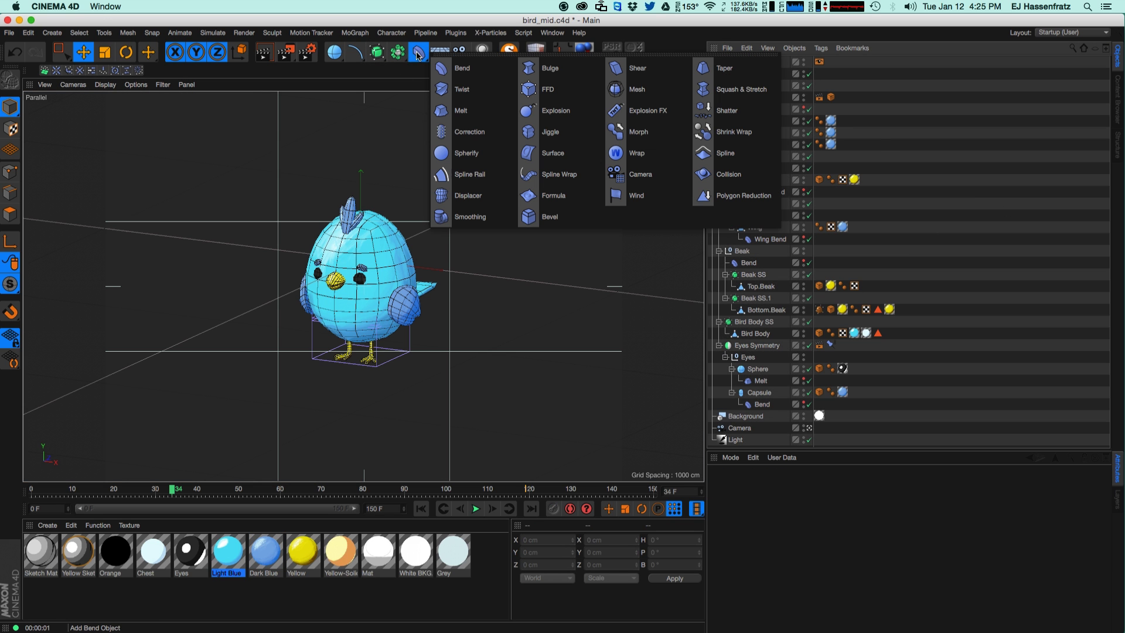
{"action": "left_click", "coordinate": [485, 198]}
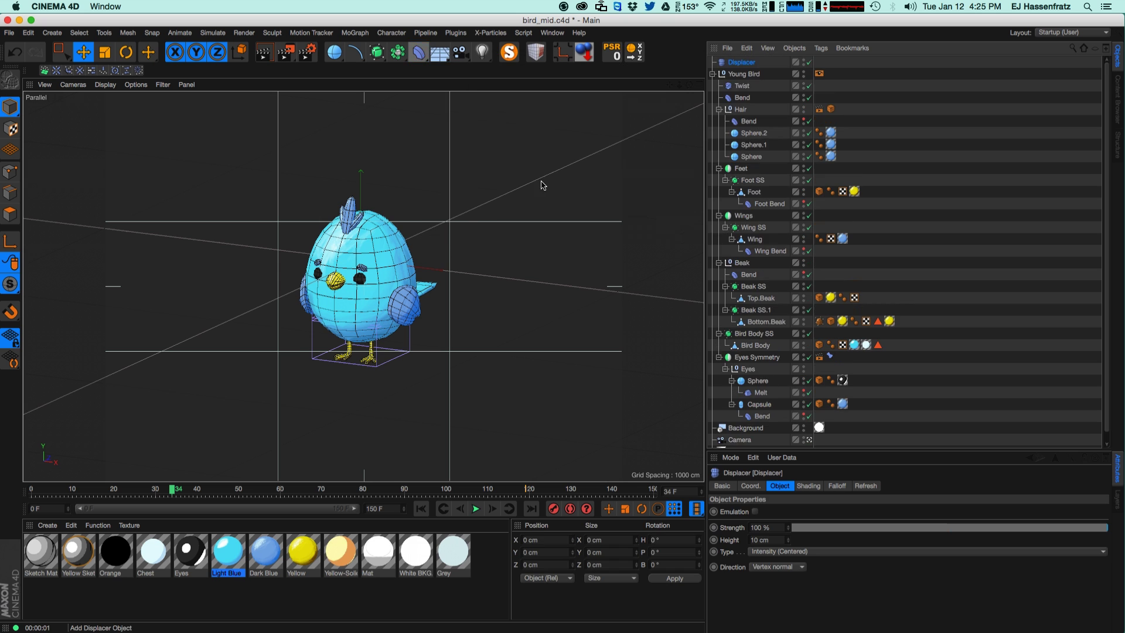
{"action": "left_click_drag", "start_coordinate": [741, 65], "coordinate": [744, 74]}
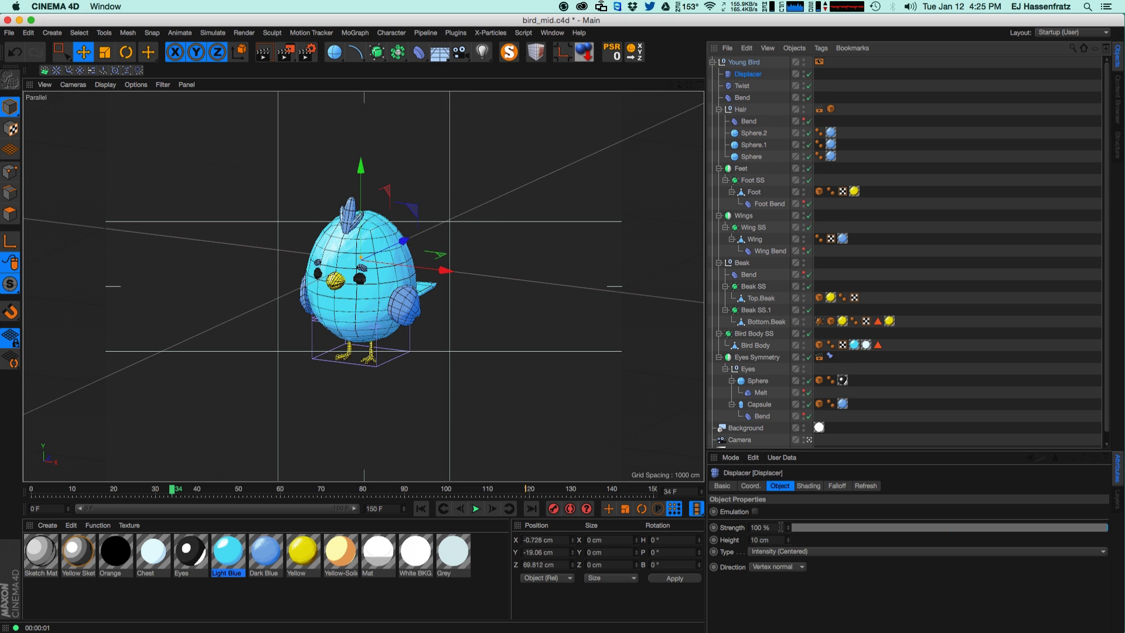
Step: Load a Noise shader into the Displacer's shading and open the Noise shader's settings
{"action": "left_click_drag", "start_coordinate": [846, 456], "coordinate": [845, 410]}
{"action": "left_click", "coordinate": [809, 439]}
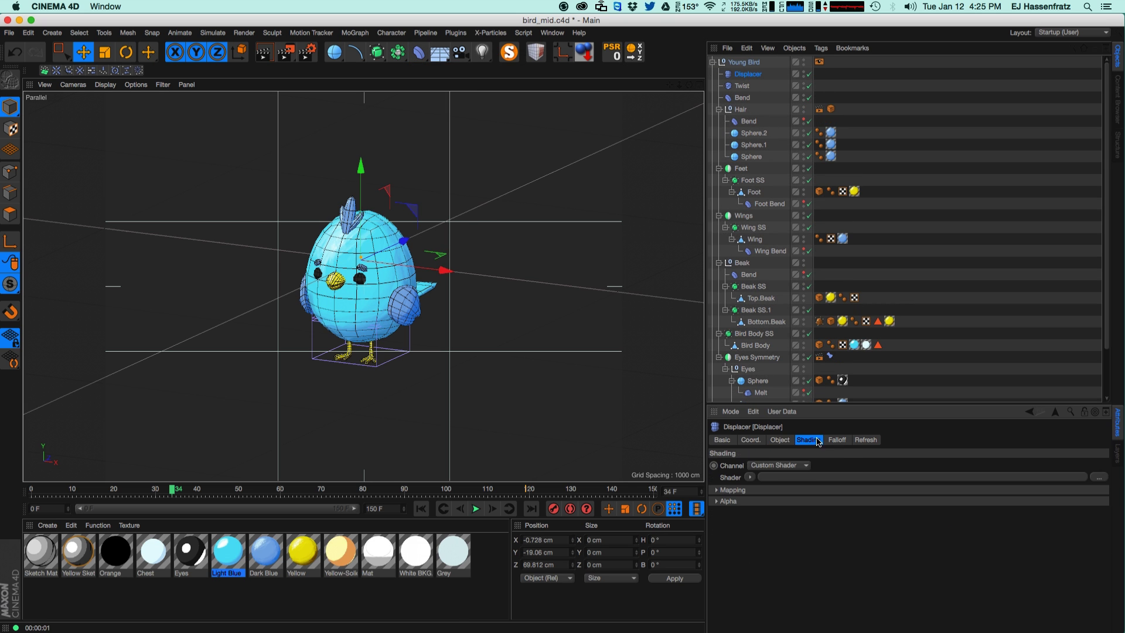
{"action": "left_click", "coordinate": [749, 478]}
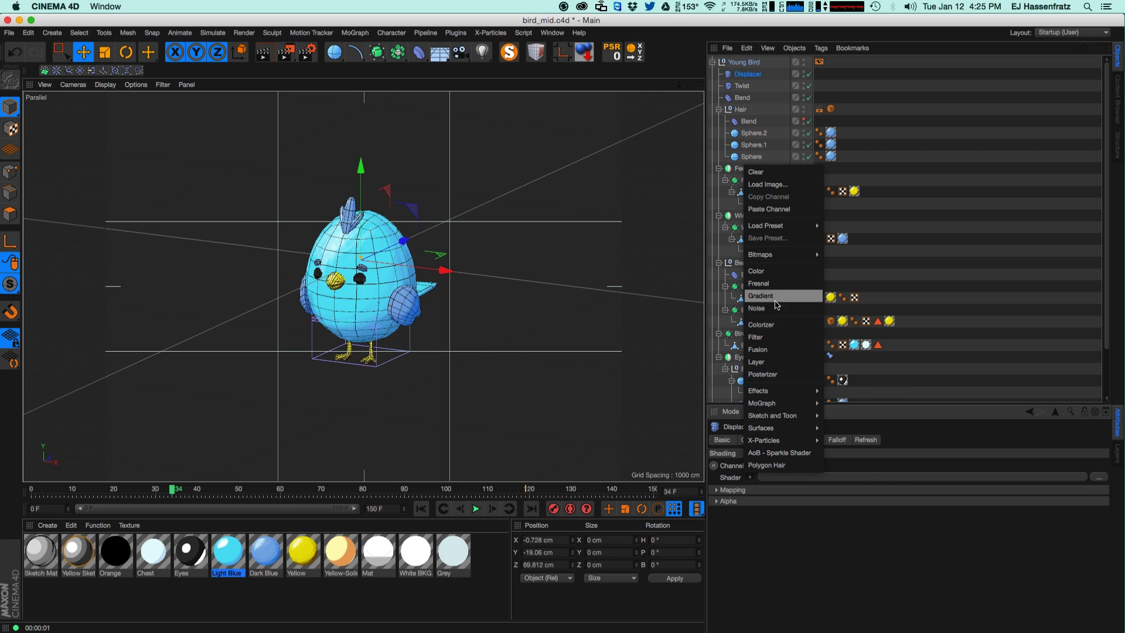
{"action": "left_click", "coordinate": [757, 308]}
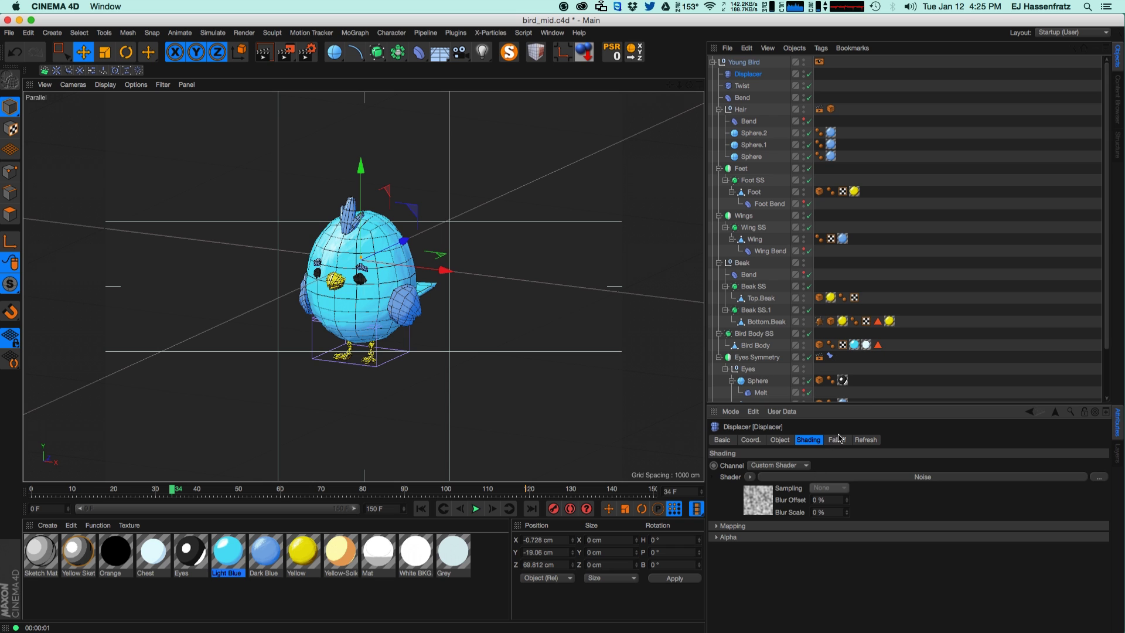
{"action": "left_click_drag", "start_coordinate": [868, 404], "coordinate": [870, 352]}
{"action": "left_click", "coordinate": [865, 424]}
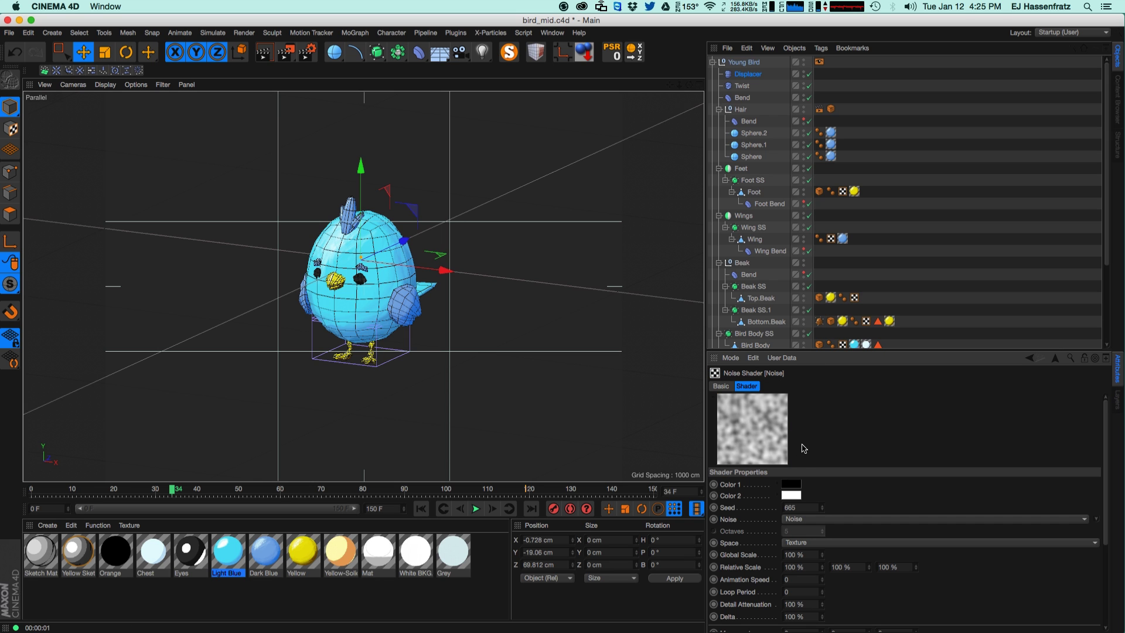
Step: Set the Displacer's Noise shader to VL Noise with a global scale of 288% and render the view
{"action": "left_click", "coordinate": [826, 521]}
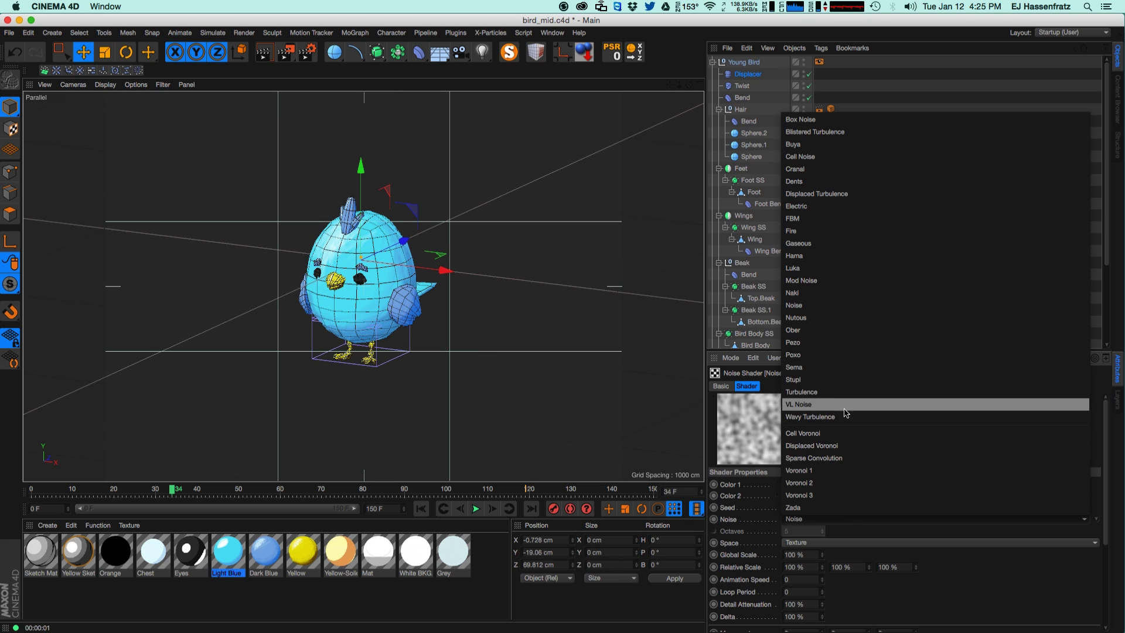
{"action": "left_click", "coordinate": [807, 406]}
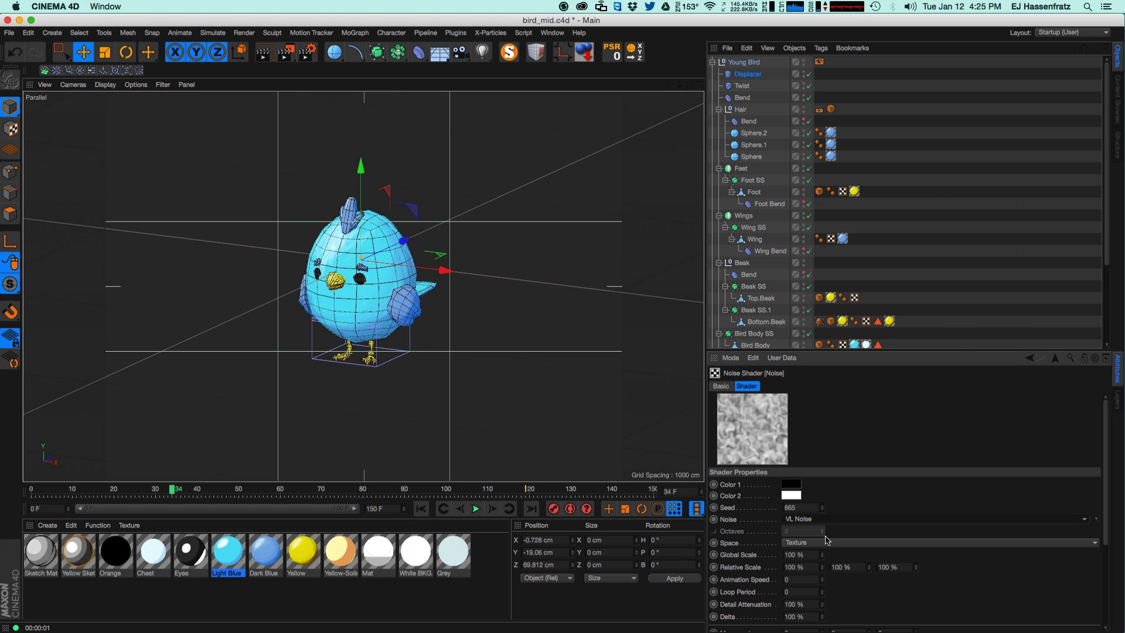
{"action": "mouse_move", "coordinate": [824, 558]}
{"action": "left_mouse_down"}
{"action": "mouse_move", "coordinate": [833, 543]}
{"action": "mouse_move", "coordinate": [826, 556]}
{"action": "left_mouse_up"}
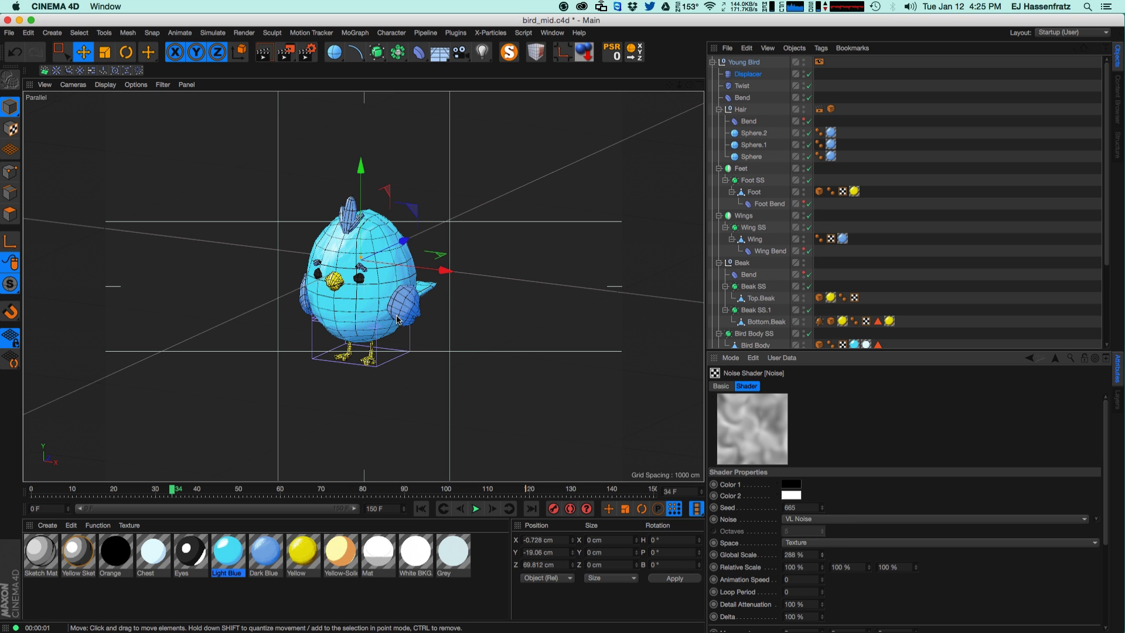
{"action": "key", "text": "super+r"}
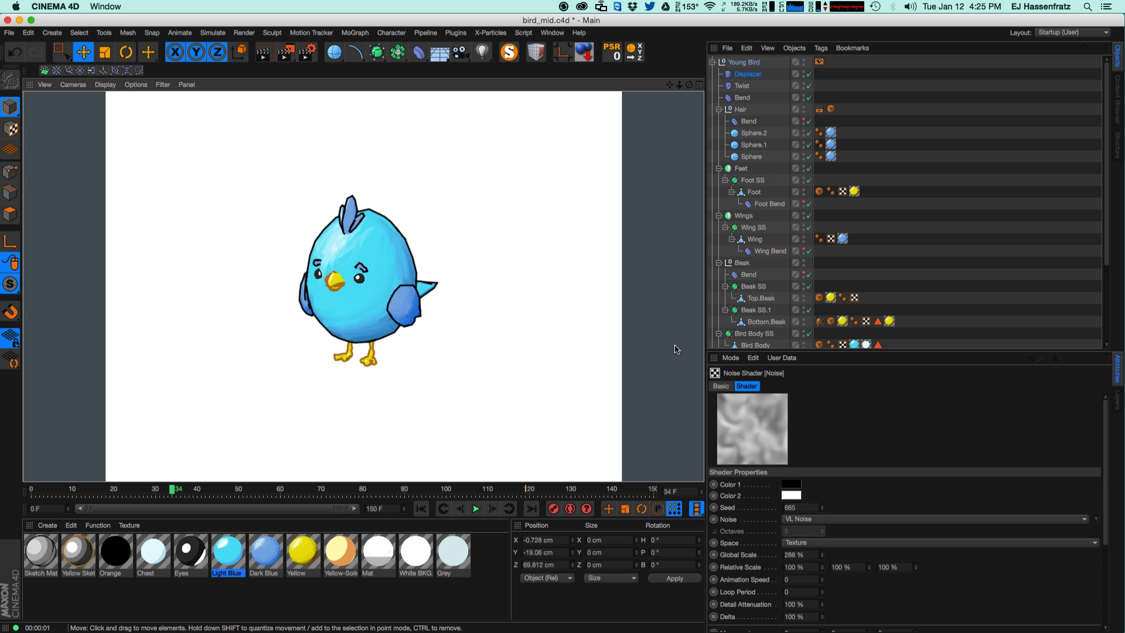
Step: Set the Displacer's height to 2 cm and turn on the interactive render region to preview the bird
{"action": "left_click", "coordinate": [748, 75]}
{"action": "left_click", "coordinate": [780, 386]}
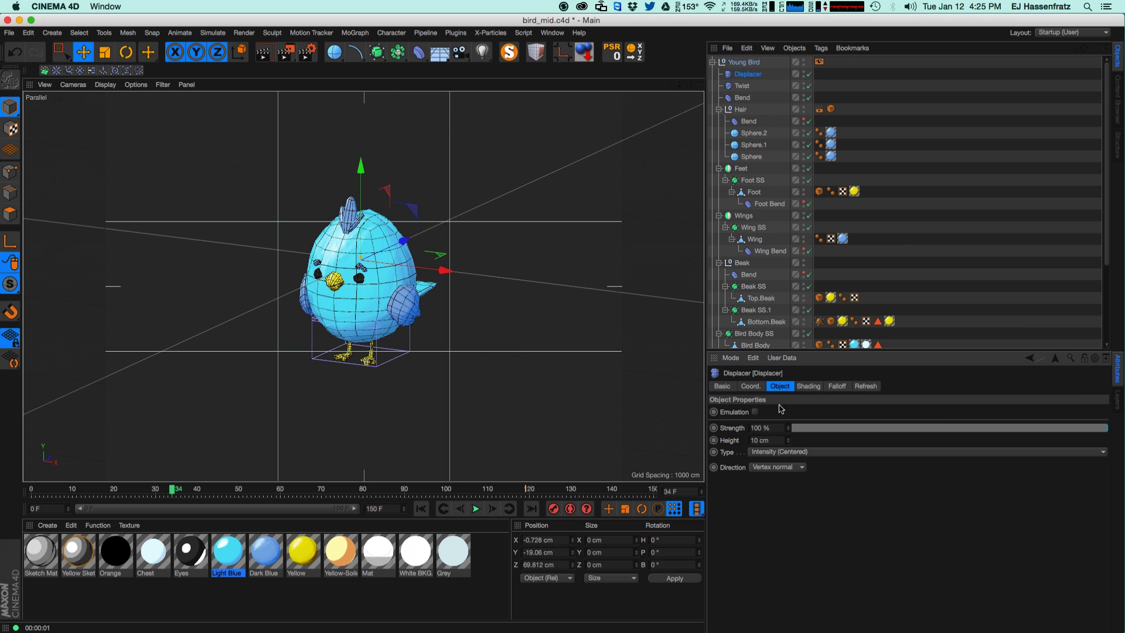
{"action": "mouse_move", "coordinate": [792, 442]}
{"action": "left_mouse_down"}
{"action": "mouse_move", "coordinate": [793, 452]}
{"action": "mouse_move", "coordinate": [788, 438]}
{"action": "left_mouse_up"}
{"action": "key", "text": "super+r"}
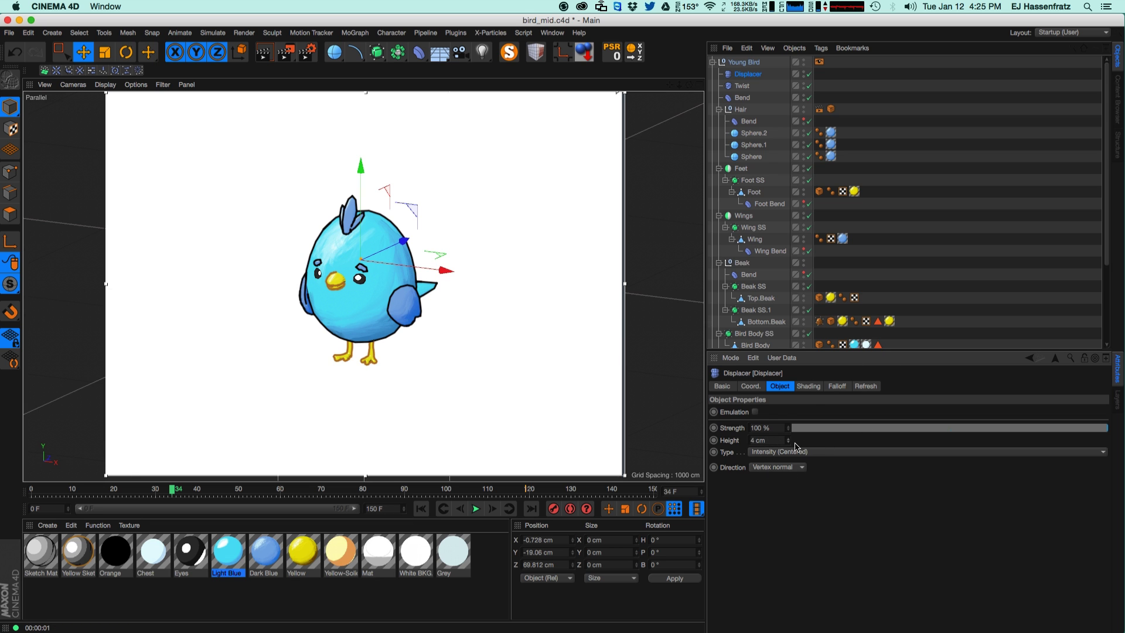
{"action": "left_click_drag", "start_coordinate": [788, 441], "coordinate": [789, 443]}
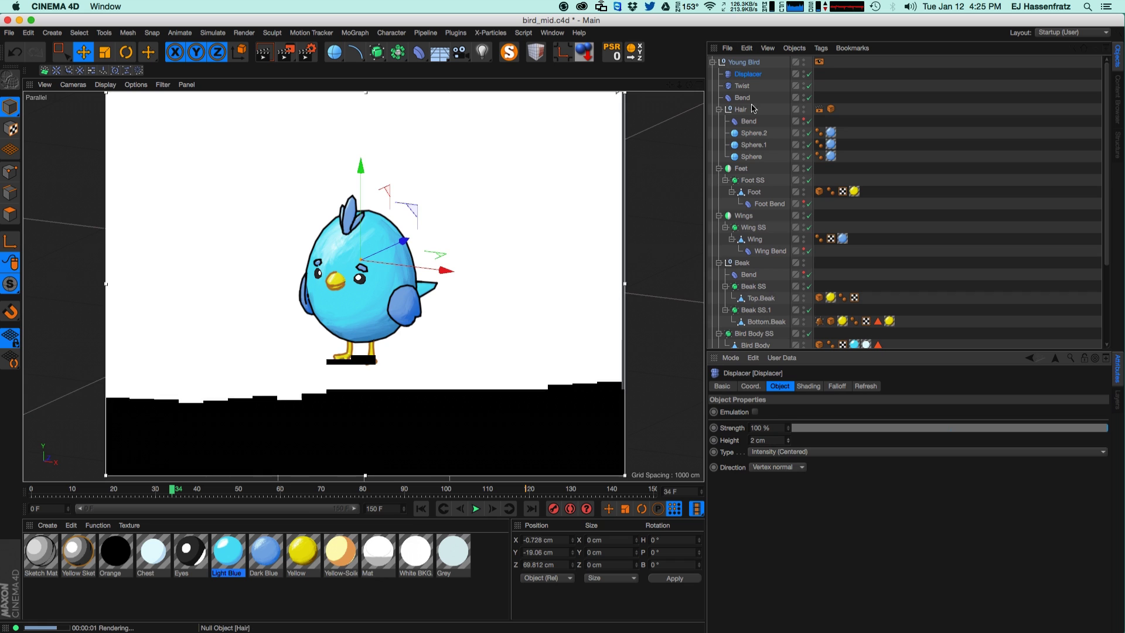
Step: Copy the Displacer under the Bird Body object and set the copy's height to 22 cm
{"action": "left_click_drag", "start_coordinate": [745, 74], "coordinate": [762, 260], "text": "ctrl"}
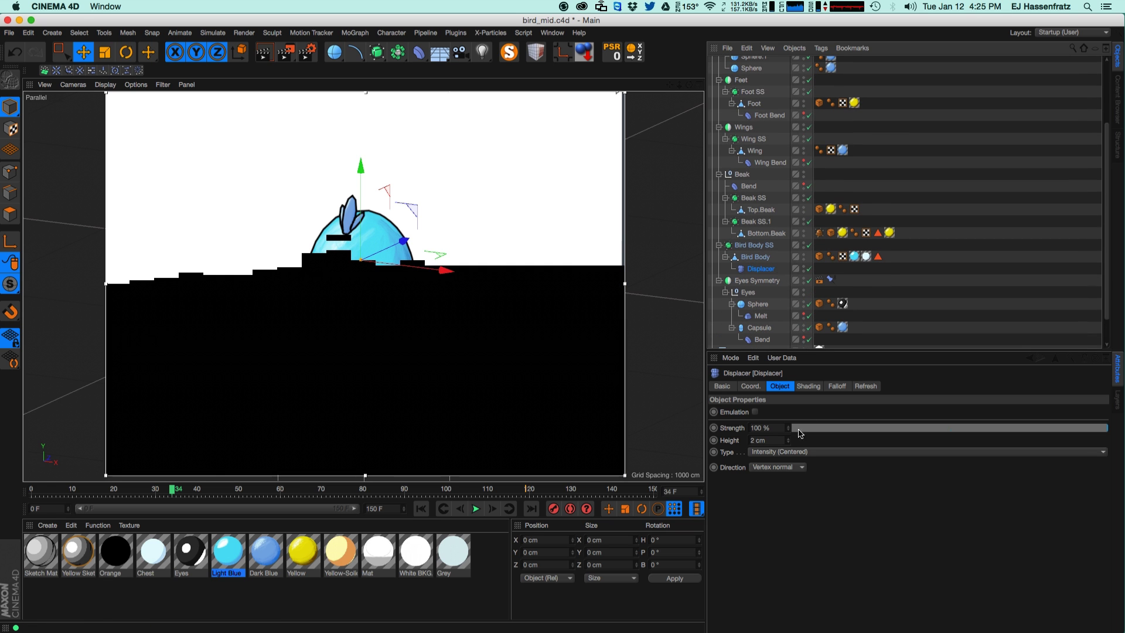
{"action": "left_click", "coordinate": [788, 438]}
{"action": "left_click_drag", "start_coordinate": [788, 443], "coordinate": [791, 429]}
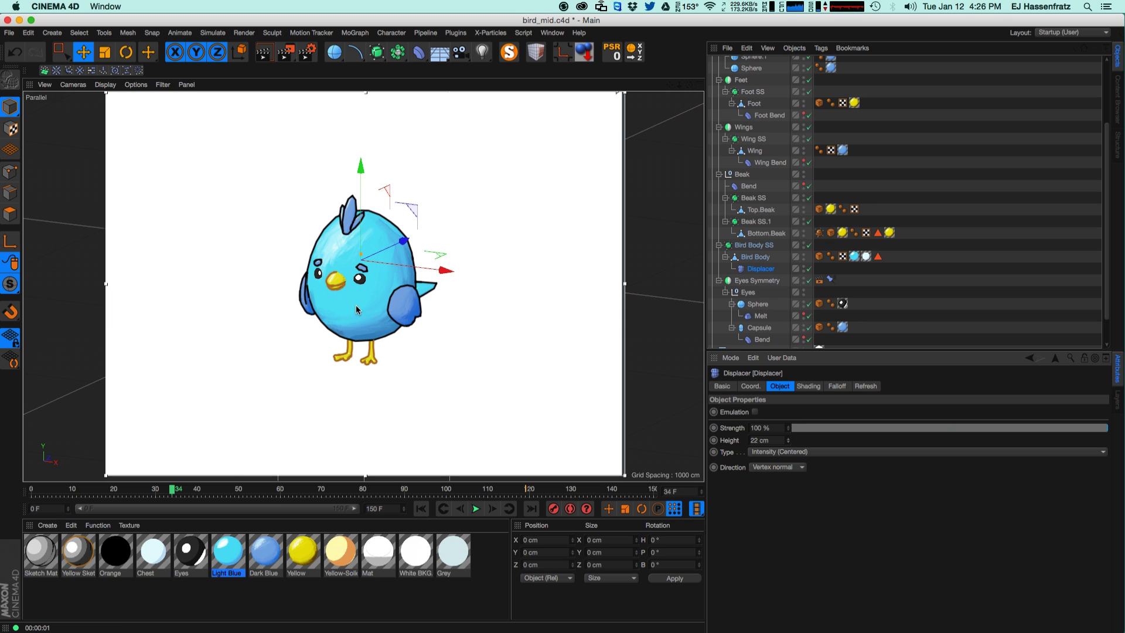
{"action": "left_click", "coordinate": [911, 294]}
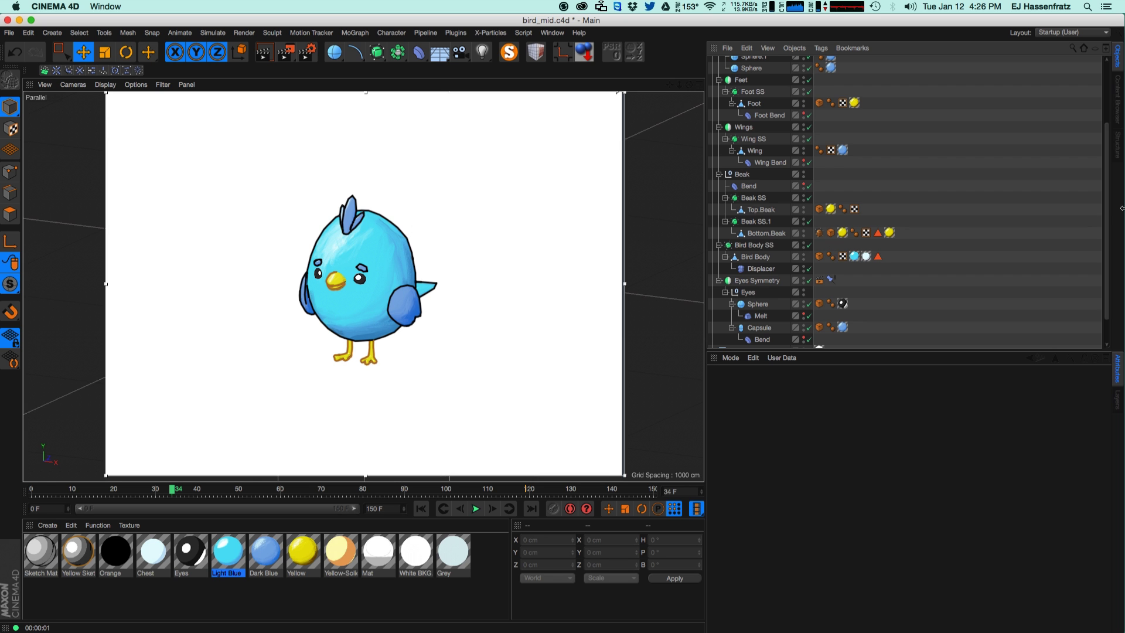
Step: Raise the level of detail in the Young Bird null's Display tag to 45%
{"action": "scroll", "coordinate": [841, 301], "scroll_direction": "up", "scroll_amount": 5}
{"action": "left_click", "coordinate": [819, 62]}
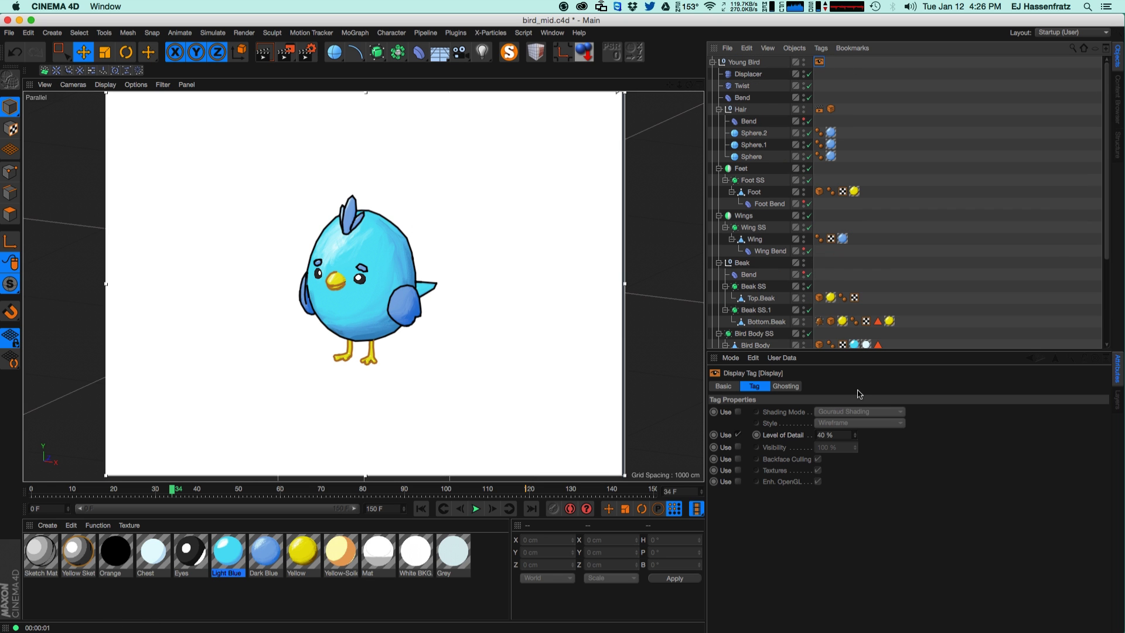
{"action": "left_click_drag", "start_coordinate": [856, 436], "coordinate": [855, 430]}
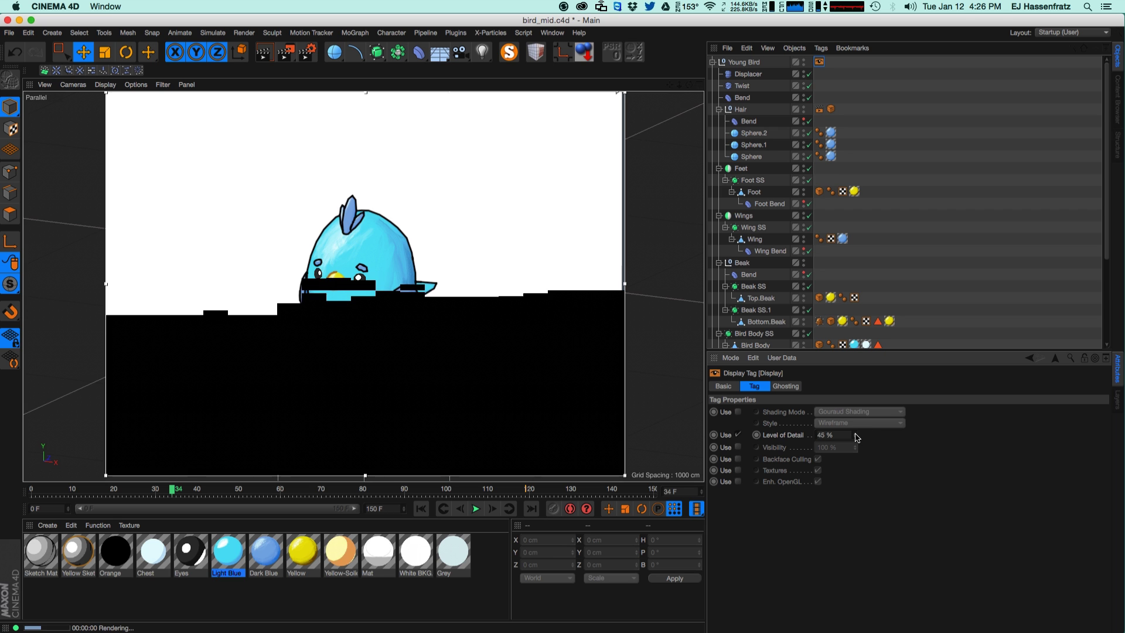
Step: Set the height of the Displacer directly under the Young Bird null to 3 cm
{"action": "left_click", "coordinate": [739, 75]}
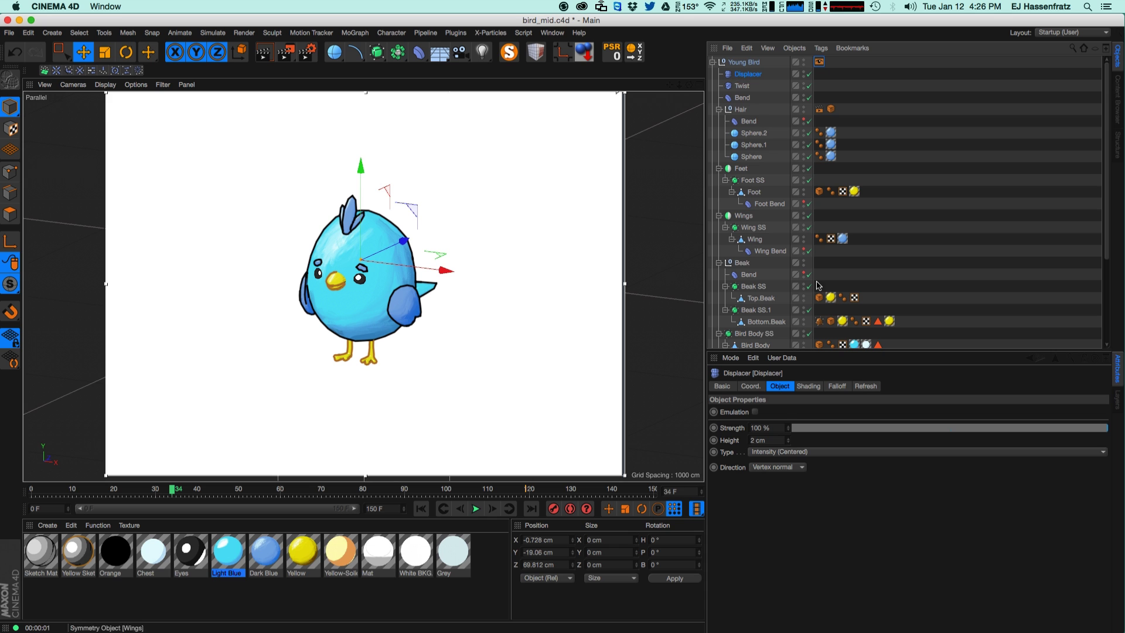
{"action": "left_click", "coordinate": [788, 438]}
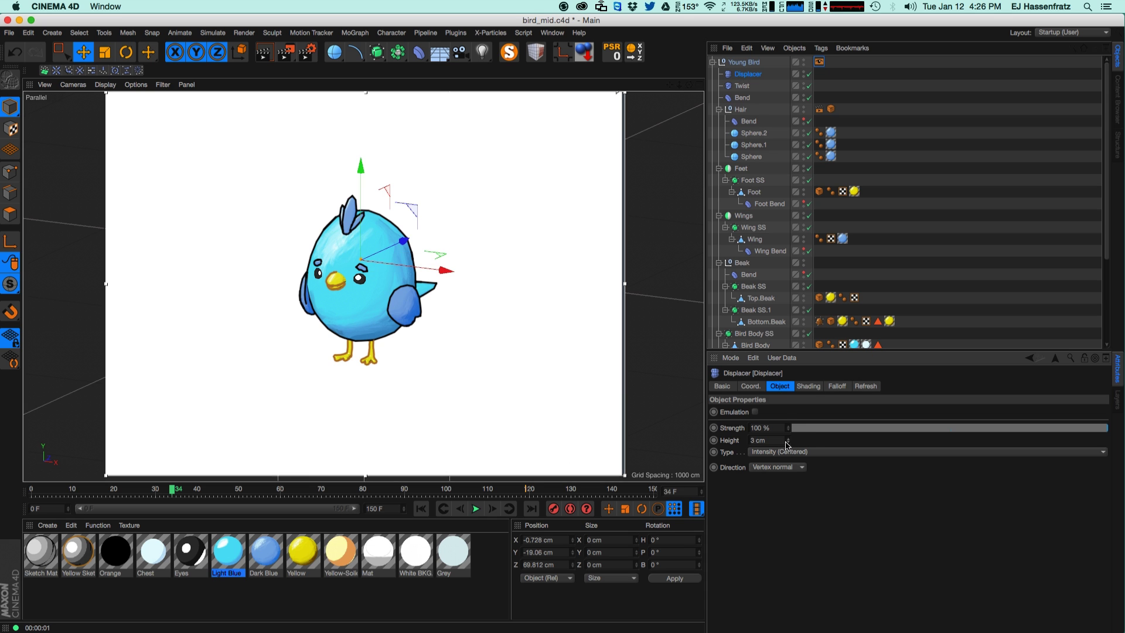
{"action": "left_click", "coordinate": [856, 333]}
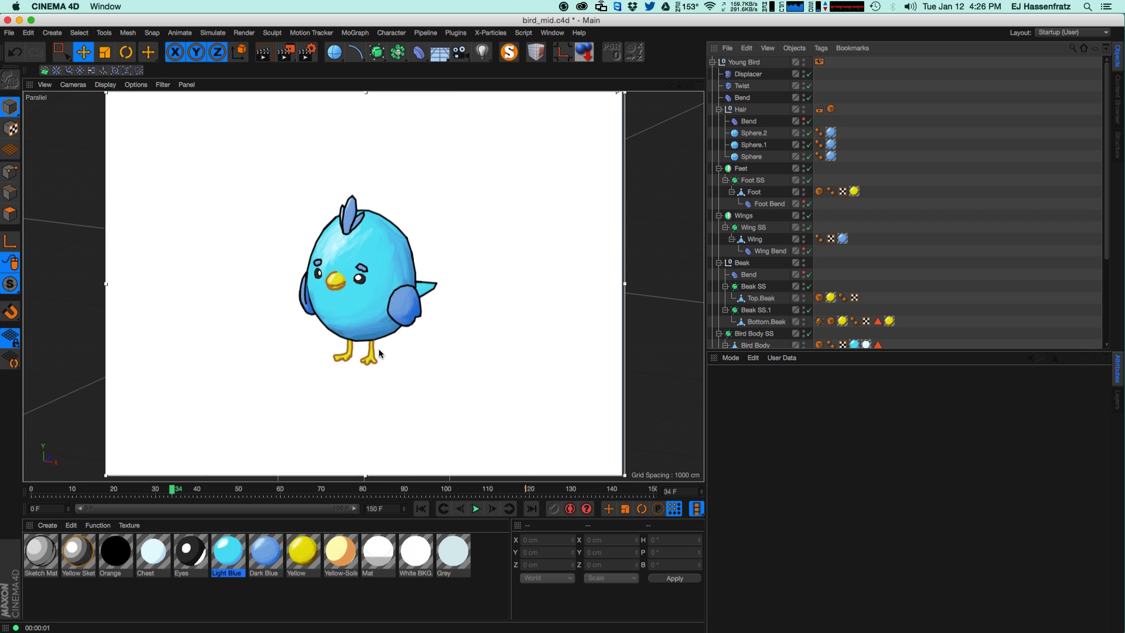
Step: Open the Sketch Mat material and enable the Noise modifier for its line thickness
{"action": "double_click", "coordinate": [57, 564]}
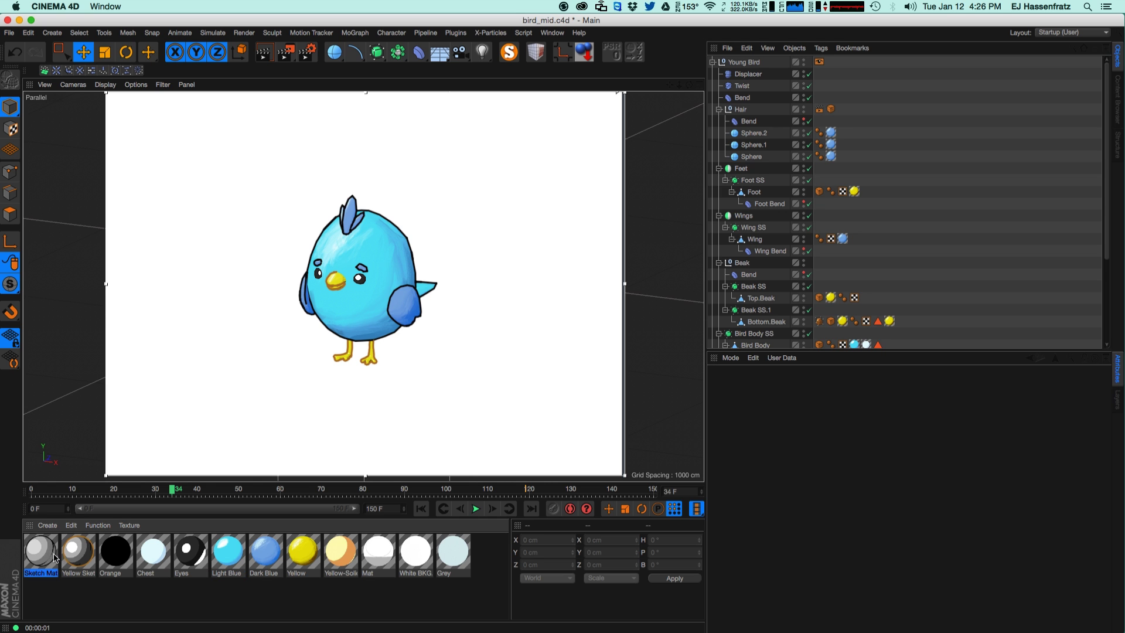
{"action": "left_click_drag", "start_coordinate": [694, 94], "coordinate": [736, 96]}
{"action": "left_click", "coordinate": [603, 258]}
{"action": "left_click", "coordinate": [595, 269]}
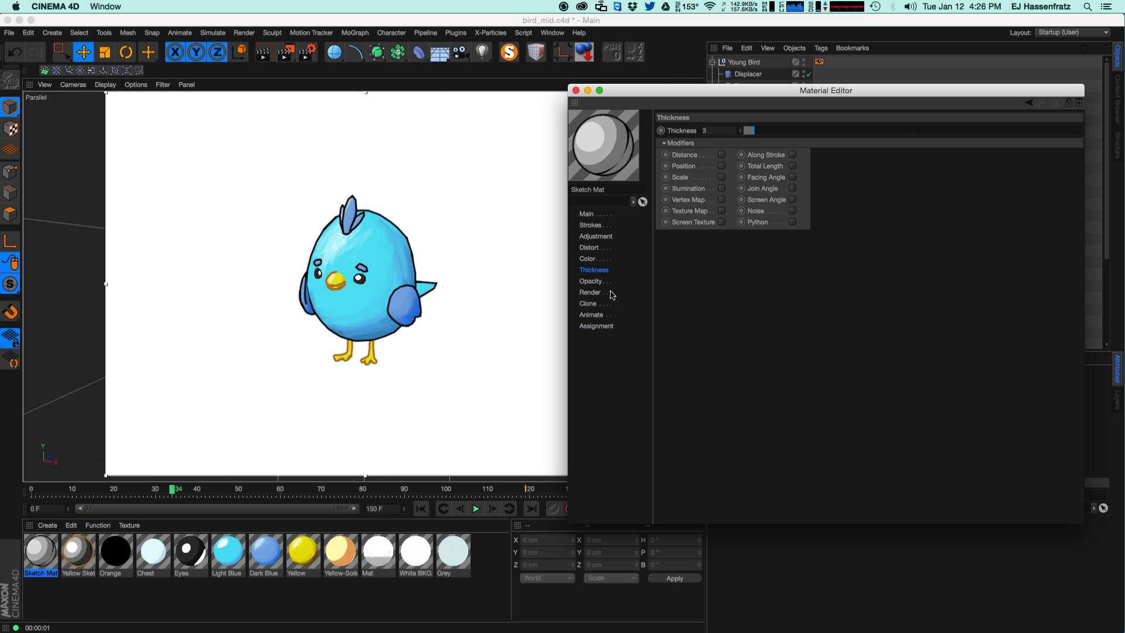
{"action": "left_click", "coordinate": [566, 302]}
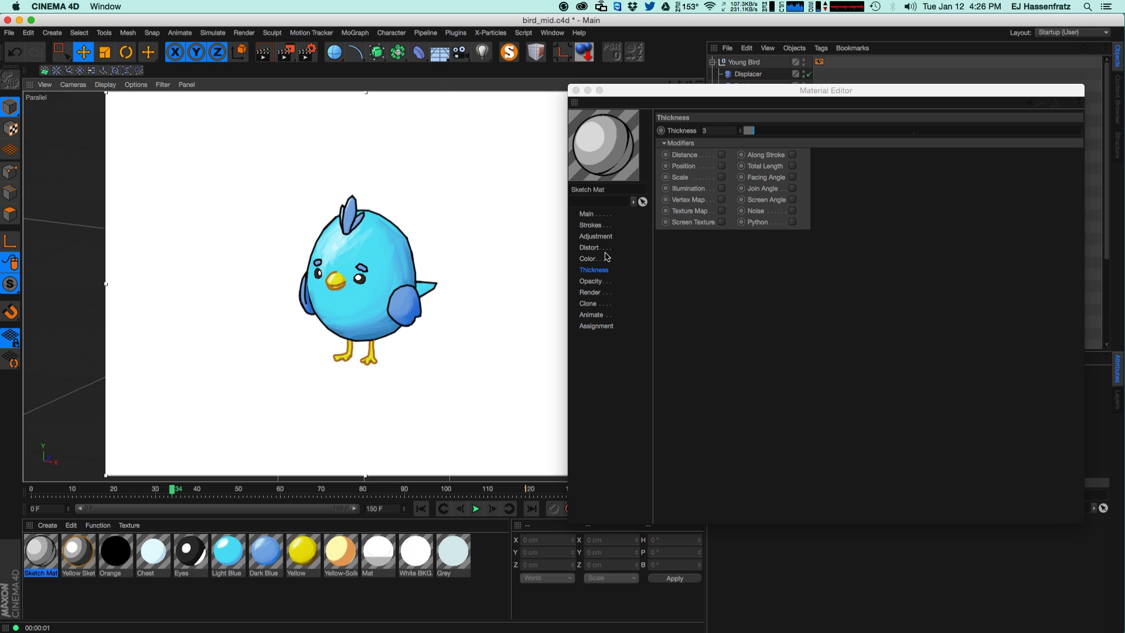
{"action": "left_click", "coordinate": [588, 260]}
{"action": "left_click", "coordinate": [597, 270]}
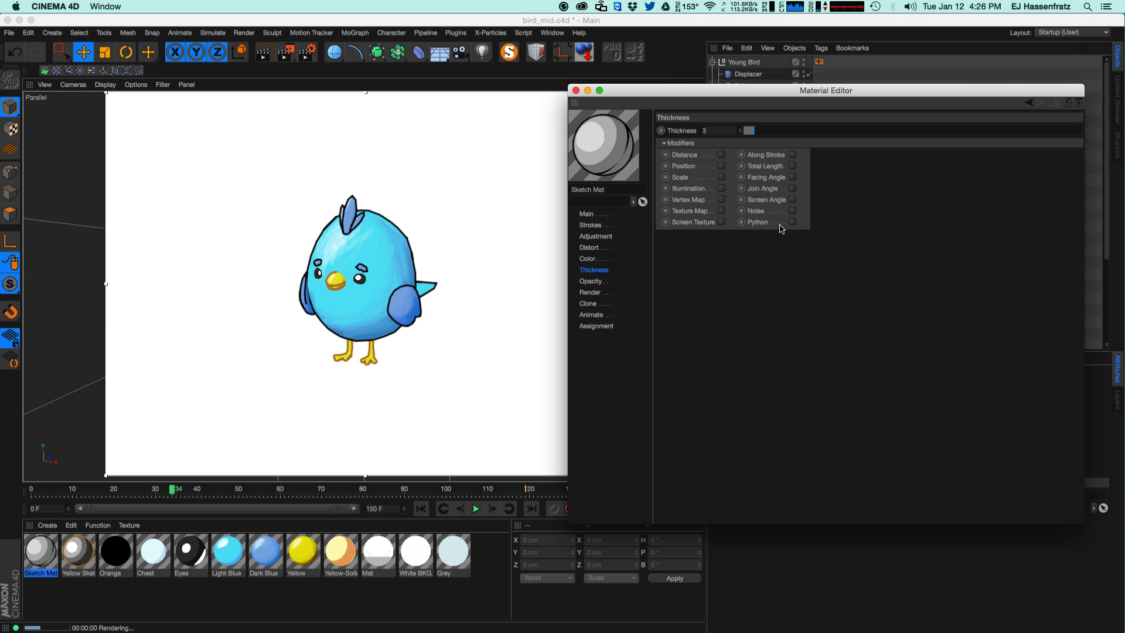
{"action": "left_click", "coordinate": [792, 211]}
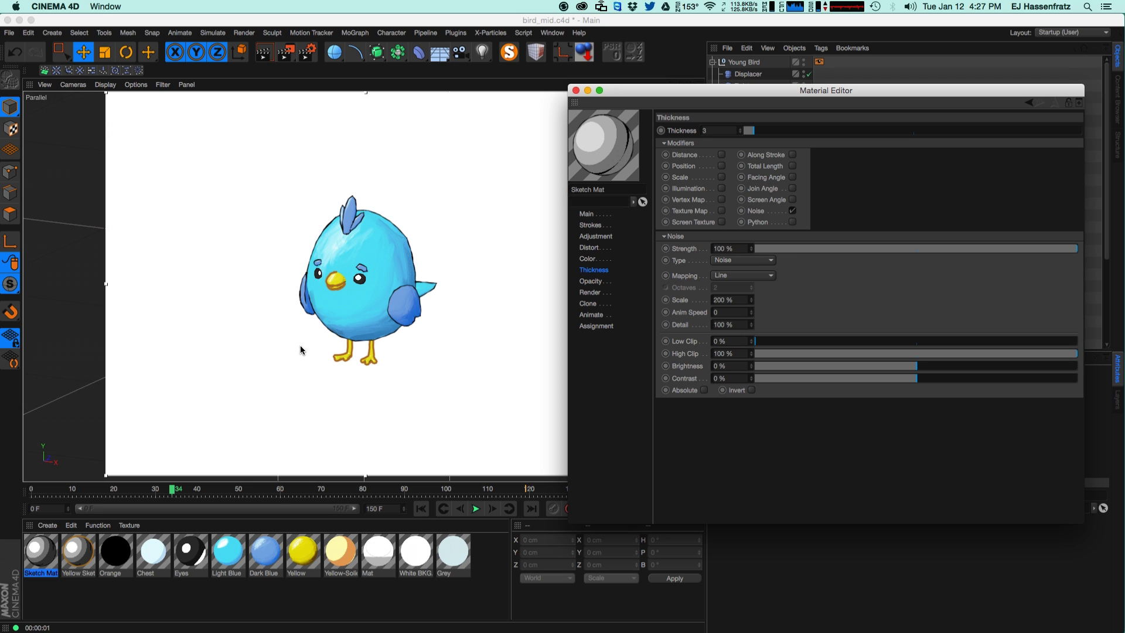
Step: Set the thickness noise type to Luka with a scale of 280%, checking the lines on a closer render of the bird
{"action": "left_click", "coordinate": [742, 263]}
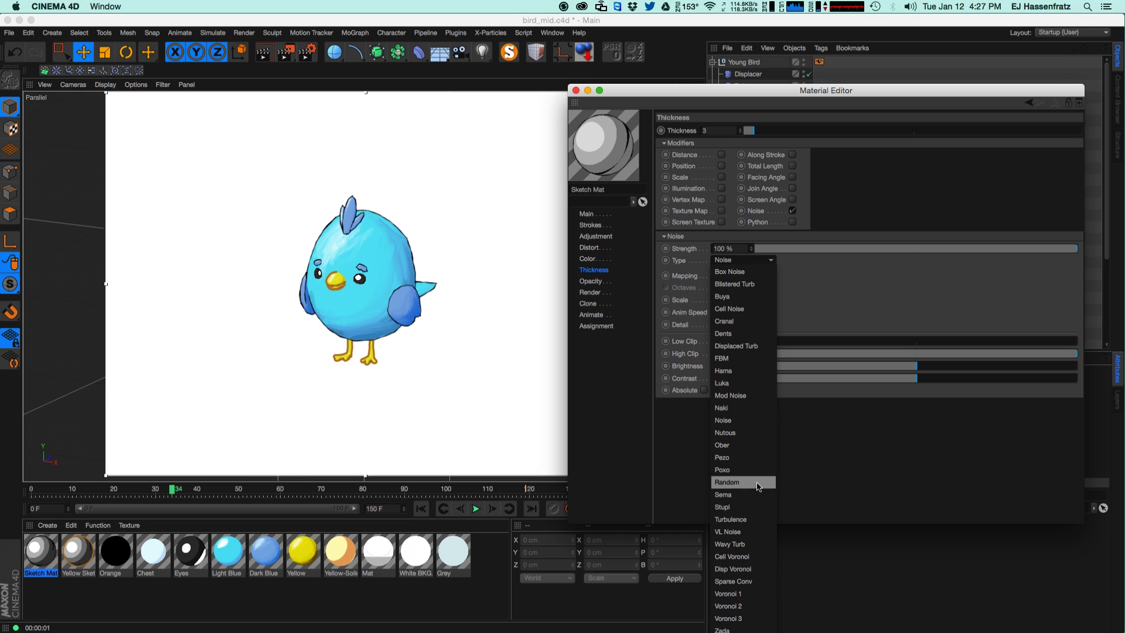
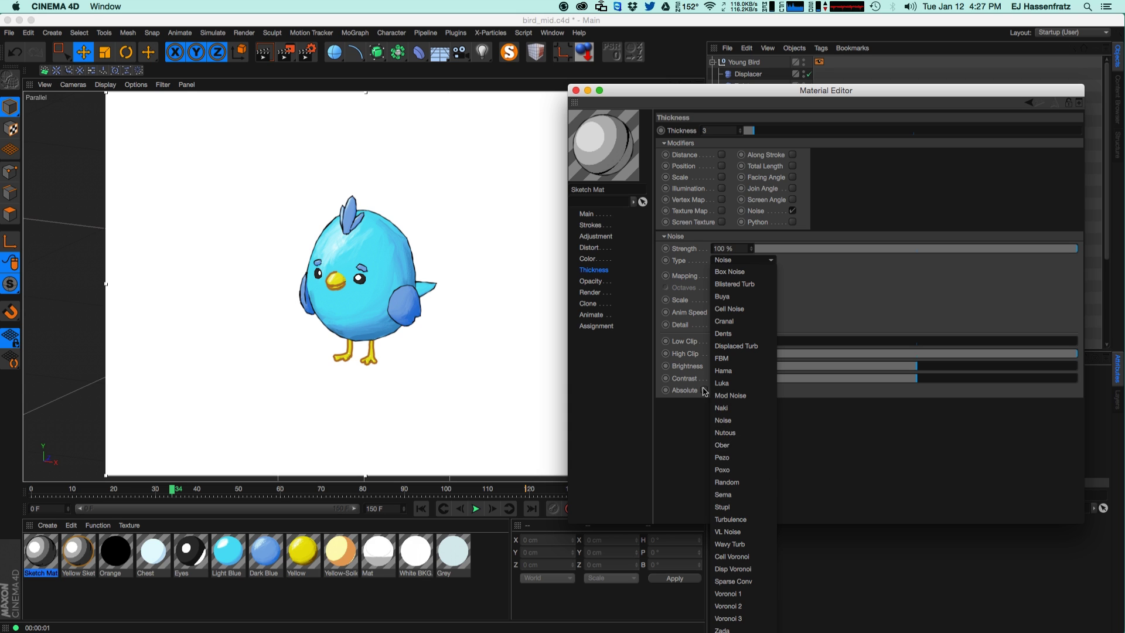
{"action": "left_click", "coordinate": [723, 383]}
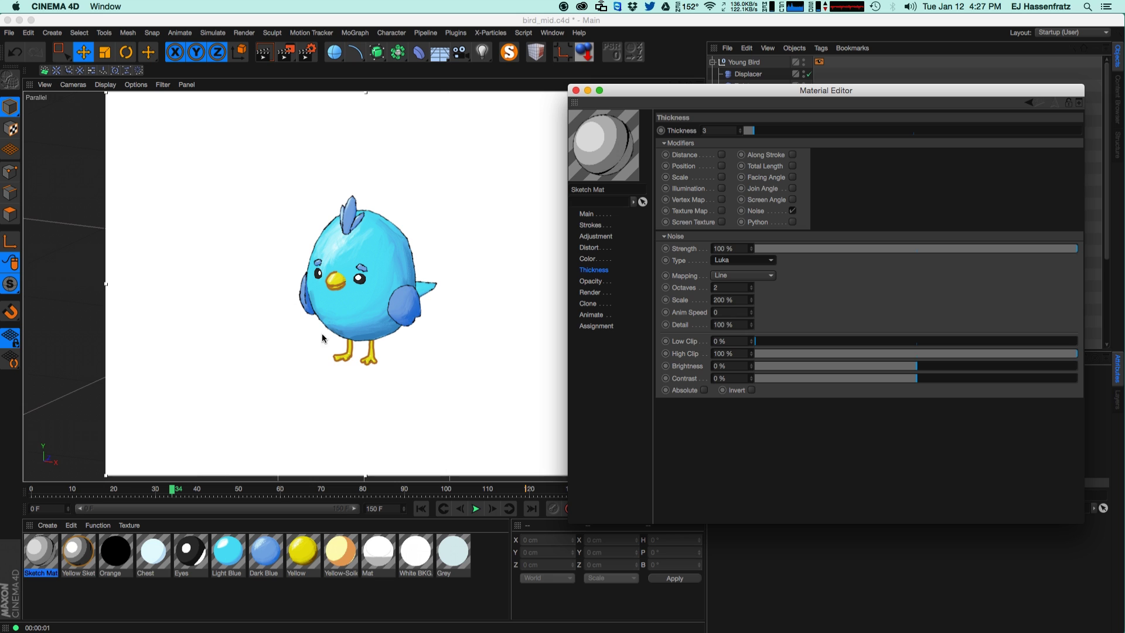
{"action": "left_click_drag", "start_coordinate": [751, 303], "coordinate": [753, 308]}
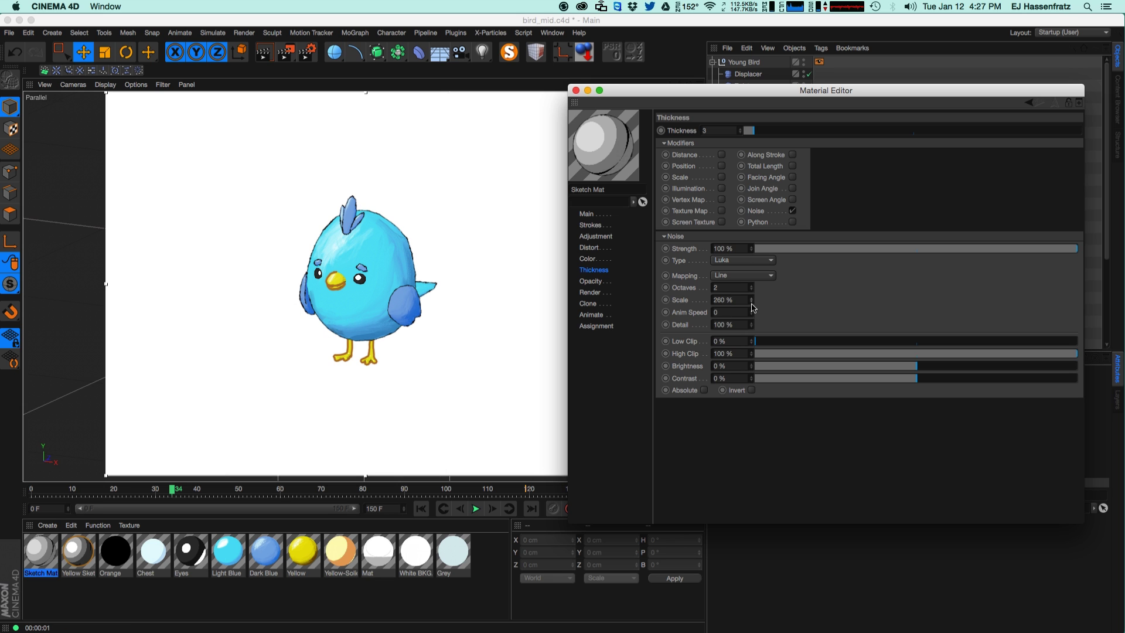
{"action": "left_click_drag", "start_coordinate": [332, 280], "coordinate": [381, 293], "text": "alt"}
{"action": "key", "text": "super+r"}
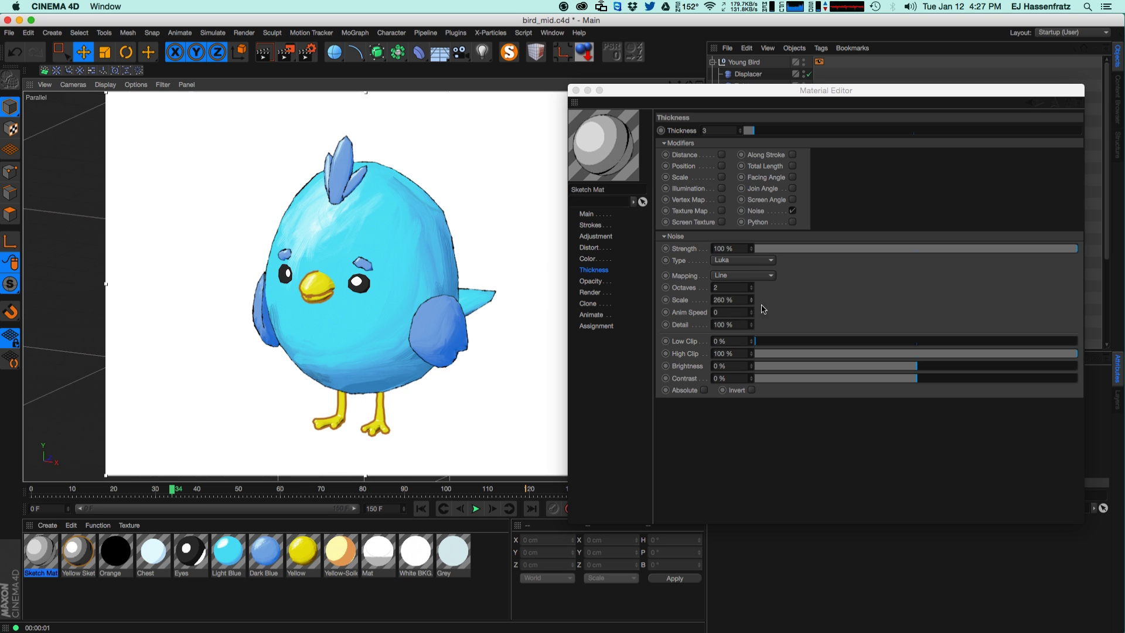
{"action": "left_click_drag", "start_coordinate": [752, 300], "coordinate": [756, 307]}
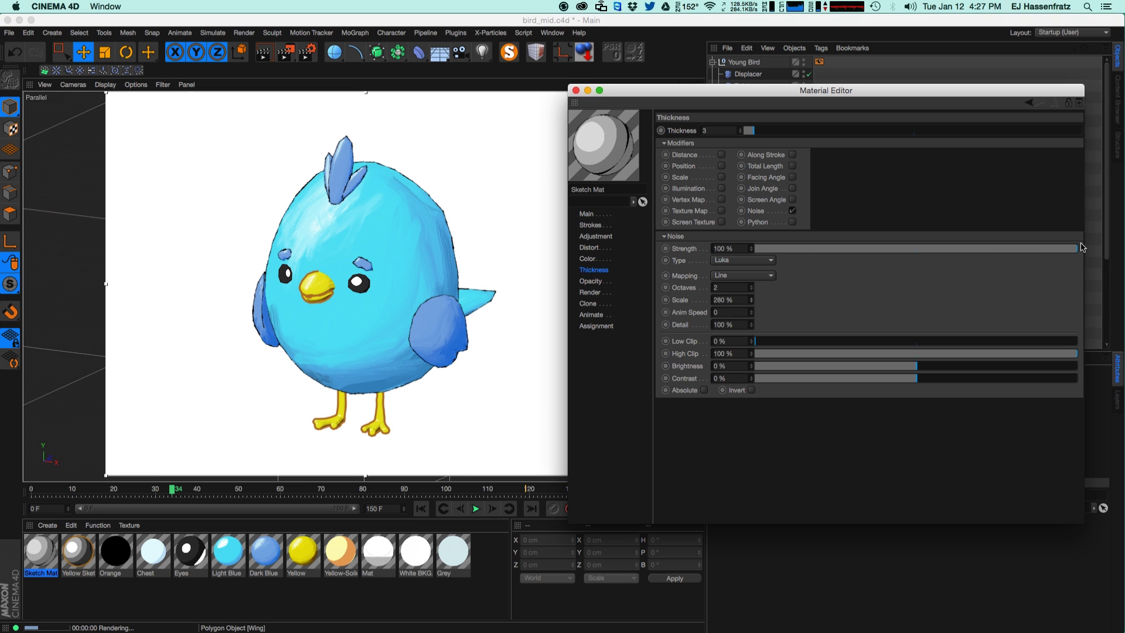
Step: Set the thickness noise strength to 98% and the line thickness to 5
{"action": "mouse_move", "coordinate": [1052, 251]}
{"action": "left_mouse_down"}
{"action": "mouse_move", "coordinate": [965, 253]}
{"action": "mouse_move", "coordinate": [1043, 251]}
{"action": "left_mouse_up"}
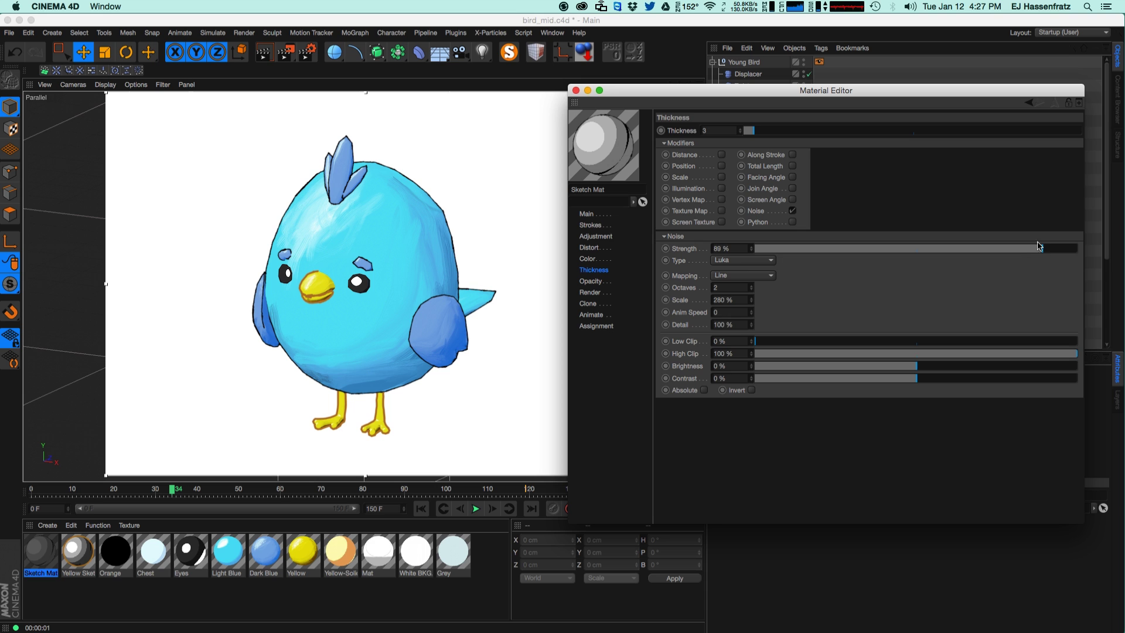
{"action": "left_click", "coordinate": [740, 129]}
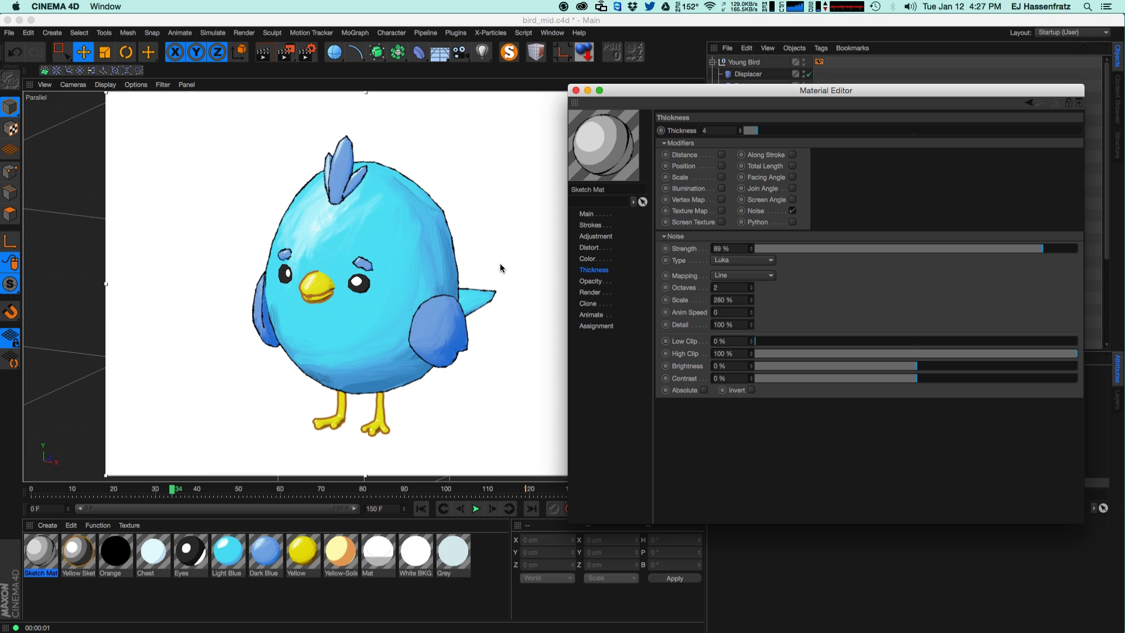
{"action": "left_click_drag", "start_coordinate": [1056, 252], "coordinate": [1071, 251]}
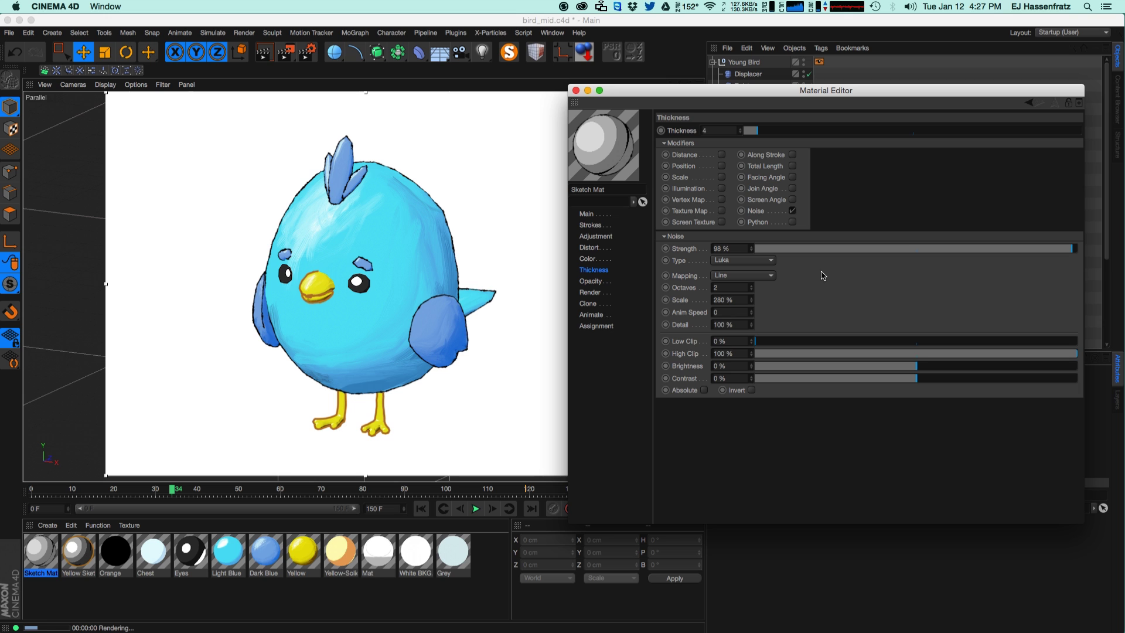
{"action": "left_click", "coordinate": [741, 130]}
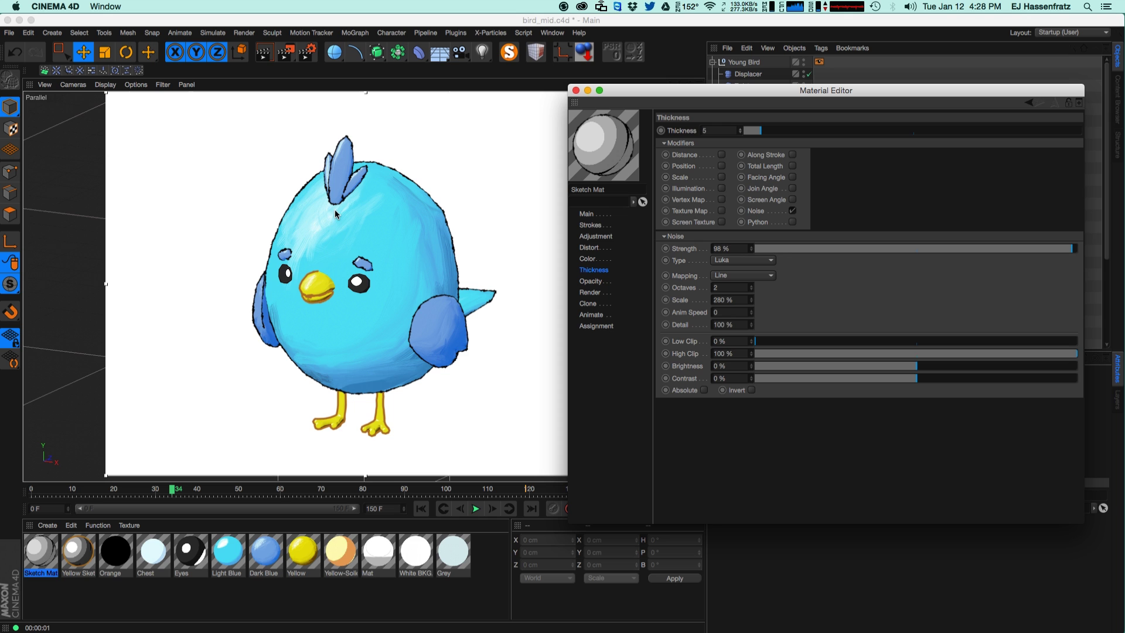
Step: Try the Noise type for the thickness noise, and switch back to Luka
{"action": "left_click", "coordinate": [731, 261]}
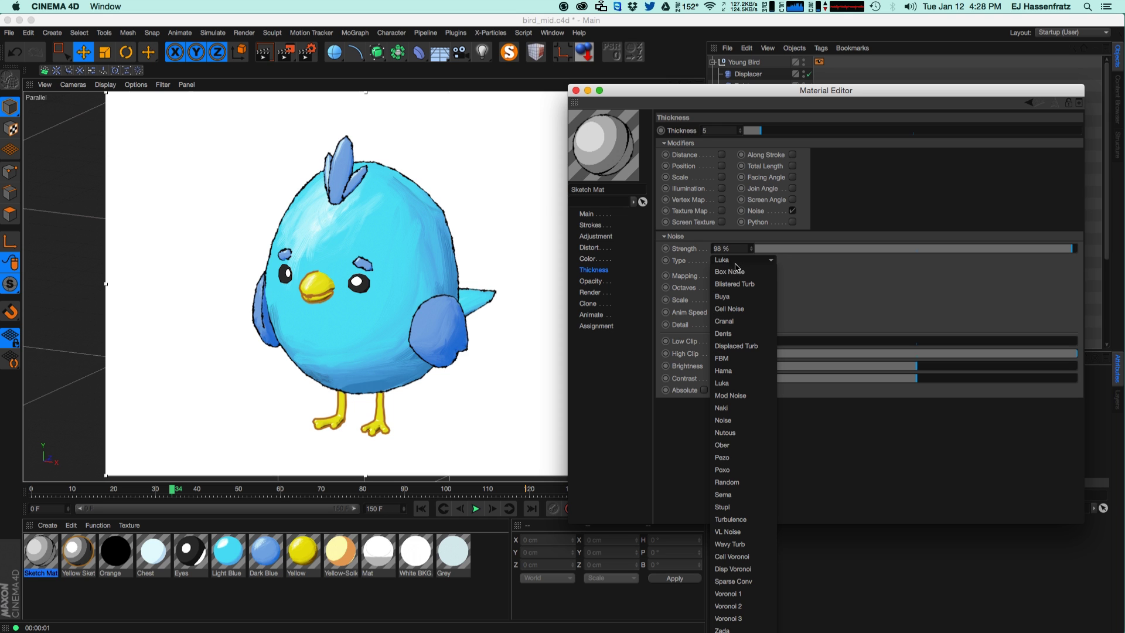
{"action": "left_click", "coordinate": [754, 420]}
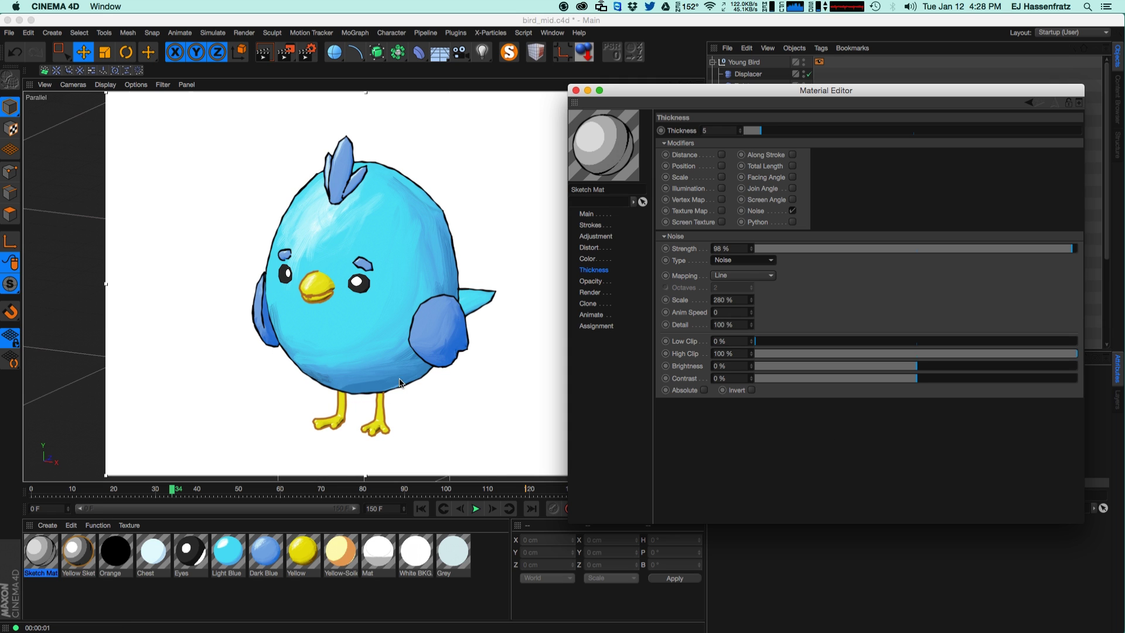
{"action": "left_click", "coordinate": [752, 265]}
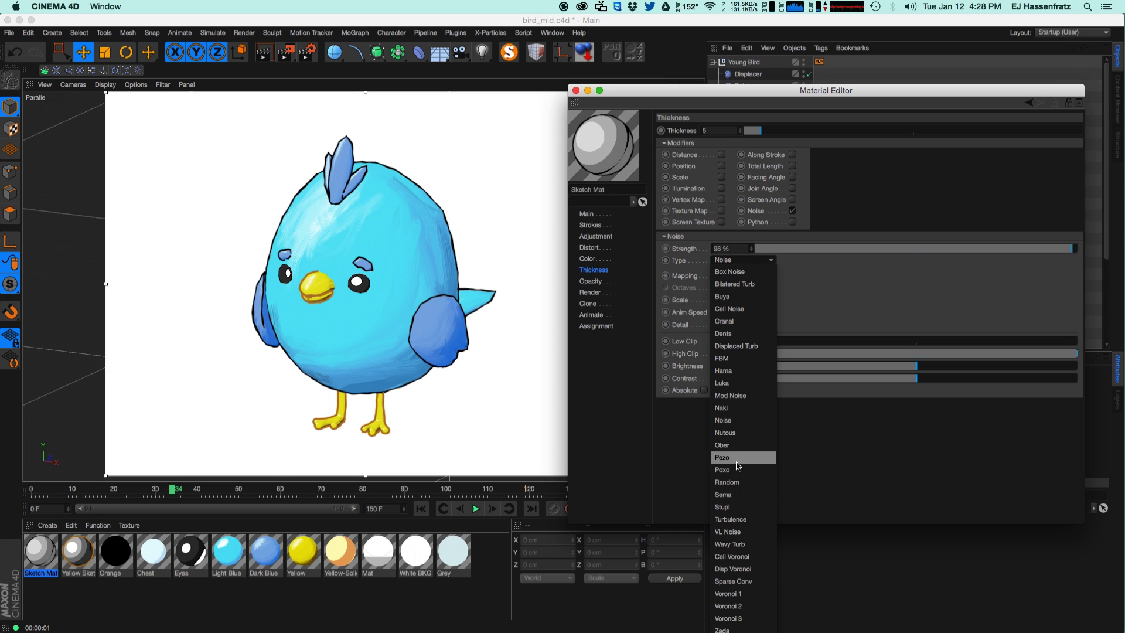
{"action": "left_click", "coordinate": [730, 383]}
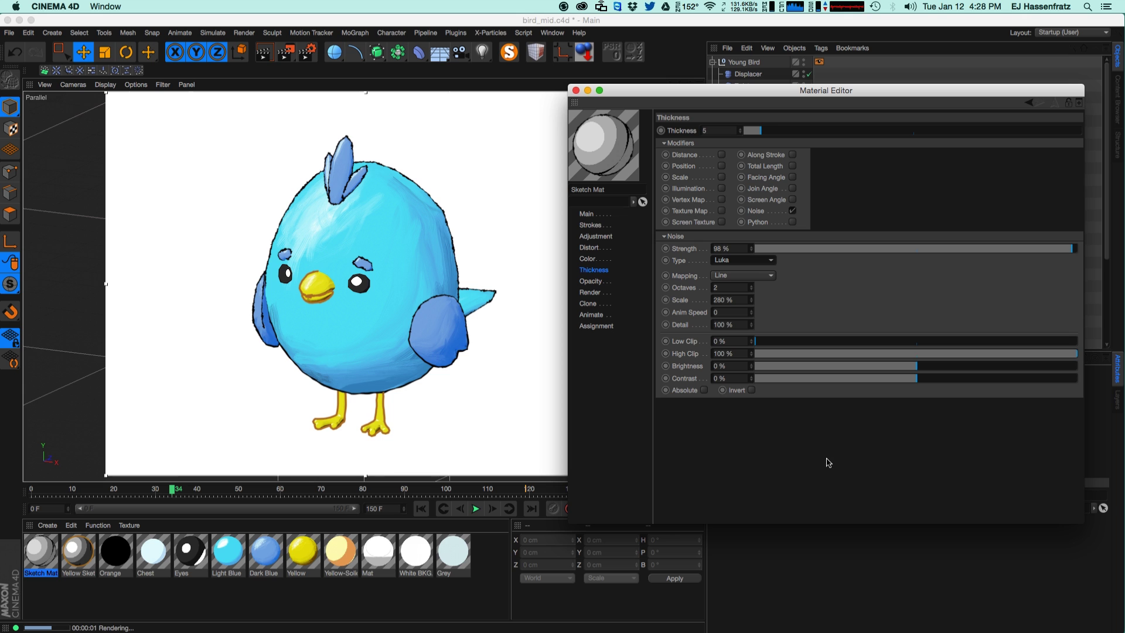
Step: Enable the Noise modifier for the sketch line opacity
{"action": "left_click", "coordinate": [598, 282]}
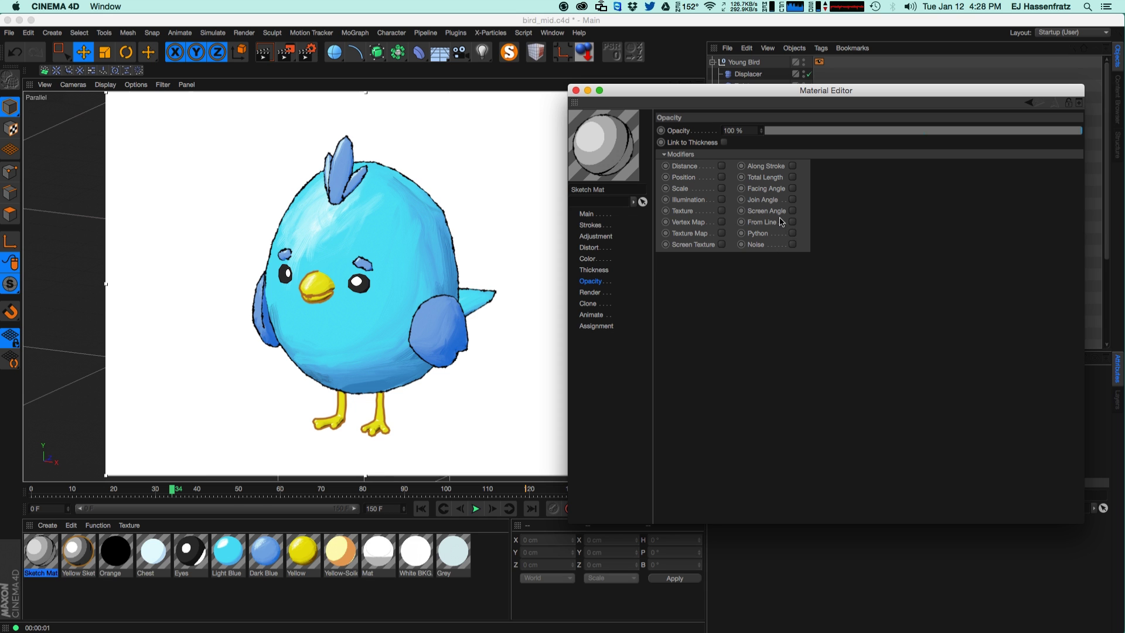
{"action": "left_click", "coordinate": [792, 244]}
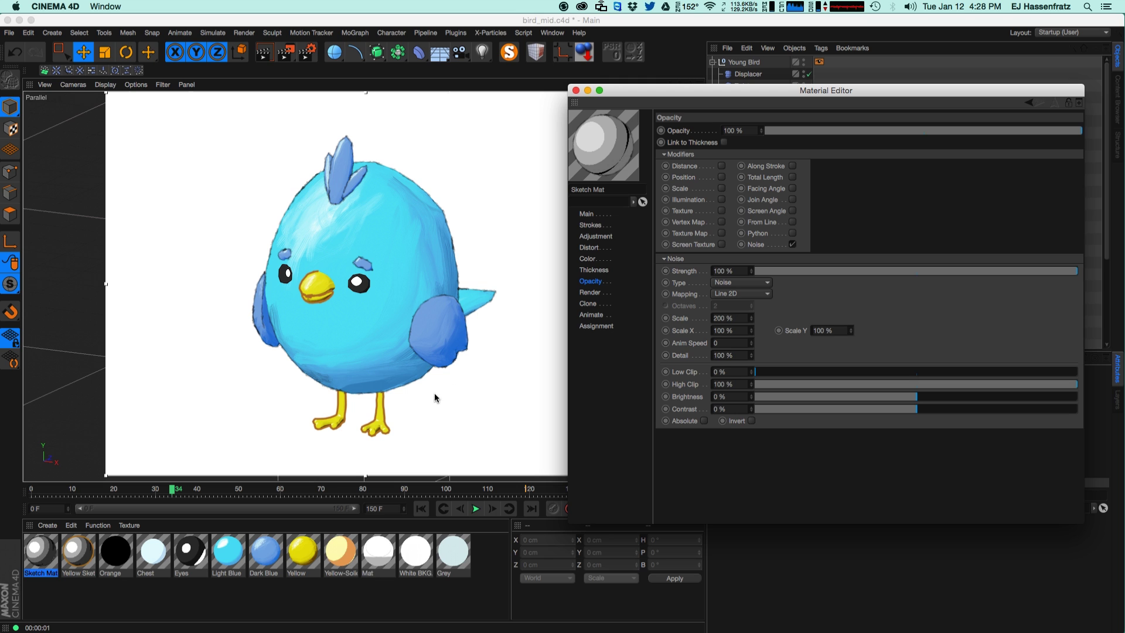
{"action": "left_click", "coordinate": [388, 413]}
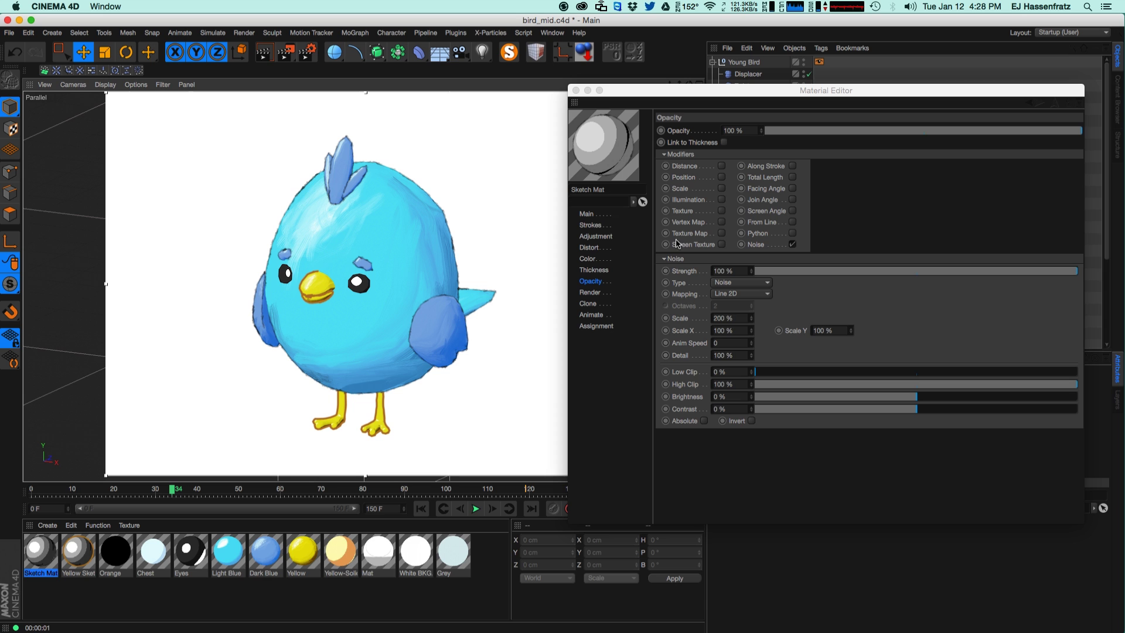
{"action": "left_click", "coordinate": [718, 373]}
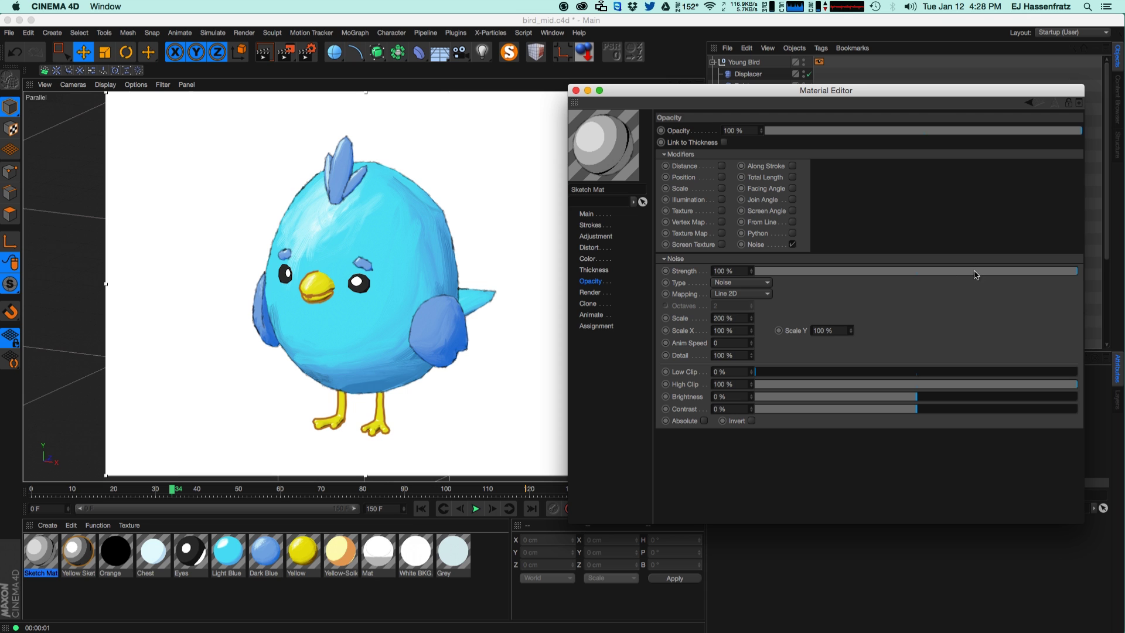
Step: Set the opacity noise type to Luka with a scale of 354%, and lower its strength to somewhat above half
{"action": "left_click", "coordinate": [740, 283]}
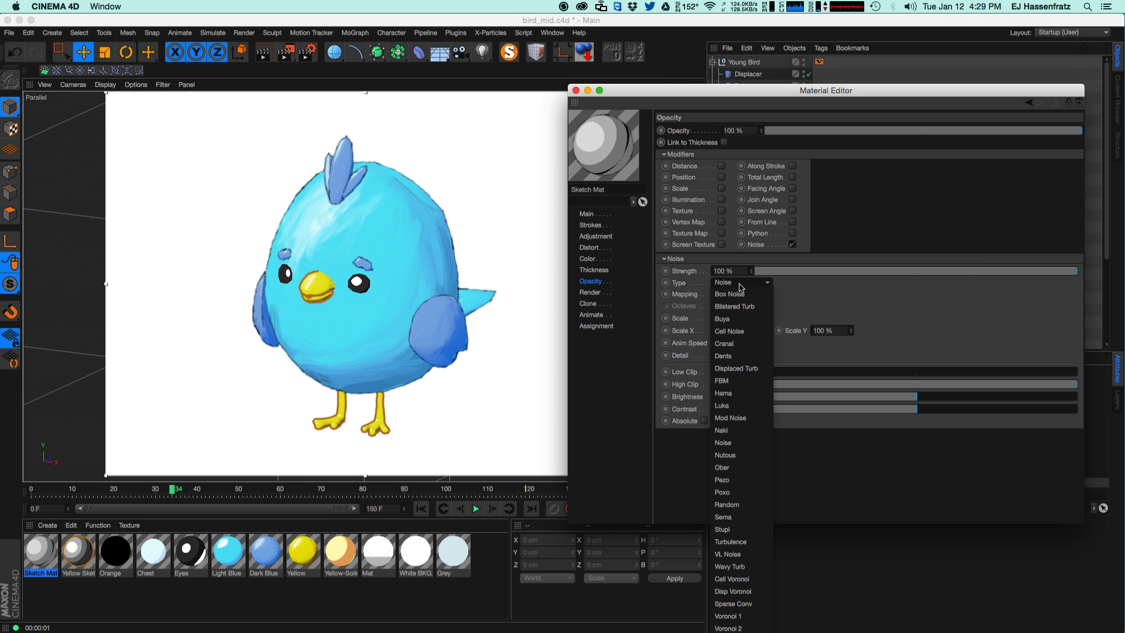
{"action": "left_click", "coordinate": [750, 406]}
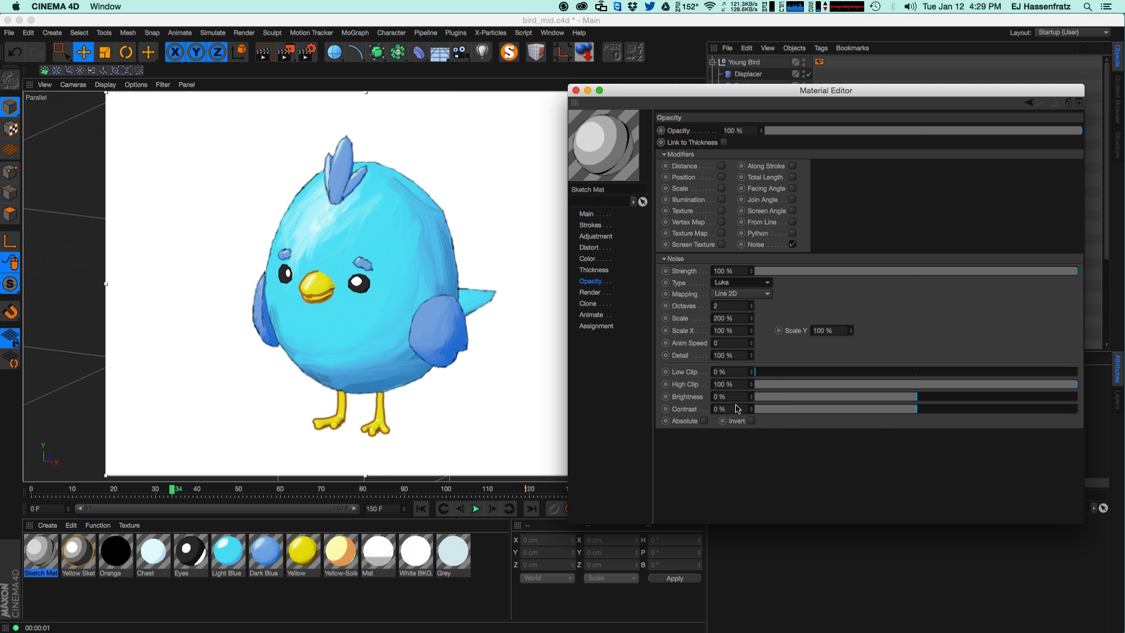
{"action": "mouse_move", "coordinate": [751, 318]}
{"action": "left_mouse_down"}
{"action": "mouse_move", "coordinate": [762, 297]}
{"action": "mouse_move", "coordinate": [763, 321]}
{"action": "mouse_move", "coordinate": [754, 319]}
{"action": "left_mouse_up"}
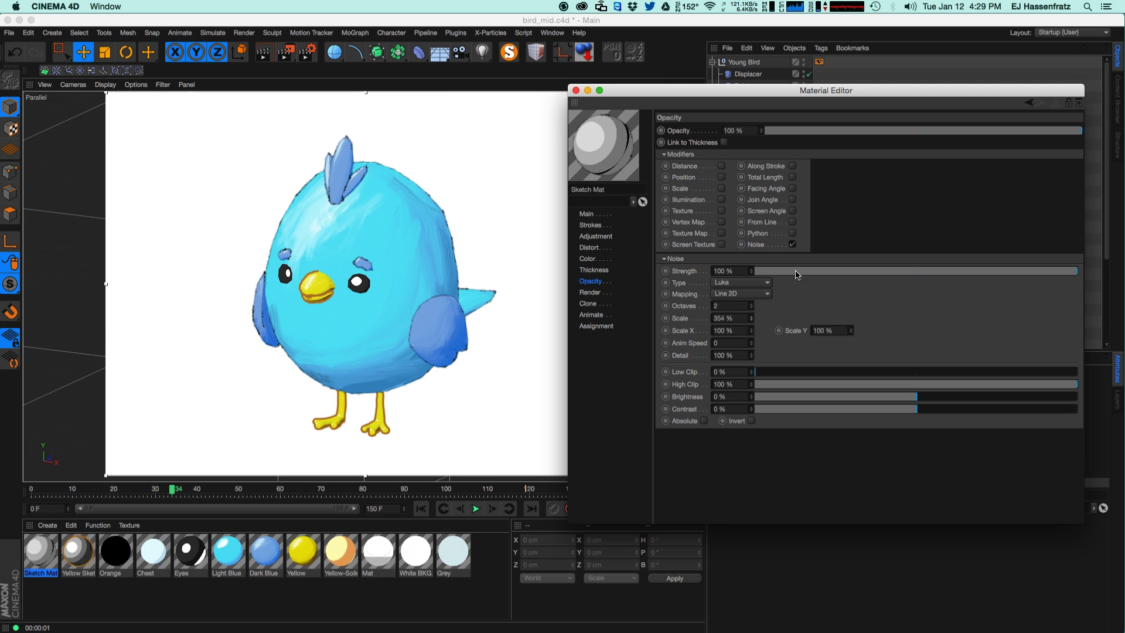
{"action": "left_click", "coordinate": [1007, 273]}
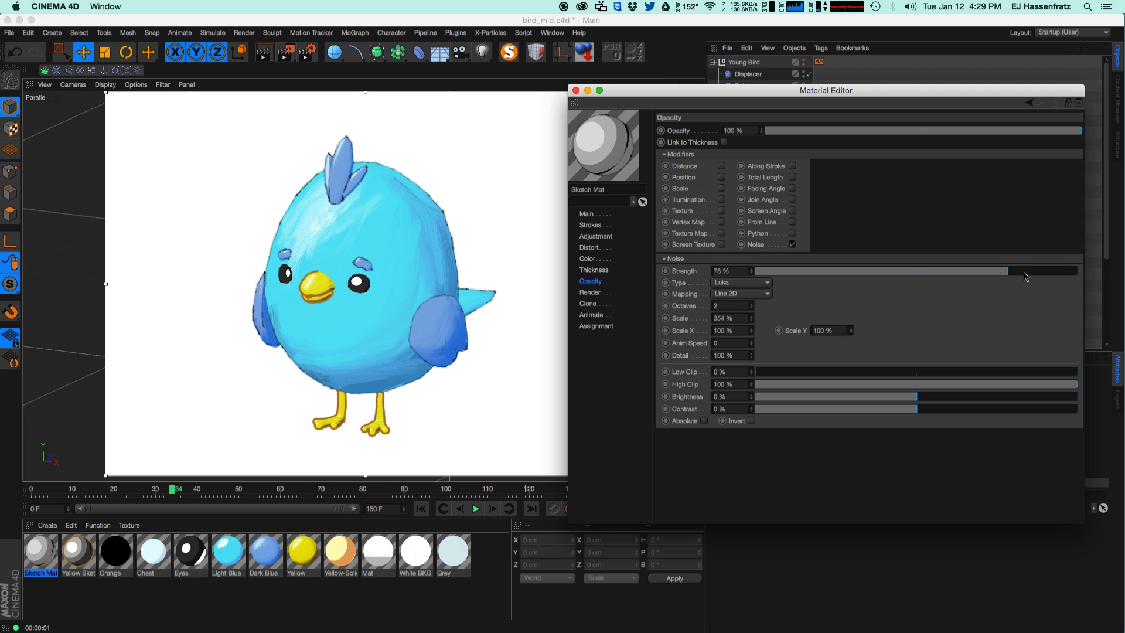
{"action": "left_click", "coordinate": [935, 272]}
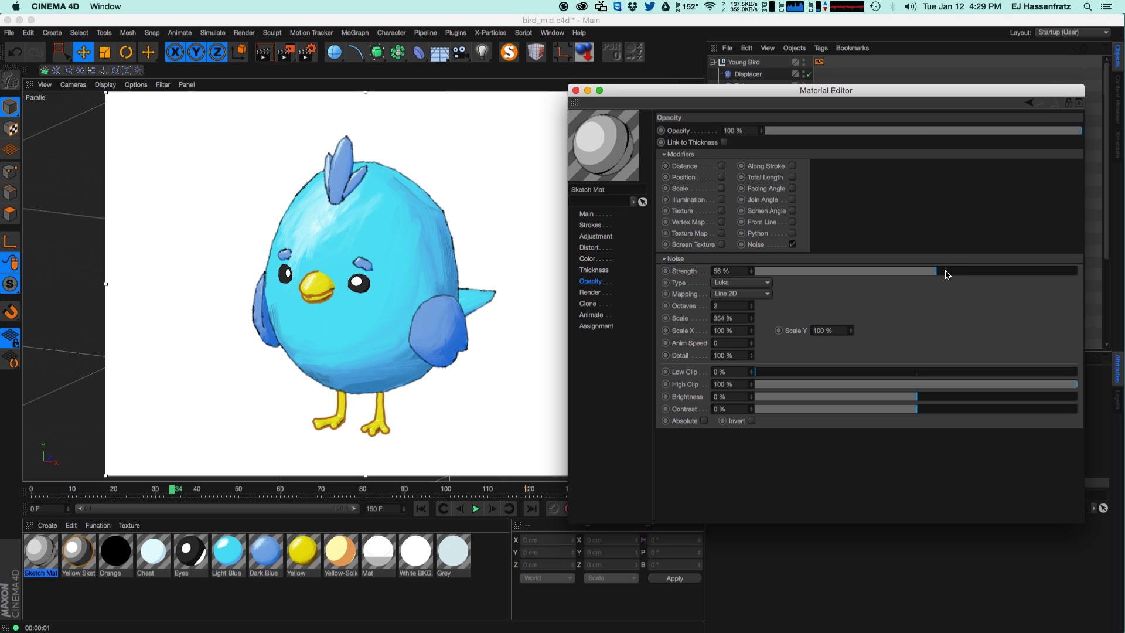
{"action": "left_click", "coordinate": [958, 271]}
Step: Enable Clone Strokes for the Sketch Mat lines
{"action": "left_click", "coordinate": [597, 306]}
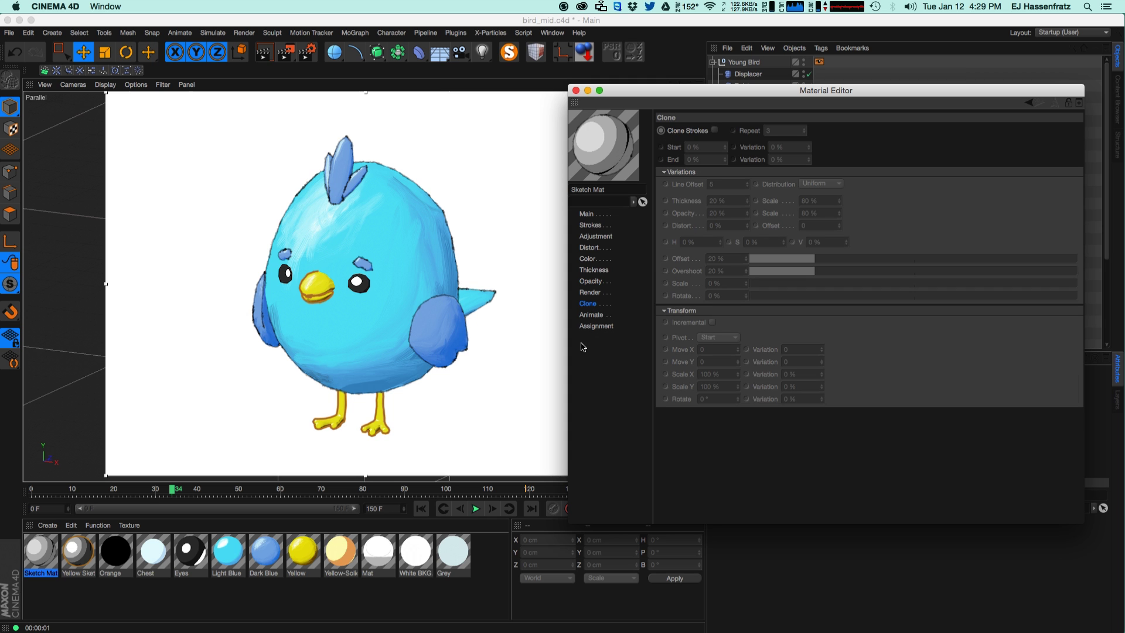
{"action": "left_click", "coordinate": [716, 130]}
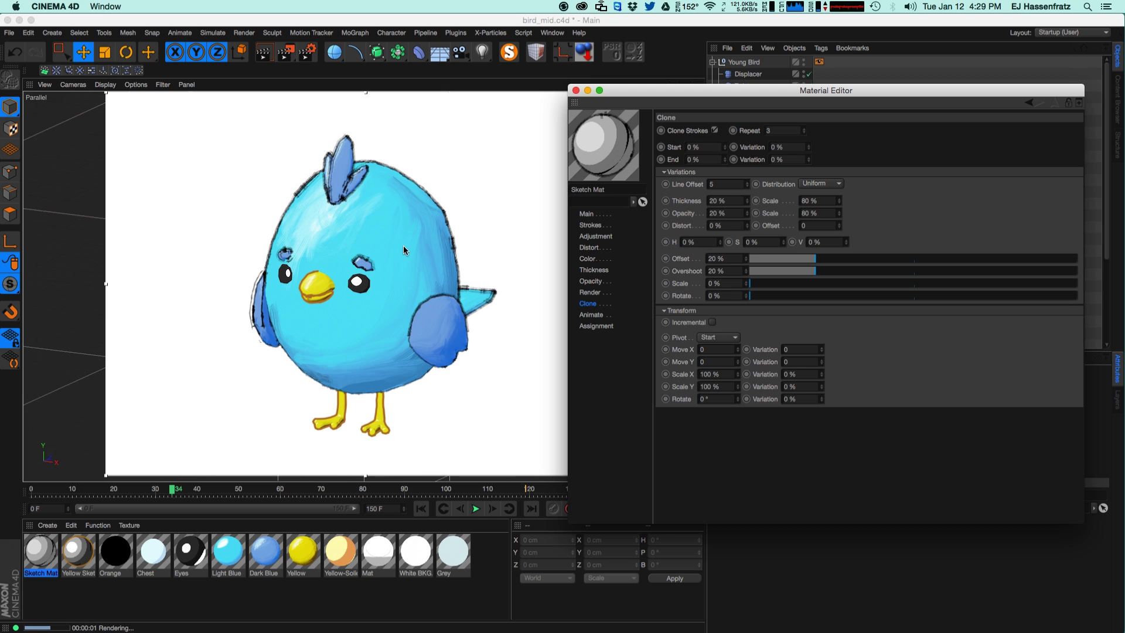
{"action": "left_click", "coordinate": [398, 369]}
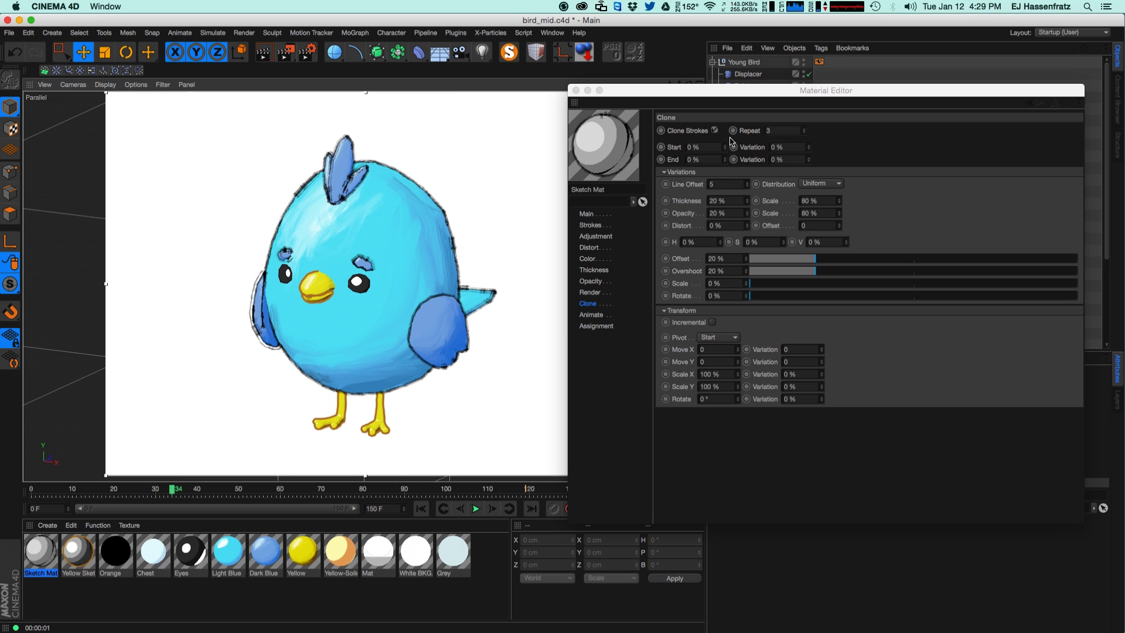
Step: Try a clone stroke repeat of 5, and set it back to 3
{"action": "left_click", "coordinate": [804, 129]}
{"action": "left_click", "coordinate": [804, 128]}
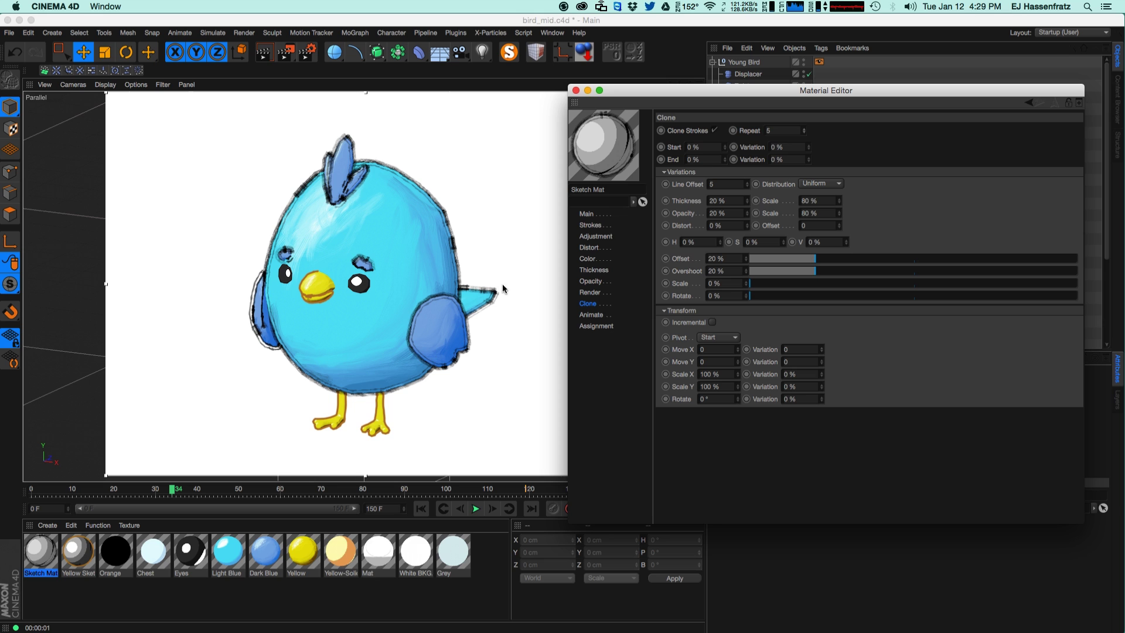
{"action": "left_click", "coordinate": [804, 133]}
{"action": "left_click", "coordinate": [804, 132]}
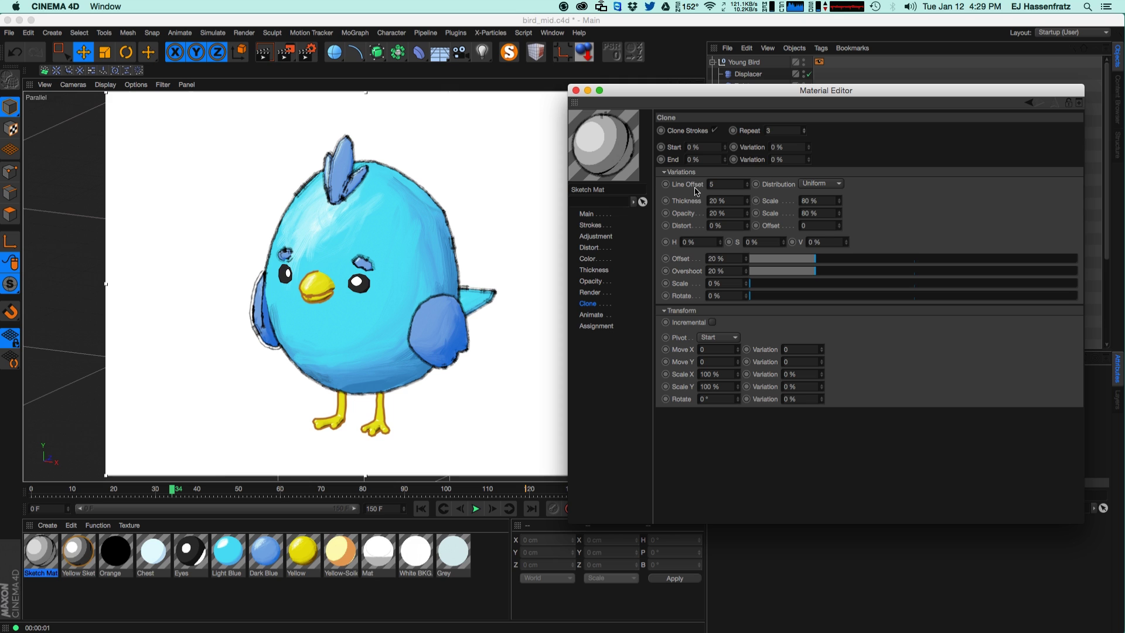
Step: Reduce the line offset of the cloned strokes to 2
{"action": "left_click", "coordinate": [747, 187]}
{"action": "left_click", "coordinate": [747, 187]}
{"action": "left_click", "coordinate": [747, 187]}
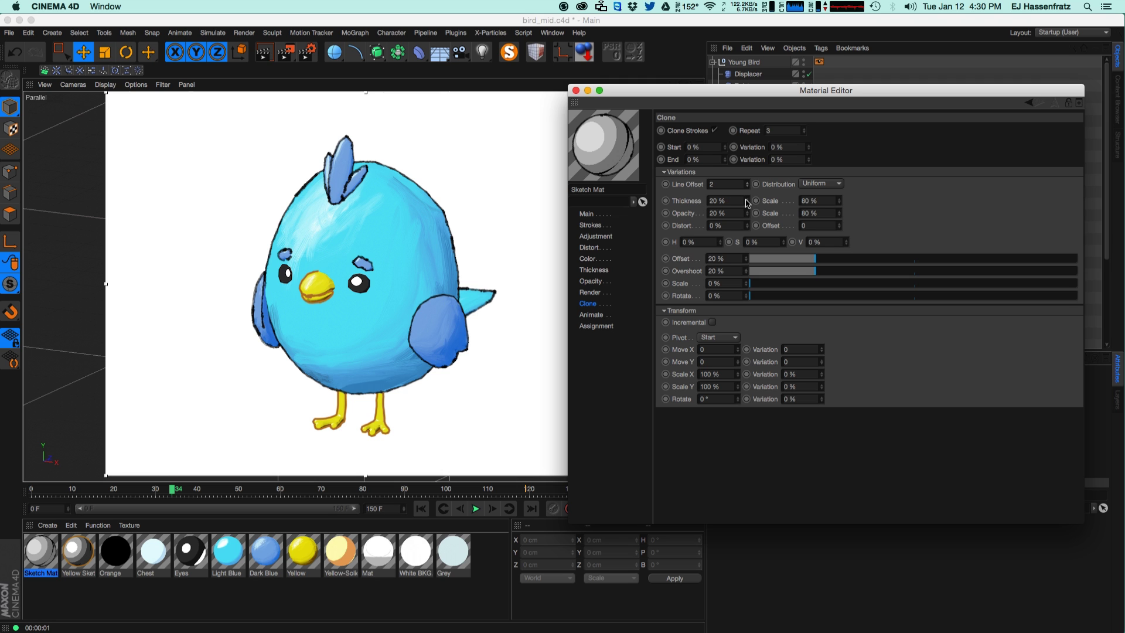
Step: Set the clone thickness variation to 81% with a scale of 78%, and the opacity variation to 72%
{"action": "mouse_move", "coordinate": [748, 203]}
{"action": "left_mouse_down"}
{"action": "mouse_move", "coordinate": [754, 185]}
{"action": "mouse_move", "coordinate": [750, 200]}
{"action": "left_mouse_up"}
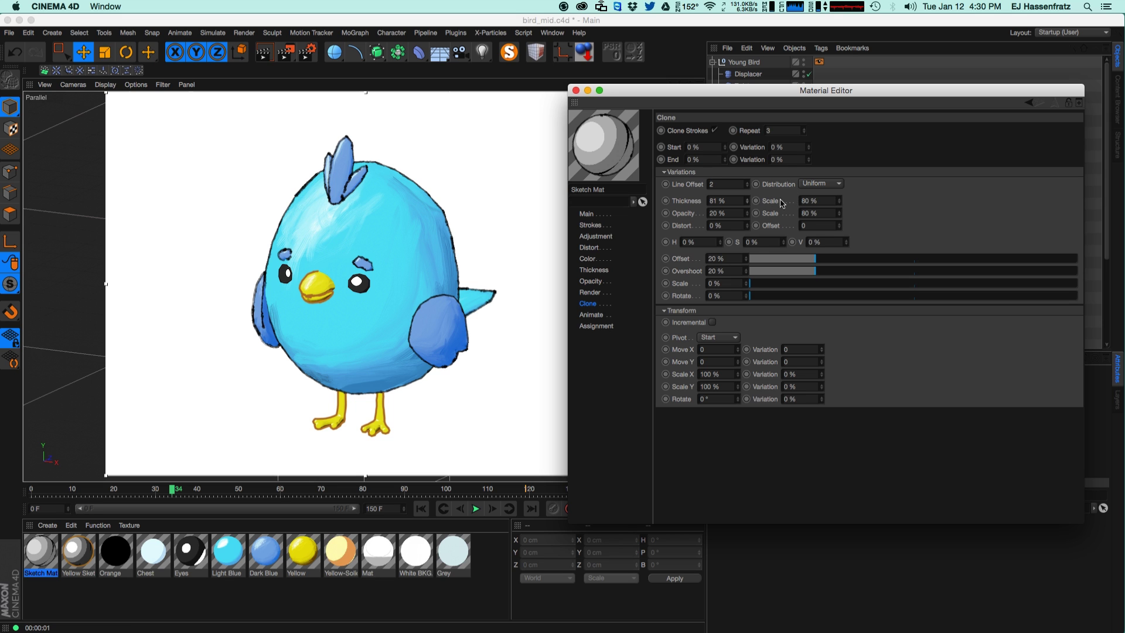
{"action": "left_click_drag", "start_coordinate": [844, 204], "coordinate": [848, 197]}
{"action": "left_click_drag", "start_coordinate": [841, 202], "coordinate": [841, 216]}
{"action": "left_click_drag", "start_coordinate": [748, 205], "coordinate": [748, 206]}
{"action": "left_click", "coordinate": [748, 211]}
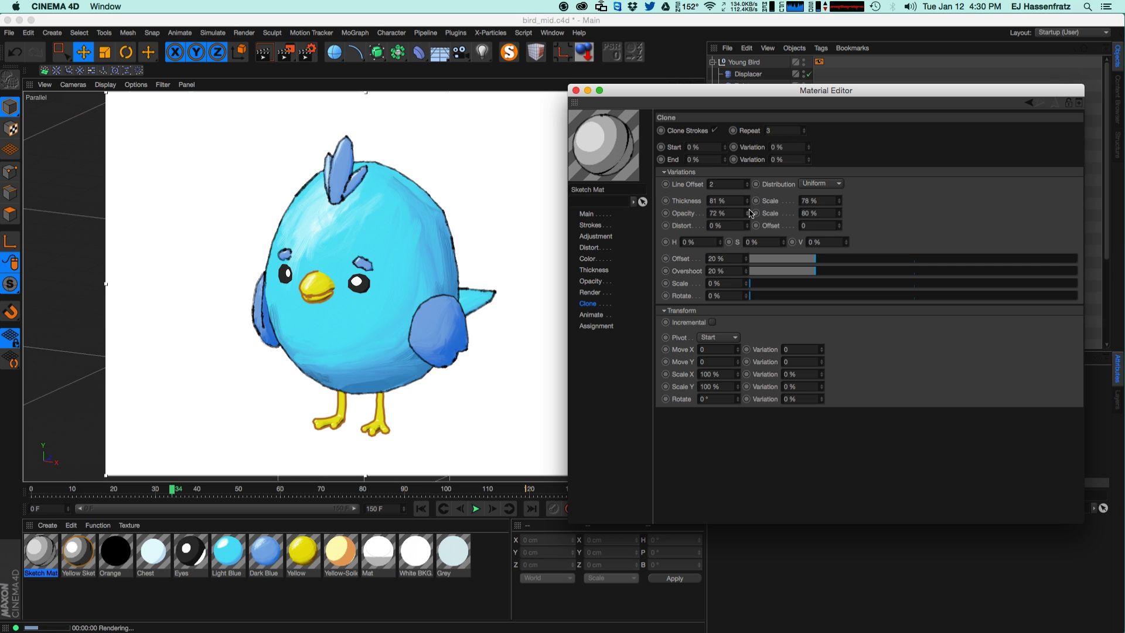
Step: Raise the cloned strokes' line offset to 4 and adjust the opacity scale, leaving distort at 0% after trying 5%
{"action": "left_click", "coordinate": [747, 182]}
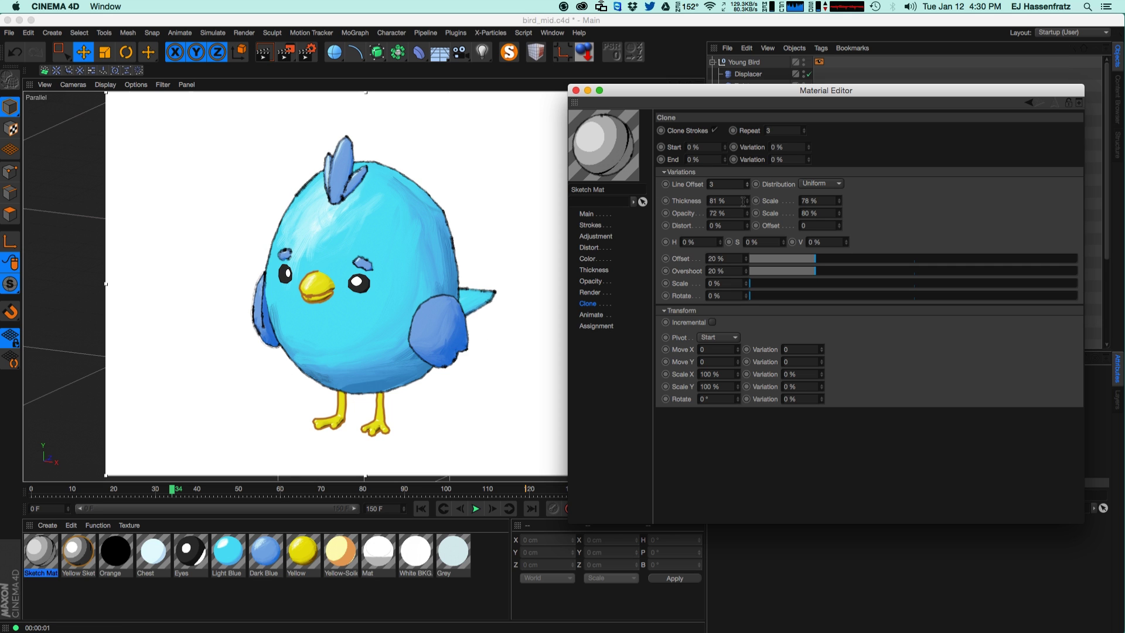
{"action": "left_click", "coordinate": [747, 182]}
{"action": "left_click_drag", "start_coordinate": [747, 225], "coordinate": [748, 218]}
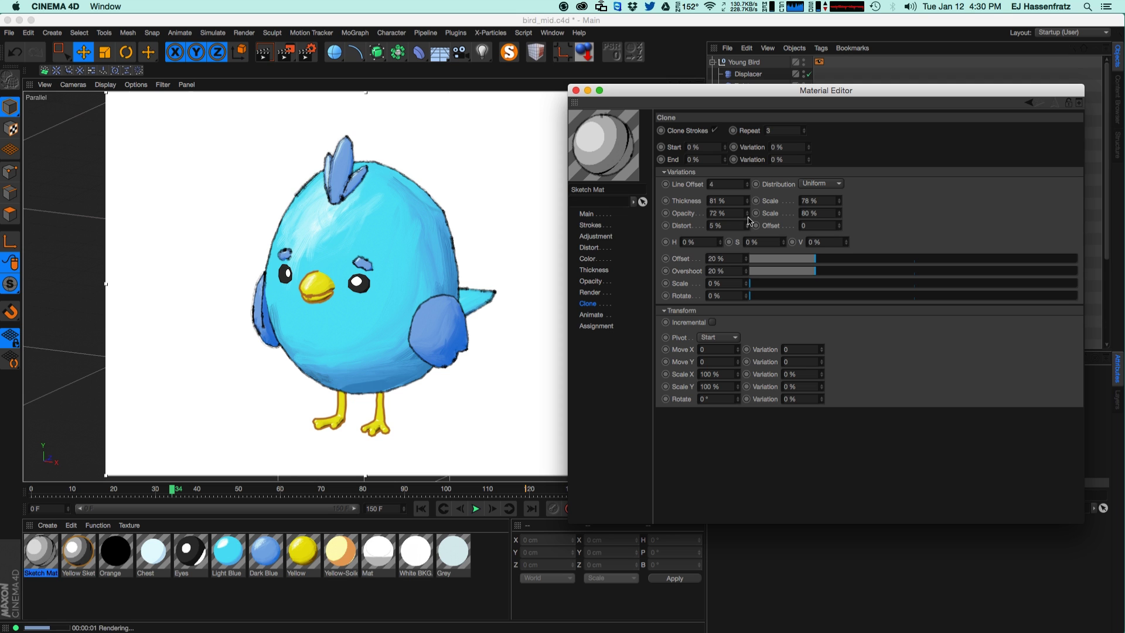
{"action": "left_click", "coordinate": [749, 223]}
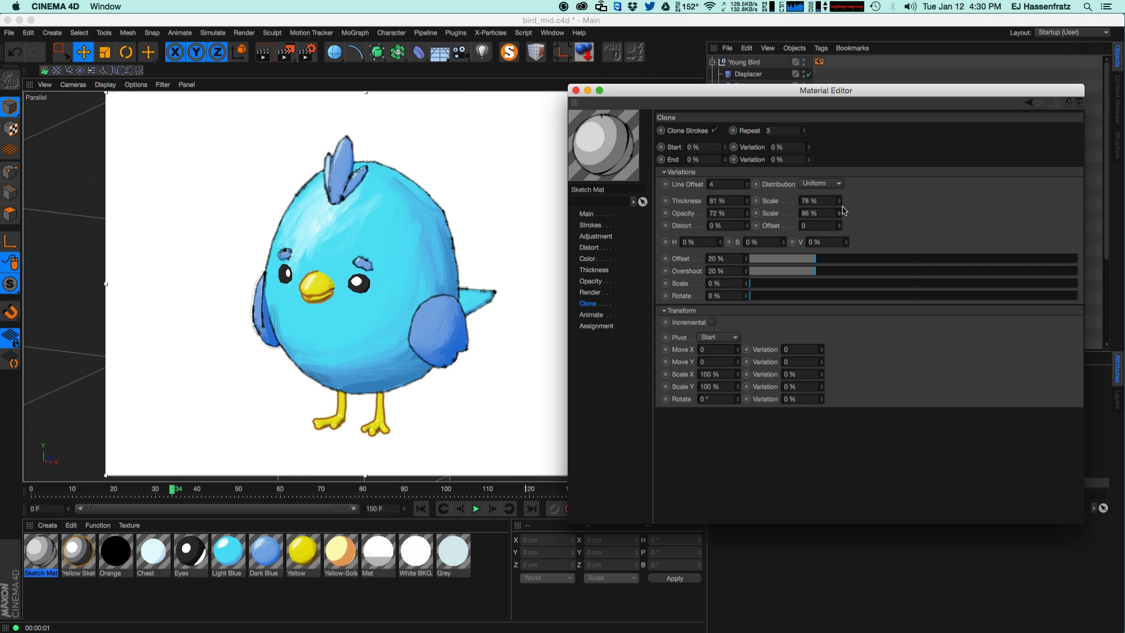
{"action": "left_click_drag", "start_coordinate": [840, 212], "coordinate": [841, 220]}
Step: Raise the sketch line thickness to about 6
{"action": "left_click", "coordinate": [594, 260]}
{"action": "left_click", "coordinate": [596, 272]}
{"action": "left_click", "coordinate": [596, 259]}
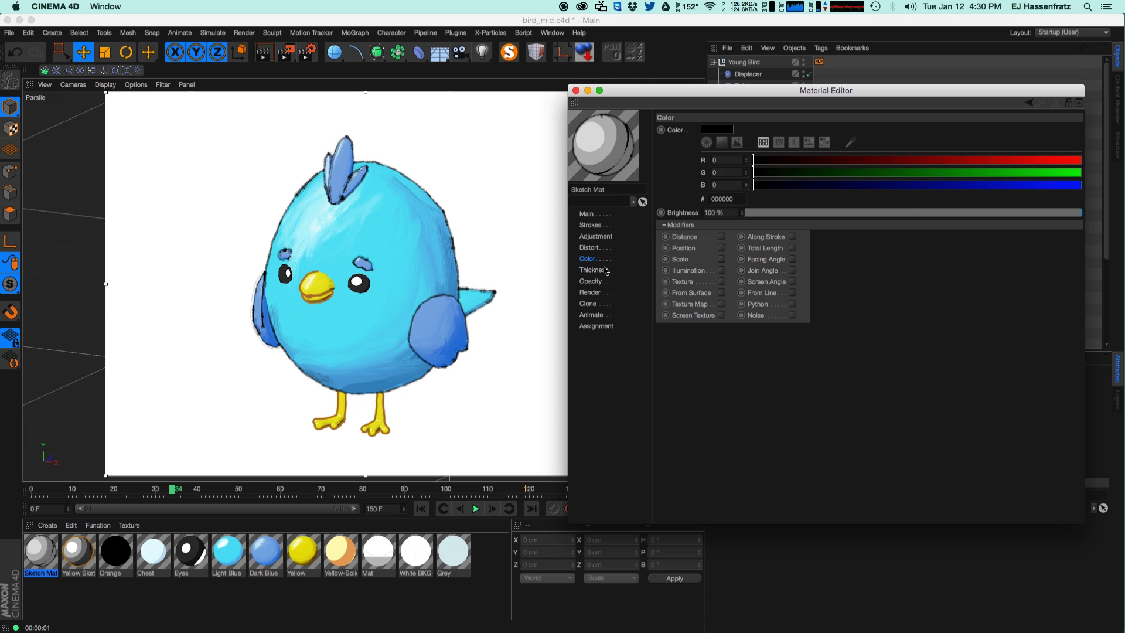
{"action": "left_click", "coordinate": [606, 270]}
{"action": "left_click", "coordinate": [738, 129]}
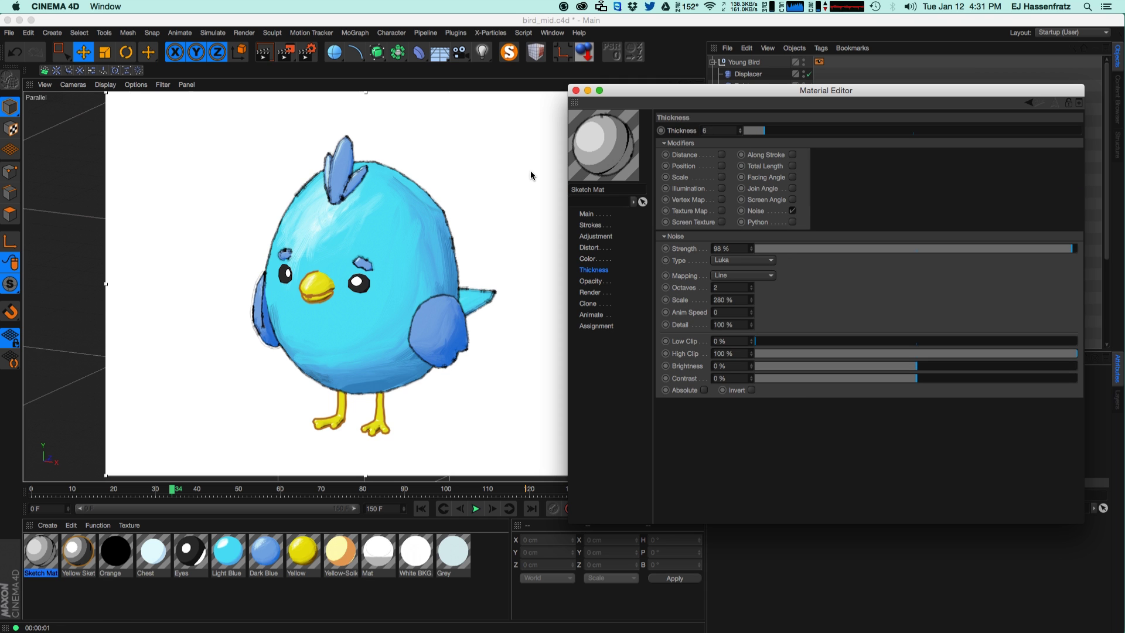
{"action": "left_click", "coordinate": [485, 177]}
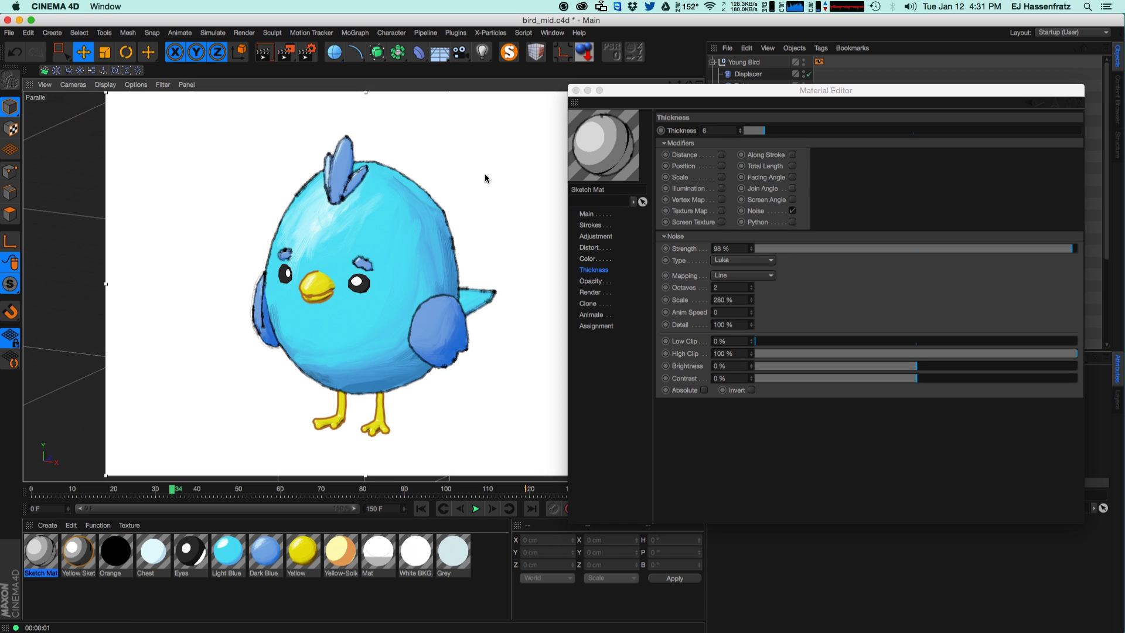
{"action": "left_click", "coordinate": [740, 130]}
Step: Change the sketch line color to a dark teal blue, hex 215A6A, using the color spectrum
{"action": "left_click", "coordinate": [597, 260]}
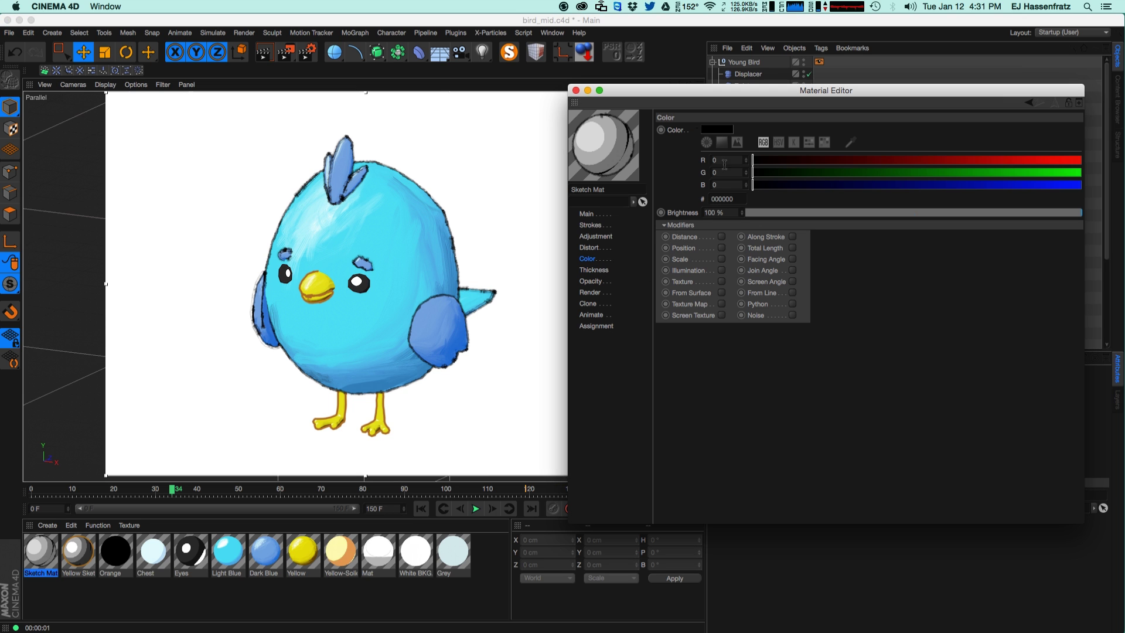
{"action": "left_click", "coordinate": [716, 130]}
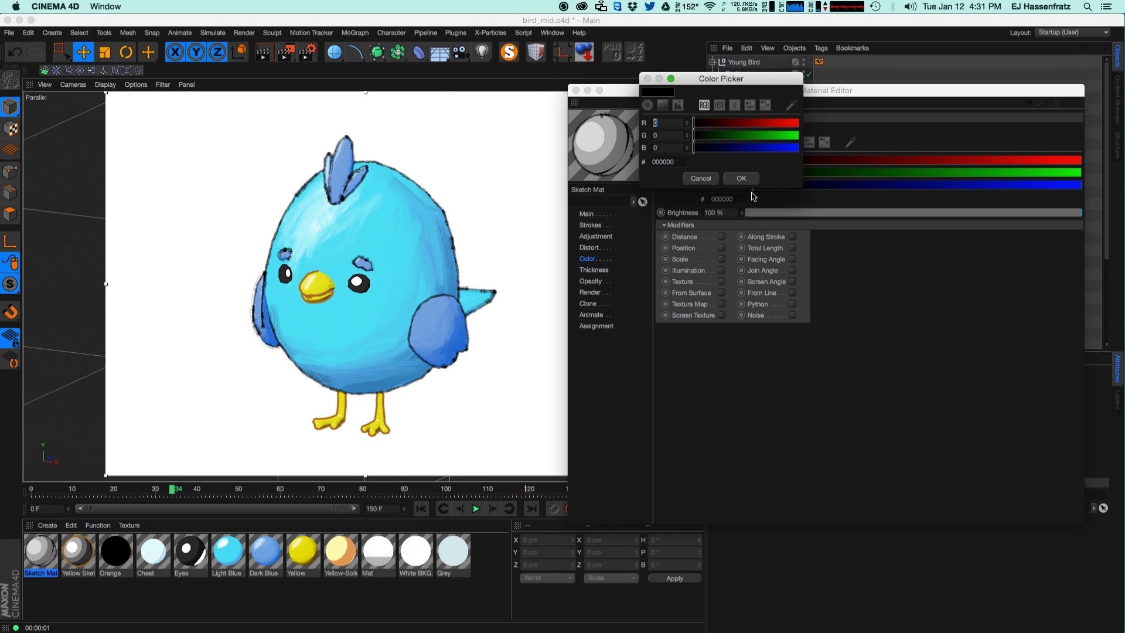
{"action": "left_click", "coordinate": [666, 105]}
{"action": "left_click_drag", "start_coordinate": [691, 178], "coordinate": [707, 182]}
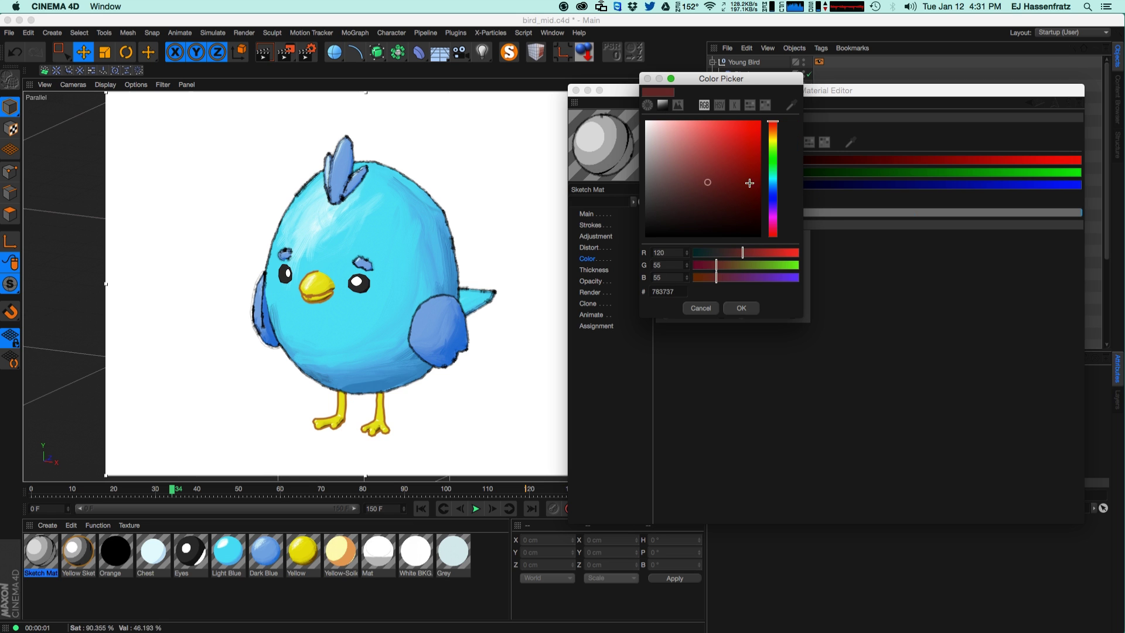
{"action": "left_click", "coordinate": [772, 184]}
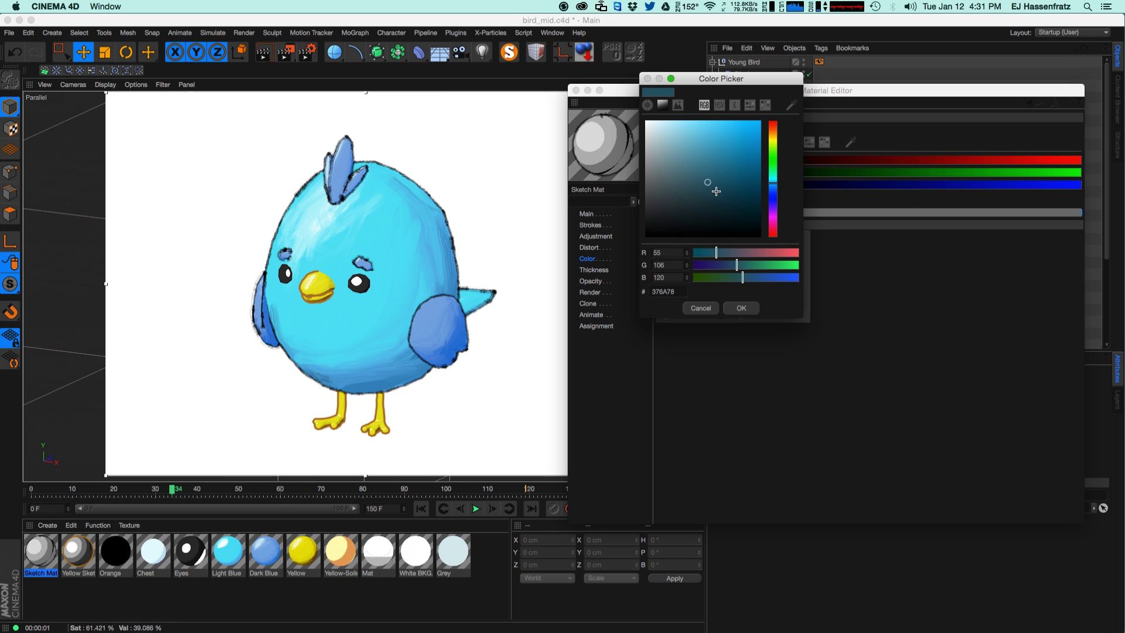
{"action": "left_click", "coordinate": [724, 189]}
{"action": "left_click", "coordinate": [741, 308]}
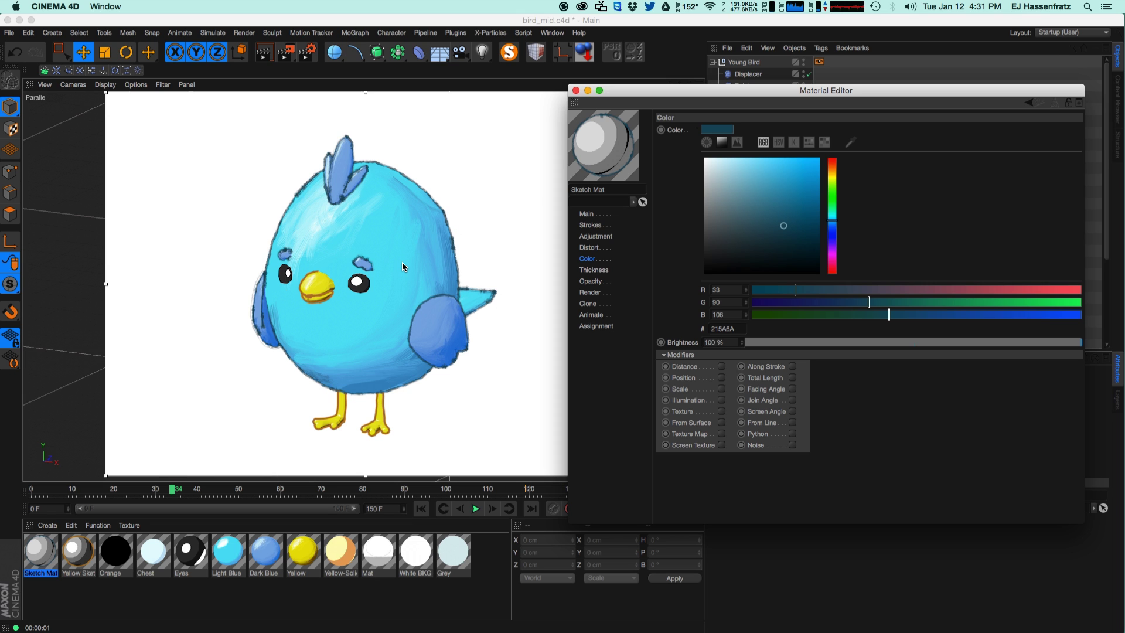
Step: Try lighter blues for the sketch lines, settle on hex 337E92, and close the material editor
{"action": "left_click", "coordinate": [788, 209]}
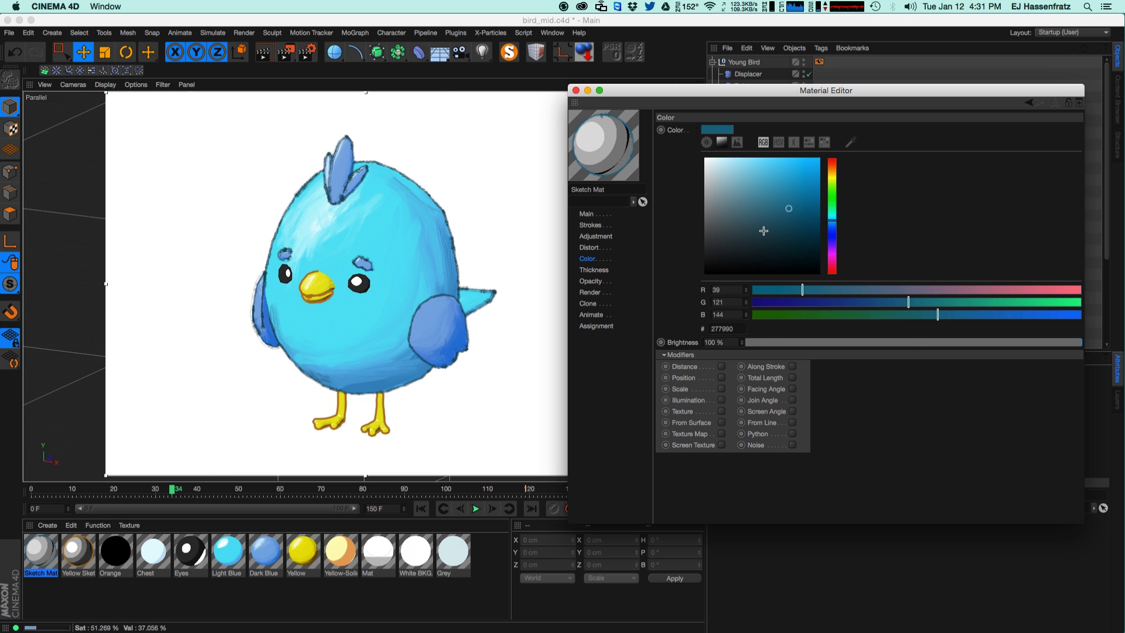
{"action": "left_click", "coordinate": [765, 209]}
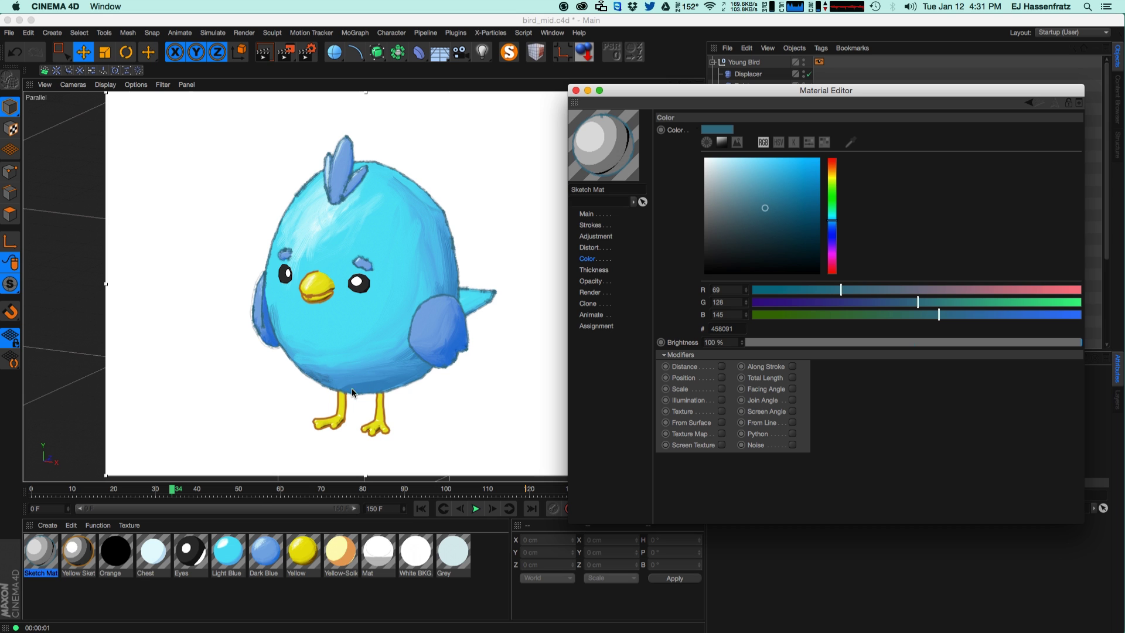
{"action": "left_click", "coordinate": [779, 208]}
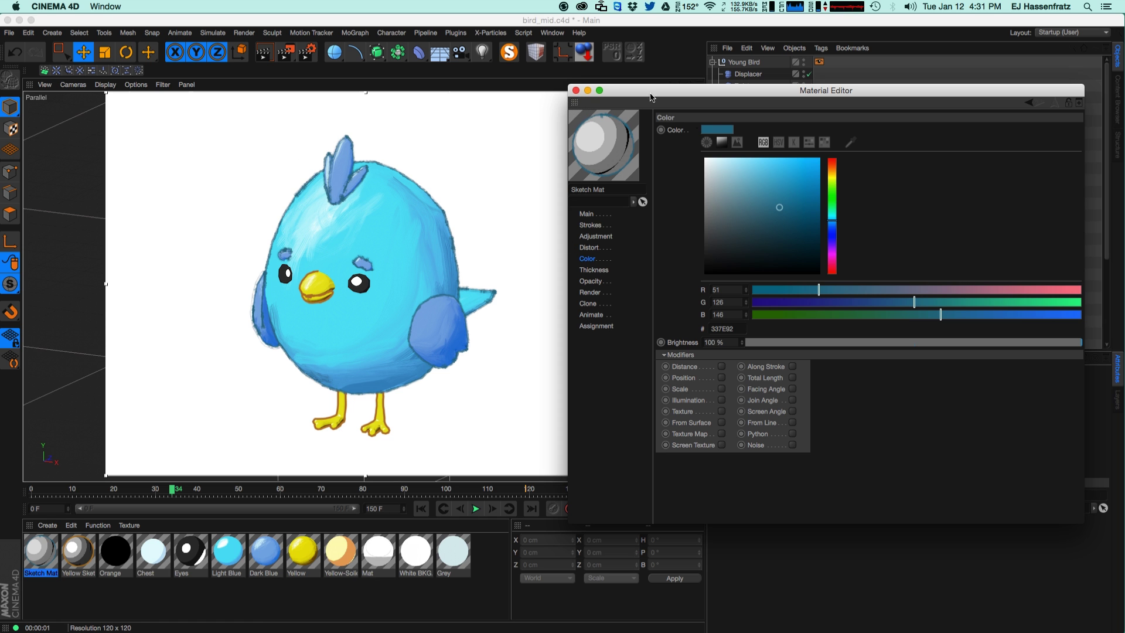
{"action": "left_click", "coordinate": [575, 90]}
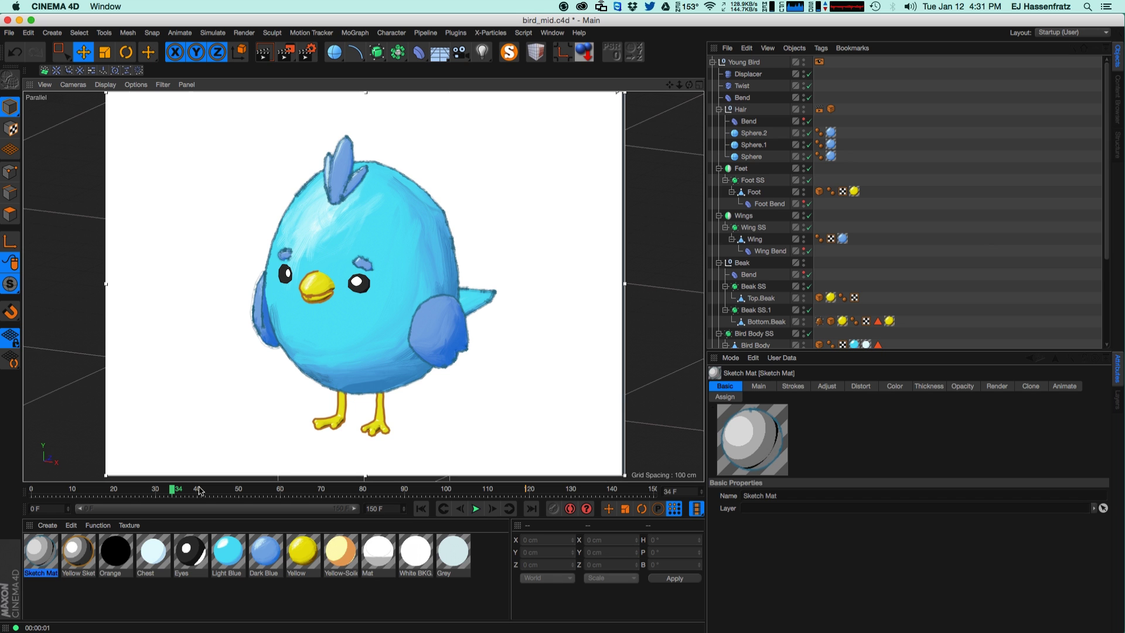
Step: Replace the yellow sketch material with a duplicate of Sketch Mat, and open the duplicate for editing beside the bird
{"action": "left_click_drag", "start_coordinate": [45, 552], "coordinate": [63, 565], "text": "ctrl"}
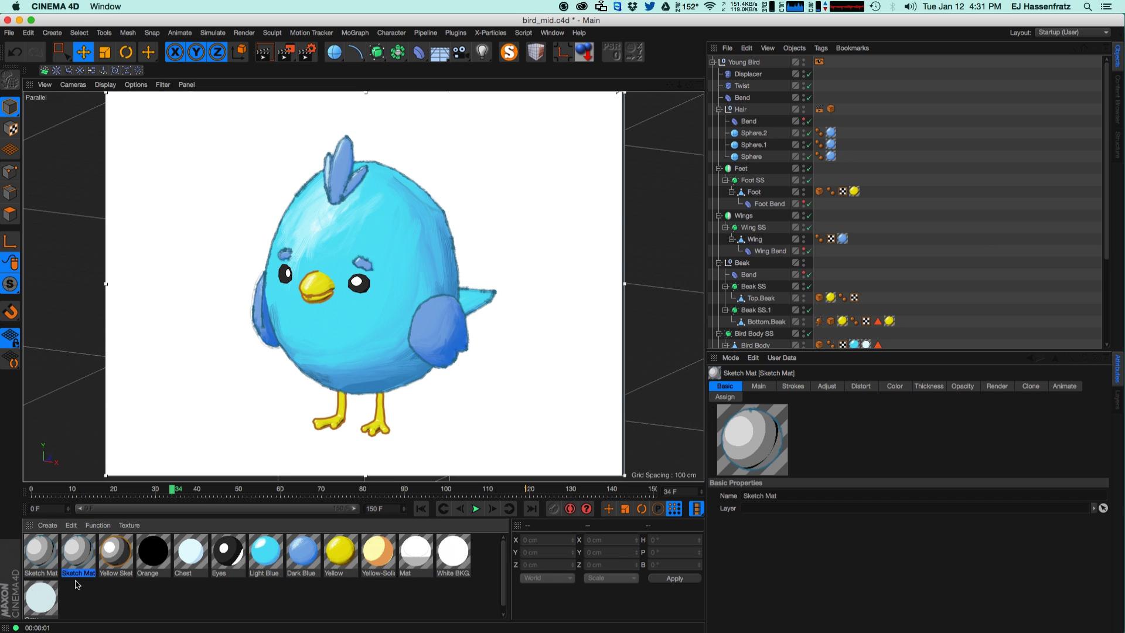
{"action": "left_click_drag", "start_coordinate": [80, 554], "coordinate": [115, 558], "text": "alt"}
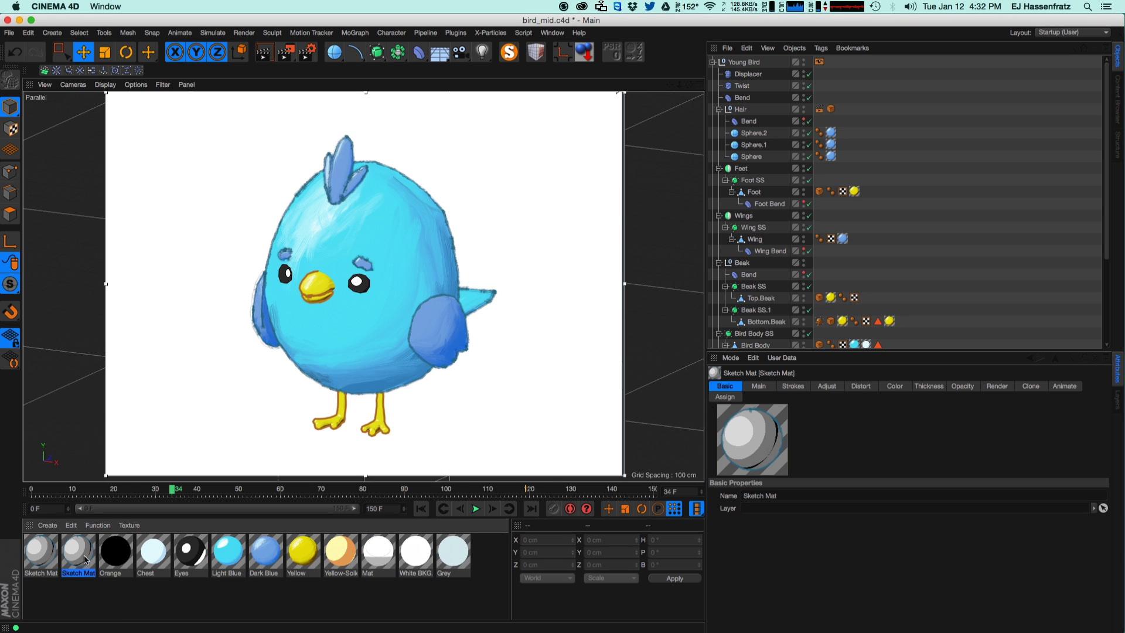
{"action": "double_click", "coordinate": [85, 557]}
{"action": "left_click_drag", "start_coordinate": [431, 80], "coordinate": [878, 101]}
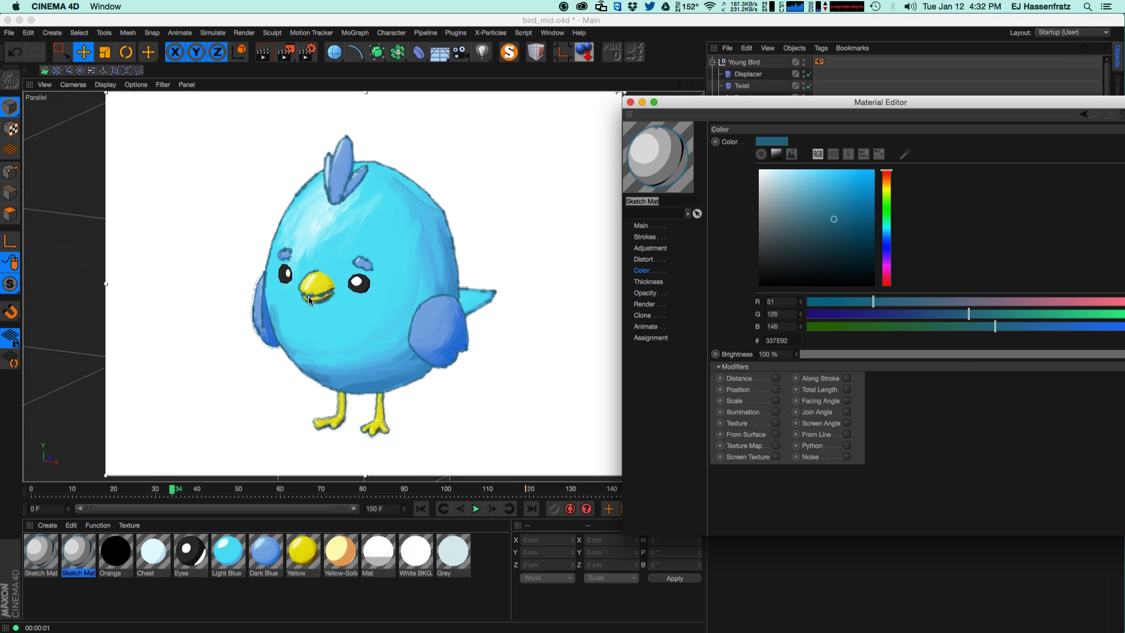
Step: Recolor the duplicate sketch material's lines from blue to yellow, comparing orange and golden shades such as B88031, D9B04E and D2B72B
{"action": "left_click", "coordinate": [886, 198]}
{"action": "left_click", "coordinate": [887, 188]}
{"action": "left_click", "coordinate": [862, 200]}
{"action": "left_click", "coordinate": [833, 192]}
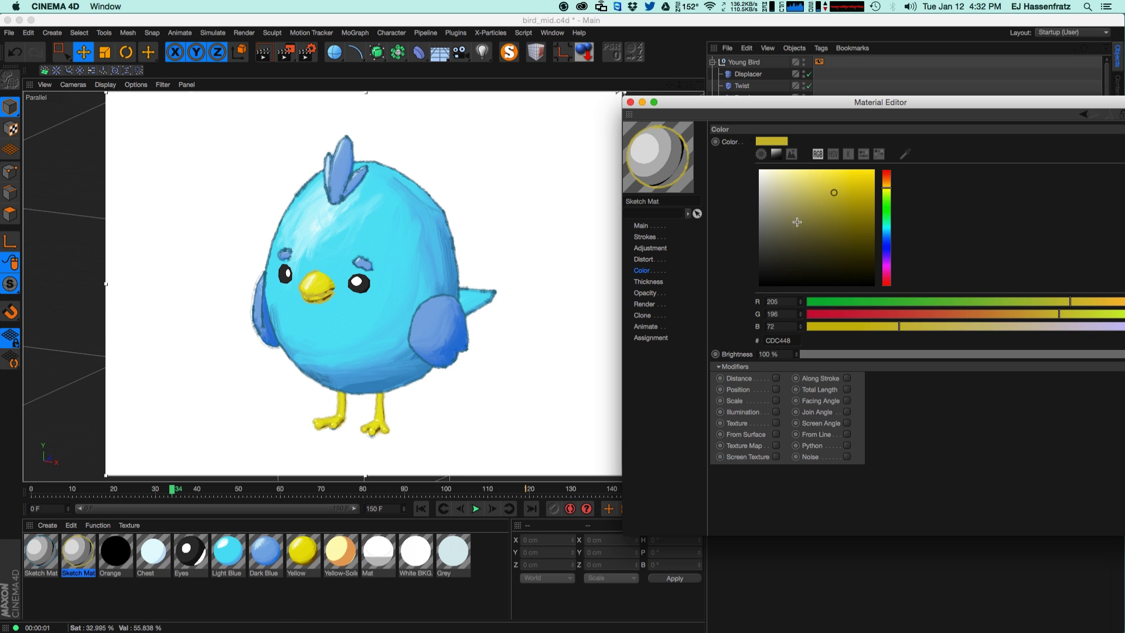
{"action": "left_click", "coordinate": [843, 201]}
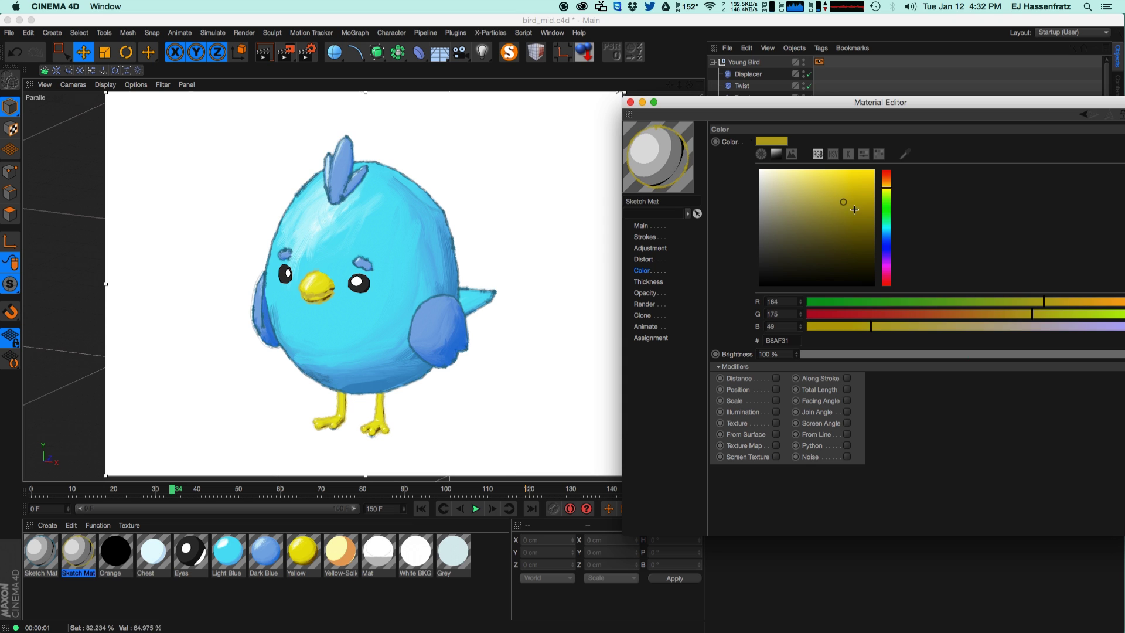
{"action": "left_click", "coordinate": [887, 182]}
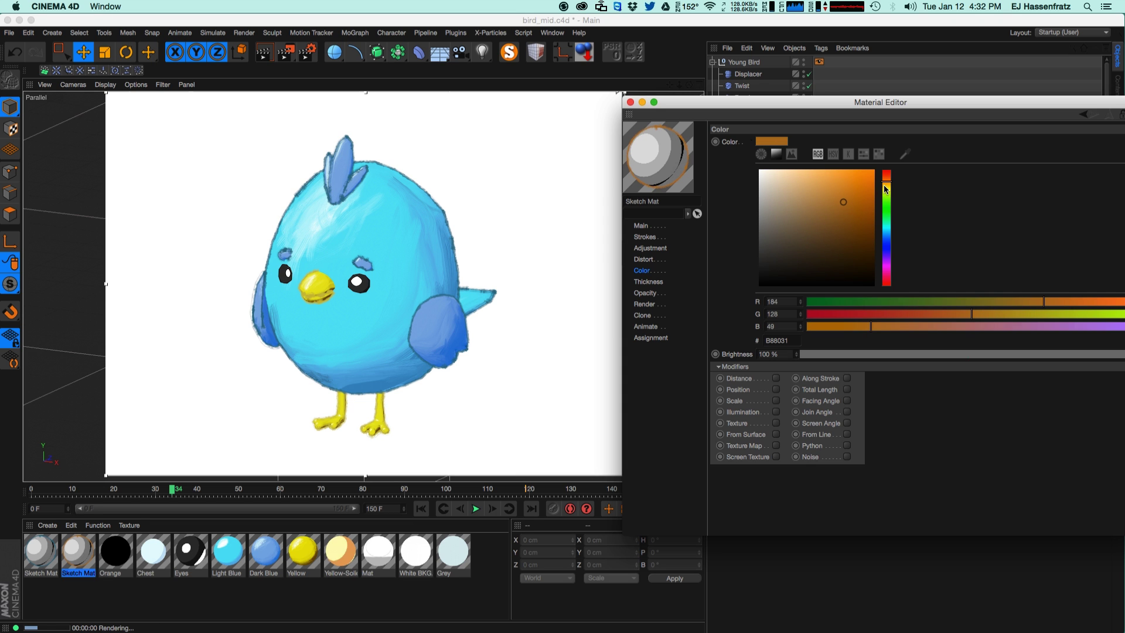
{"action": "left_click", "coordinate": [886, 183]}
{"action": "left_click", "coordinate": [833, 196]}
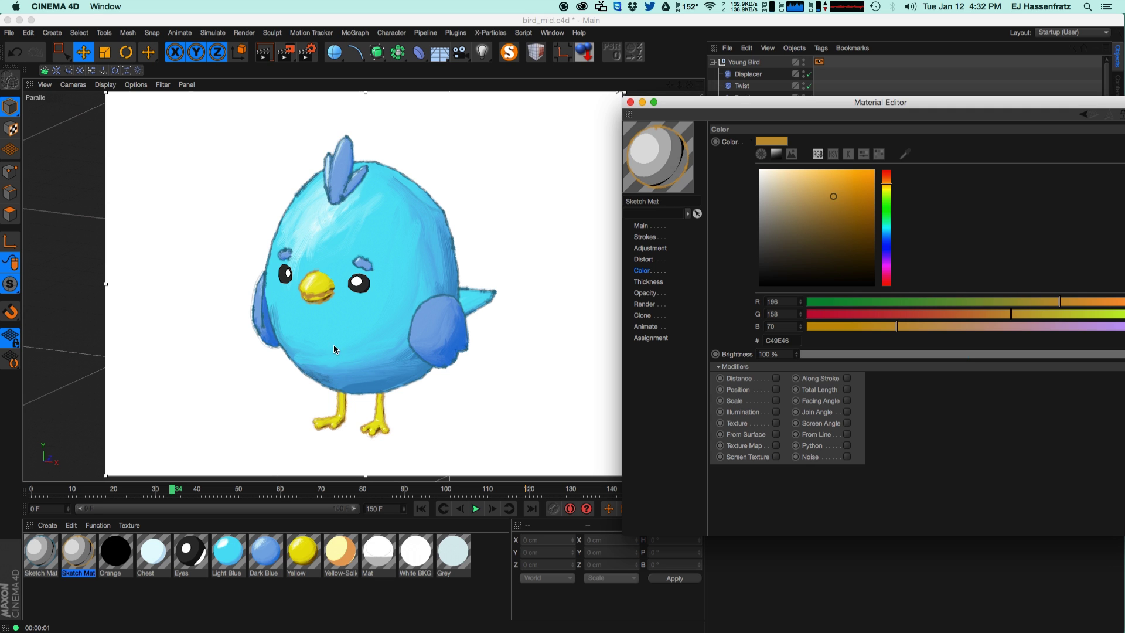
{"action": "left_click", "coordinate": [832, 187]}
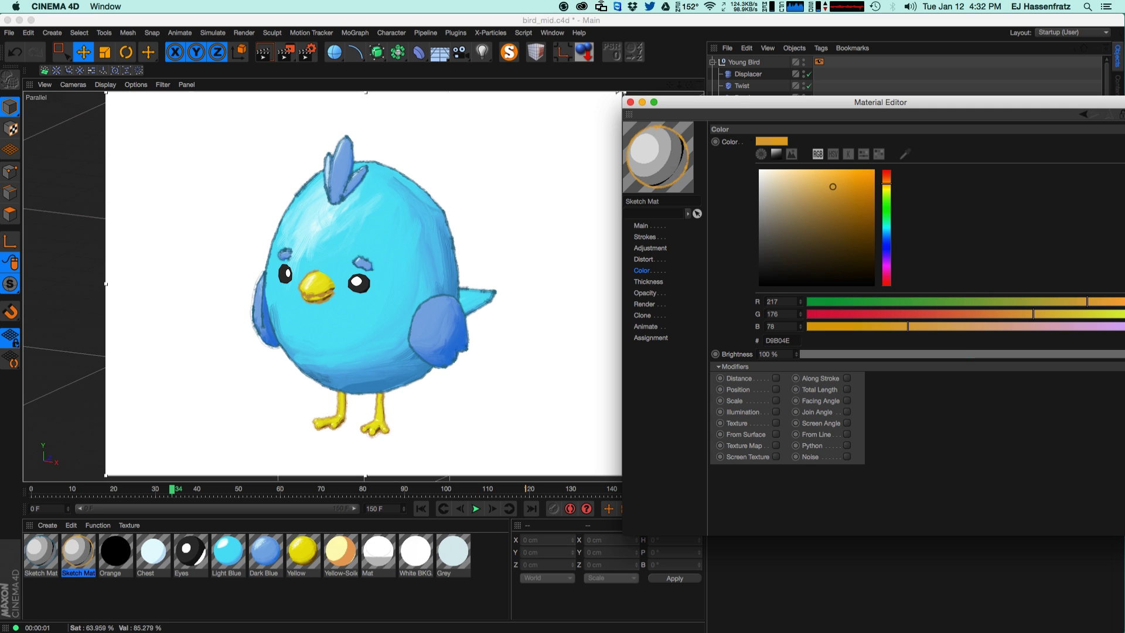
{"action": "left_click", "coordinate": [887, 186]}
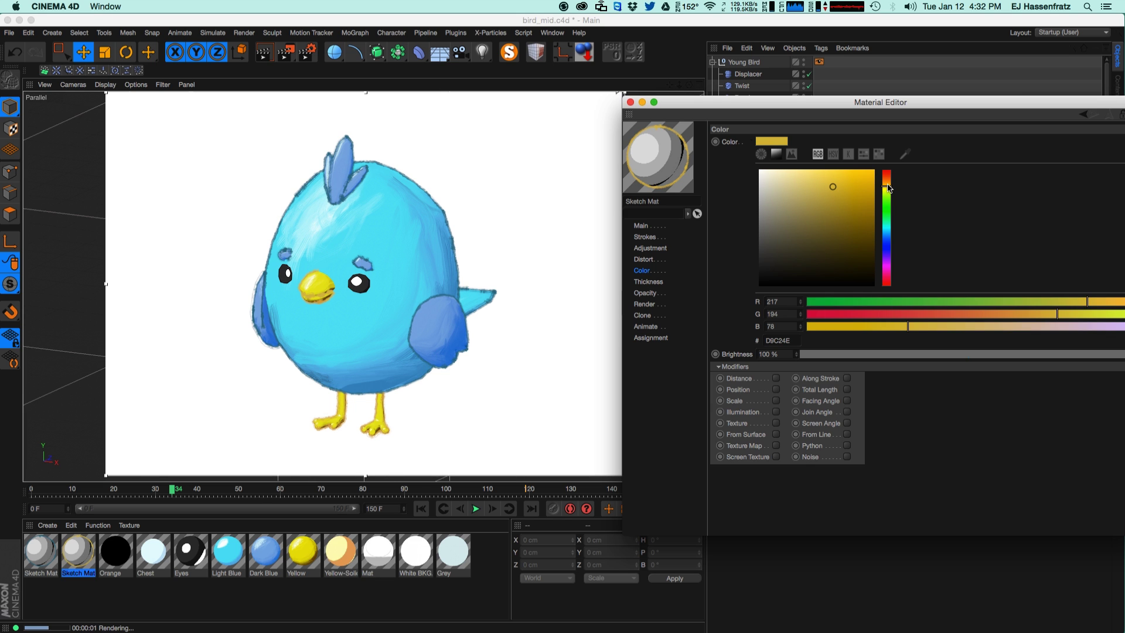
{"action": "left_click", "coordinate": [850, 190]}
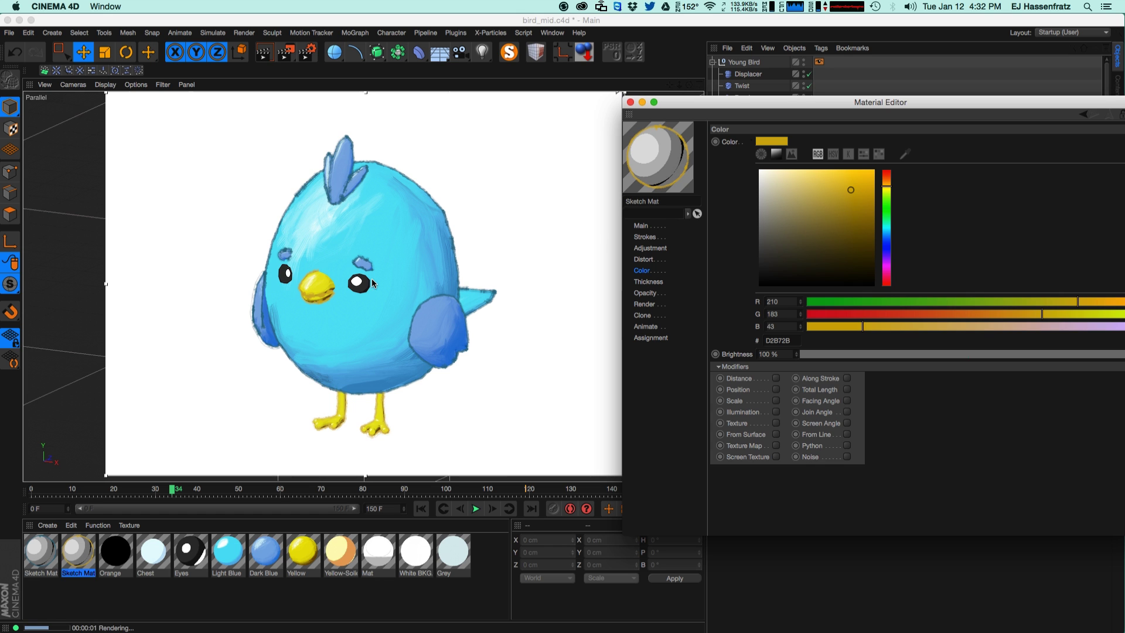
Step: Set the duplicate sketch material's line color to a darker golden brown, about hex B89534, and close the material editor
{"action": "left_click", "coordinate": [844, 197]}
{"action": "left_click", "coordinate": [887, 184]}
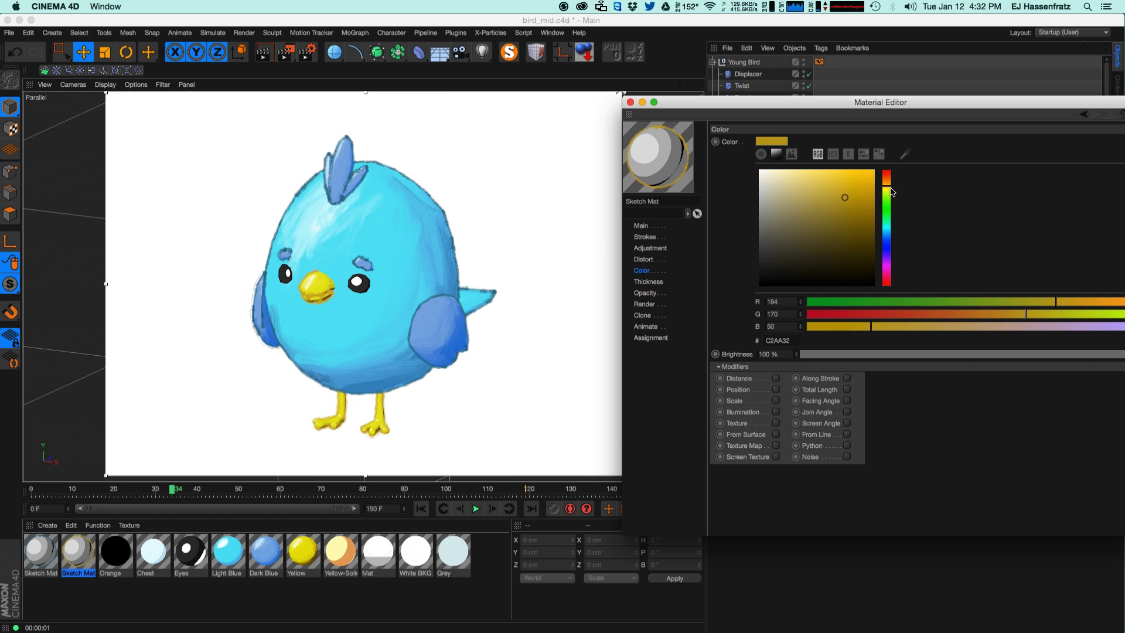
{"action": "left_click", "coordinate": [859, 198]}
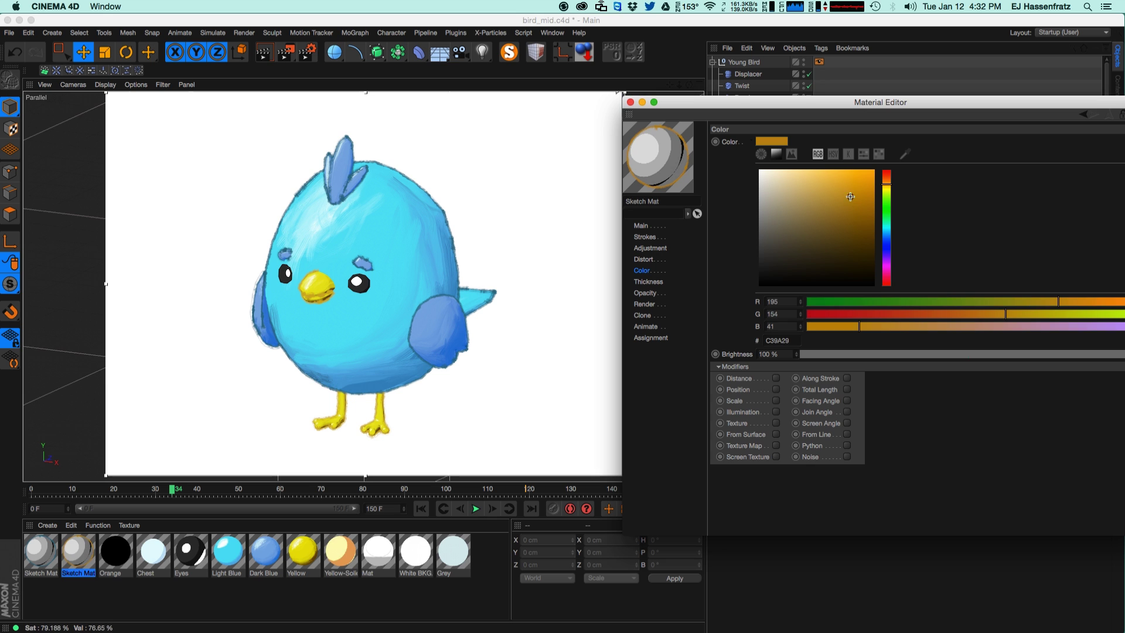
{"action": "left_click", "coordinate": [850, 196]}
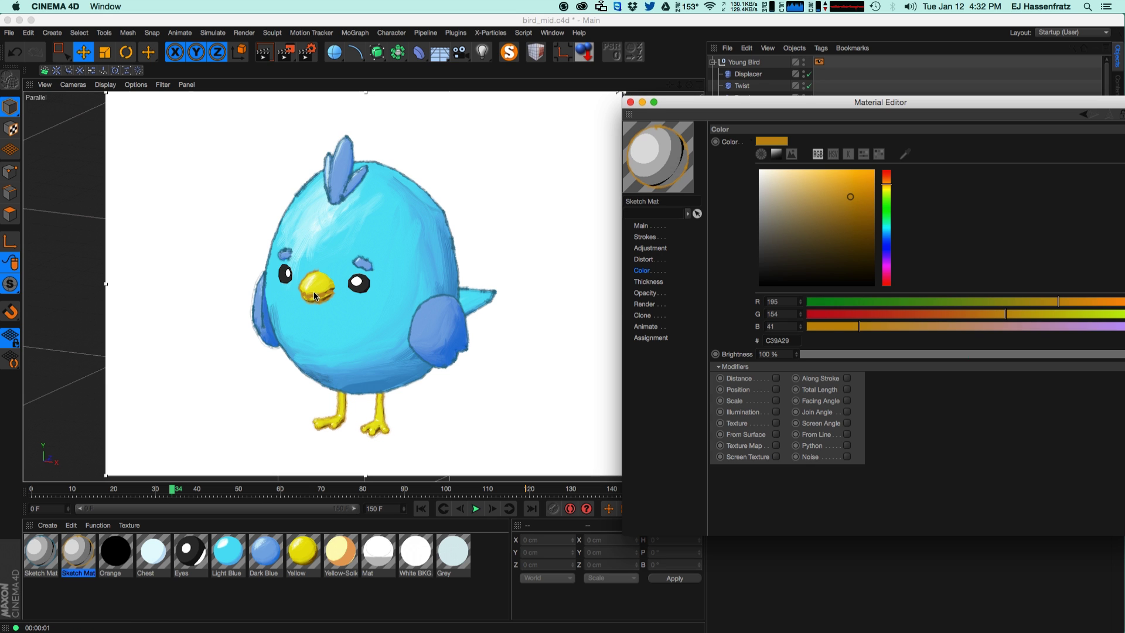
{"action": "left_click", "coordinate": [848, 197]}
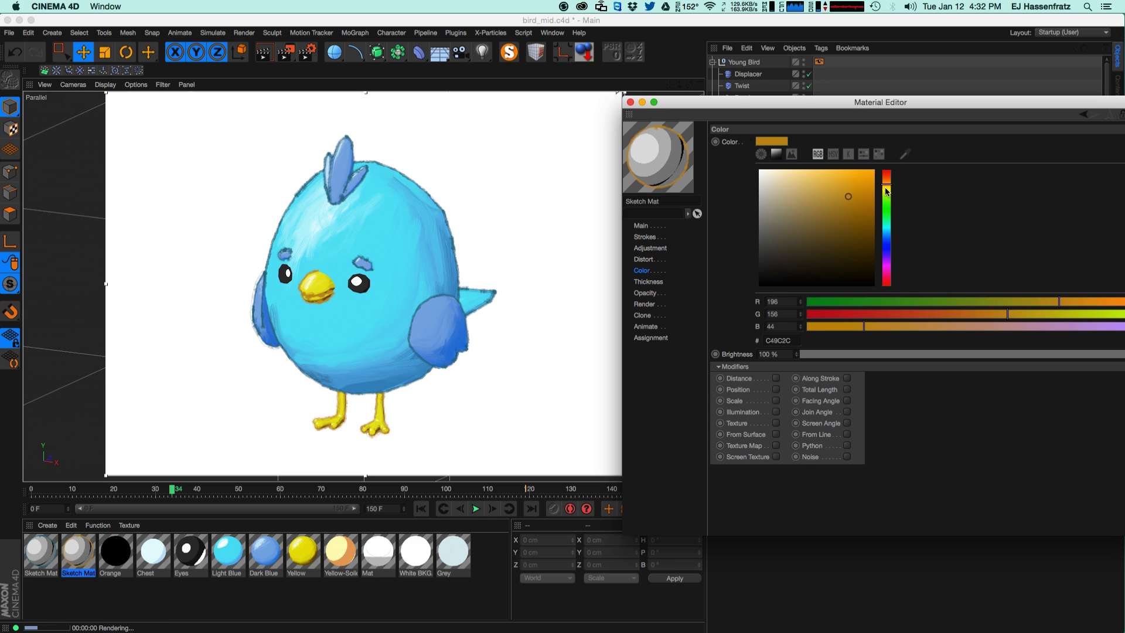
{"action": "left_click", "coordinate": [840, 199]}
{"action": "left_click", "coordinate": [837, 204]}
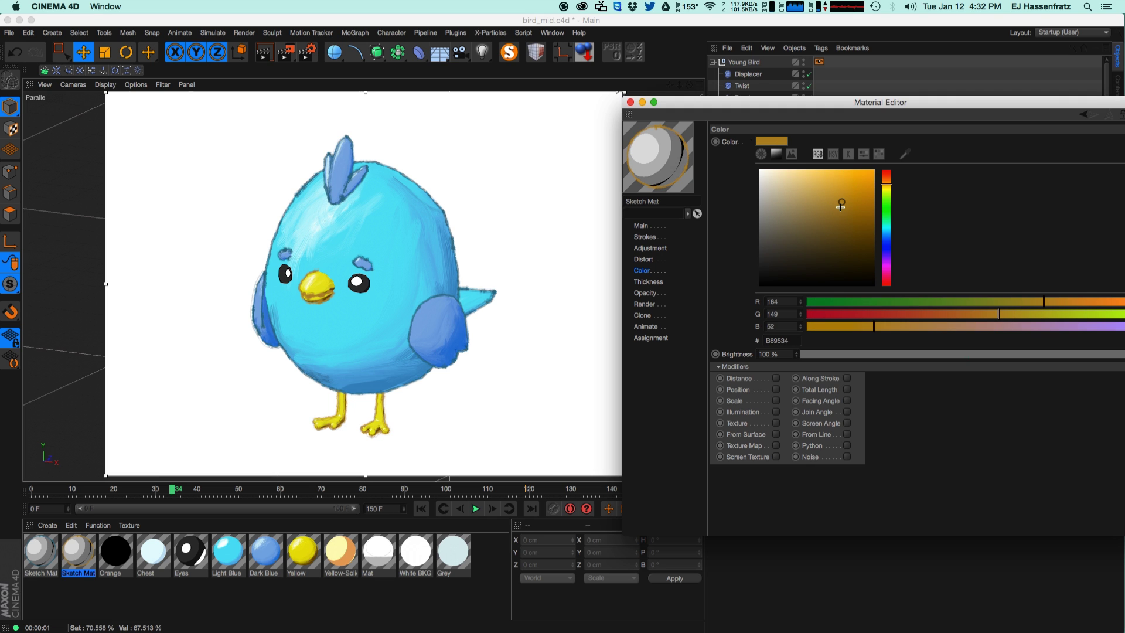
{"action": "left_click", "coordinate": [631, 102]}
Step: Inspect the object properties of the eye Sphere inside Eyes Symmetry, and clear the selection
{"action": "left_click", "coordinate": [364, 296]}
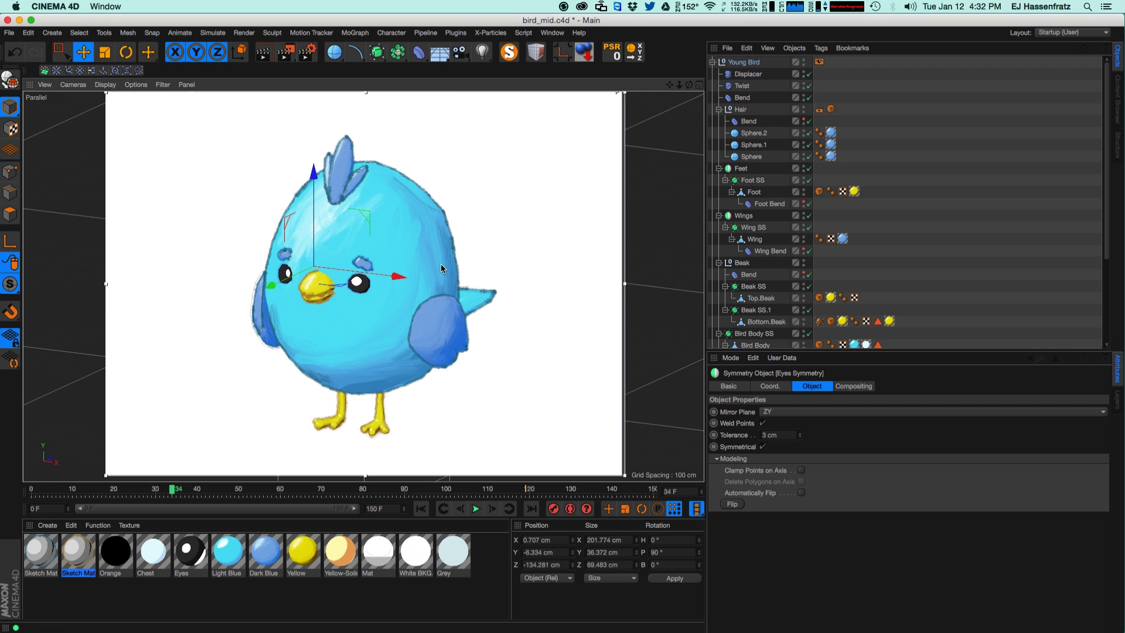
{"action": "left_click_drag", "start_coordinate": [1107, 255], "coordinate": [1091, 297]}
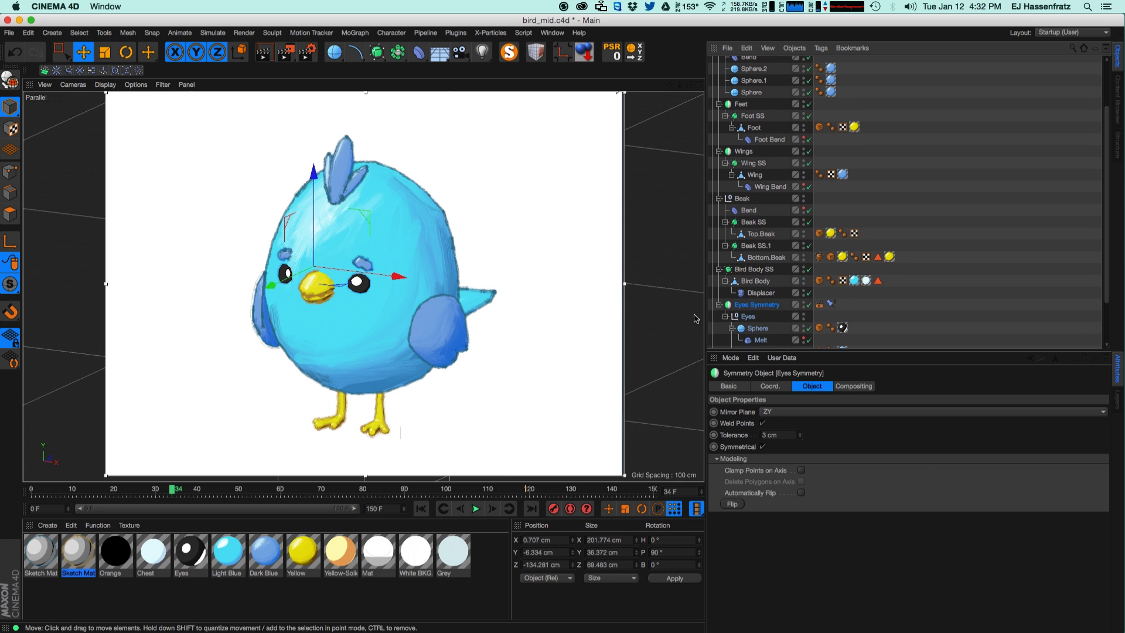
{"action": "left_click", "coordinate": [758, 329]}
{"action": "mouse_move", "coordinate": [808, 423]}
{"action": "left_mouse_down"}
{"action": "mouse_move", "coordinate": [809, 411]}
{"action": "mouse_move", "coordinate": [802, 440]}
{"action": "left_mouse_up"}
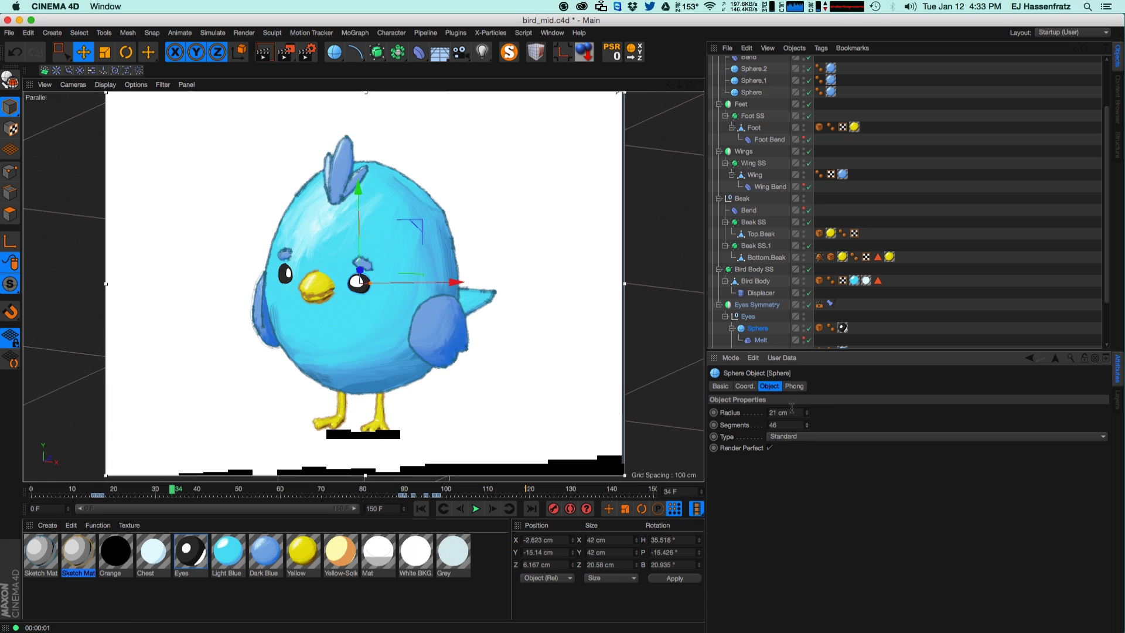
{"action": "left_click", "coordinate": [957, 276]}
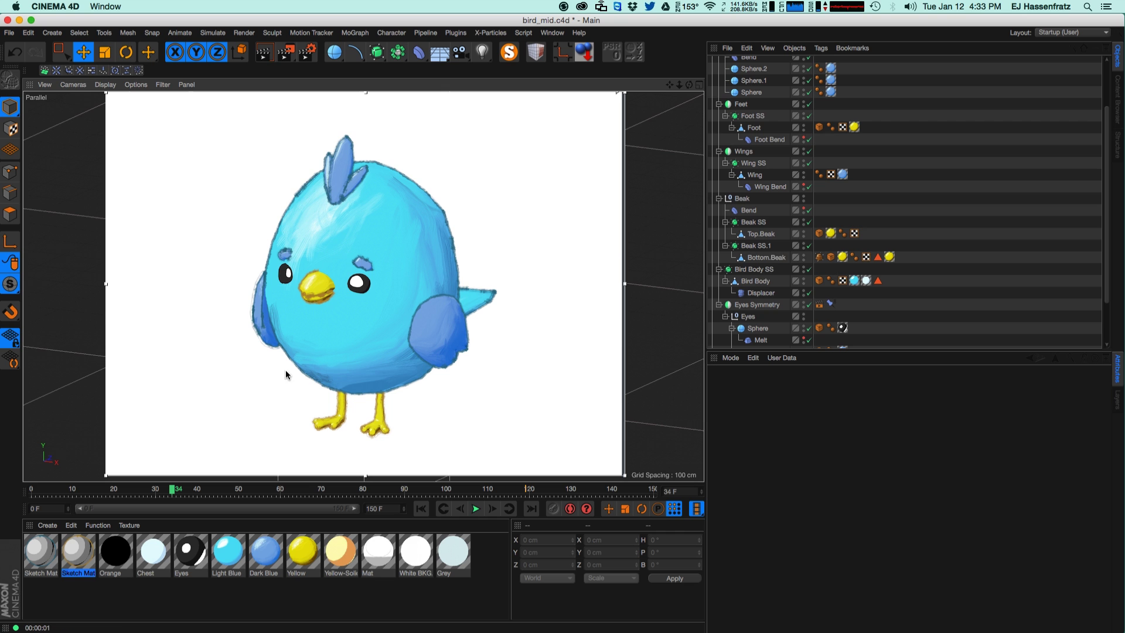
Step: Replace the Eyes material with a duplicate of Light Blue, rename it Eye, and open it for editing beside the bird
{"action": "left_click_drag", "start_coordinate": [229, 560], "coordinate": [195, 578], "text": "ctrl"}
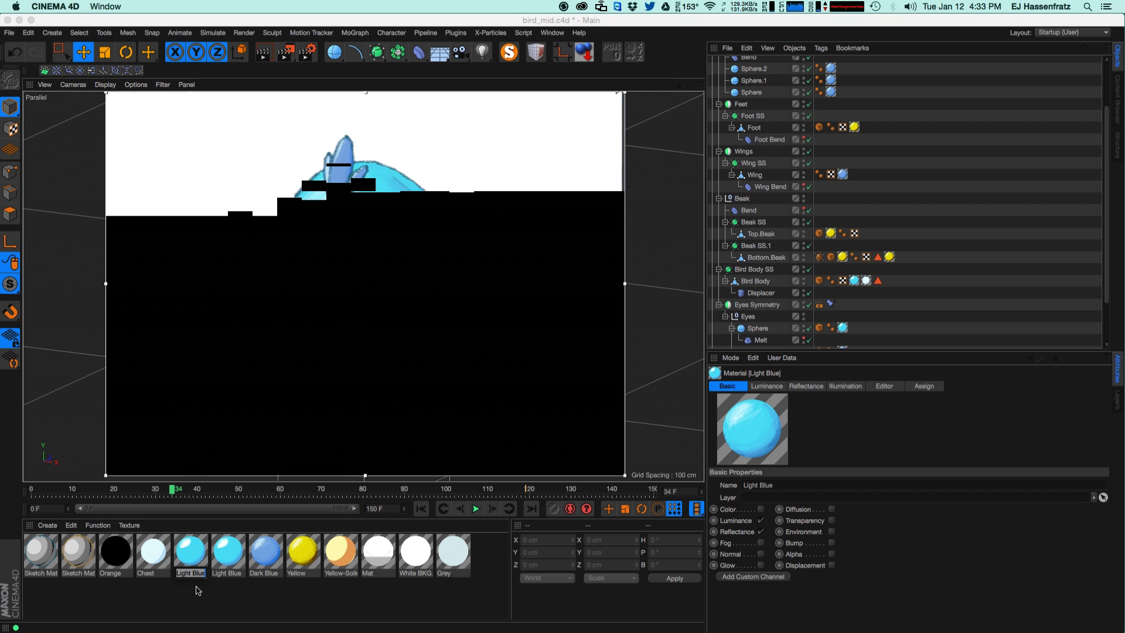
{"action": "left_click", "coordinate": [195, 588]}
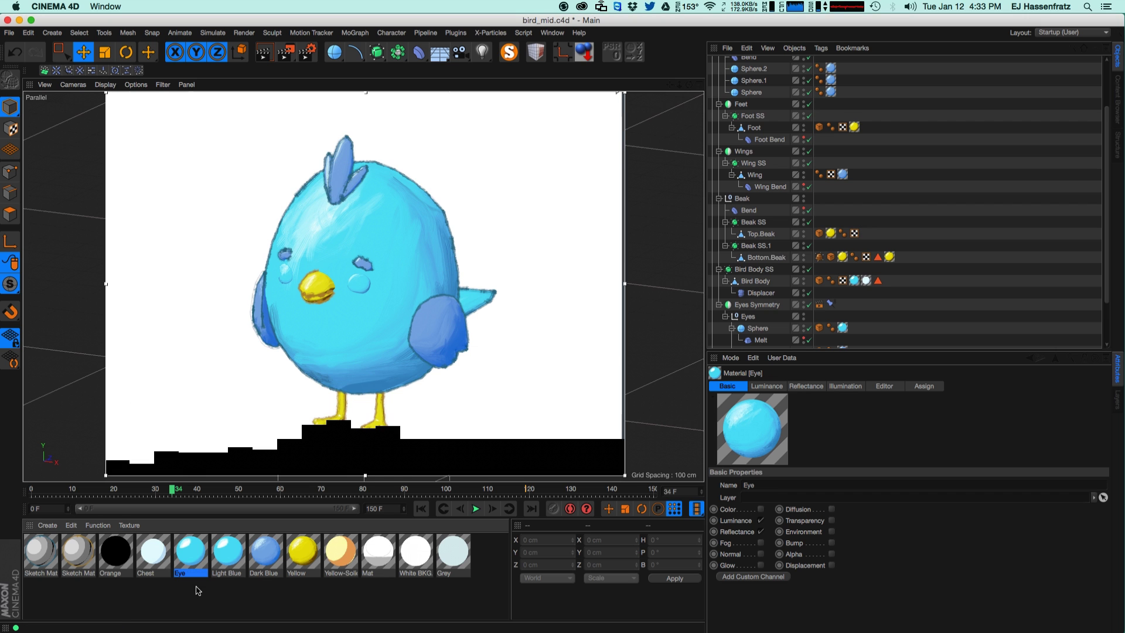
{"action": "double_click", "coordinate": [192, 560]}
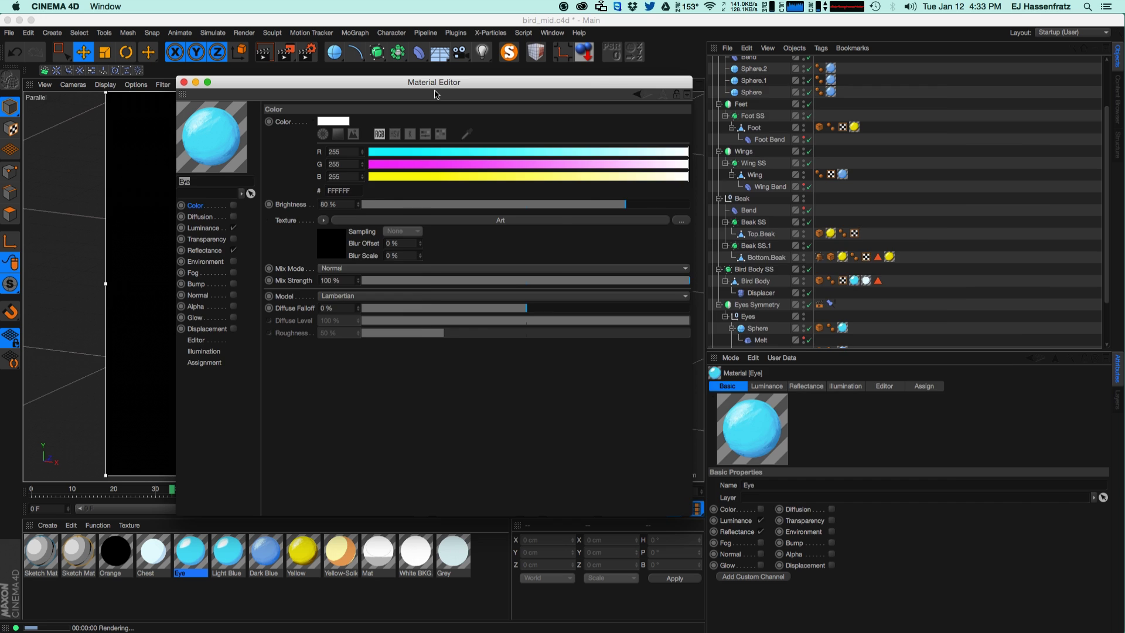
{"action": "left_click_drag", "start_coordinate": [403, 84], "coordinate": [737, 90]}
Step: Wrap the bird_art_1.psd texture in a Colorizer inside the Eye material's luminance Art shader
{"action": "left_click", "coordinate": [750, 229]}
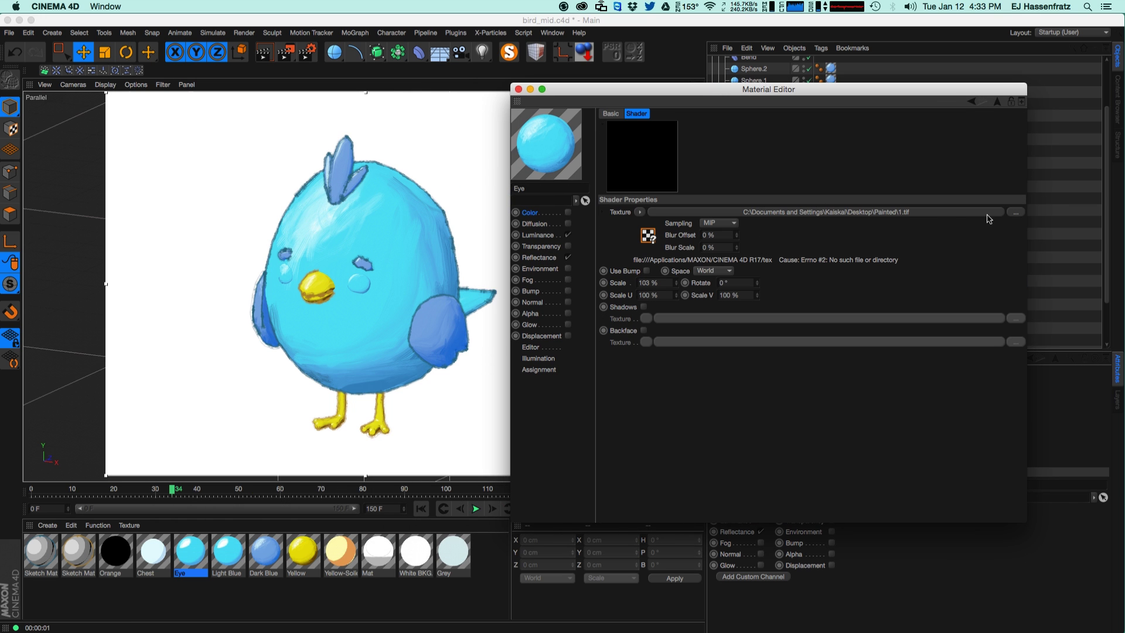
{"action": "left_click", "coordinate": [537, 234]}
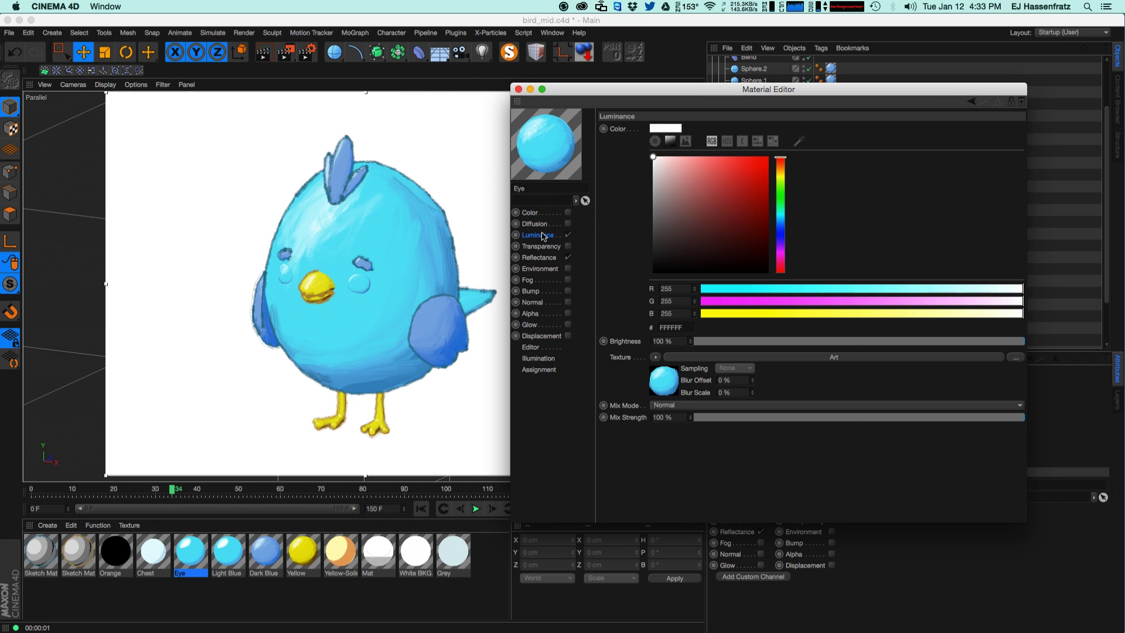
{"action": "left_click", "coordinate": [743, 358]}
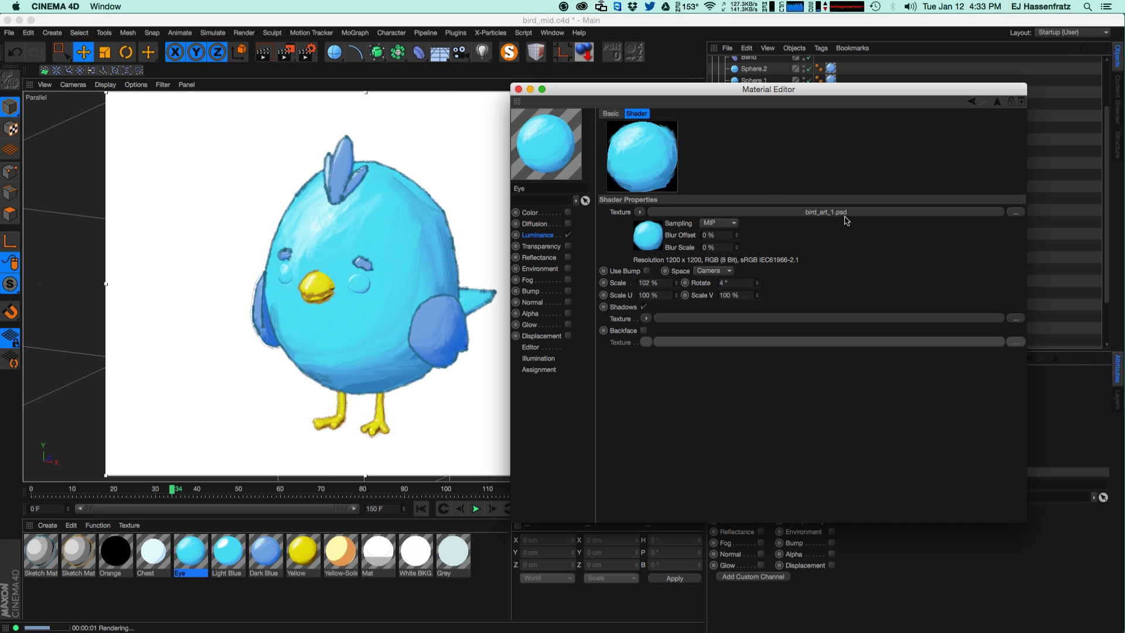
{"action": "left_click", "coordinate": [646, 213]}
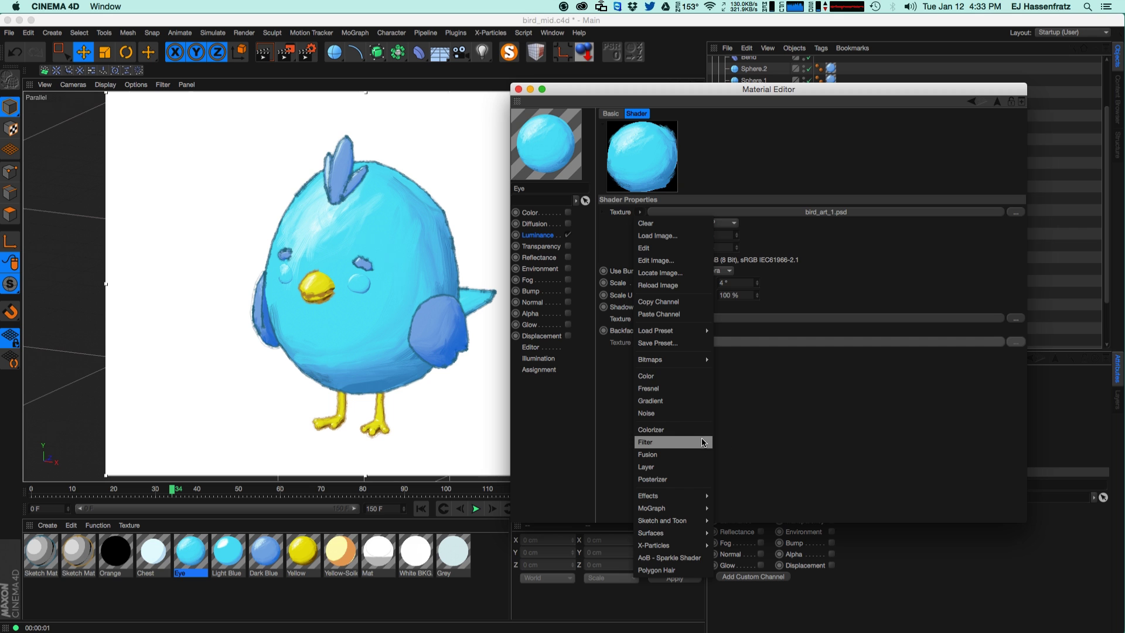
{"action": "left_click", "coordinate": [673, 430]}
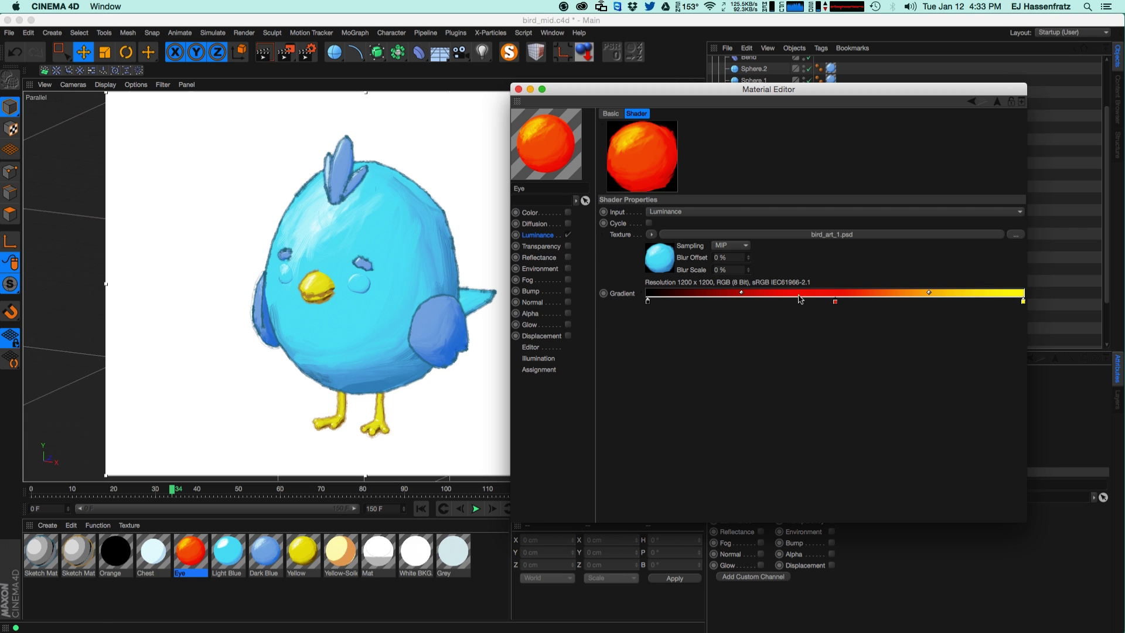
Step: Set the Eye Colorizer gradient's red middle knot to black and its yellow end knot to light gray, hex D8D8D8
{"action": "double_click", "coordinate": [834, 301]}
{"action": "left_click", "coordinate": [778, 279]}
{"action": "left_click_drag", "start_coordinate": [763, 384], "coordinate": [760, 391]}
{"action": "left_click", "coordinate": [862, 482]}
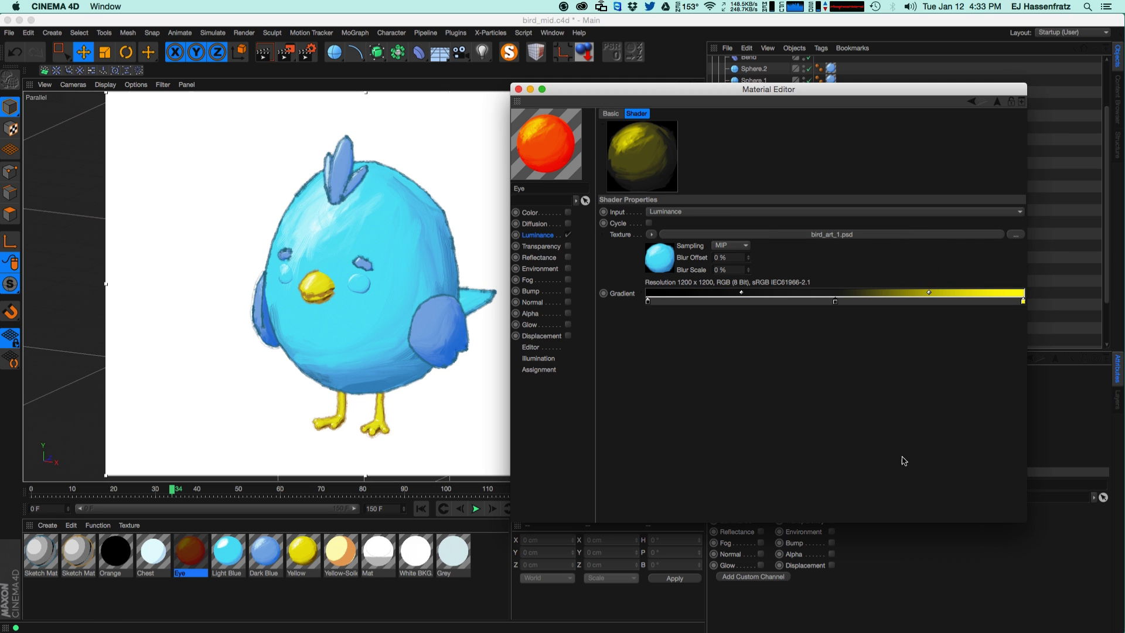
{"action": "double_click", "coordinate": [1023, 302]}
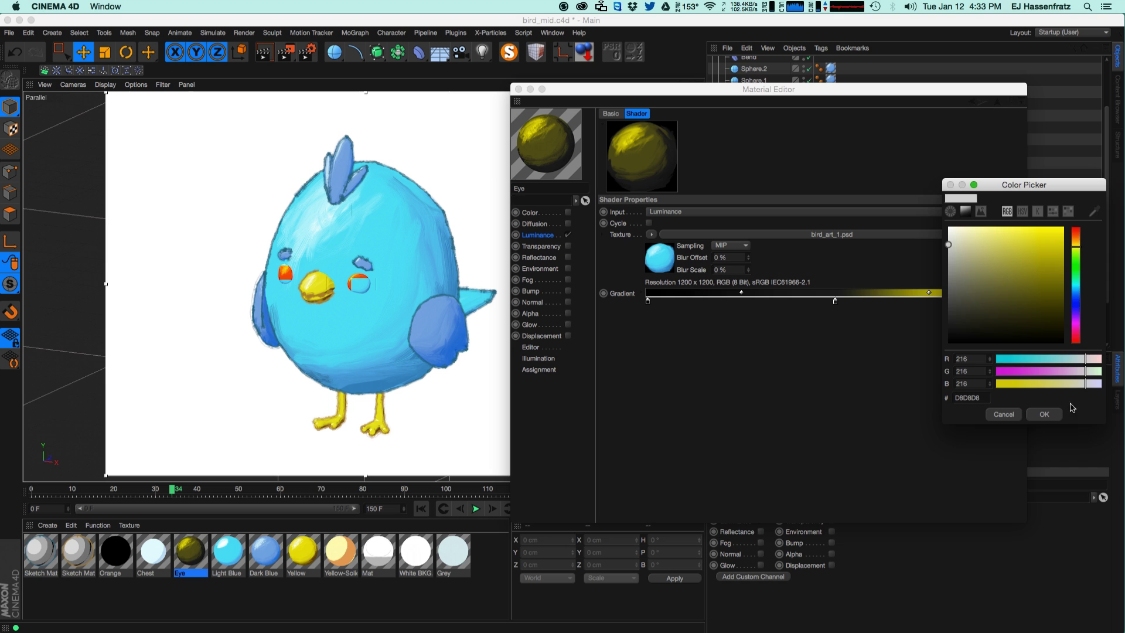
{"action": "left_click", "coordinate": [1052, 415]}
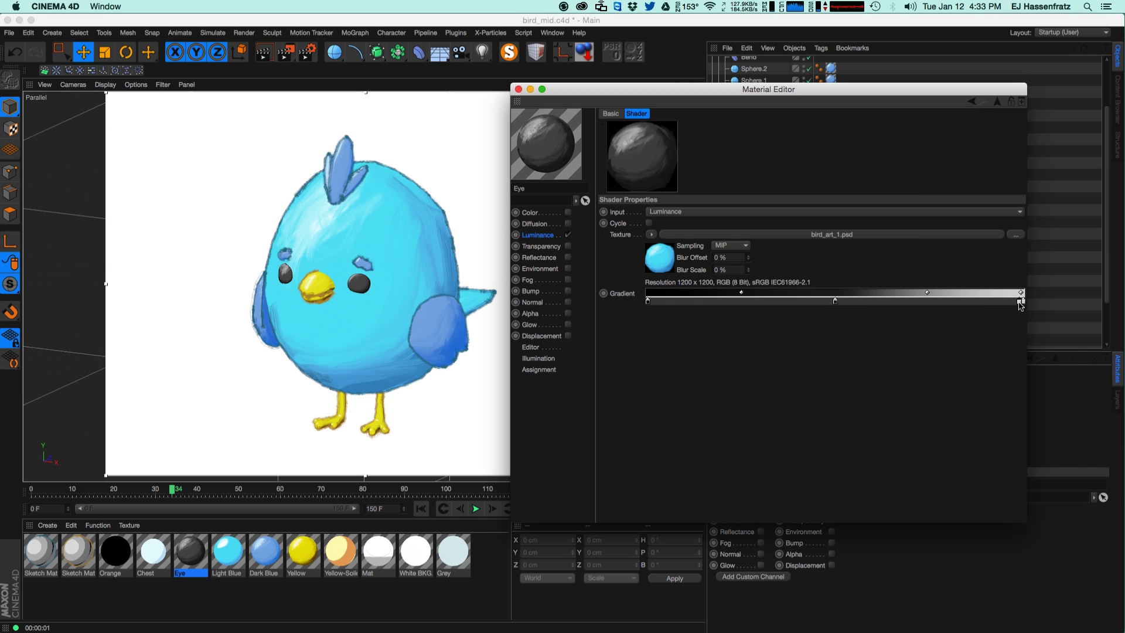
Step: Reposition the Eye gradient's black and light gray knots and their midpoint to form a soft painted highlight, and close the material editor
{"action": "left_click_drag", "start_coordinate": [1021, 301], "coordinate": [995, 301]}
{"action": "left_click_drag", "start_coordinate": [834, 302], "coordinate": [958, 301]}
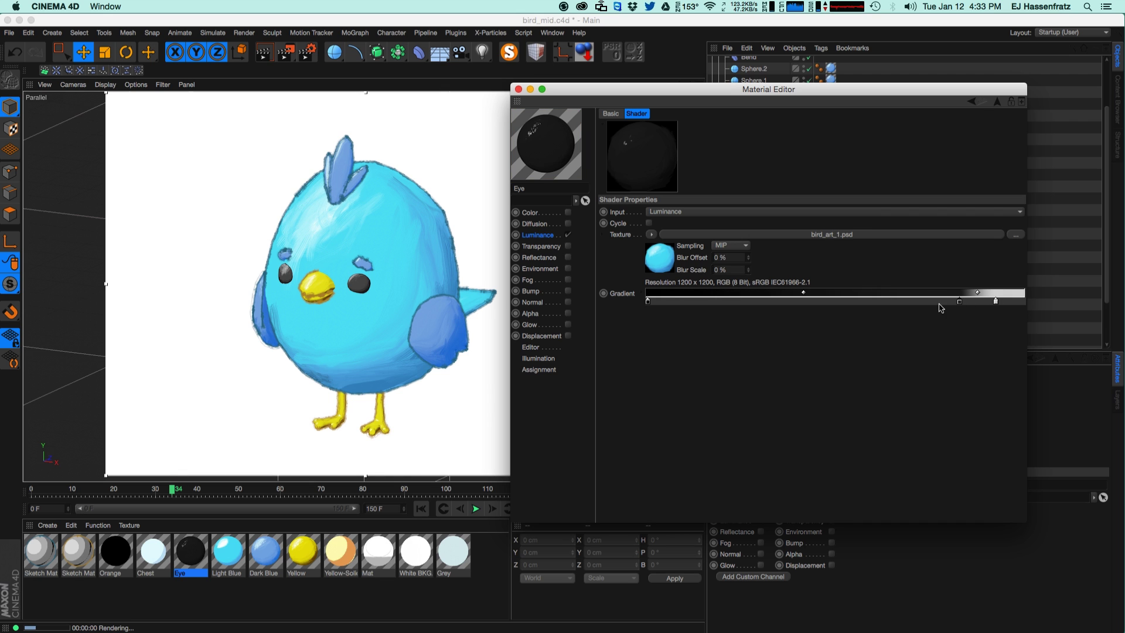
{"action": "left_click_drag", "start_coordinate": [959, 302], "coordinate": [920, 303]}
{"action": "left_click_drag", "start_coordinate": [995, 302], "coordinate": [960, 301]}
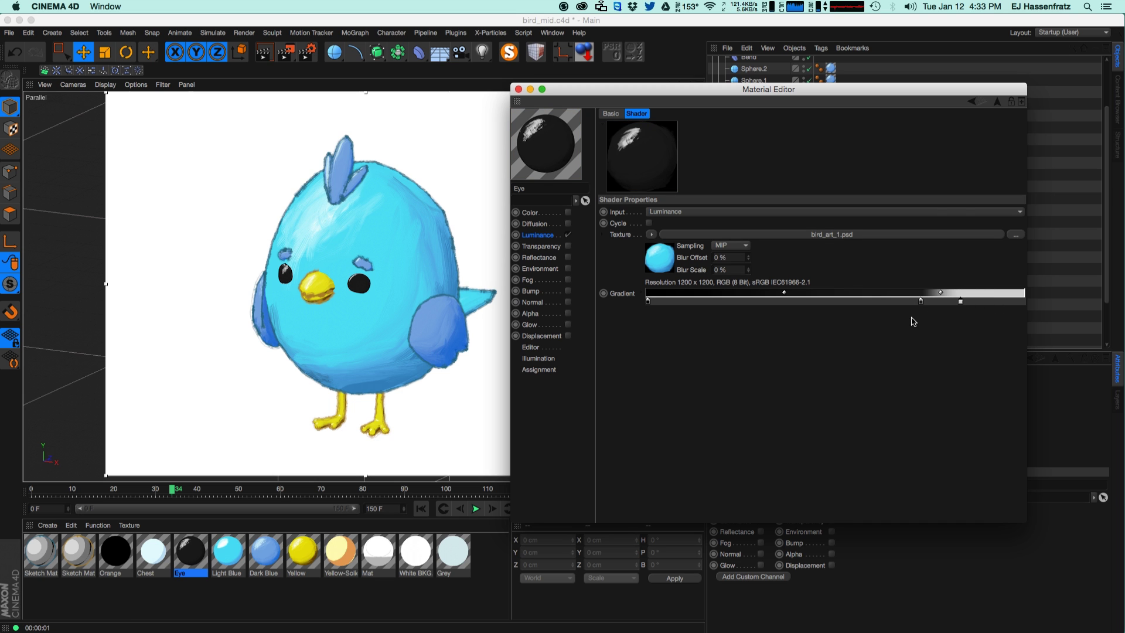
{"action": "left_click_drag", "start_coordinate": [920, 303], "coordinate": [890, 302]}
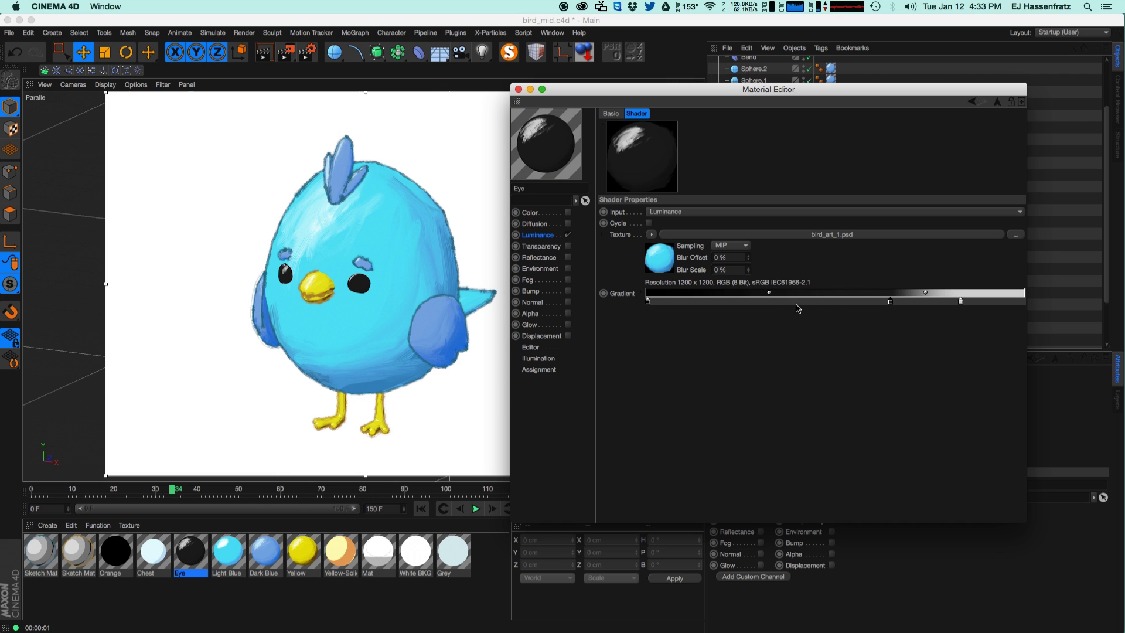
{"action": "left_click_drag", "start_coordinate": [891, 302], "coordinate": [943, 293]}
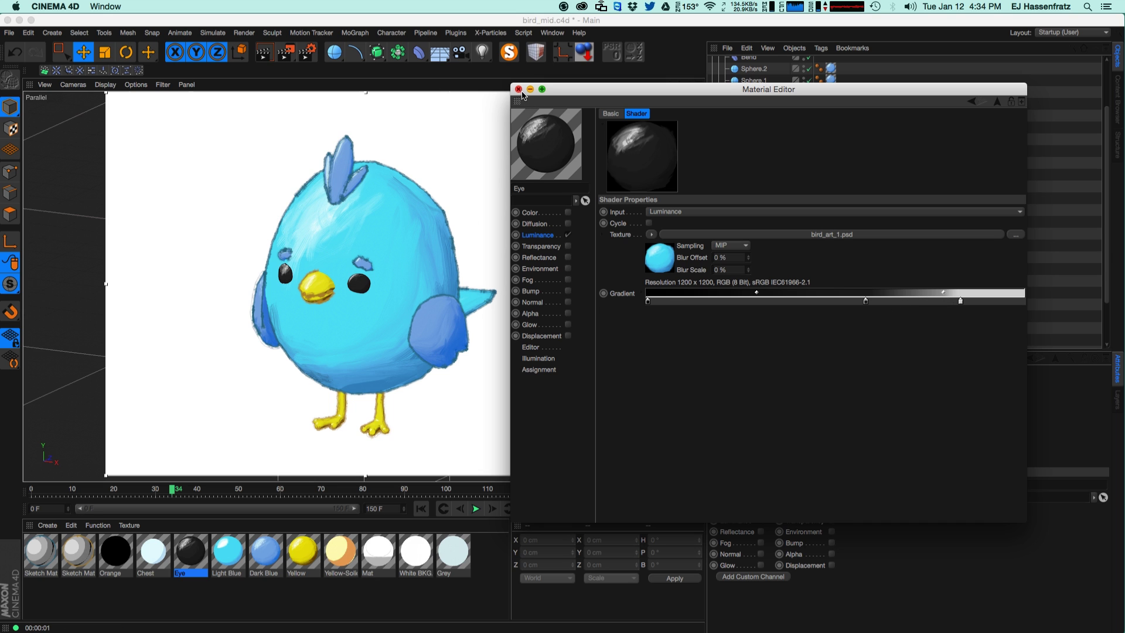
{"action": "left_click", "coordinate": [518, 89]}
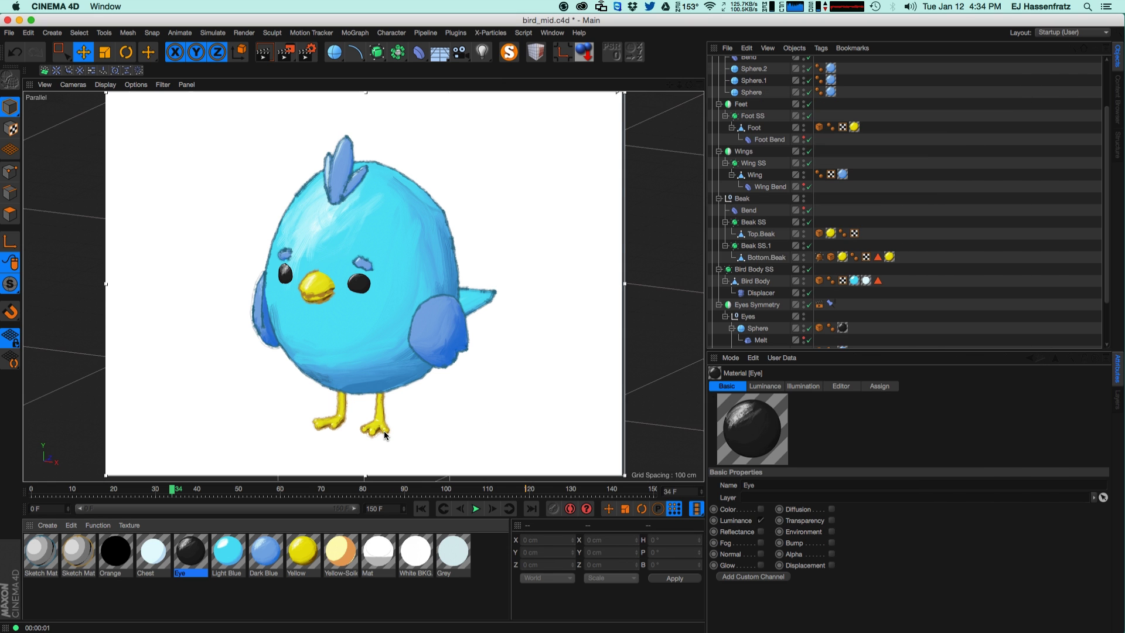
Step: Open the Dark Blue material's Colorizer inside its luminance Art shader and change the gradient's blue knot to a muted teal
{"action": "double_click", "coordinate": [266, 552]}
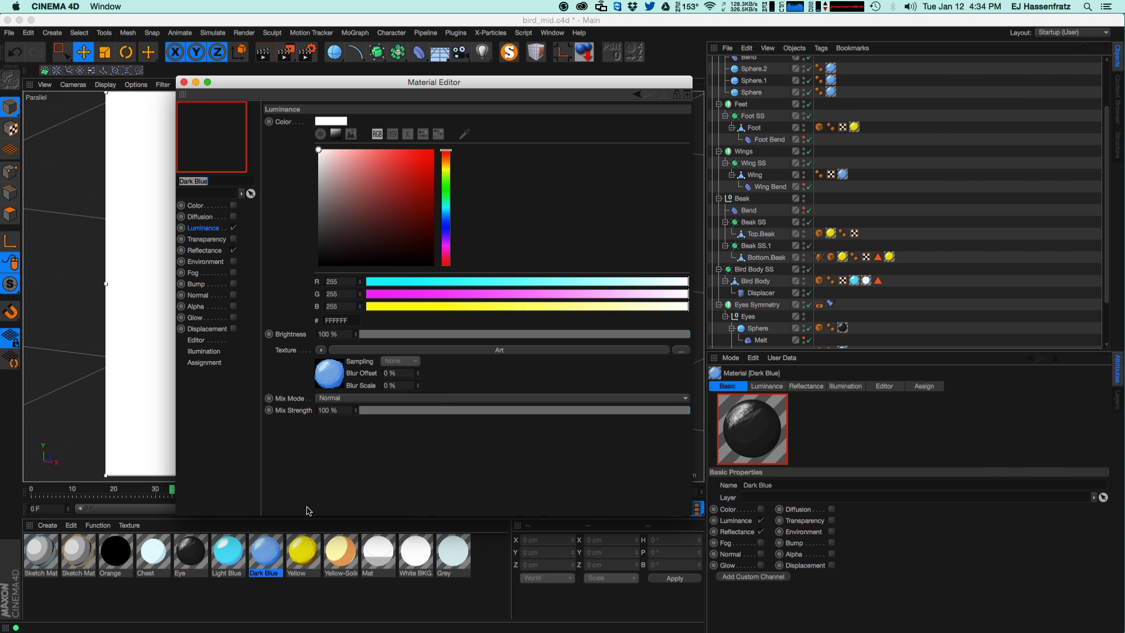
{"action": "left_click_drag", "start_coordinate": [449, 82], "coordinate": [872, 90]}
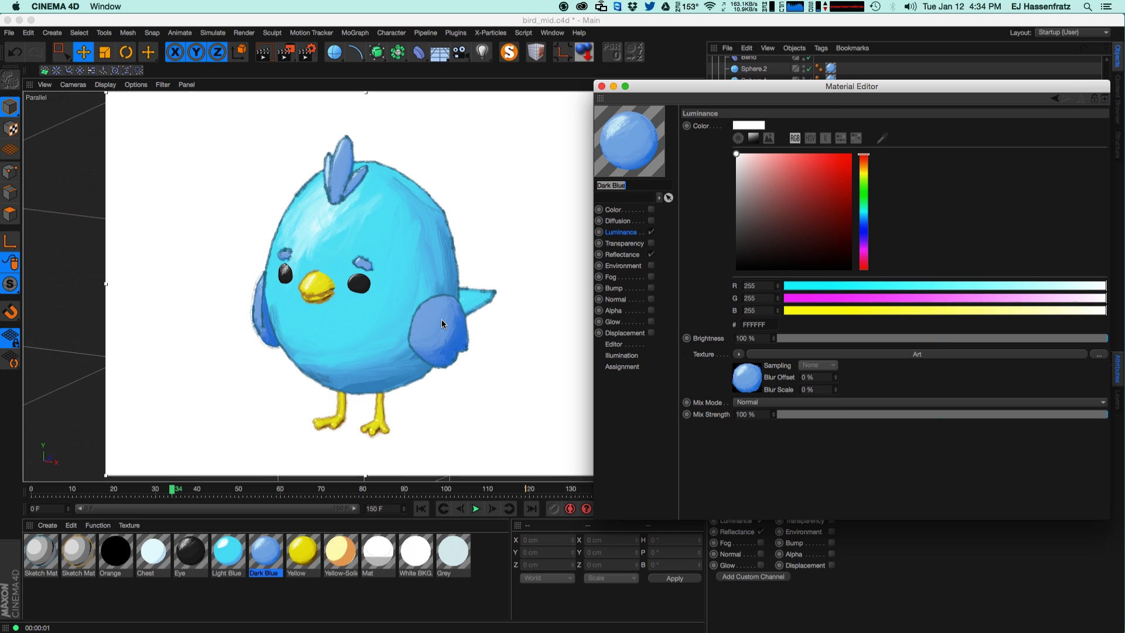
{"action": "left_click", "coordinate": [828, 355]}
{"action": "left_click", "coordinate": [828, 206]}
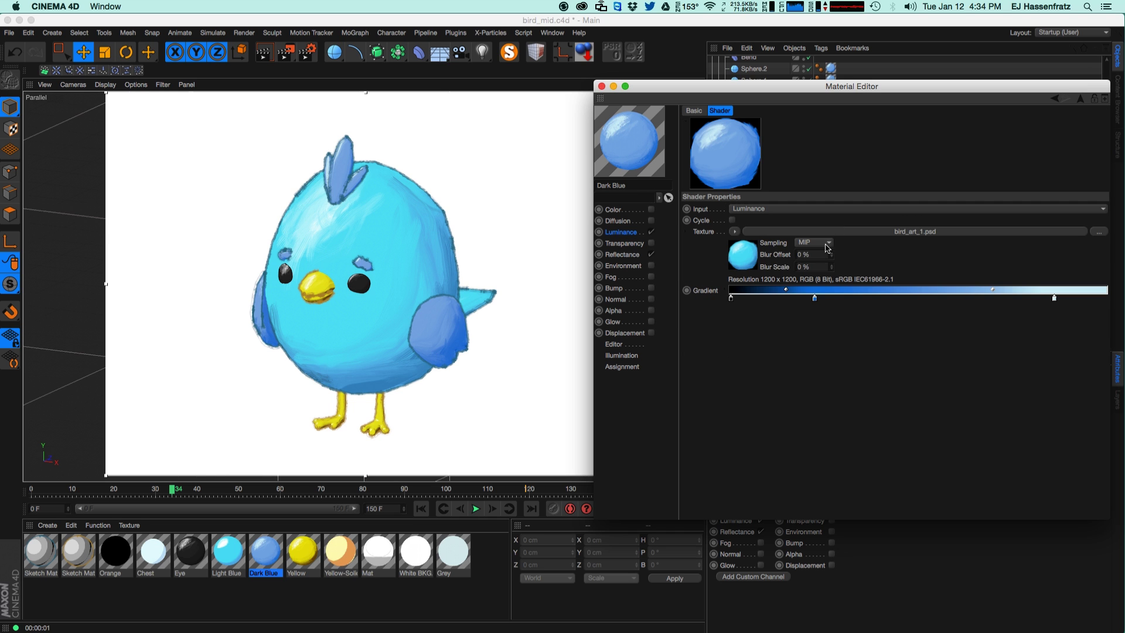
{"action": "double_click", "coordinate": [806, 299]}
{"action": "left_click_drag", "start_coordinate": [867, 290], "coordinate": [828, 268]}
{"action": "left_click", "coordinate": [839, 412]}
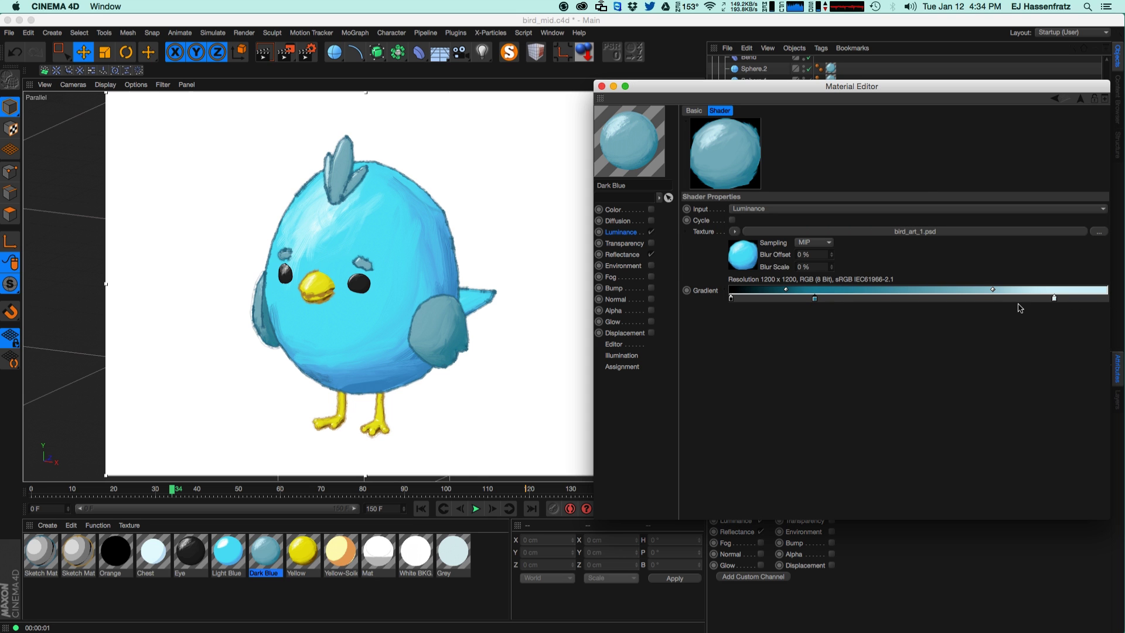
Step: Fine-tune the Dark Blue gradient's teal knot to a grayer tone, shift the light knot slightly toward it, and close the material editor
{"action": "double_click", "coordinate": [815, 299]}
{"action": "left_click", "coordinate": [831, 278]}
{"action": "left_click", "coordinate": [834, 411]}
{"action": "left_click_drag", "start_coordinate": [993, 290], "coordinate": [1032, 299]}
{"action": "left_click", "coordinate": [1053, 299]}
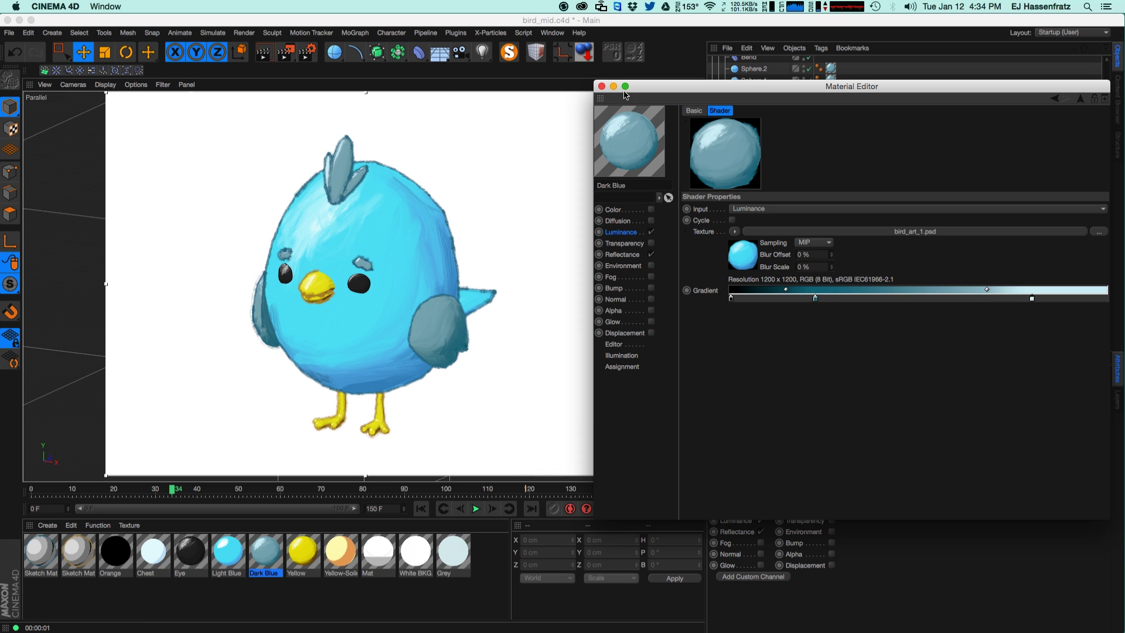
{"action": "left_click", "coordinate": [600, 87]}
Step: Preview the animation to frame 77 and raise the Bird Body Displacer's height to 29 cm
{"action": "mouse_move", "coordinate": [323, 487]}
{"action": "left_mouse_down"}
{"action": "mouse_move", "coordinate": [118, 486]}
{"action": "mouse_move", "coordinate": [357, 486]}
{"action": "mouse_move", "coordinate": [301, 488]}
{"action": "left_mouse_up"}
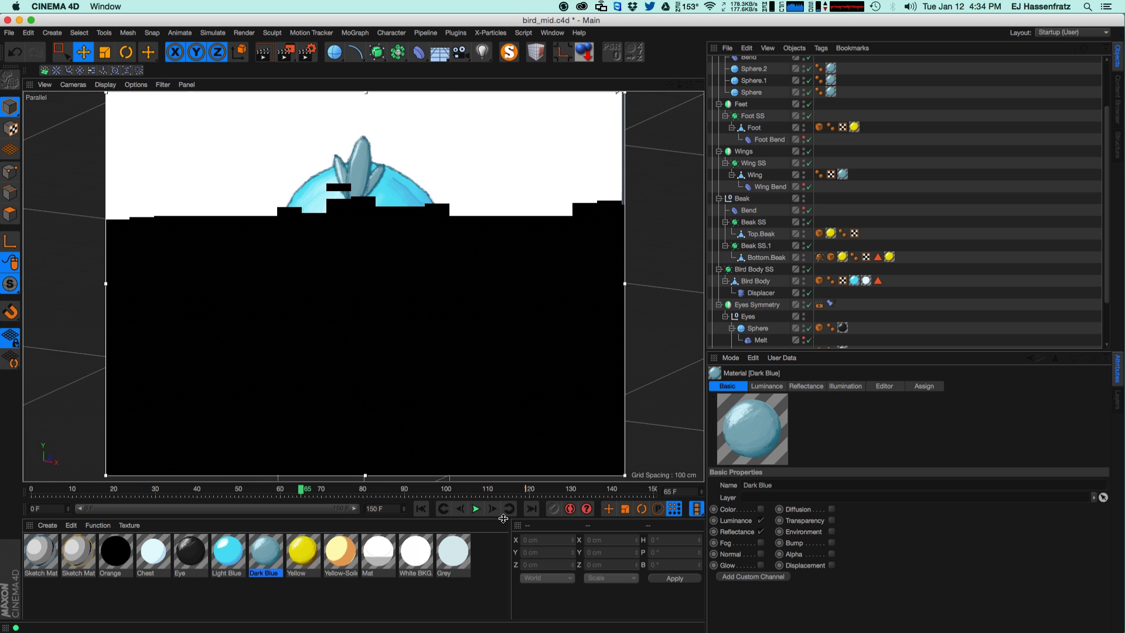
{"action": "left_click", "coordinate": [475, 509]}
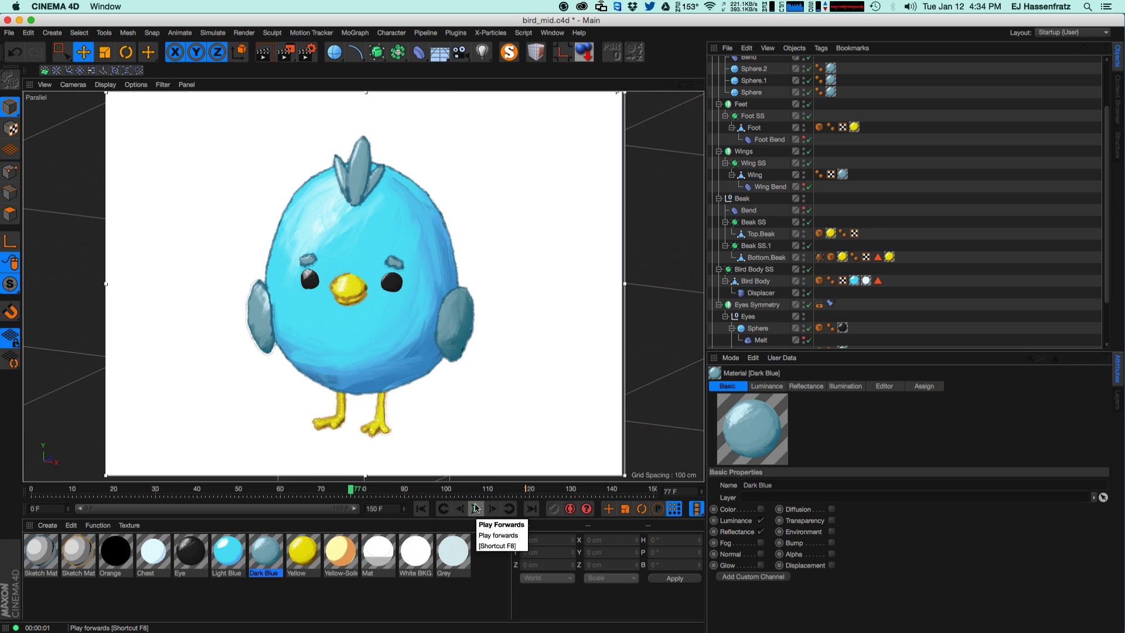
{"action": "left_click_drag", "start_coordinate": [1108, 114], "coordinate": [1121, 54]}
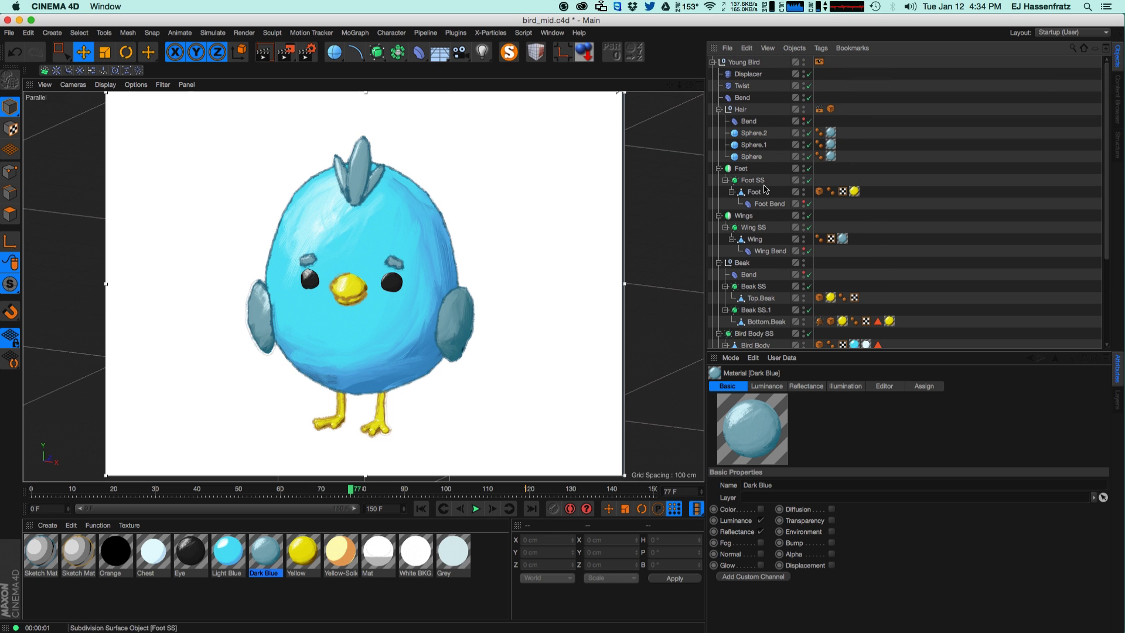
{"action": "left_click", "coordinate": [748, 74]}
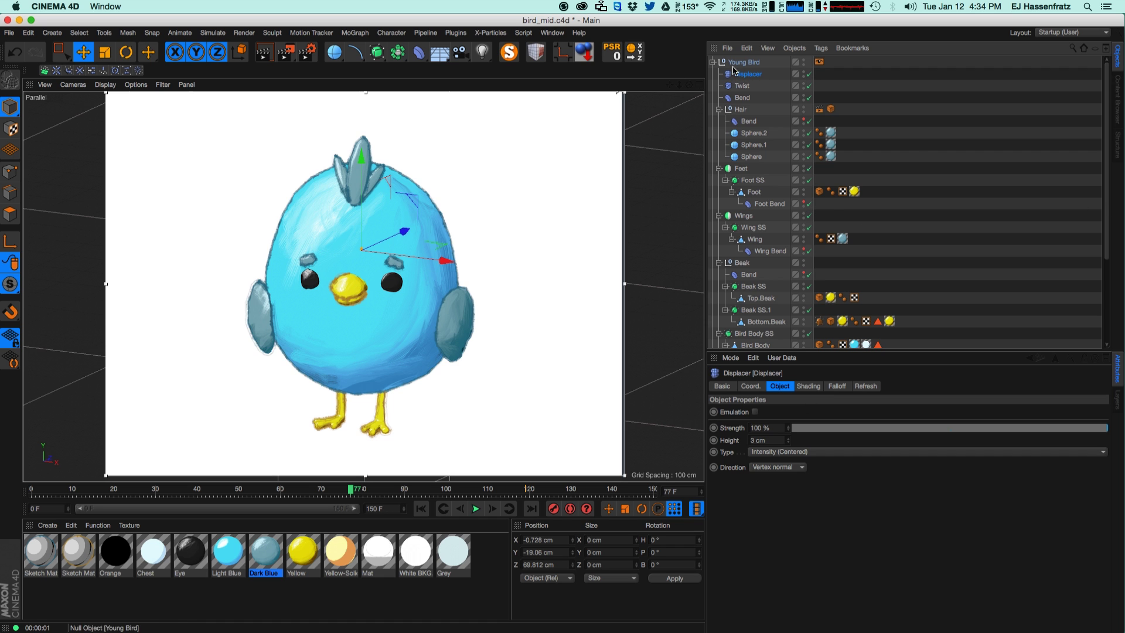
{"action": "scroll", "coordinate": [764, 281], "scroll_direction": "down", "scroll_amount": 5}
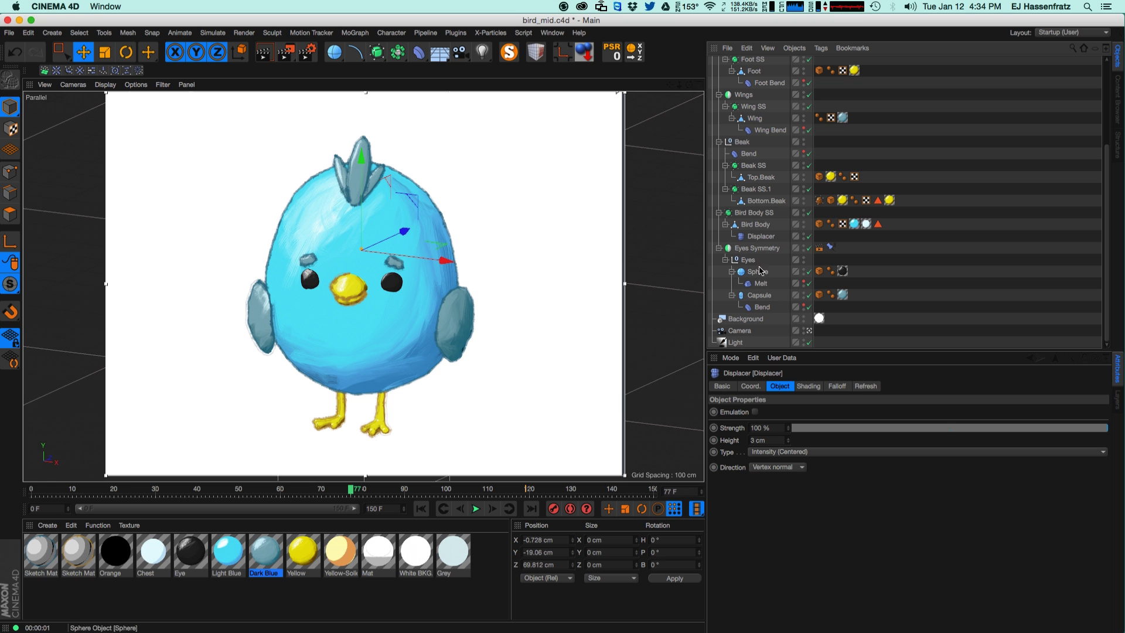
{"action": "left_click", "coordinate": [762, 236]}
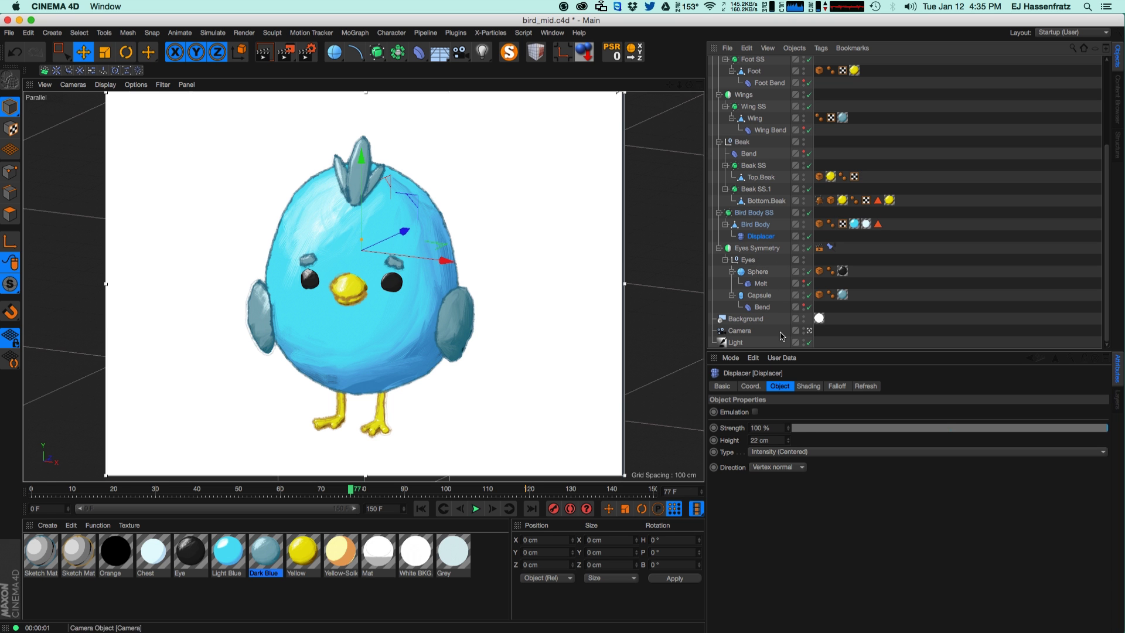
{"action": "mouse_move", "coordinate": [788, 444]}
{"action": "left_mouse_down"}
{"action": "mouse_move", "coordinate": [807, 420]}
{"action": "mouse_move", "coordinate": [789, 455]}
{"action": "left_mouse_up"}
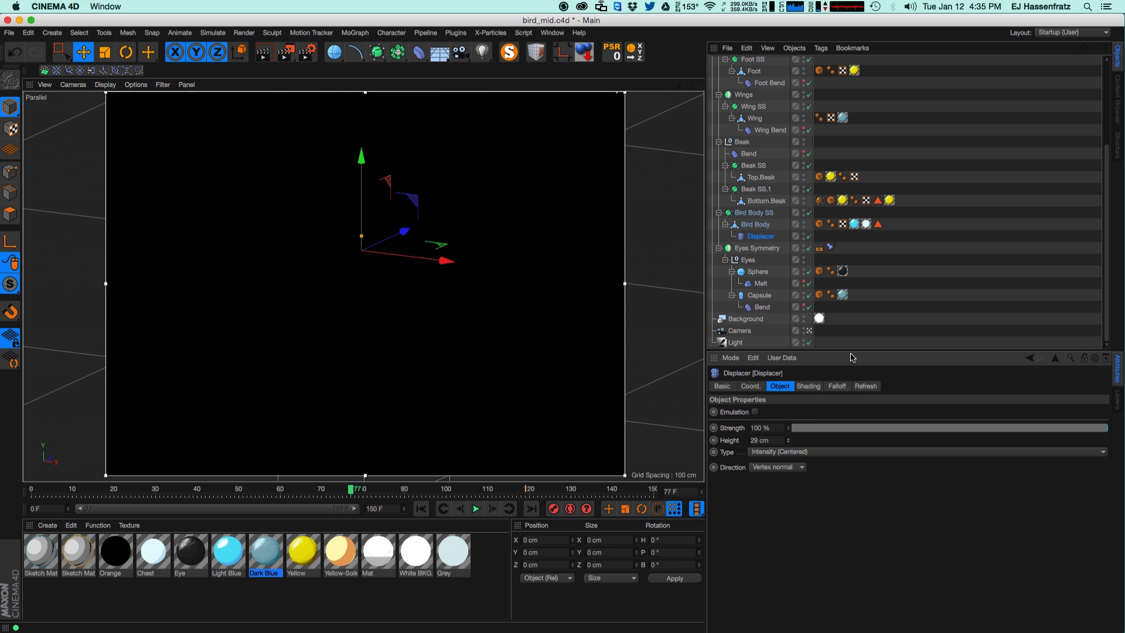
Step: Select the Young Bird and Bird Body Displacers together and open their Noise shaders for shared editing
{"action": "left_click_drag", "start_coordinate": [1107, 212], "coordinate": [1107, 127]}
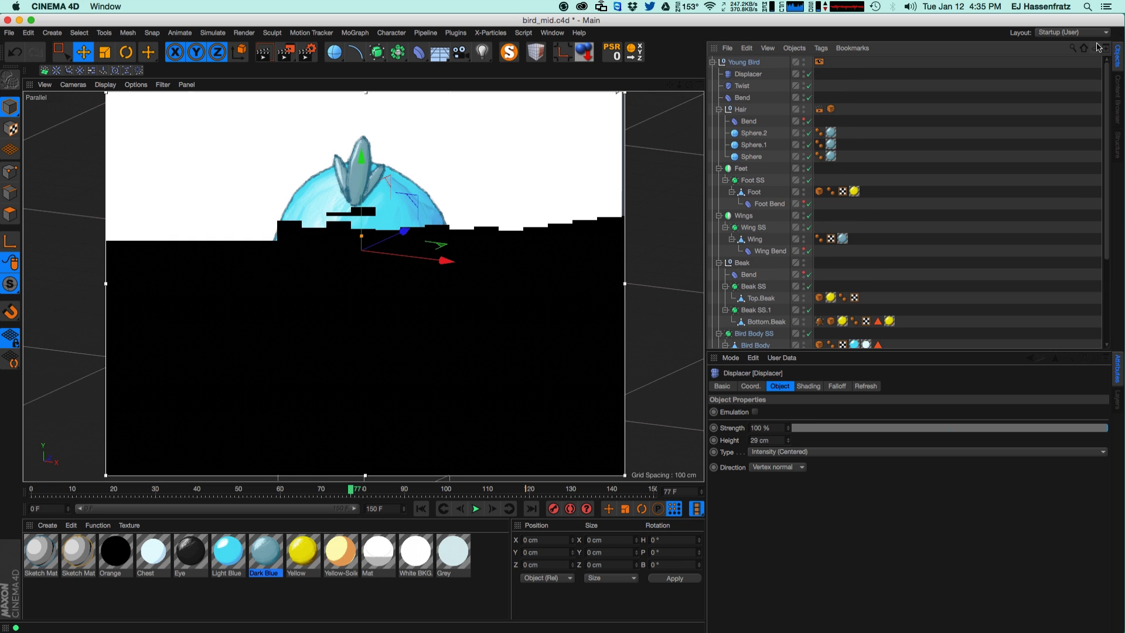
{"action": "left_click", "coordinate": [748, 74], "text": "ctrl"}
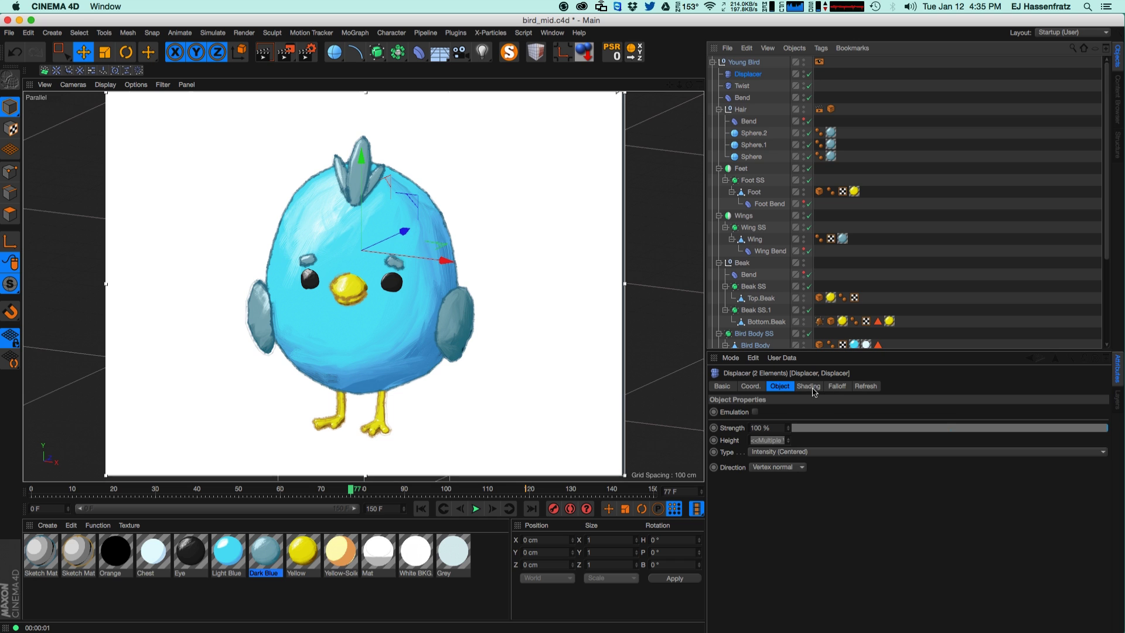
{"action": "left_click", "coordinate": [836, 386]}
{"action": "left_click", "coordinate": [809, 386]}
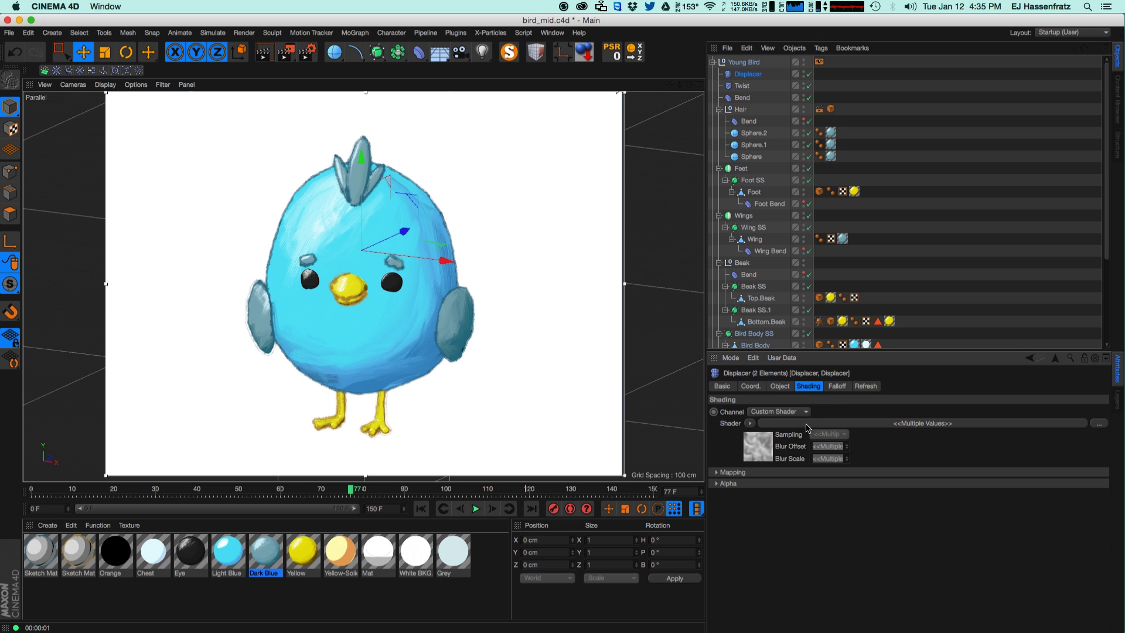
{"action": "left_click", "coordinate": [806, 423]}
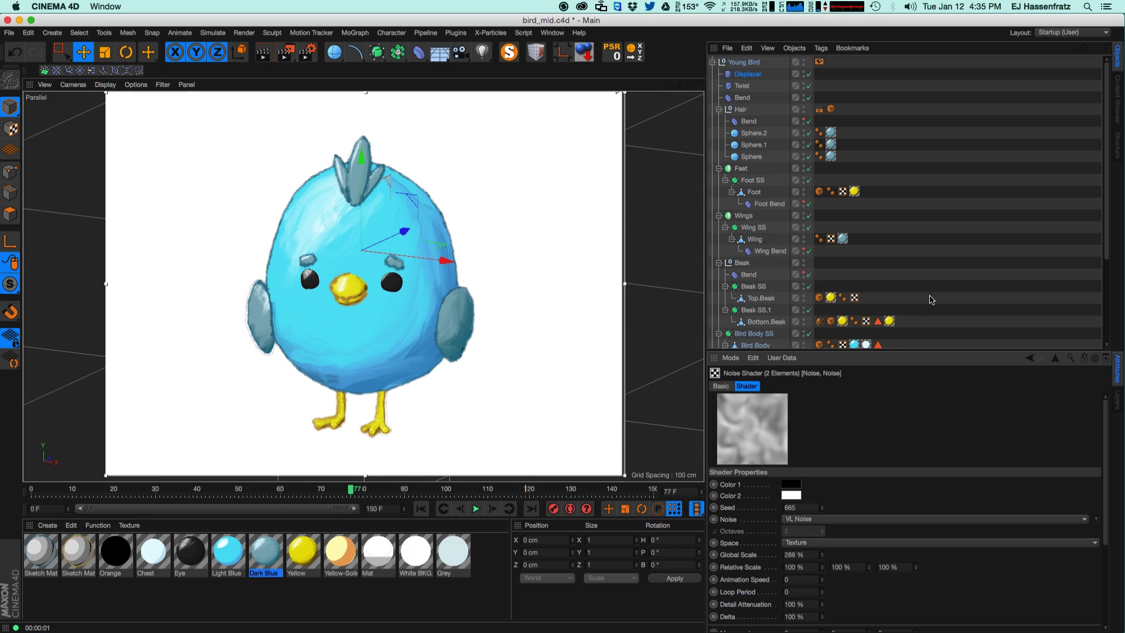
Step: Increase the seed of both Displacer Noise shaders step by step to 670, re-rendering the bird to compare outlines
{"action": "left_click", "coordinate": [822, 505]}
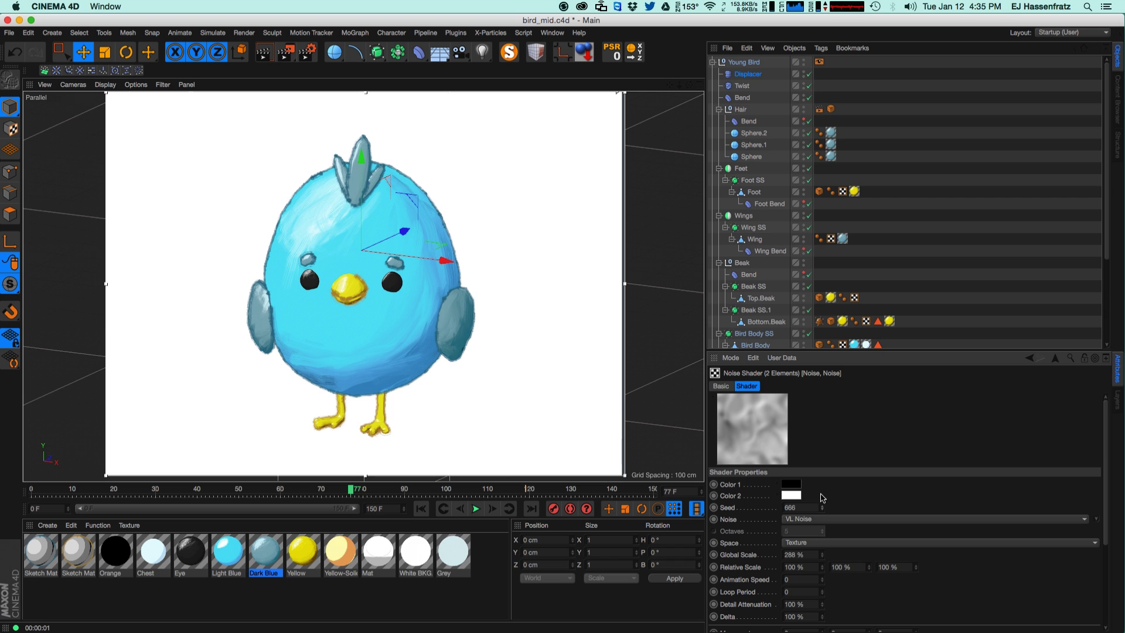
{"action": "left_click", "coordinate": [821, 505]}
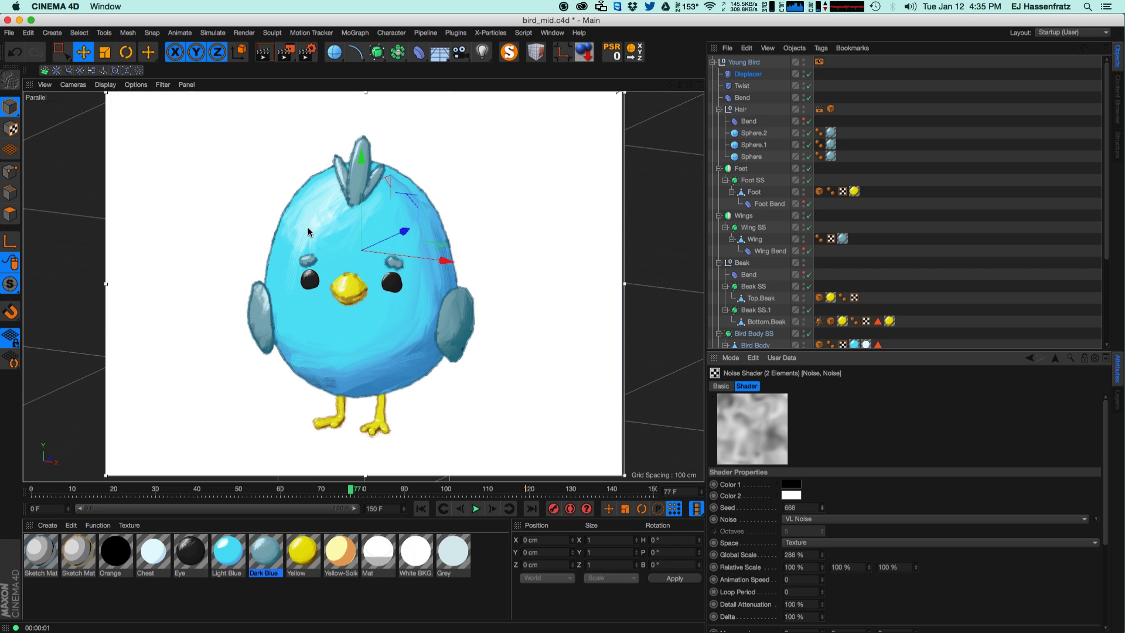
{"action": "left_click", "coordinate": [822, 506]}
{"action": "key", "text": "ctrl+r"}
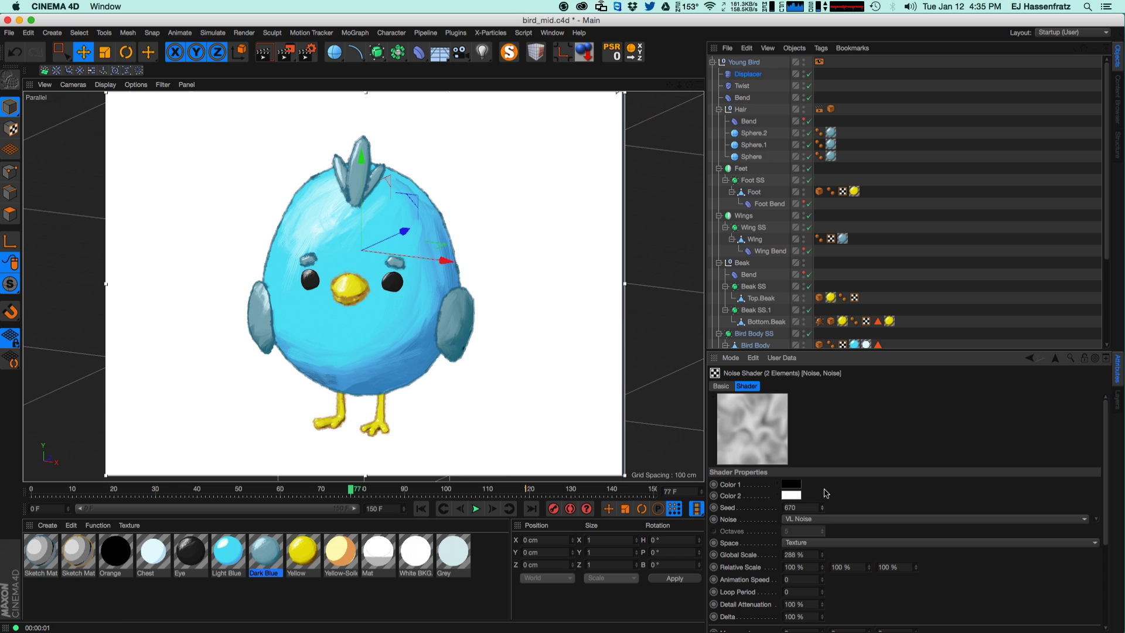
Step: Keyframe the shared Noise seed at 670 on frame 0 and raise it to 671 on frame 7 and 672 on frame 14
{"action": "left_click_drag", "start_coordinate": [306, 490], "coordinate": [8, 483]}
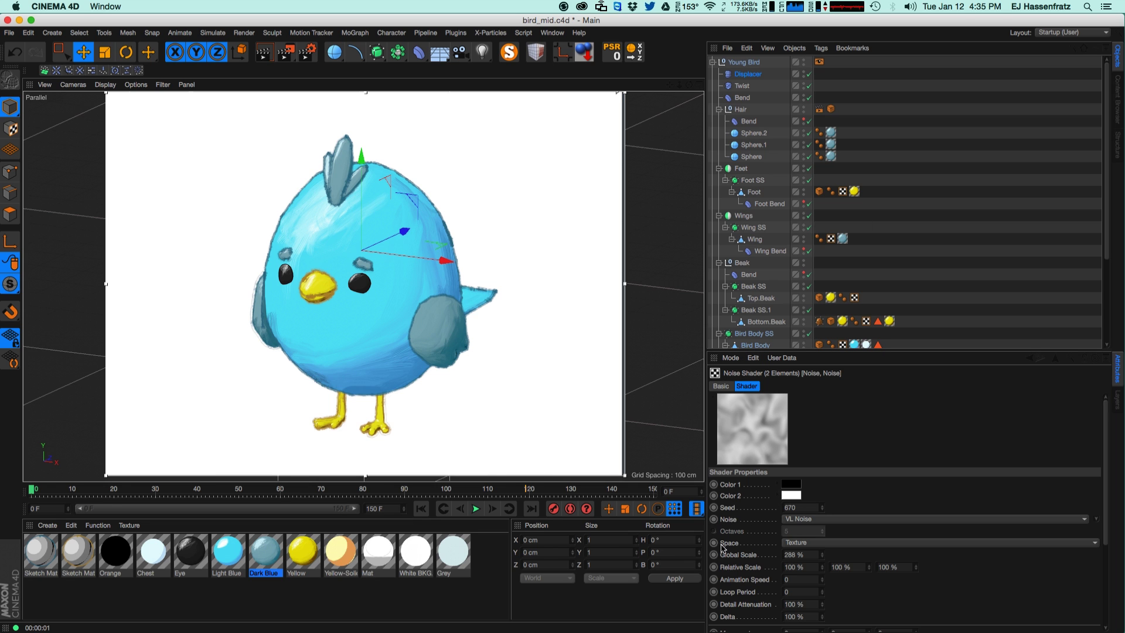
{"action": "left_click", "coordinate": [713, 507], "text": "ctrl"}
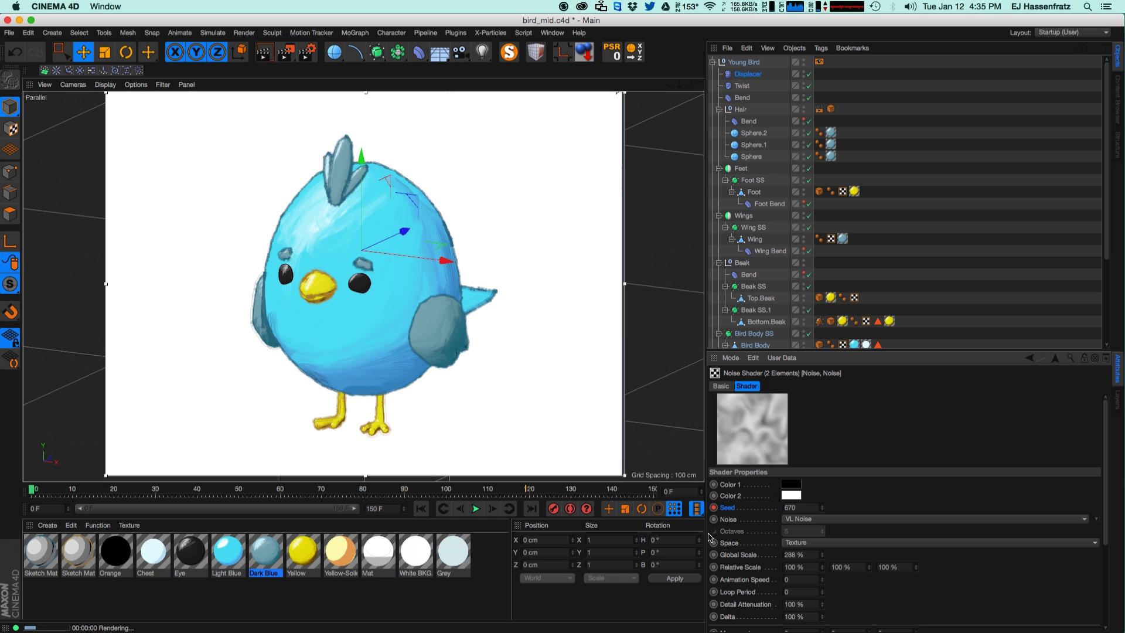
{"action": "left_click", "coordinate": [61, 492]}
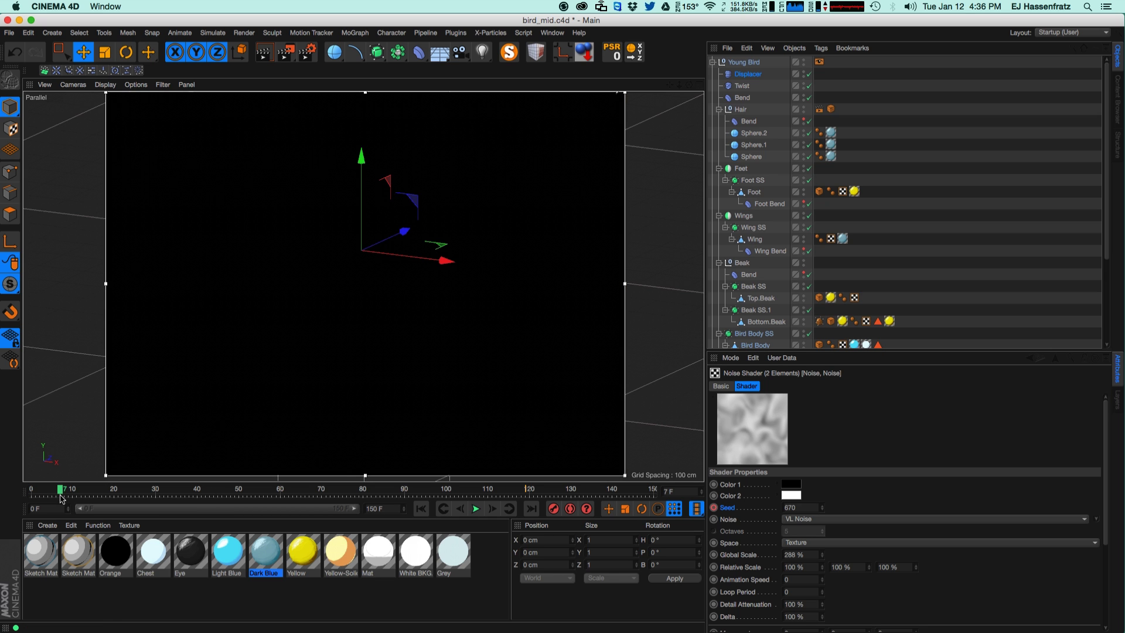
{"action": "left_click", "coordinate": [822, 506]}
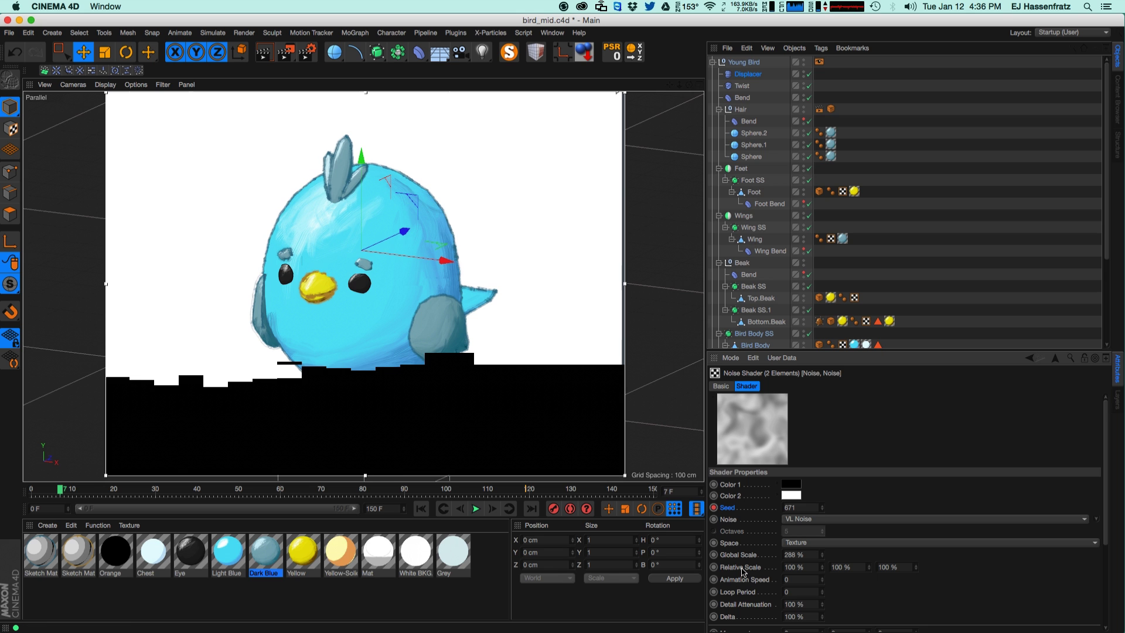
{"action": "left_click", "coordinate": [90, 490]}
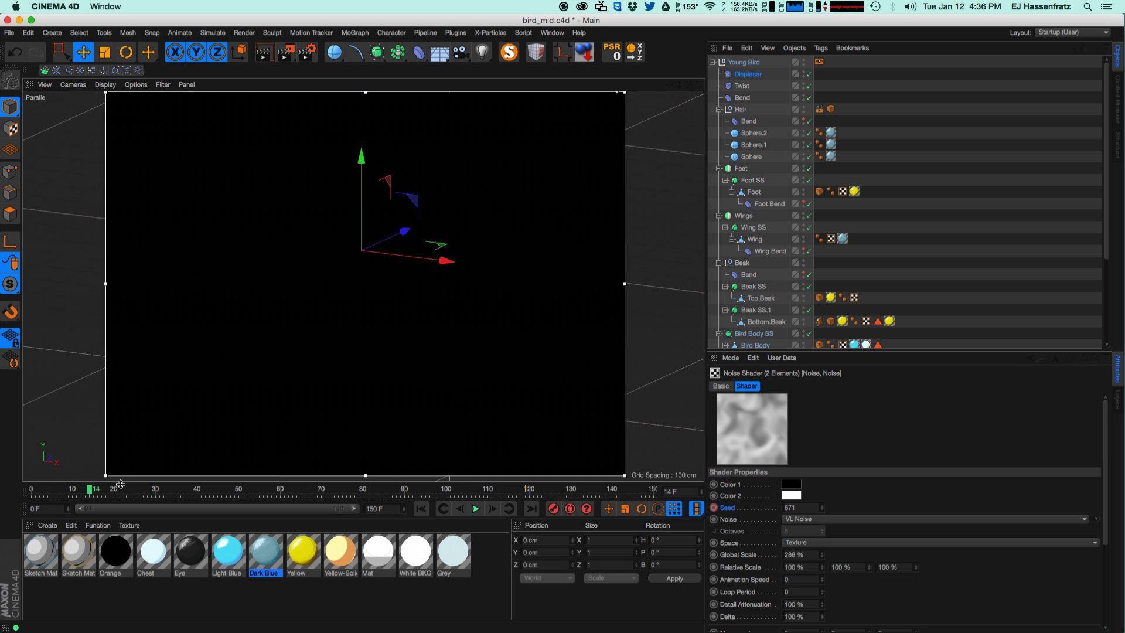
{"action": "left_click", "coordinate": [822, 505]}
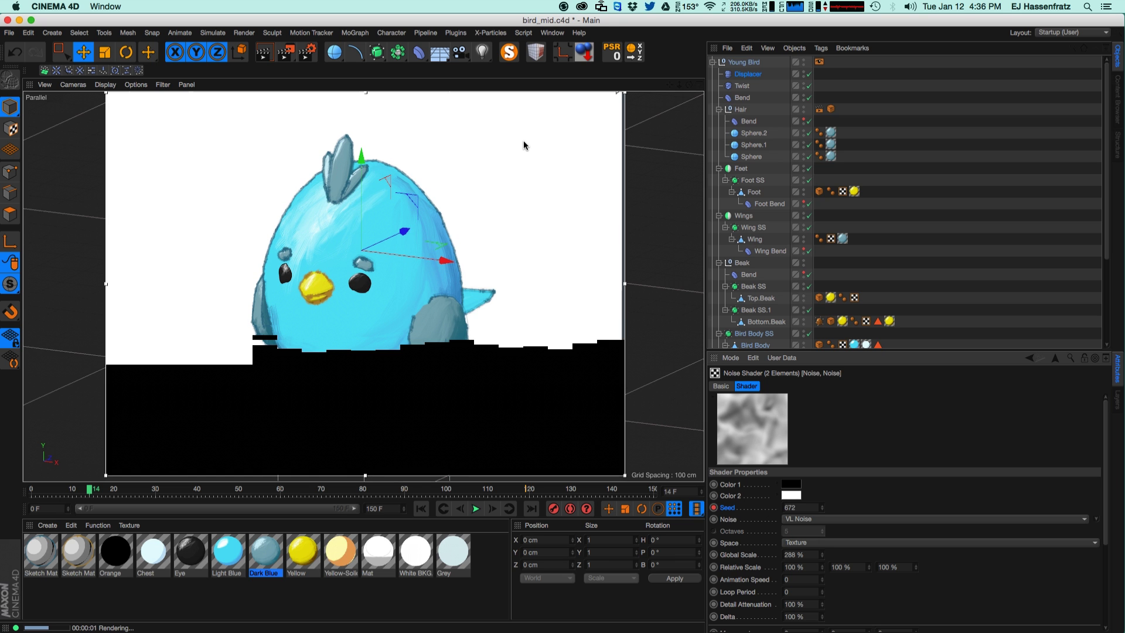
Step: Open the Timeline's dope sheet and expand the Seed tracks and curves of both Noise shaders
{"action": "left_click", "coordinate": [552, 32]}
{"action": "left_click", "coordinate": [582, 145]}
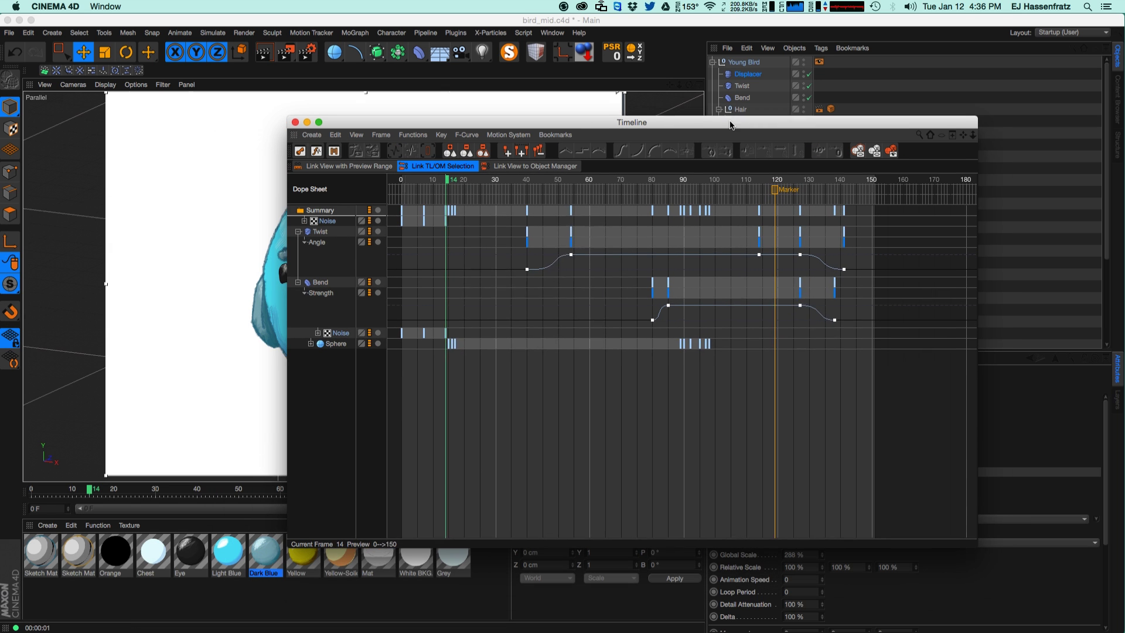
{"action": "left_click", "coordinate": [323, 331]}
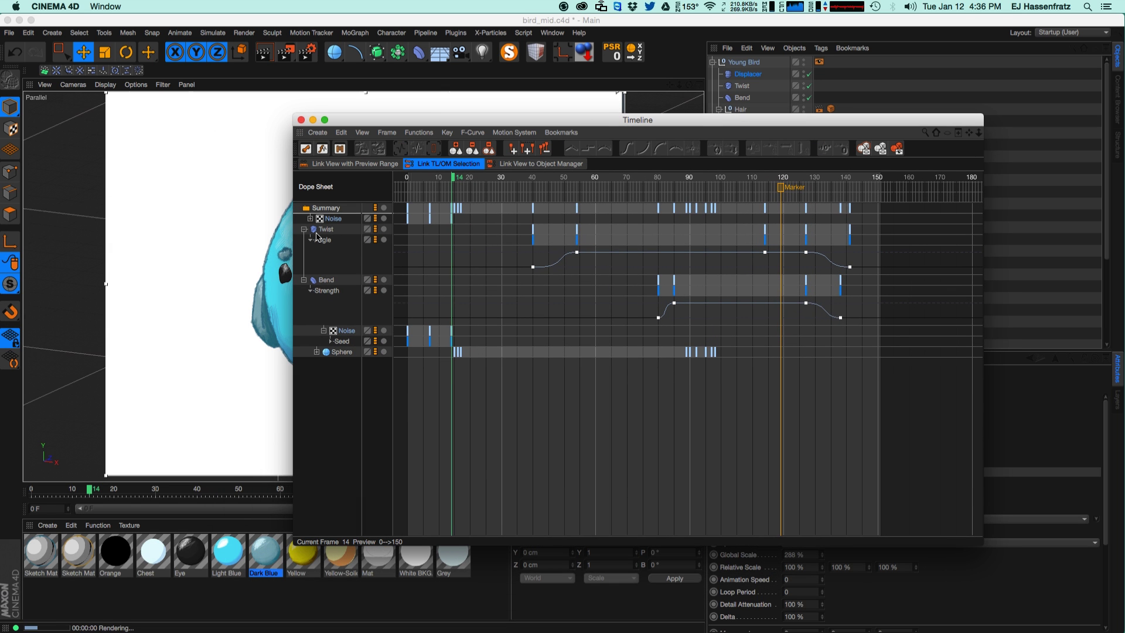
{"action": "left_click", "coordinate": [310, 219]}
{"action": "left_click", "coordinate": [317, 229]}
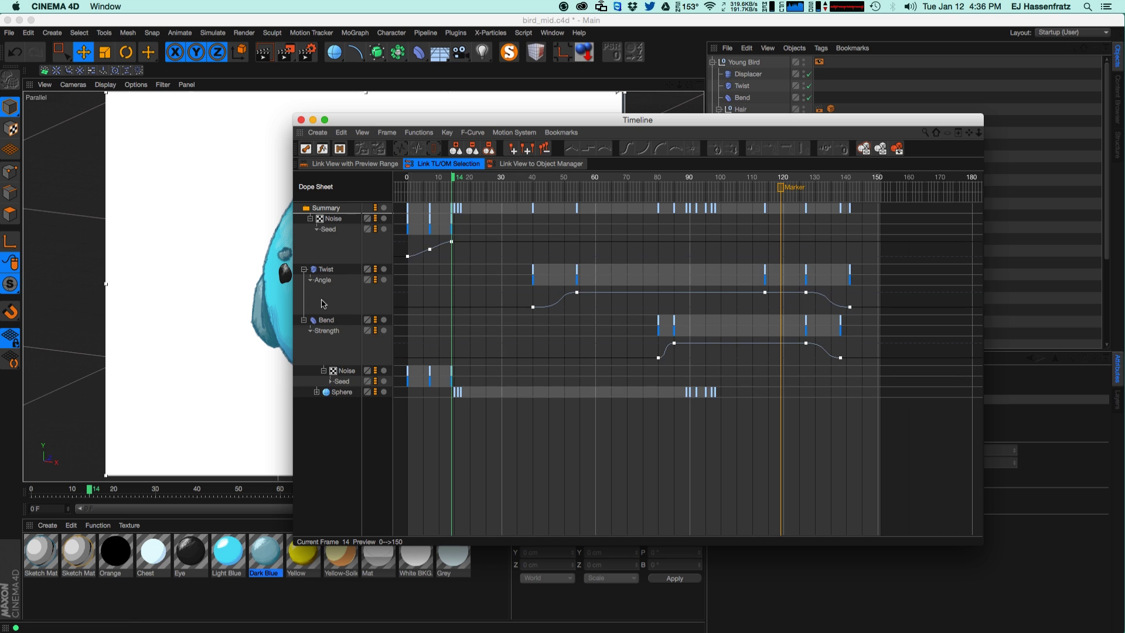
{"action": "left_click", "coordinate": [331, 382]}
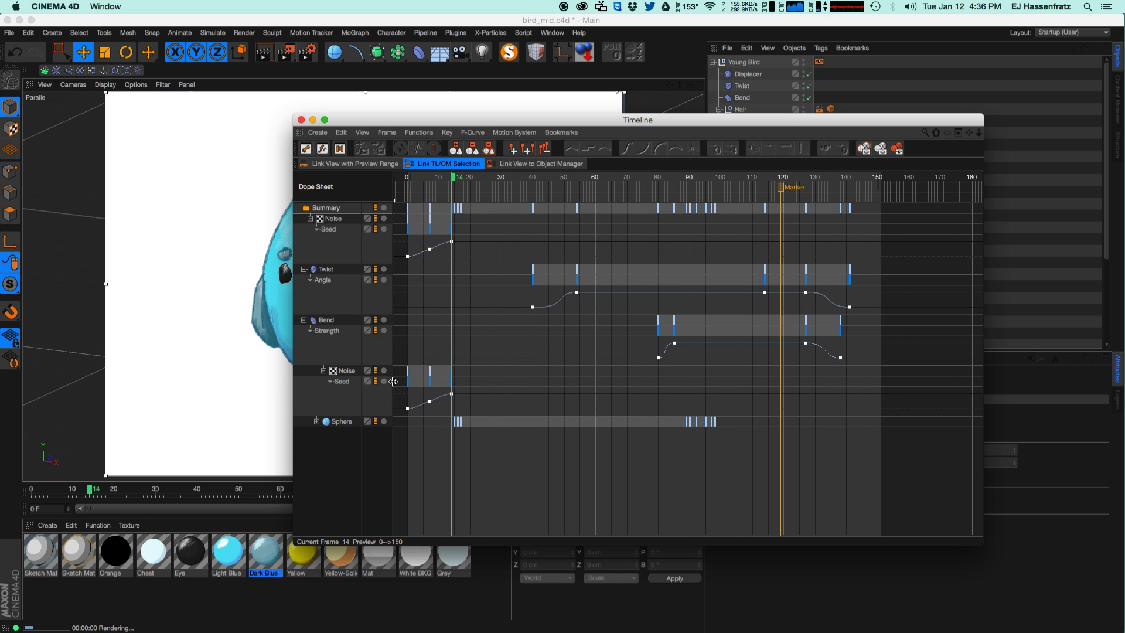
{"action": "left_click_drag", "start_coordinate": [393, 396], "coordinate": [475, 381]}
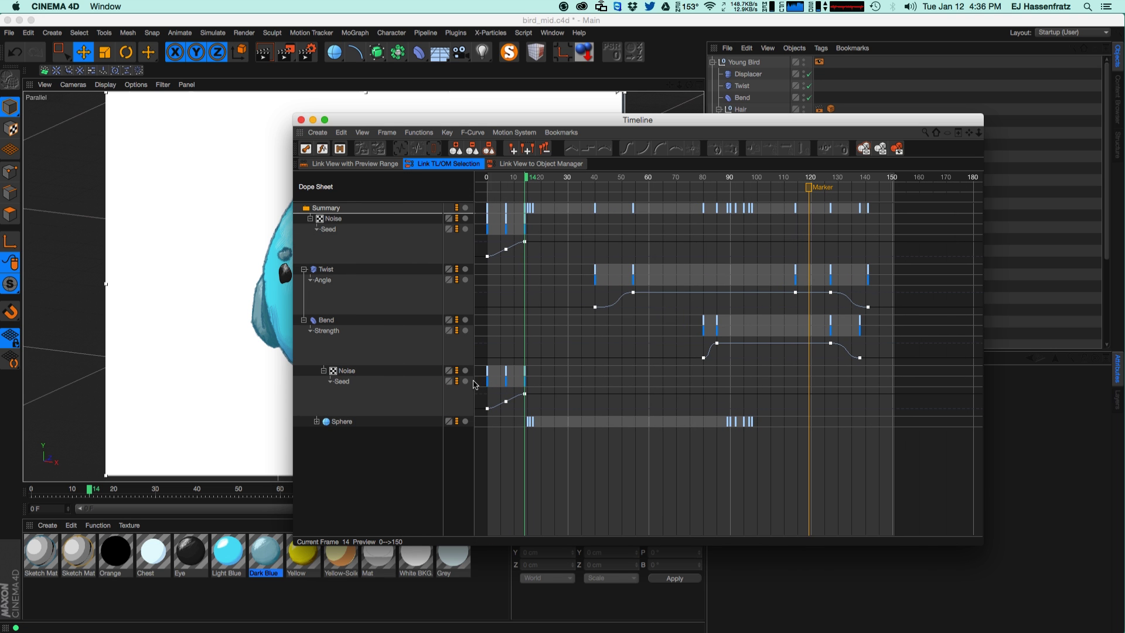
{"action": "left_click_drag", "start_coordinate": [474, 381], "coordinate": [404, 380]}
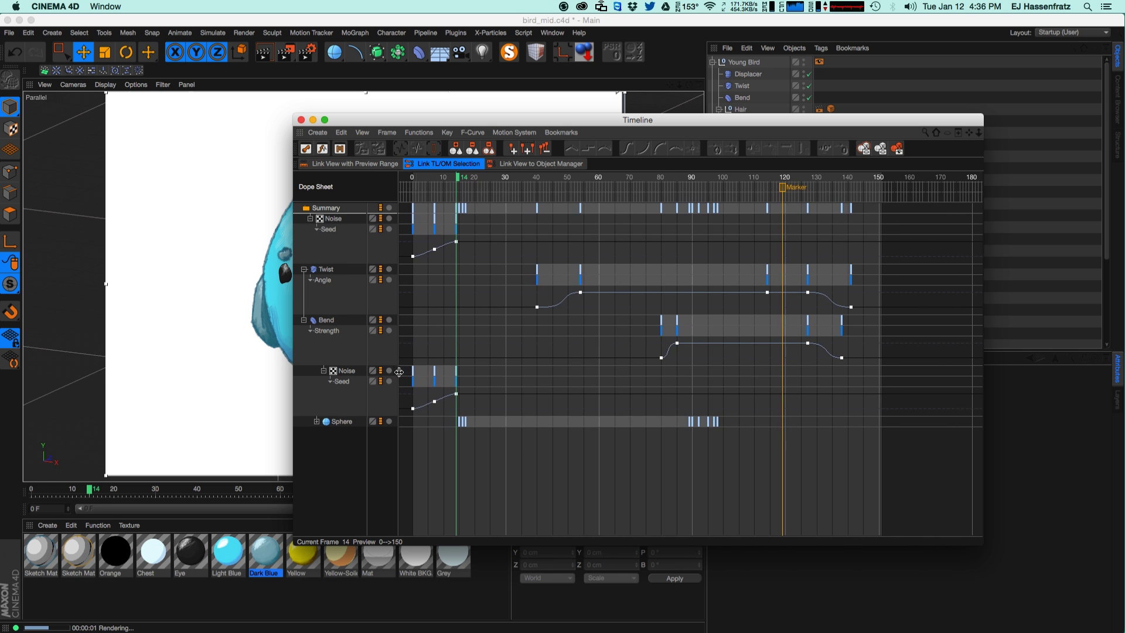
Step: Set all Seed keys of both Noise tracks to Step interpolation and scrub to frame 19 to check the result
{"action": "left_click_drag", "start_coordinate": [479, 225], "coordinate": [408, 388]}
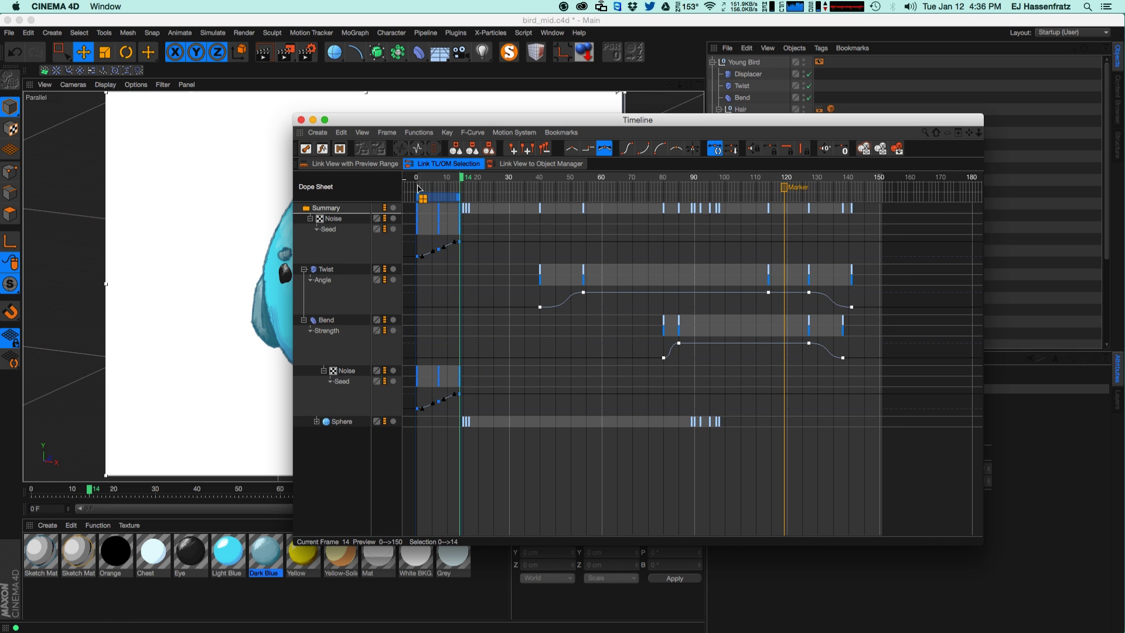
{"action": "left_click", "coordinate": [589, 151]}
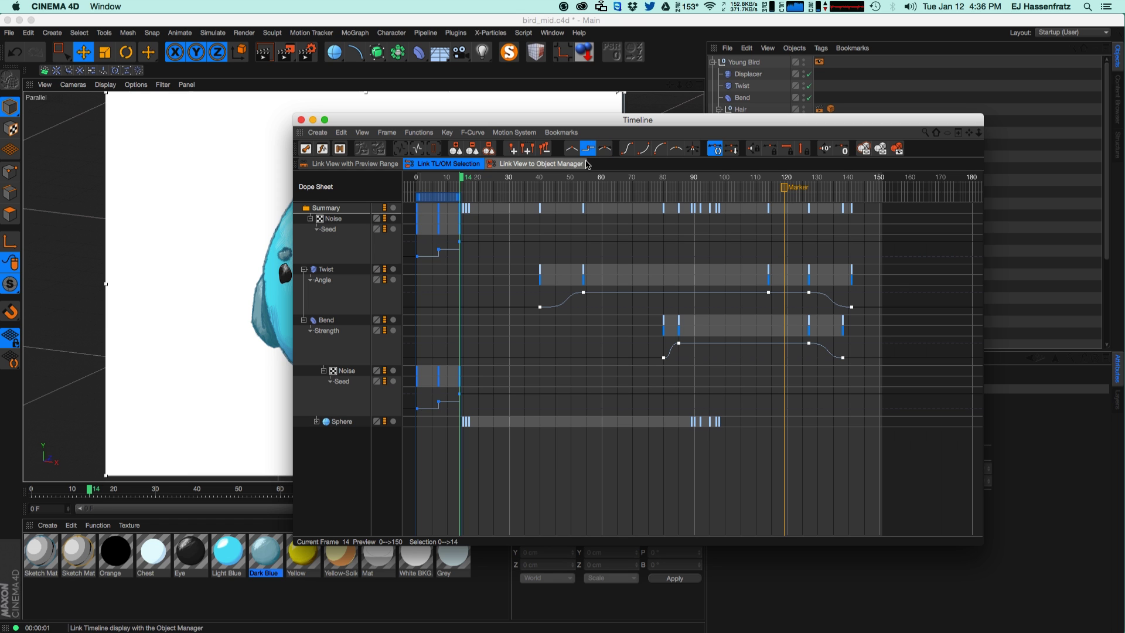
{"action": "left_click_drag", "start_coordinate": [585, 124], "coordinate": [668, 114]}
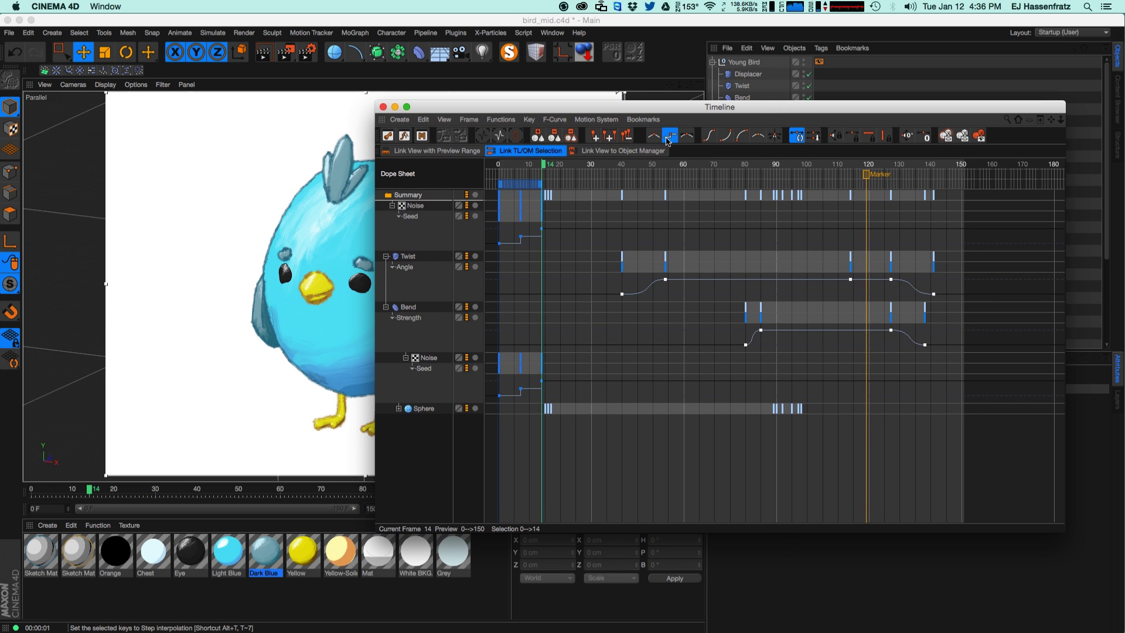
{"action": "left_click_drag", "start_coordinate": [501, 168], "coordinate": [558, 174]}
{"action": "key", "text": "super+r"}
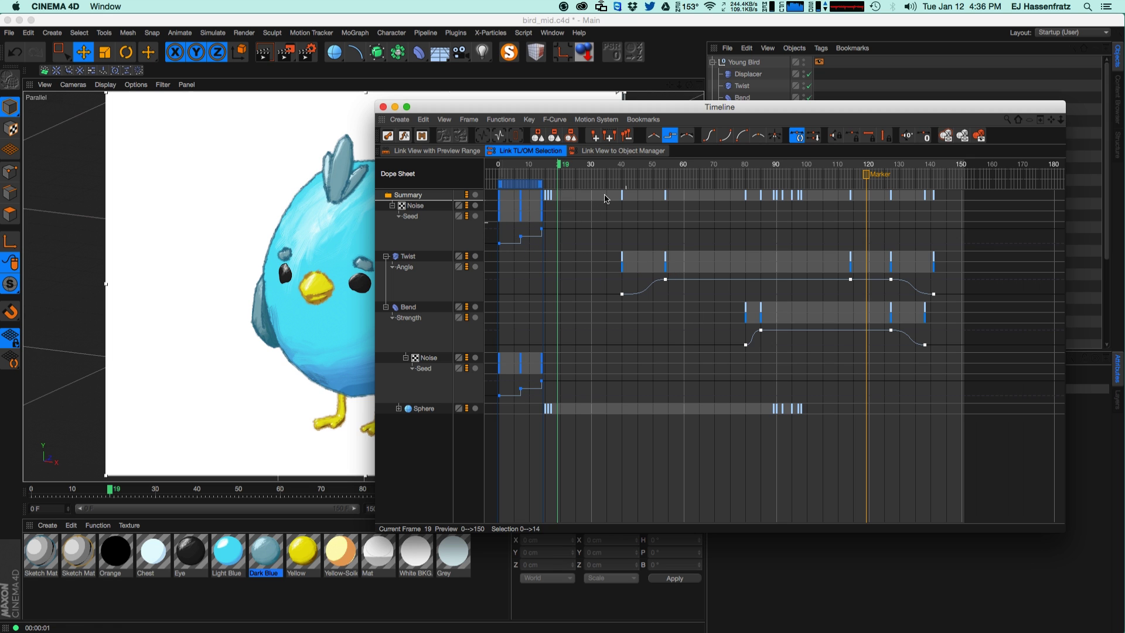
Step: Set the After behavior of both Noise Seed tracks to Offset Repeat with 16 repetitions
{"action": "left_click", "coordinate": [410, 216]}
{"action": "left_click", "coordinate": [422, 368], "text": "shift"}
{"action": "left_click_drag", "start_coordinate": [621, 107], "coordinate": [268, 61]}
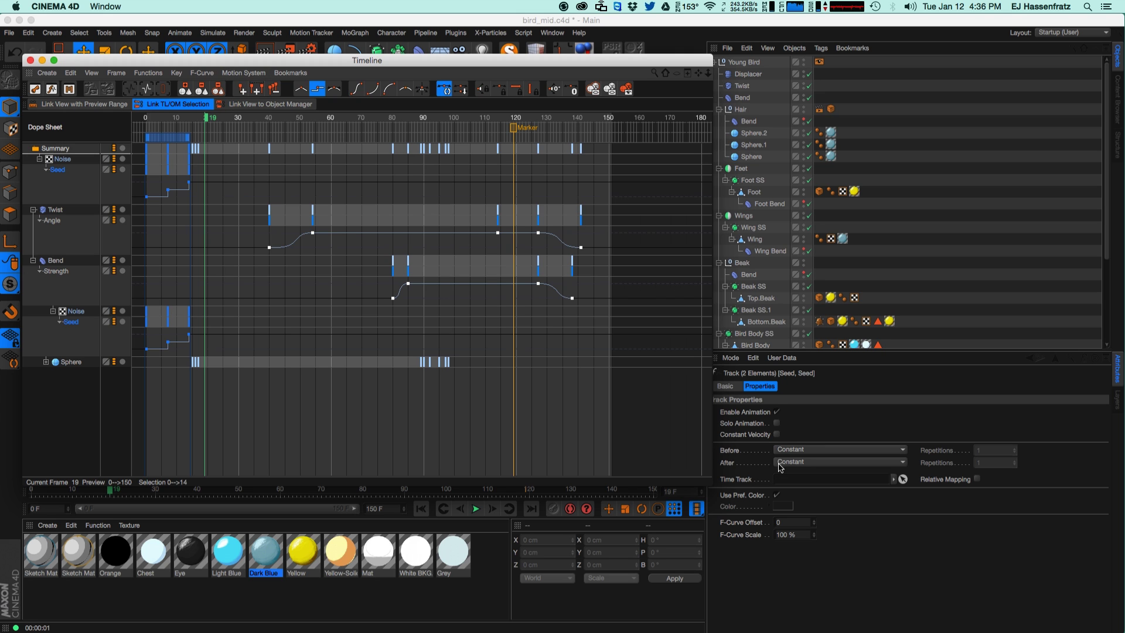
{"action": "left_click", "coordinate": [804, 463]}
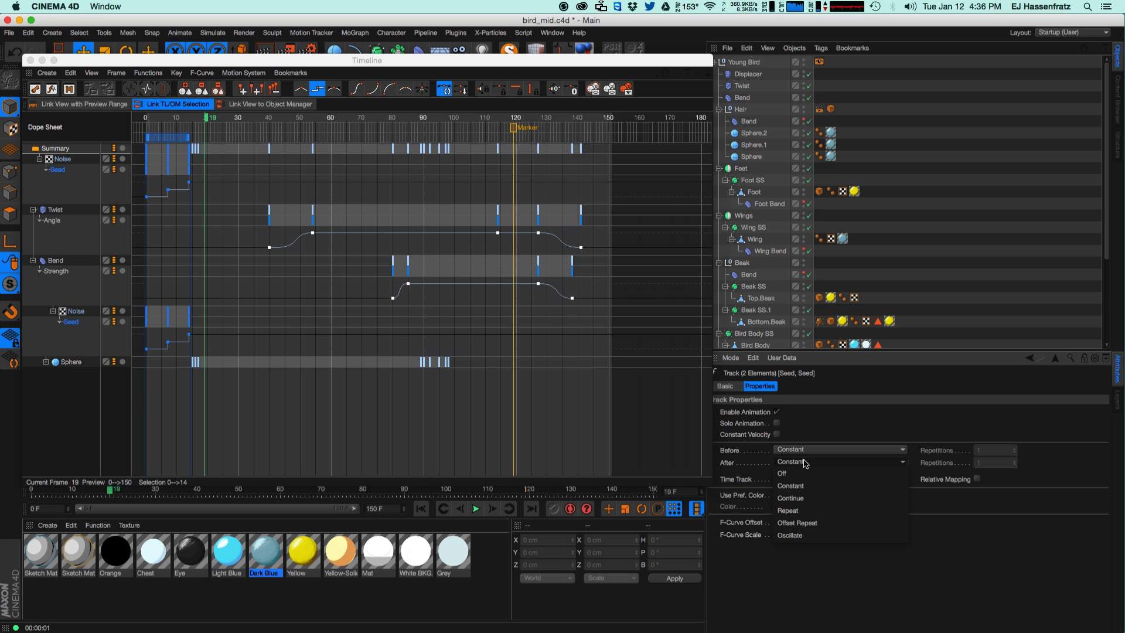
{"action": "left_click", "coordinate": [833, 527]}
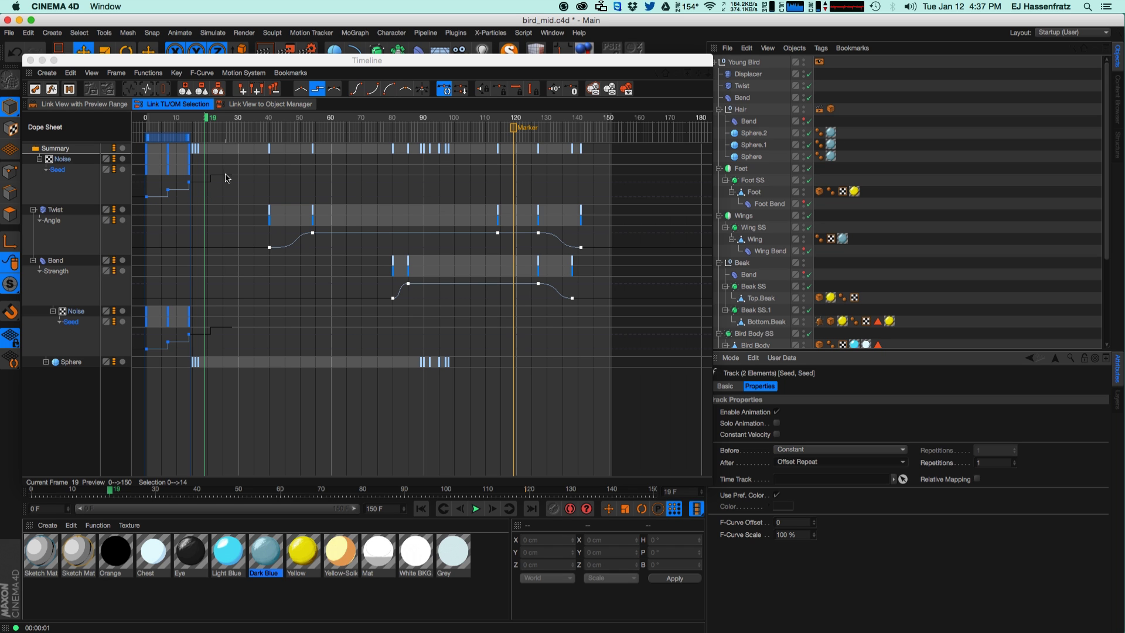
{"action": "left_click", "coordinate": [1014, 461]}
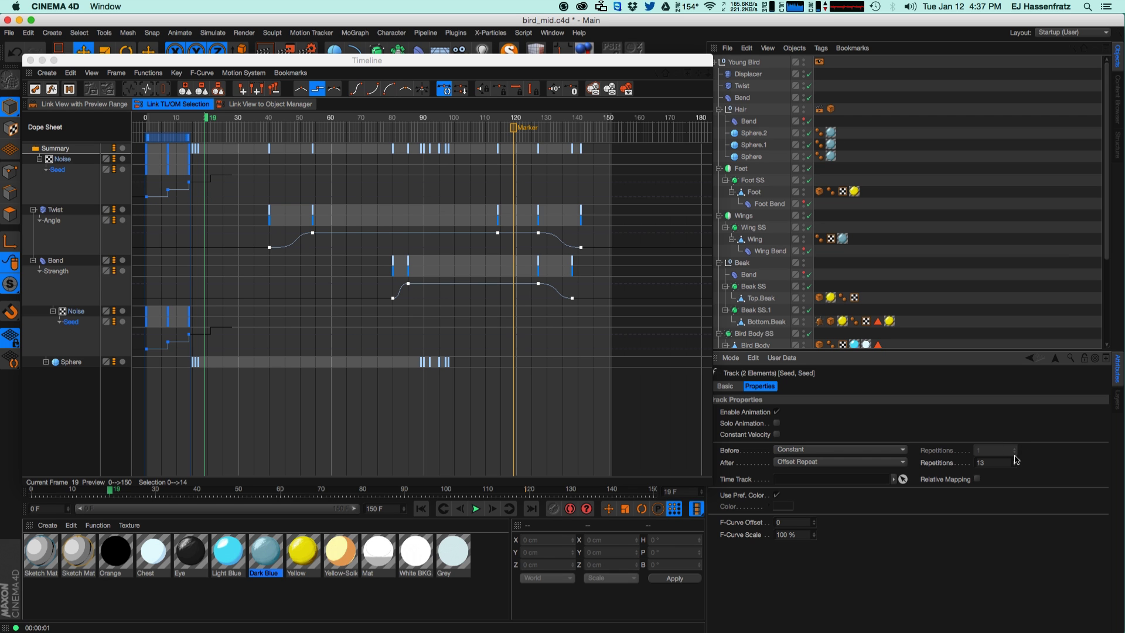
{"action": "left_click", "coordinate": [1014, 461]}
{"action": "left_click", "coordinate": [1014, 461]}
{"action": "left_click", "coordinate": [1014, 461]}
Step: Scrub to frame 150 to re-render the bird and close the Timeline
{"action": "left_click", "coordinate": [222, 124]}
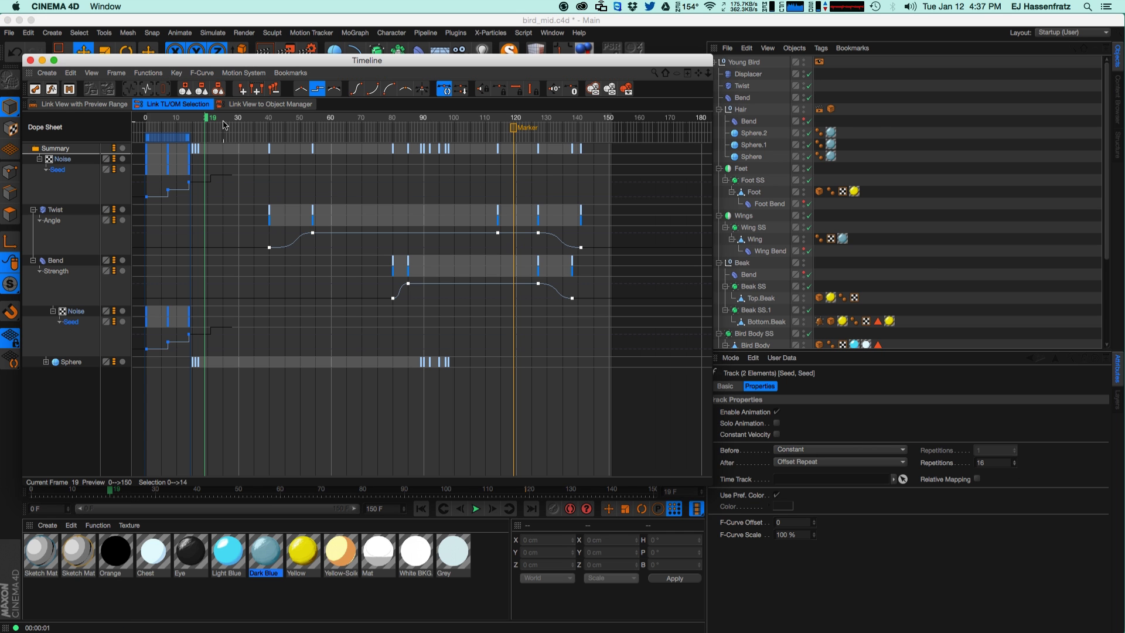
{"action": "left_click_drag", "start_coordinate": [224, 124], "coordinate": [1095, 297]}
{"action": "key", "text": "super+r"}
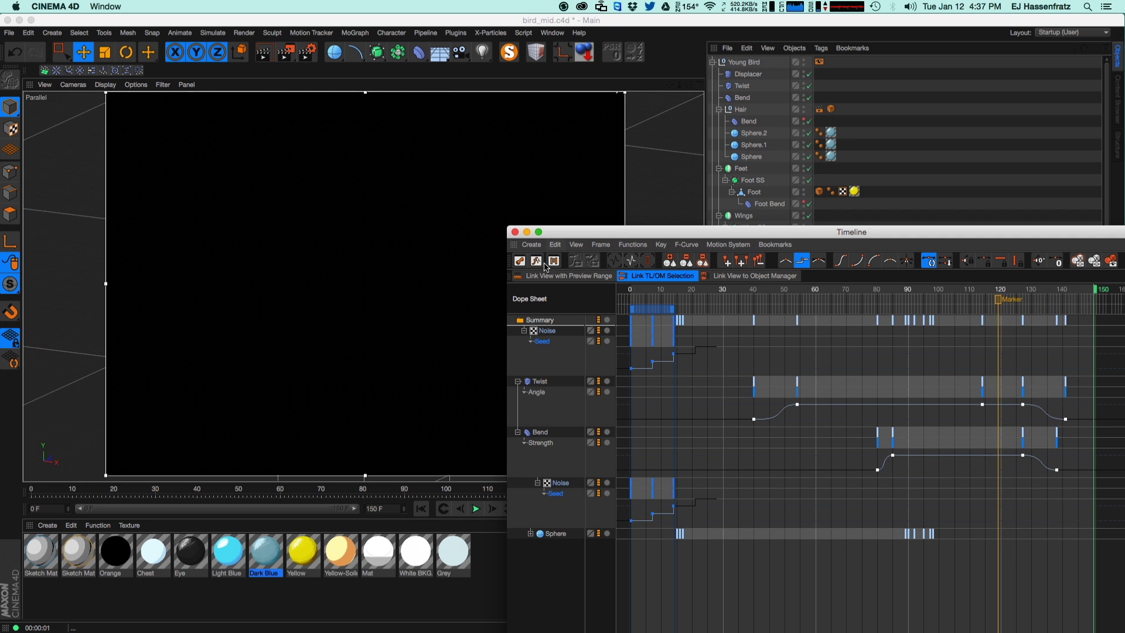
{"action": "left_click", "coordinate": [515, 232]}
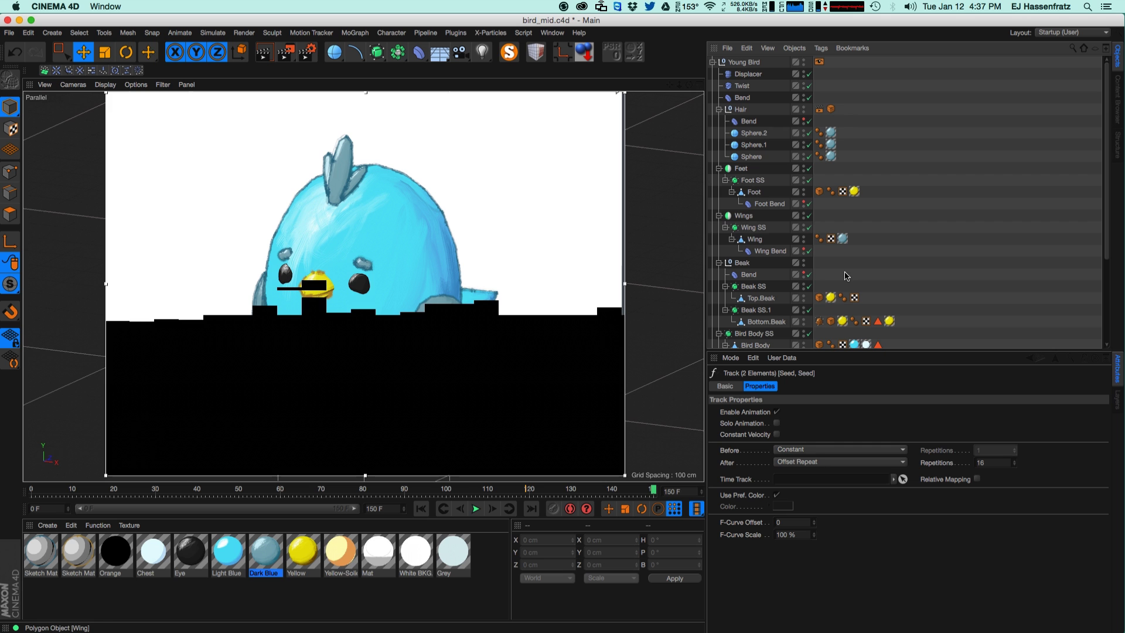
Step: Show the Object properties of the Bird Body's Displacer and re-render the bird at frame 86
{"action": "scroll", "coordinate": [764, 246], "scroll_direction": "down", "scroll_amount": 3}
{"action": "left_click", "coordinate": [761, 283]}
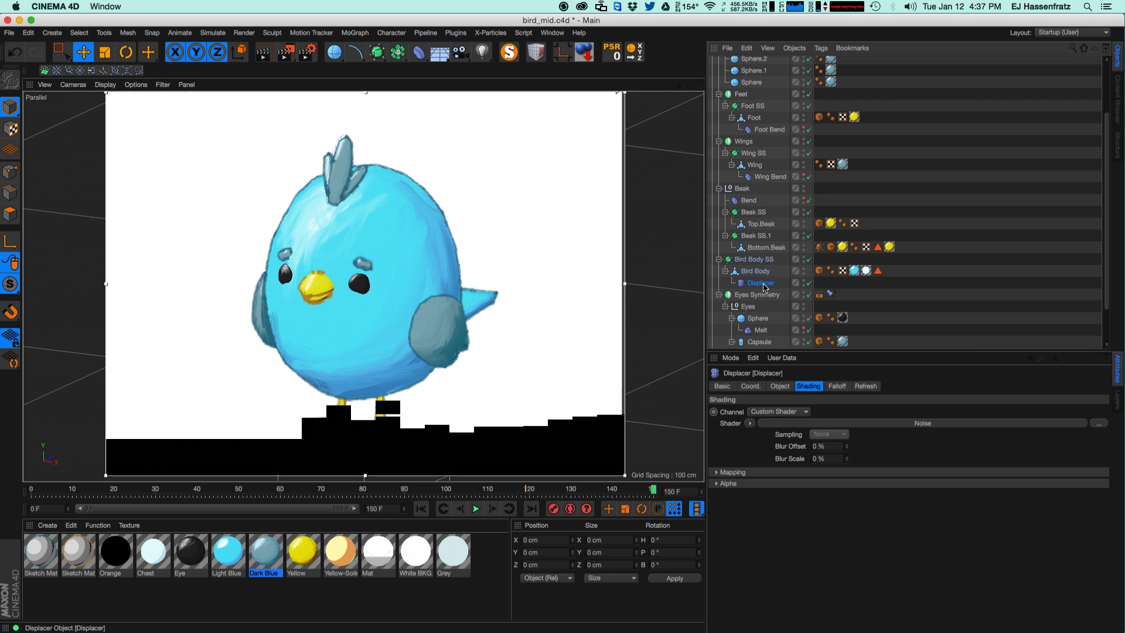
{"action": "left_click", "coordinate": [433, 489]}
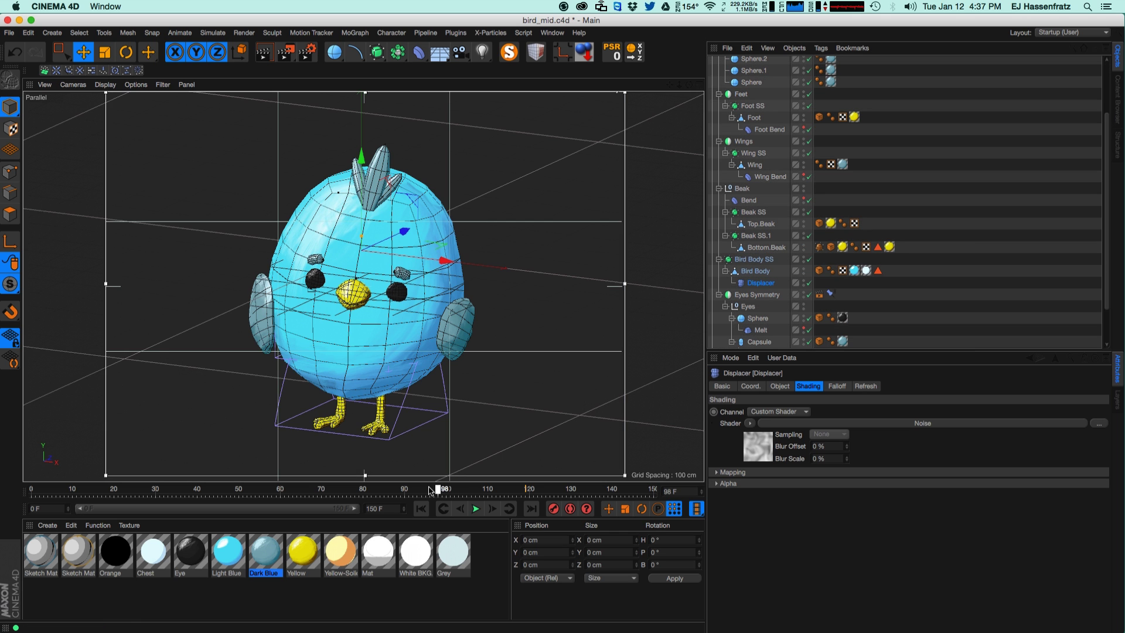
{"action": "left_click_drag", "start_coordinate": [430, 490], "coordinate": [388, 490]}
{"action": "key", "text": "super+r"}
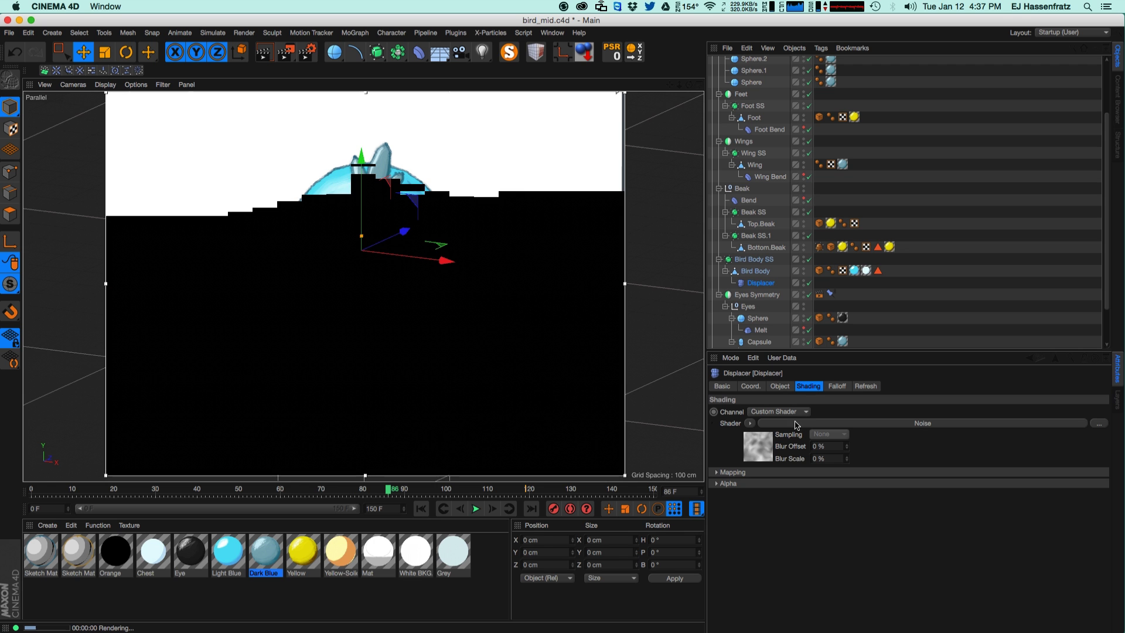
{"action": "left_click", "coordinate": [780, 386]}
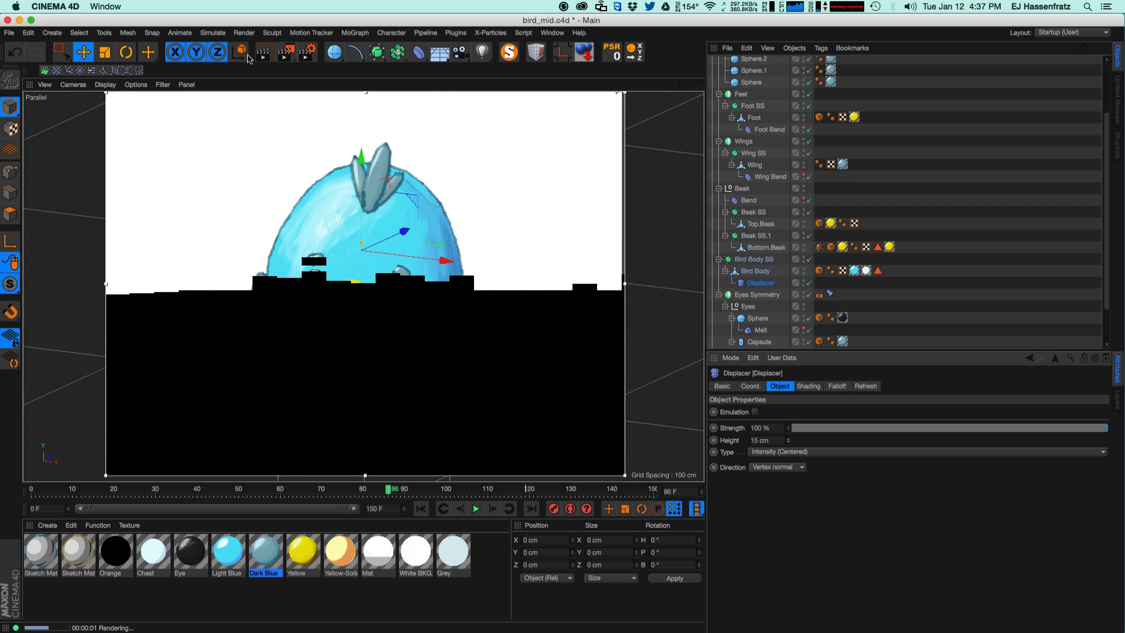
Step: Make a full-render preview of all frames with image size 350 and frame rate 15
{"action": "key", "text": "alt+b"}
{"action": "left_click", "coordinate": [319, 180]}
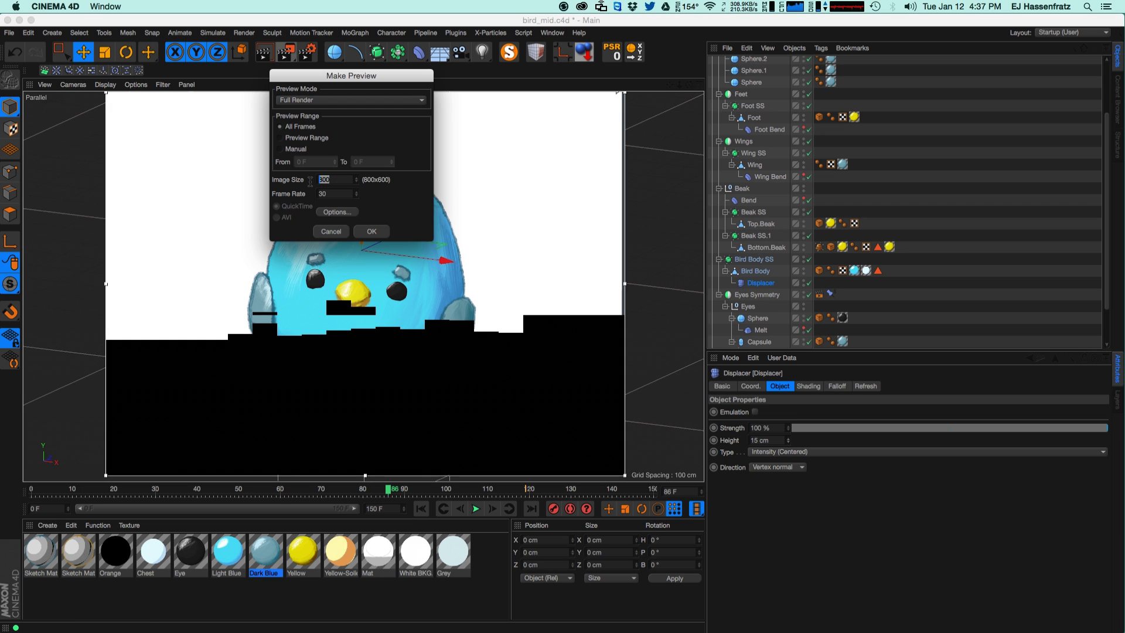
{"action": "type", "text": "640"}
{"action": "key", "text": "BackSpace"}
{"action": "key", "text": "BackSpace"}
{"action": "key", "text": "BackSpace"}
{"action": "type", "text": "350"}
{"action": "key", "text": "Tab"}
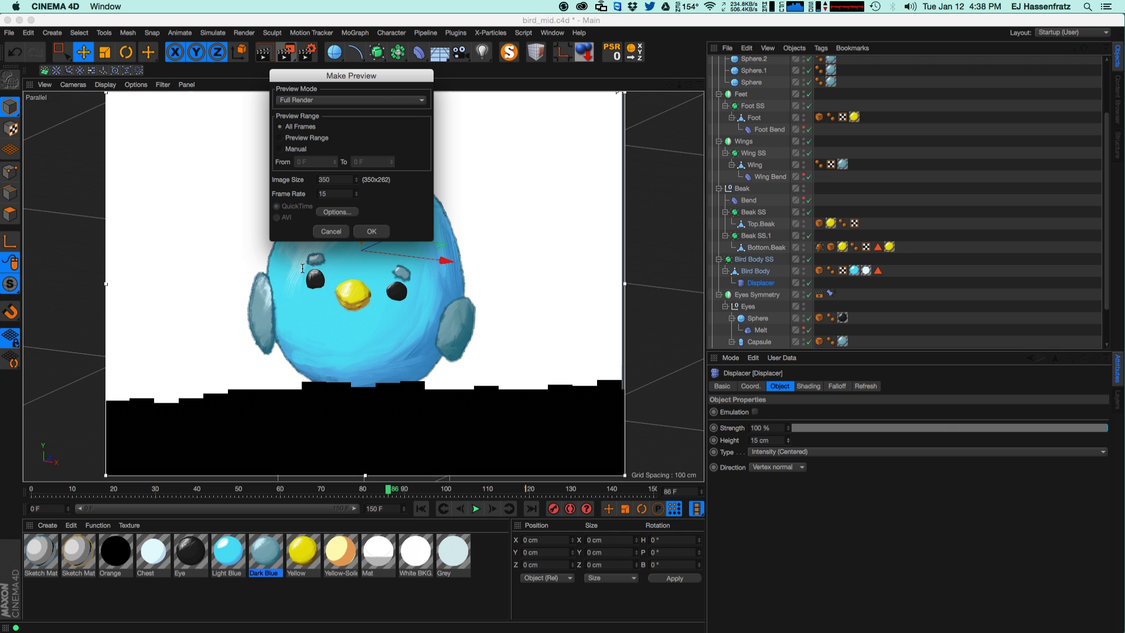
{"action": "type", "text": "15"}
{"action": "left_click_drag", "start_coordinate": [384, 81], "coordinate": [660, 105]}
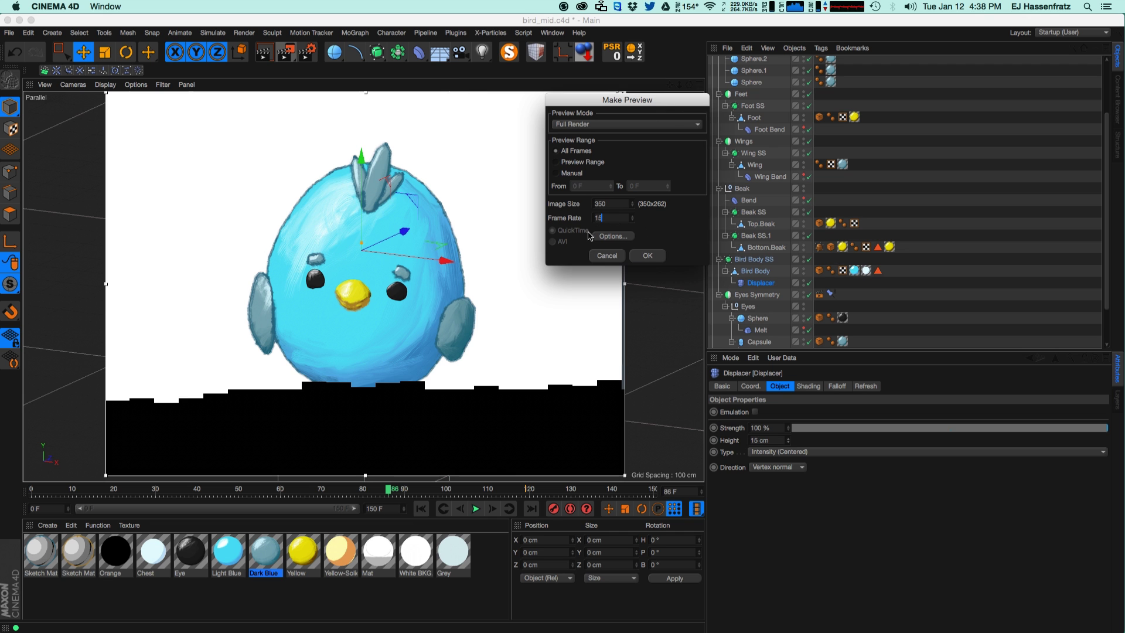
{"action": "left_click", "coordinate": [647, 256]}
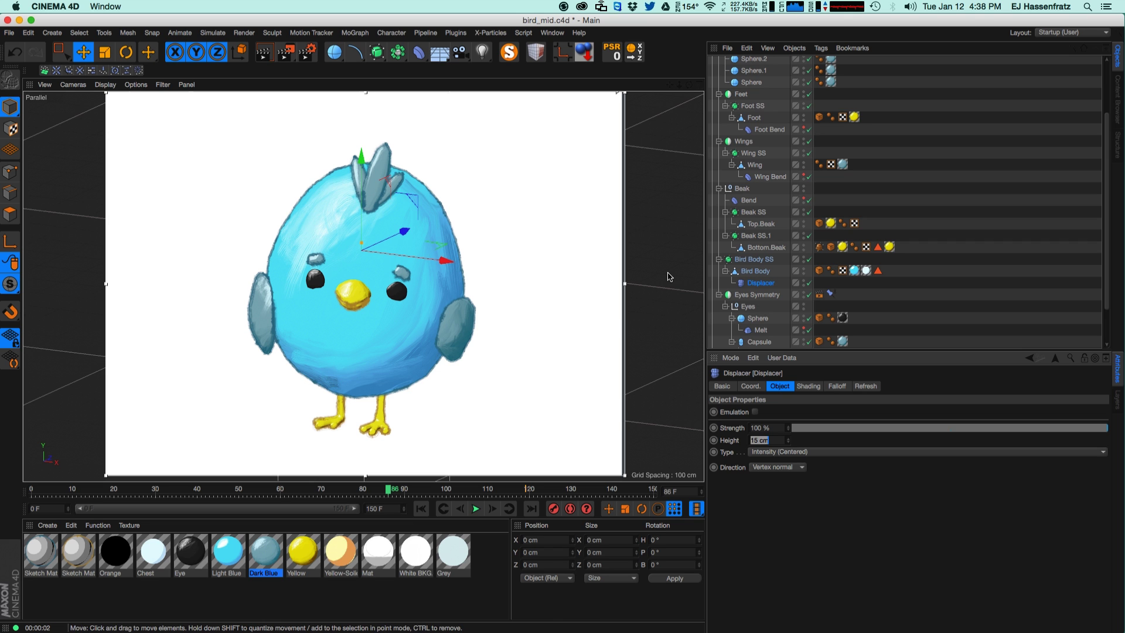
Step: Open the Picture Viewer to check for the animation preview
{"action": "key", "text": "super+Tab"}
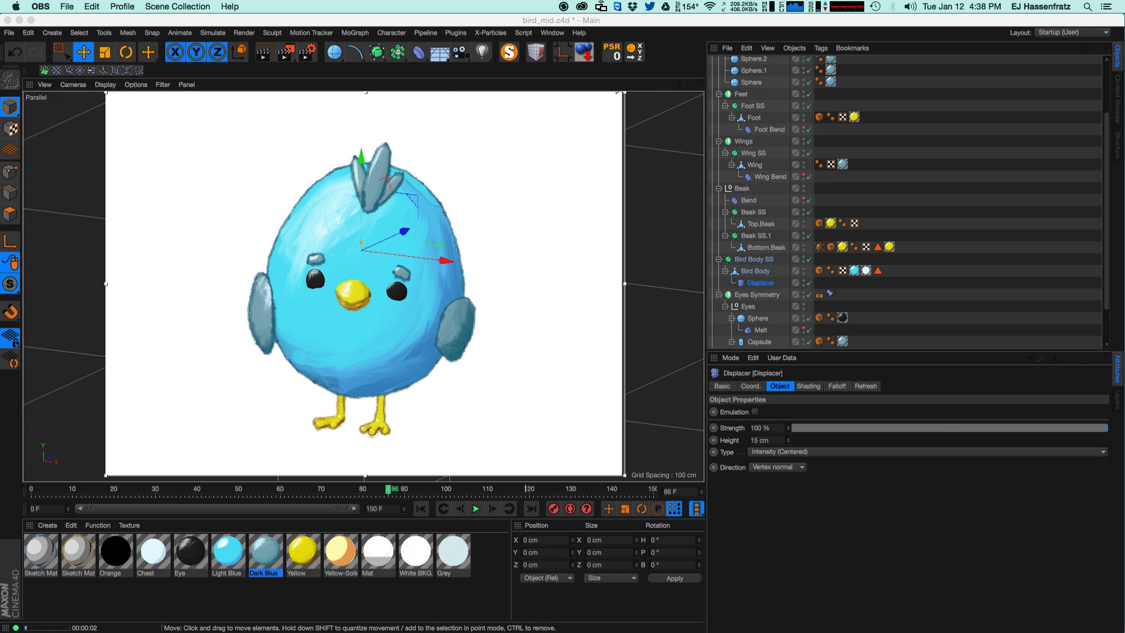
{"action": "key", "text": "super+Tab"}
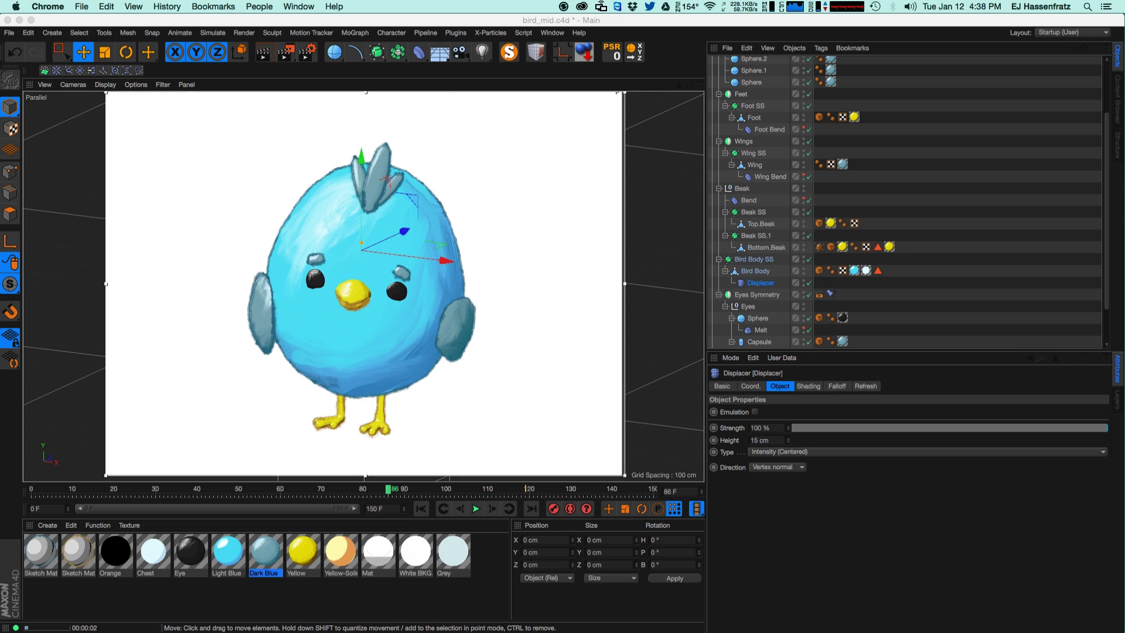
{"action": "left_click", "coordinate": [571, 17]}
{"action": "left_click", "coordinate": [579, 32]}
{"action": "mouse_move", "coordinate": [554, 34]}
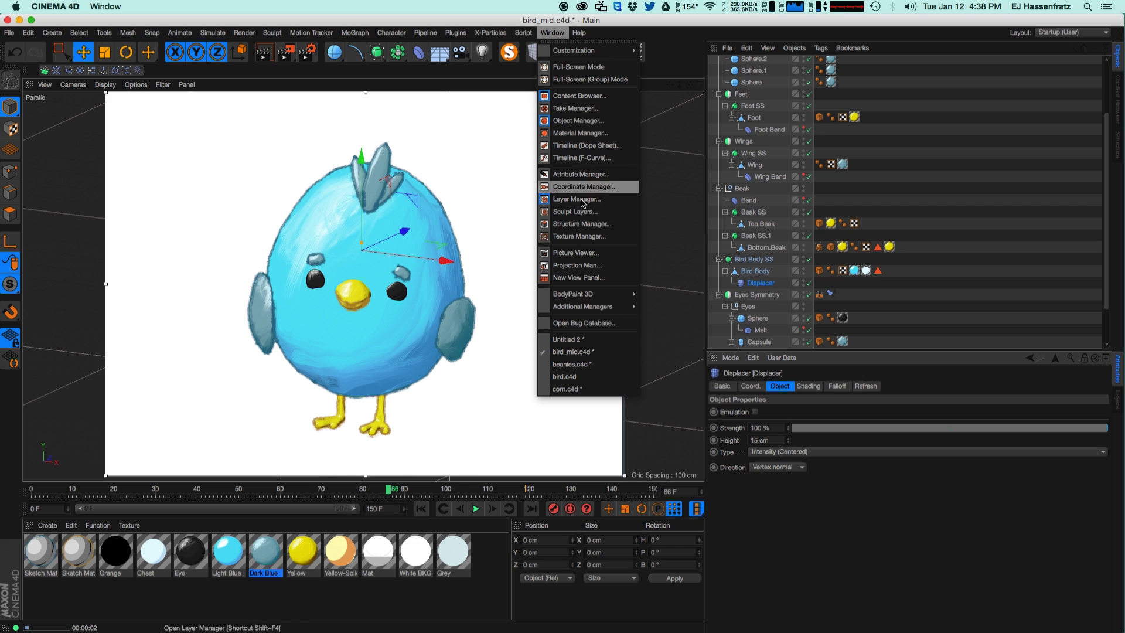
{"action": "left_click", "coordinate": [574, 251]}
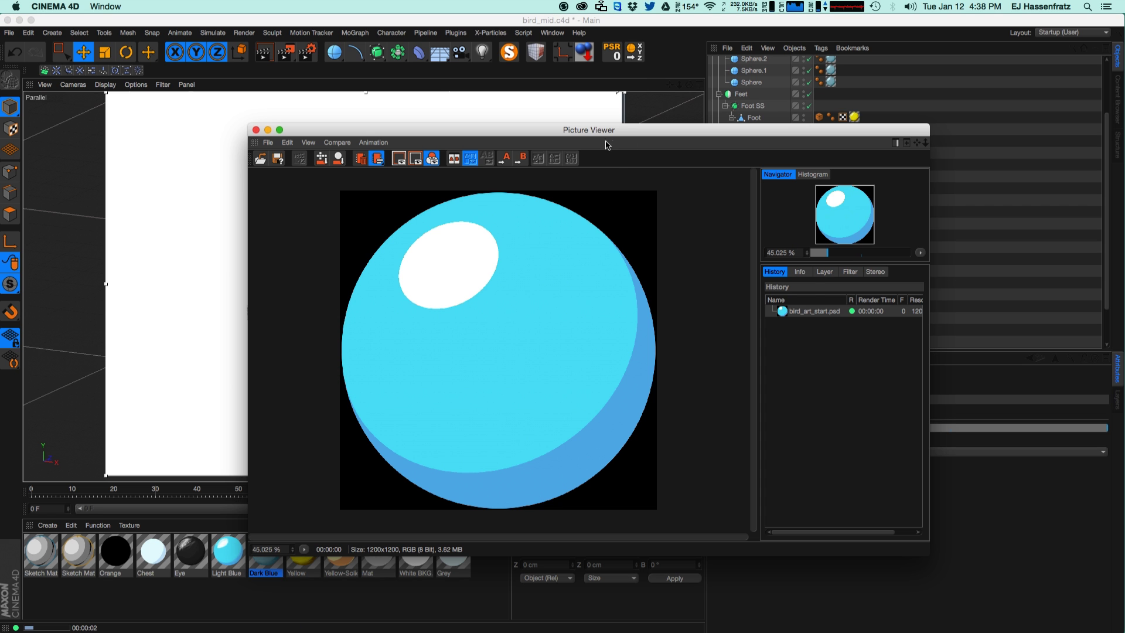
{"action": "left_click", "coordinate": [285, 52]}
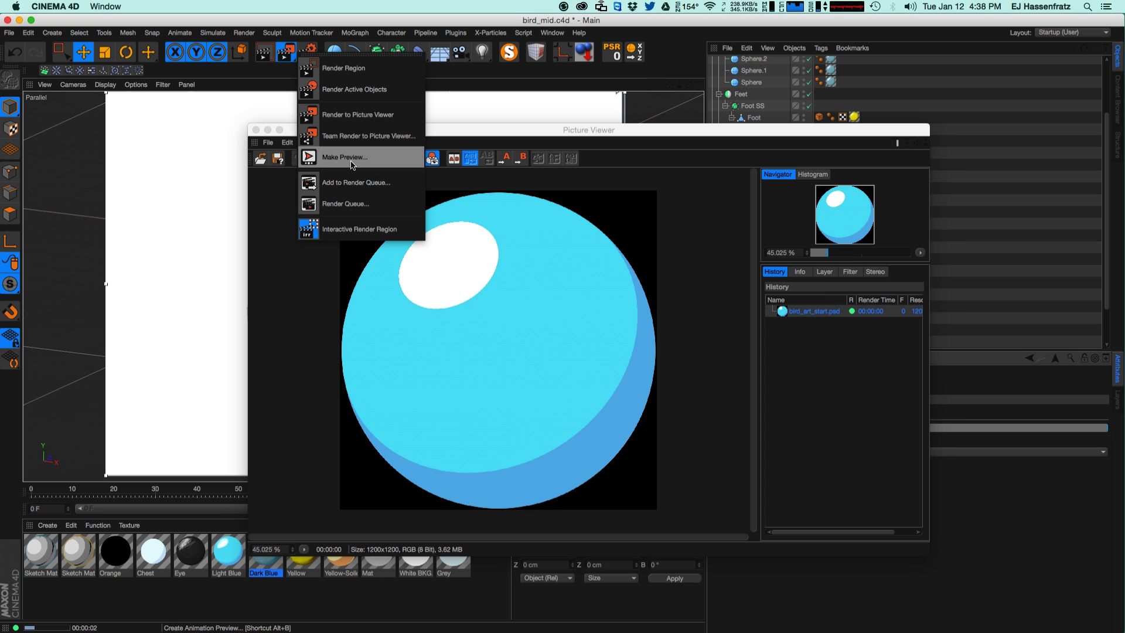
{"action": "left_click", "coordinate": [351, 158]}
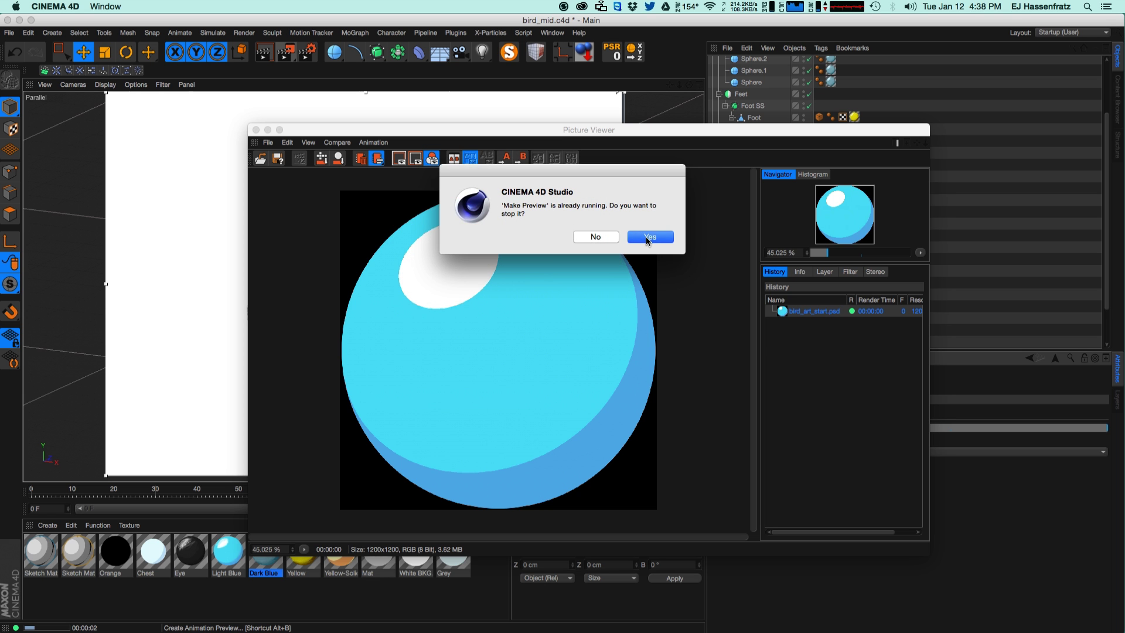
{"action": "left_click", "coordinate": [595, 237]}
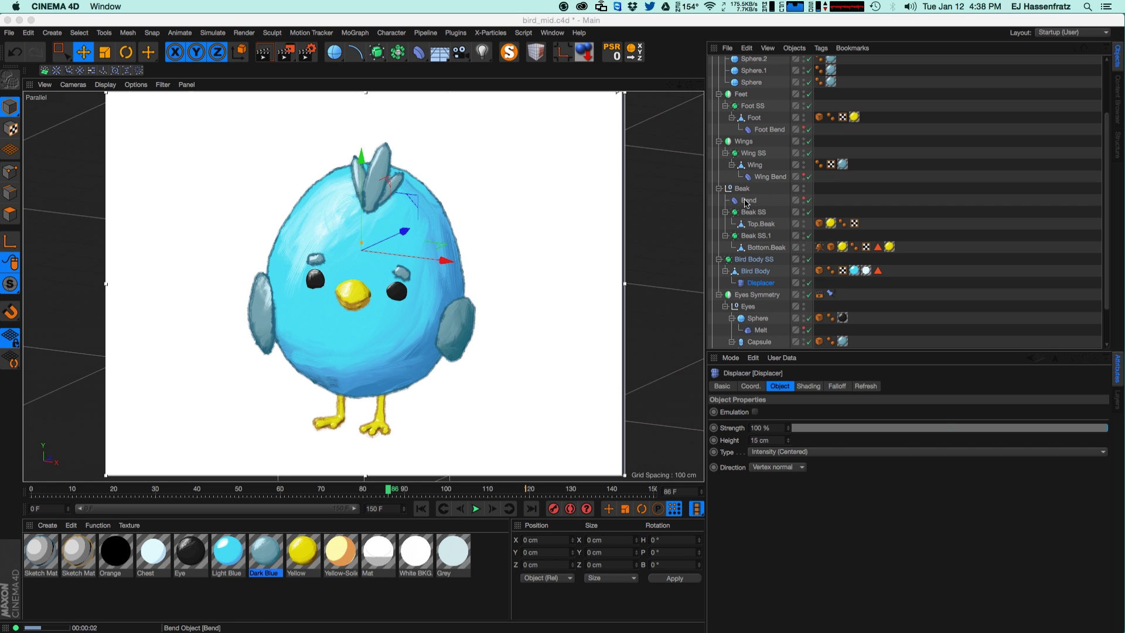
Step: Scrub the scene to frame 20 and view the finished preview in the Picture Viewer, enlarged to 131 %
{"action": "left_click_drag", "start_coordinate": [340, 492], "coordinate": [170, 495]}
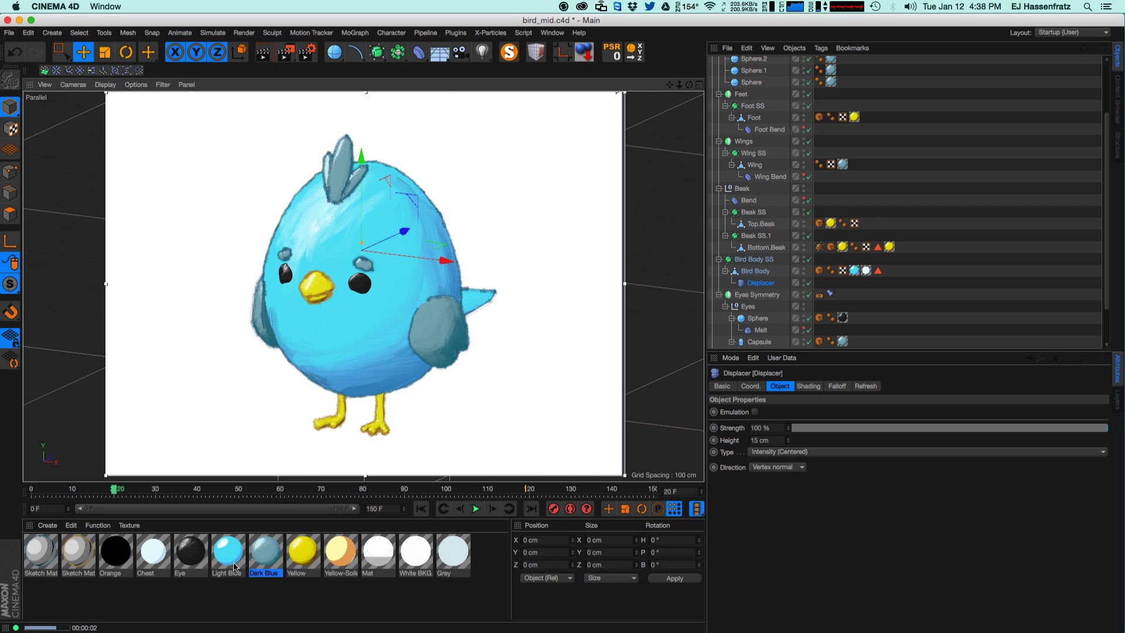
{"action": "left_click", "coordinate": [552, 33]}
{"action": "left_click", "coordinate": [554, 34]}
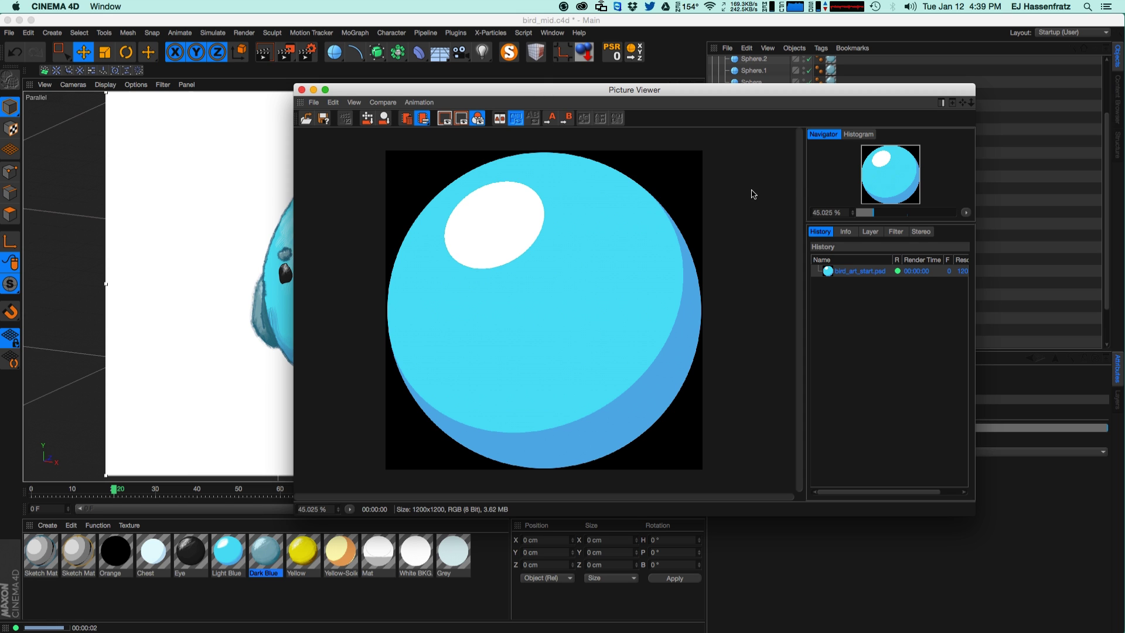
{"action": "left_click_drag", "start_coordinate": [721, 91], "coordinate": [773, 85]}
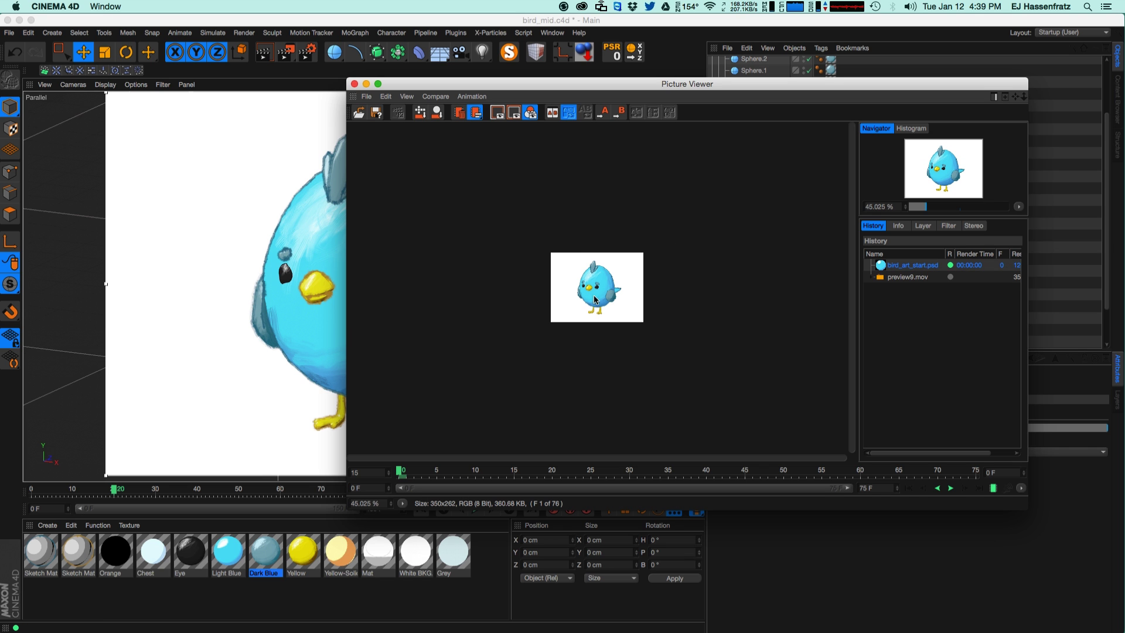
{"action": "left_click_drag", "start_coordinate": [930, 207], "coordinate": [939, 206]}
{"action": "left_click_drag", "start_coordinate": [708, 93], "coordinate": [844, 93]}
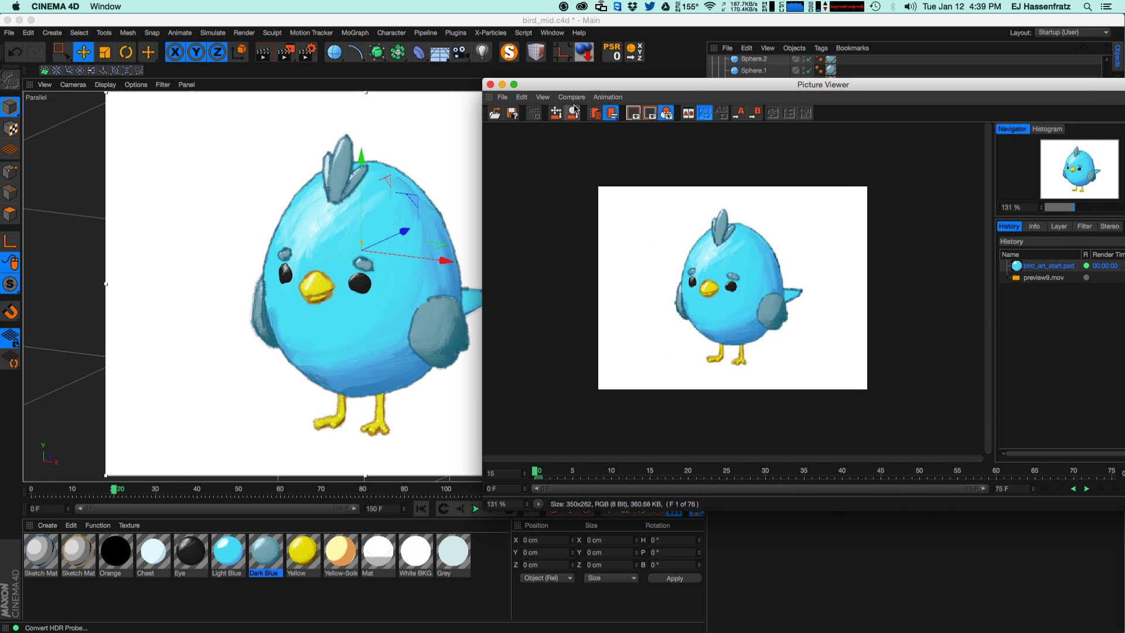
{"action": "left_click_drag", "start_coordinate": [566, 89], "coordinate": [626, 147]}
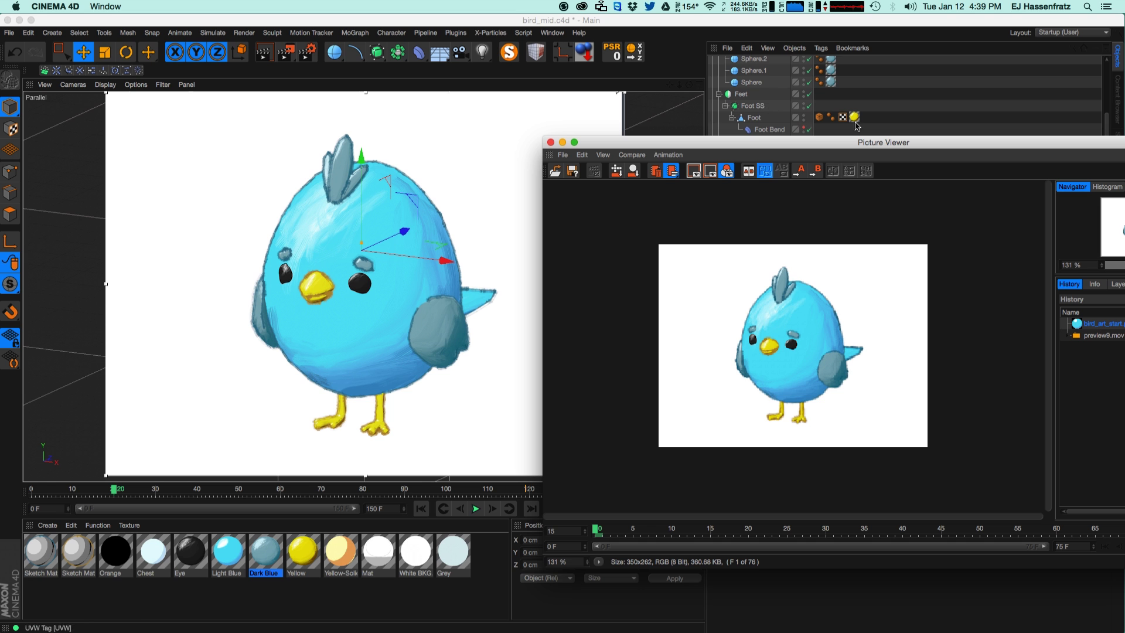
Step: Show the settings of the Young Bird's Display tag and move the Picture Viewer out of the way
{"action": "left_click", "coordinate": [1111, 123]}
{"action": "left_click_drag", "start_coordinate": [1109, 120], "coordinate": [1101, 54]}
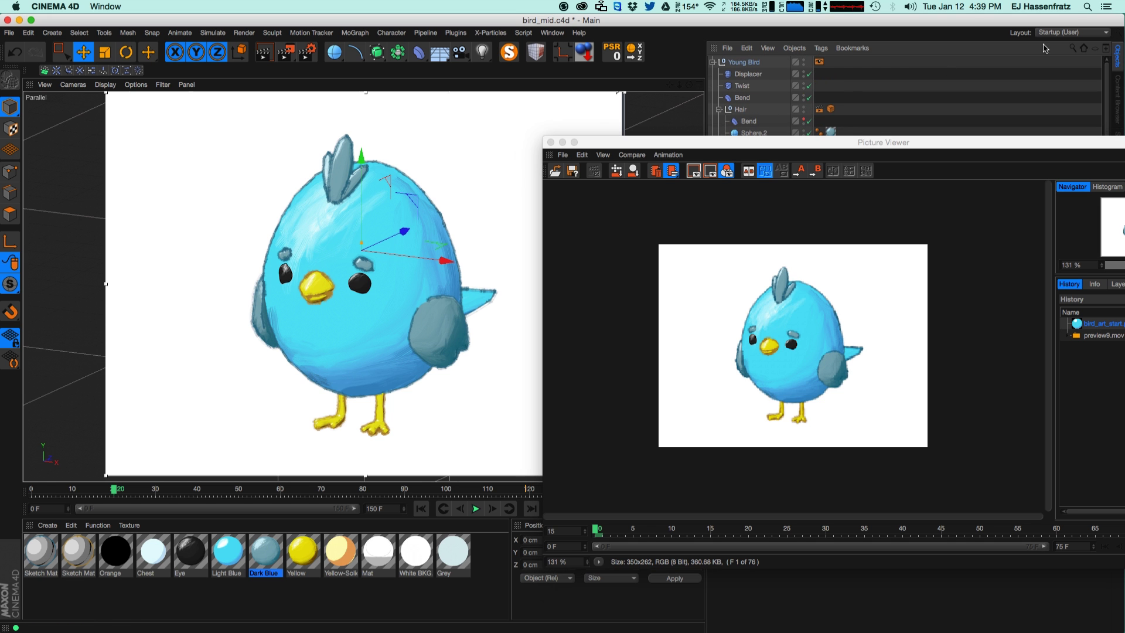
{"action": "left_click", "coordinate": [819, 62]}
{"action": "left_click_drag", "start_coordinate": [973, 143], "coordinate": [236, 231]}
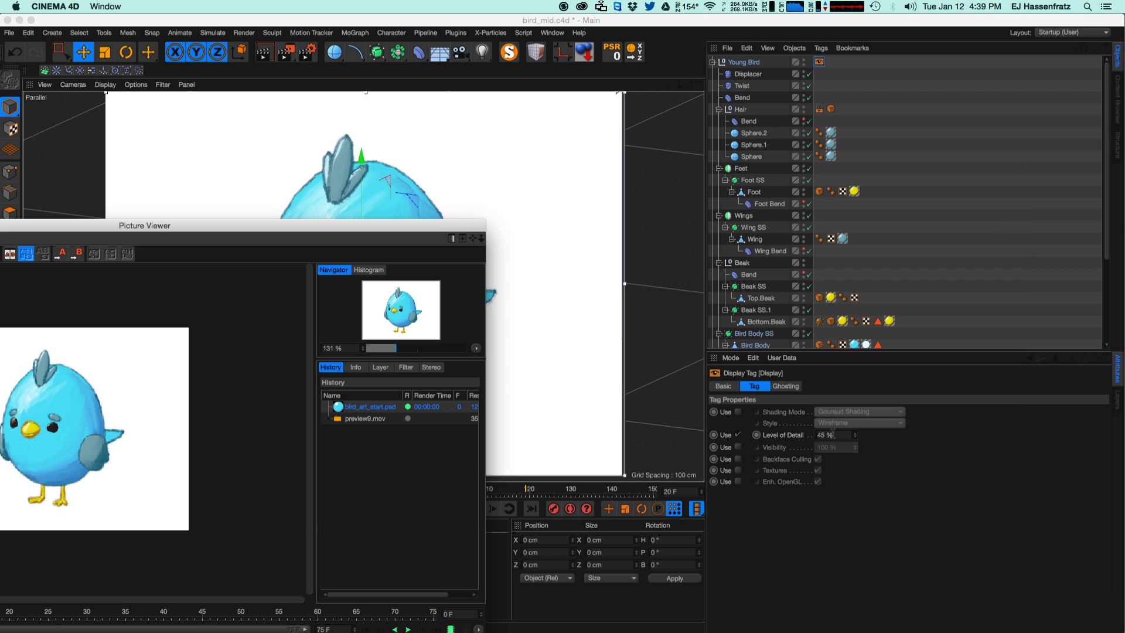
{"action": "left_click_drag", "start_coordinate": [336, 230], "coordinate": [0, 270]}
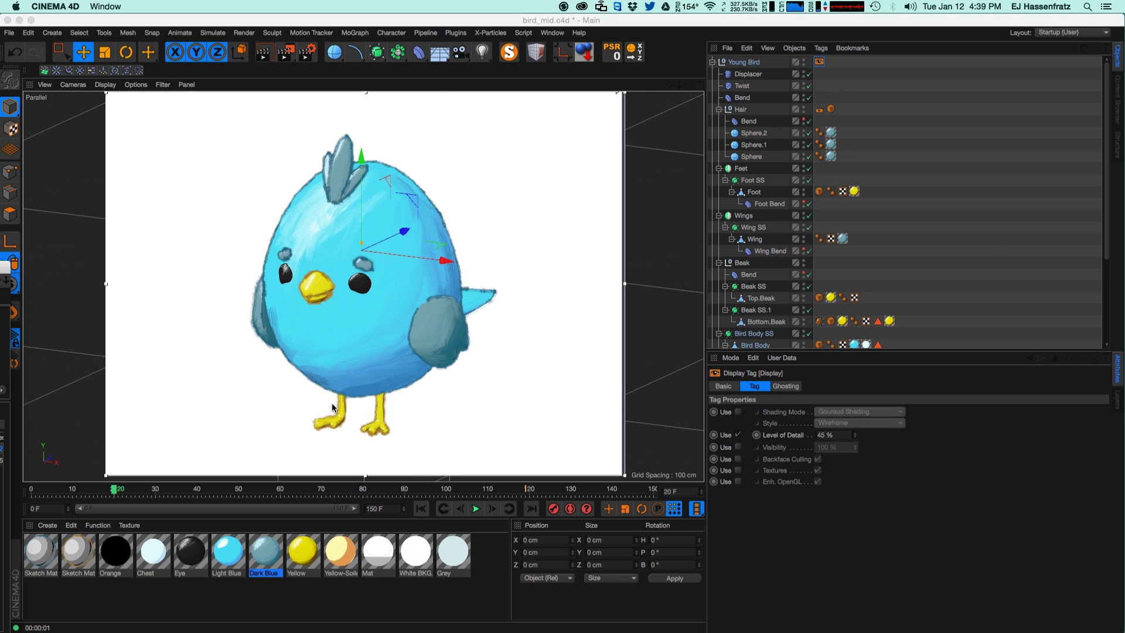
Step: Open the first Sketch Mat and examine its Color, Thickness, Opacity and Clone settings
{"action": "double_click", "coordinate": [39, 562]}
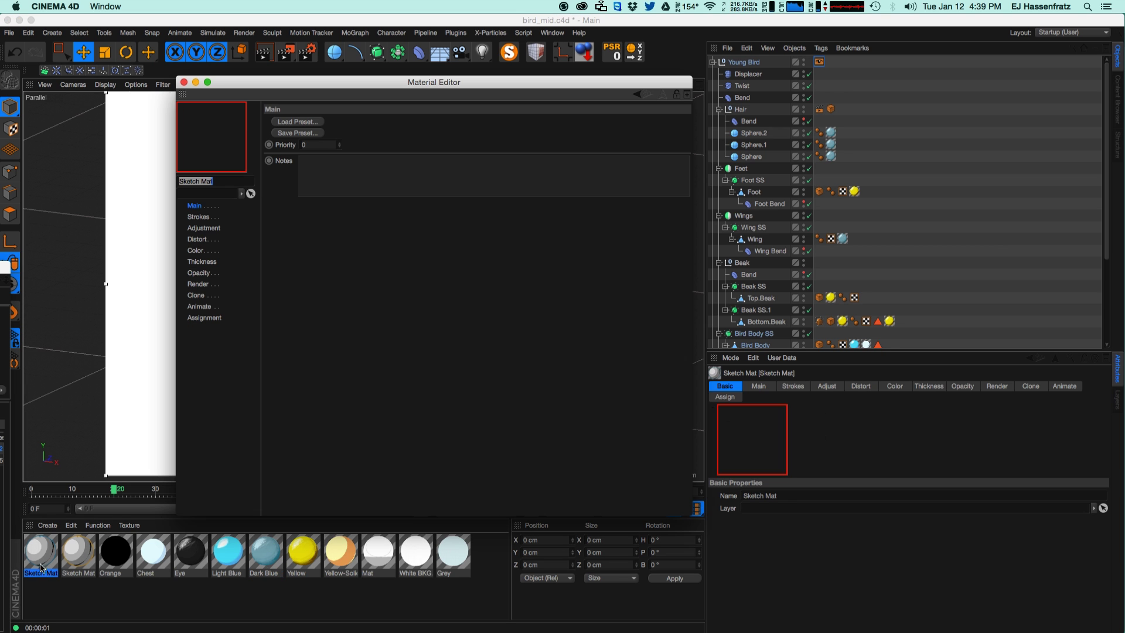
{"action": "left_click_drag", "start_coordinate": [370, 92], "coordinate": [623, 101]}
{"action": "left_click", "coordinate": [453, 258]}
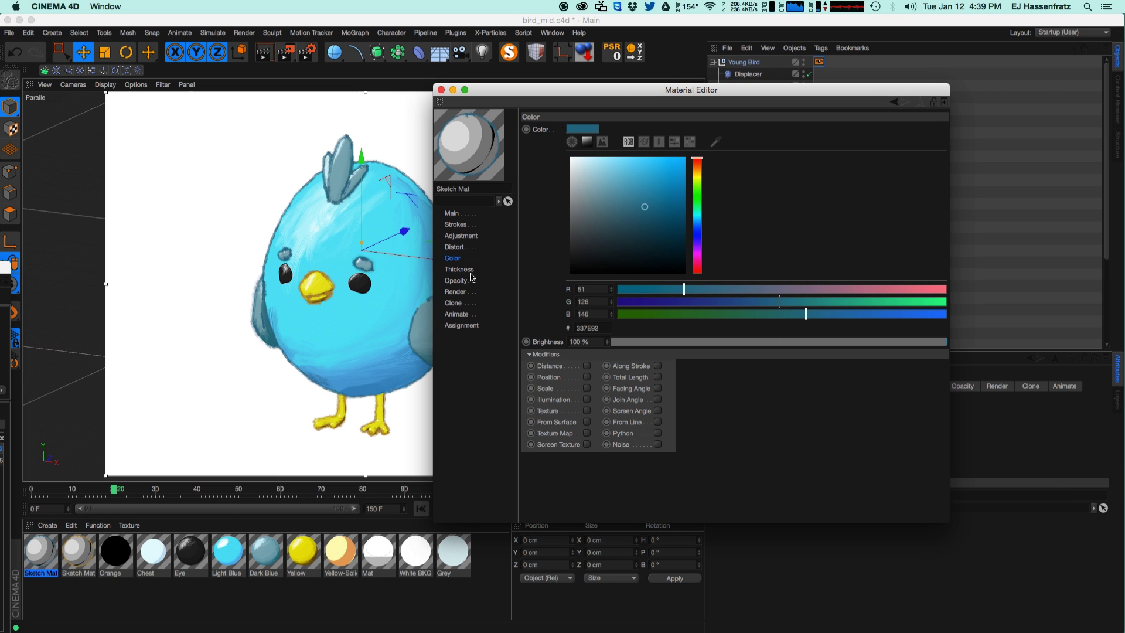
{"action": "left_click", "coordinate": [460, 270]}
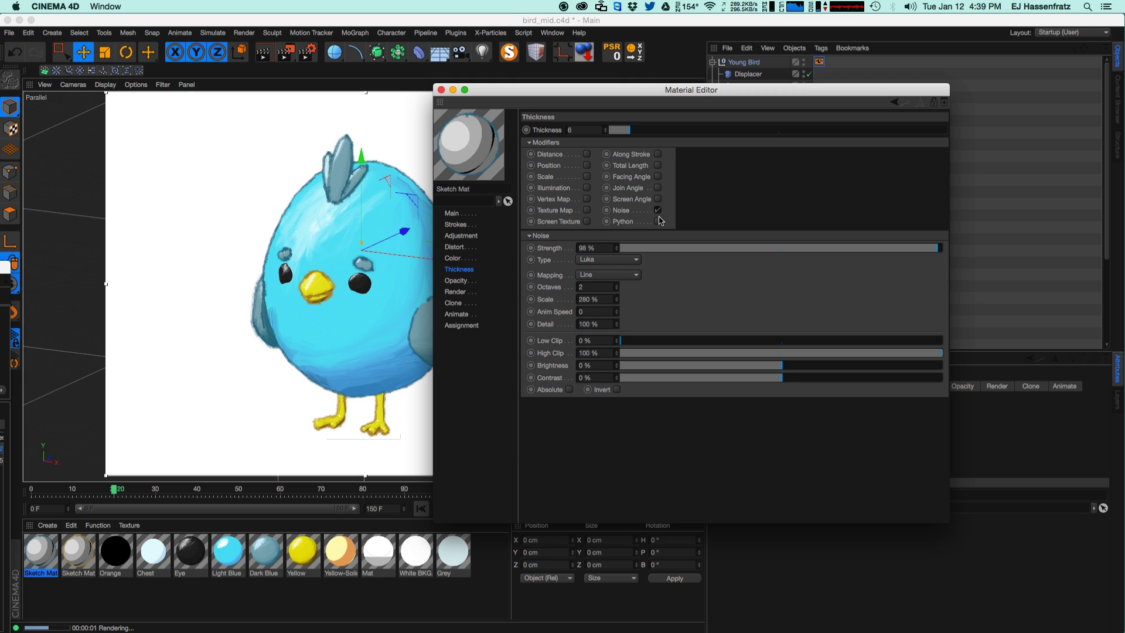
{"action": "left_click", "coordinate": [460, 281]}
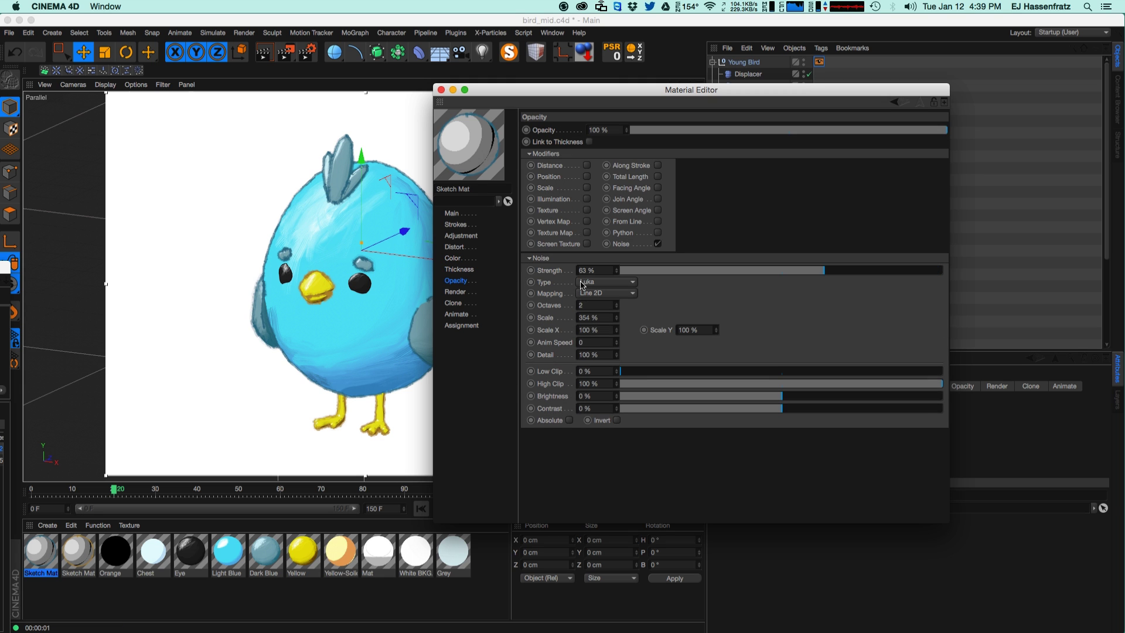
{"action": "left_click", "coordinate": [461, 314]}
{"action": "left_click", "coordinate": [451, 303]}
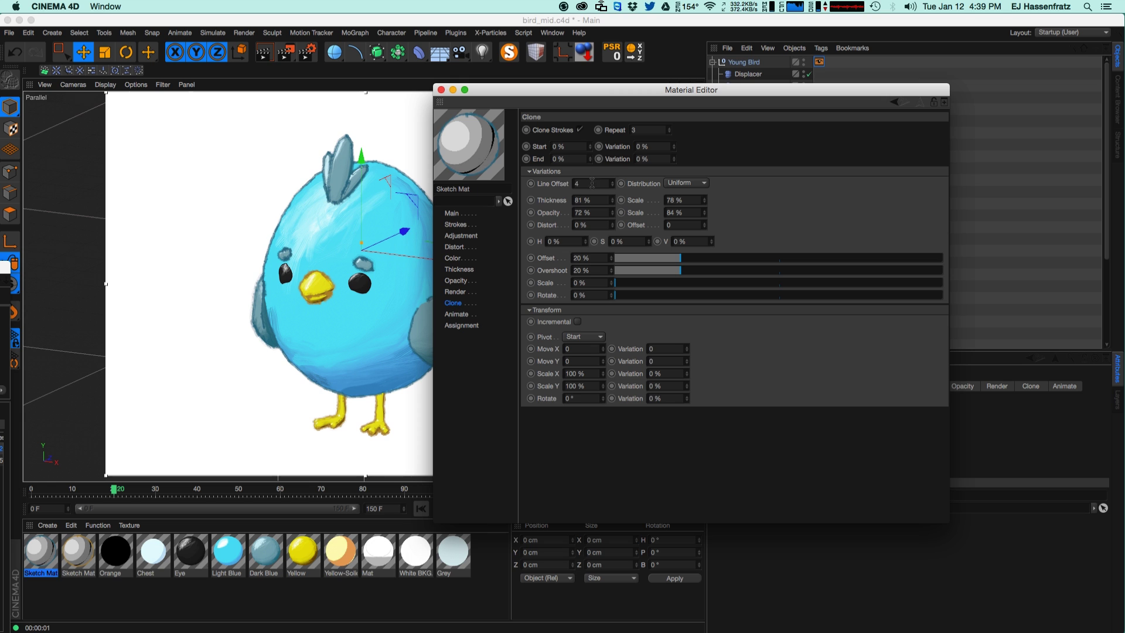
Step: Toggle Clone Strokes off and back on in the Sketch Mat and close the Material Editor
{"action": "left_click_drag", "start_coordinate": [604, 89], "coordinate": [698, 91]}
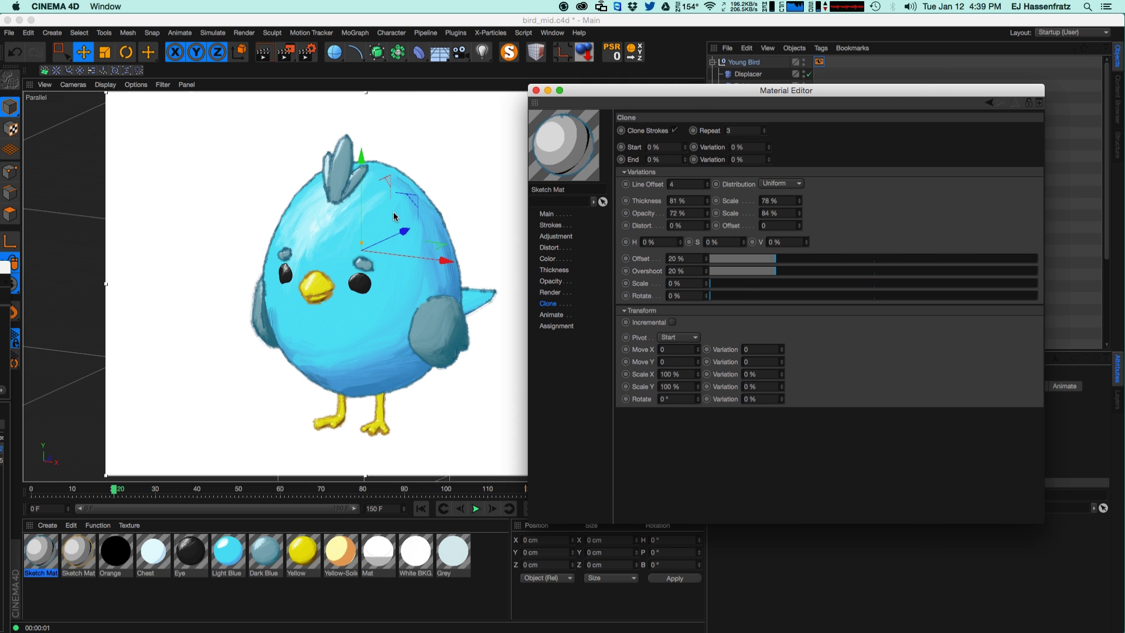
{"action": "left_click", "coordinate": [675, 131]}
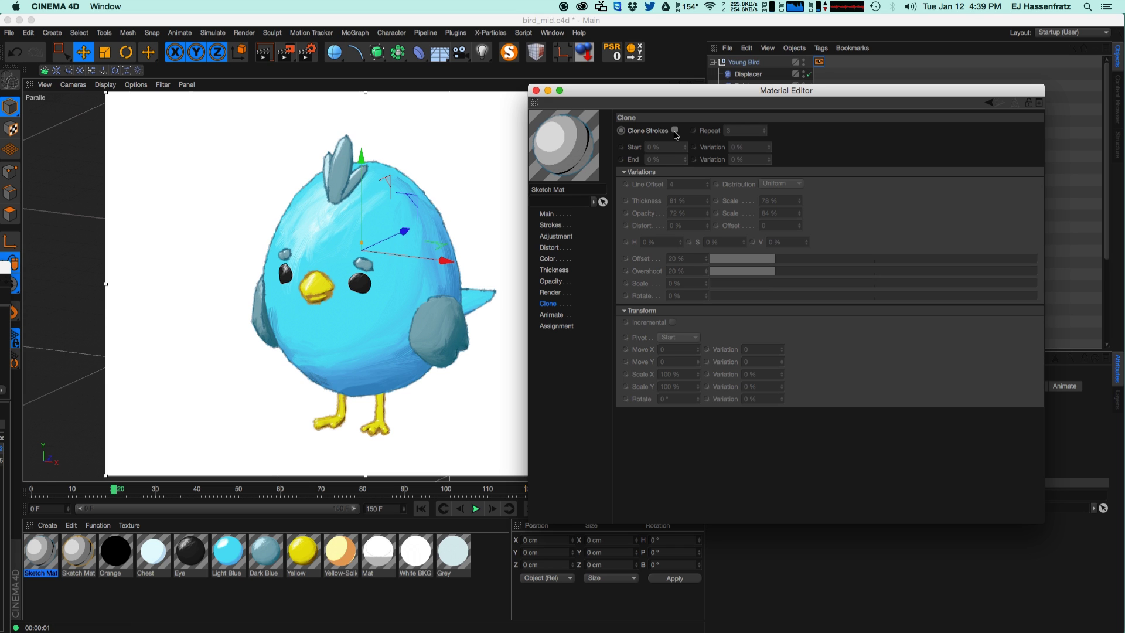
{"action": "left_click", "coordinate": [675, 131]}
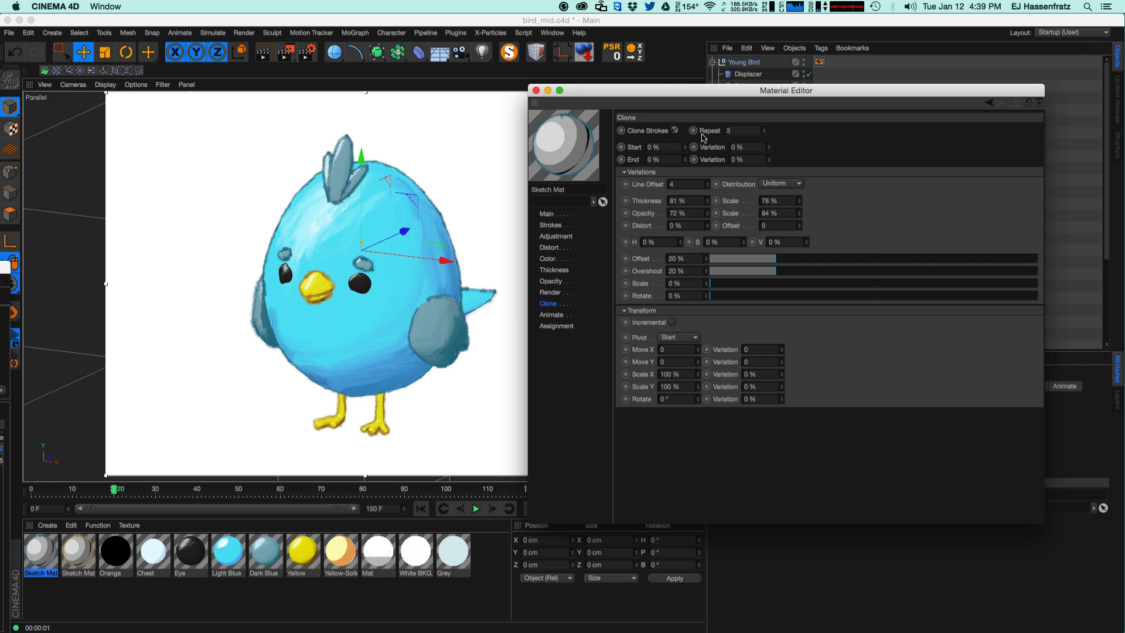
{"action": "left_click_drag", "start_coordinate": [606, 98], "coordinate": [614, 93]}
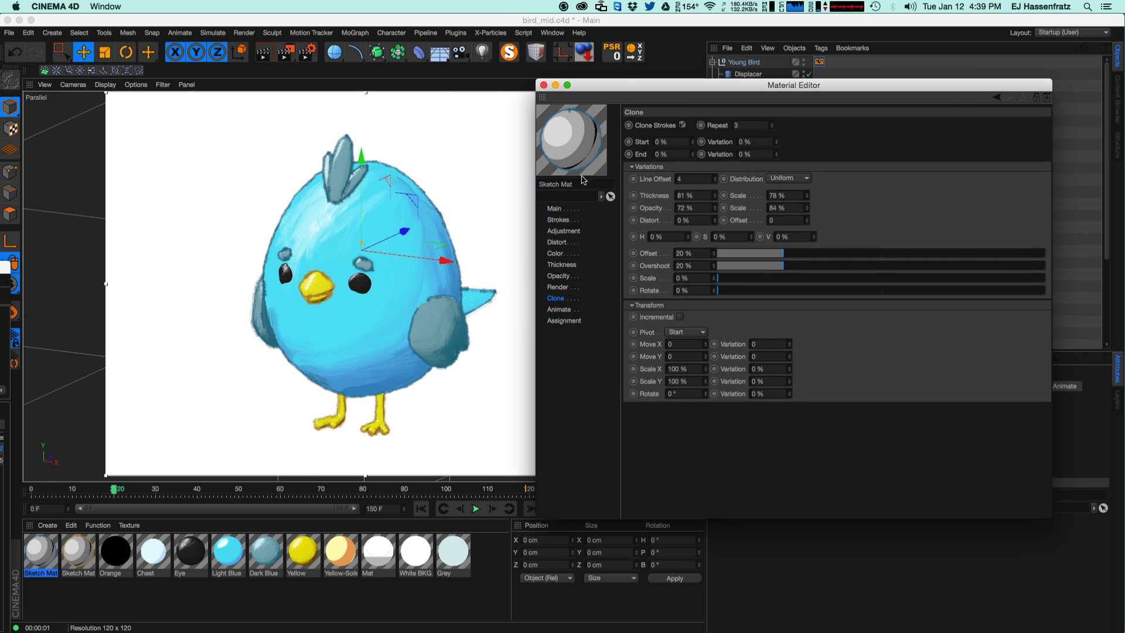
{"action": "left_click", "coordinate": [543, 85]}
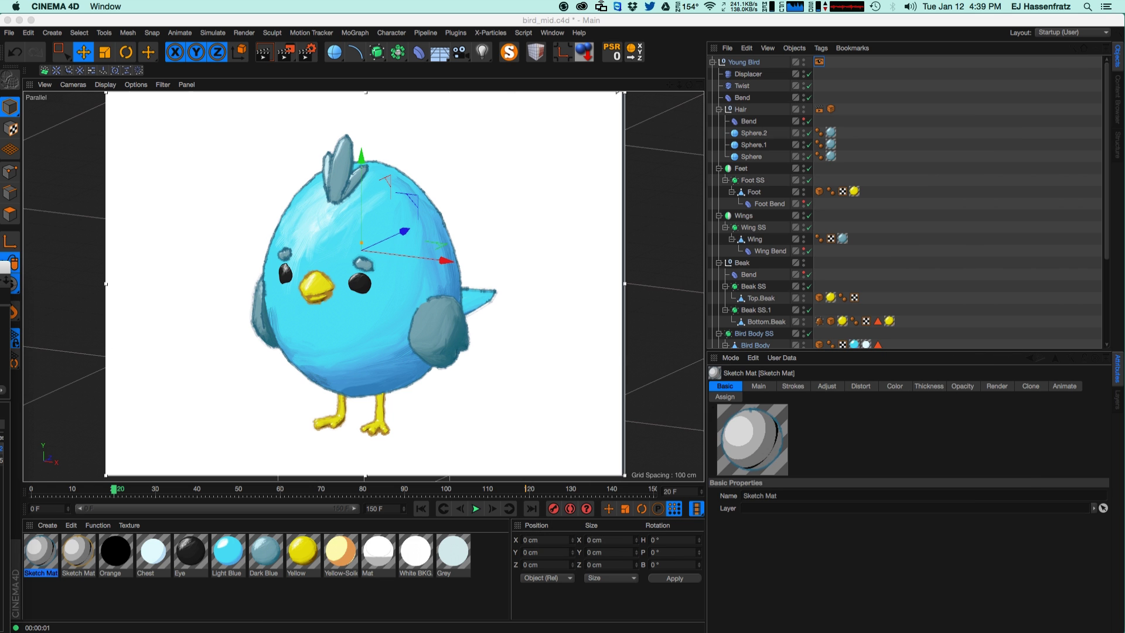
Step: Open the Noise shader of the Young Bird's Displacer and play the scene briefly to check its animated Seed
{"action": "left_click_drag", "start_coordinate": [0, 267], "coordinate": [302, 258]}
{"action": "left_click_drag", "start_coordinate": [115, 315], "coordinate": [1, 277]}
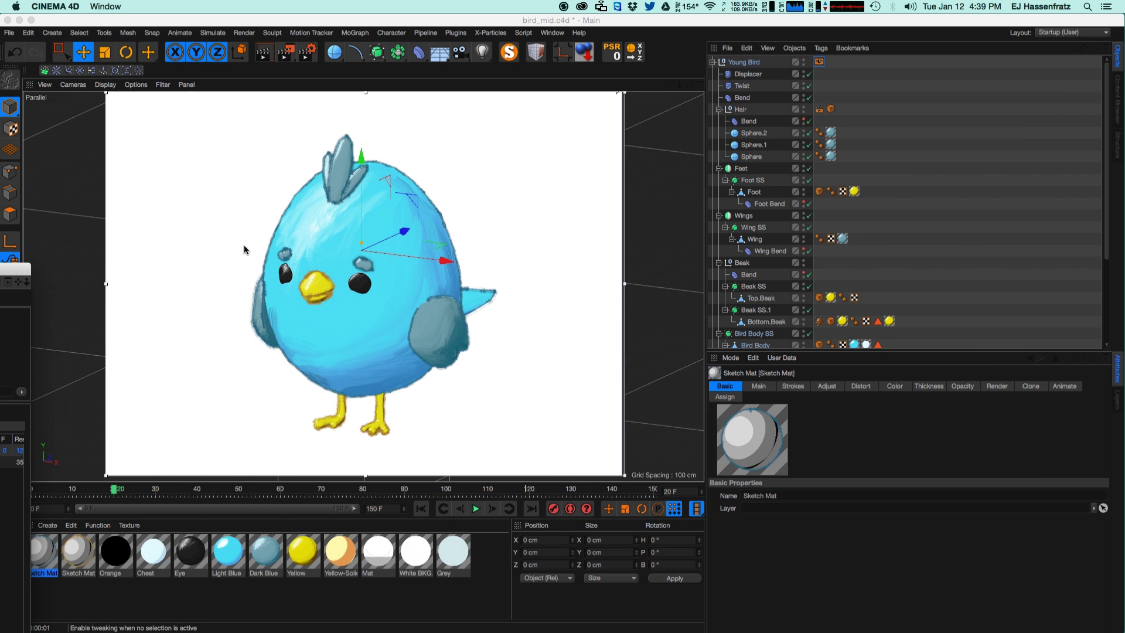
{"action": "left_click", "coordinate": [776, 74]}
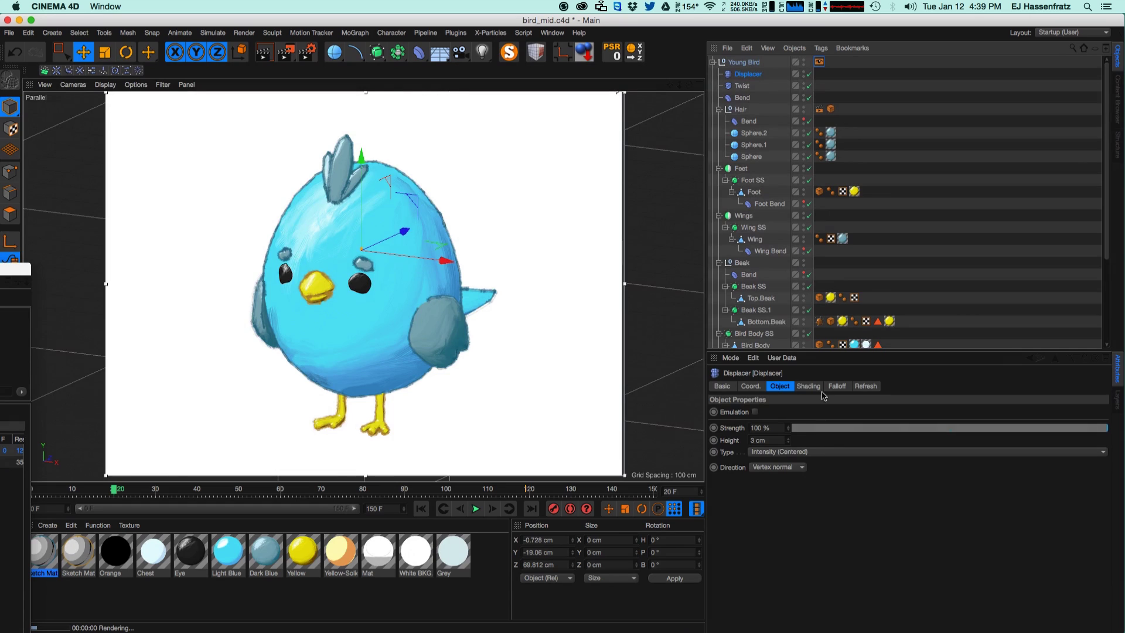
{"action": "left_click", "coordinate": [808, 387]}
{"action": "left_click", "coordinate": [833, 423]}
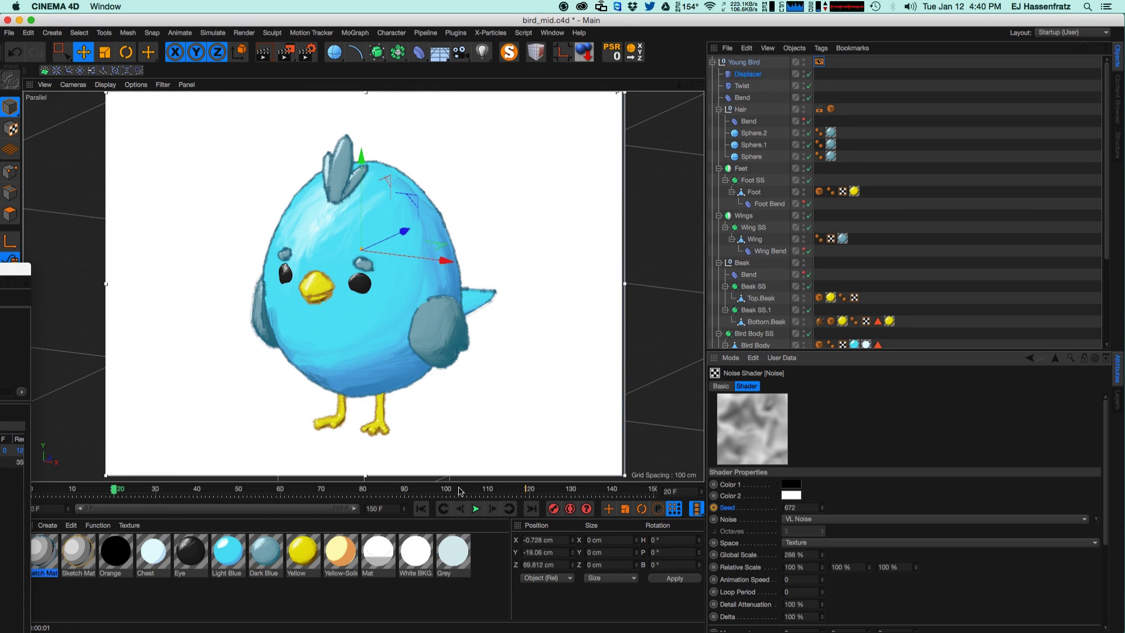
{"action": "left_click", "coordinate": [475, 509]}
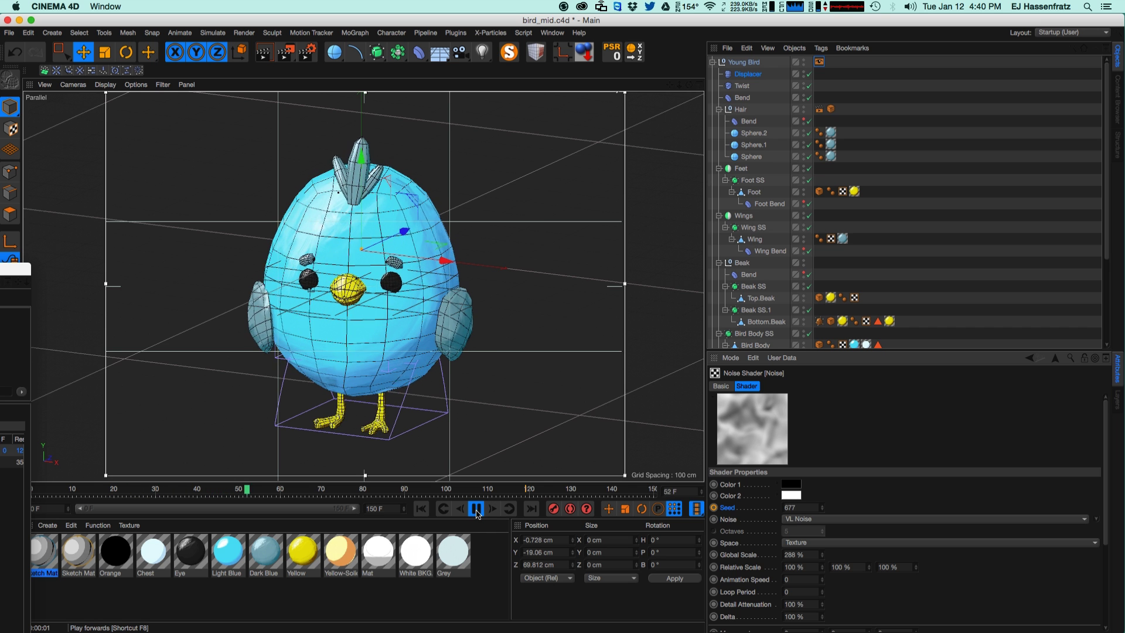
{"action": "left_click", "coordinate": [476, 509]}
Step: Bring the Picture Viewer back into view and play preview9.mov, viewing it at 100 % and enlarged to 142 %
{"action": "left_click_drag", "start_coordinate": [16, 269], "coordinate": [803, 76]}
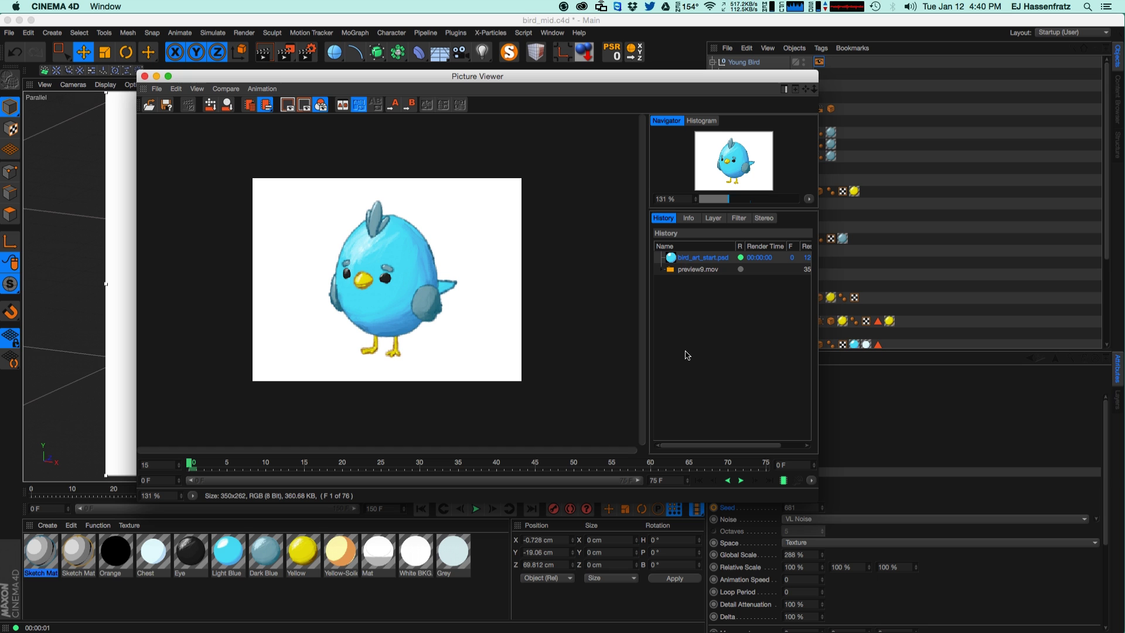
{"action": "left_click", "coordinate": [783, 481]}
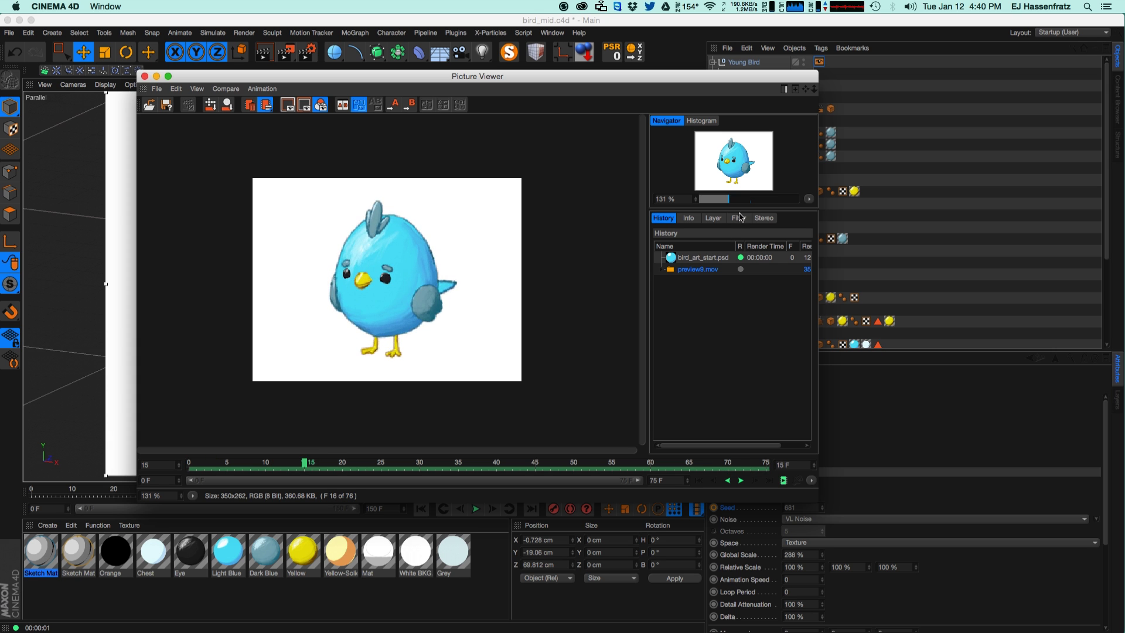
{"action": "double_click", "coordinate": [687, 200]}
{"action": "type", "text": "100"}
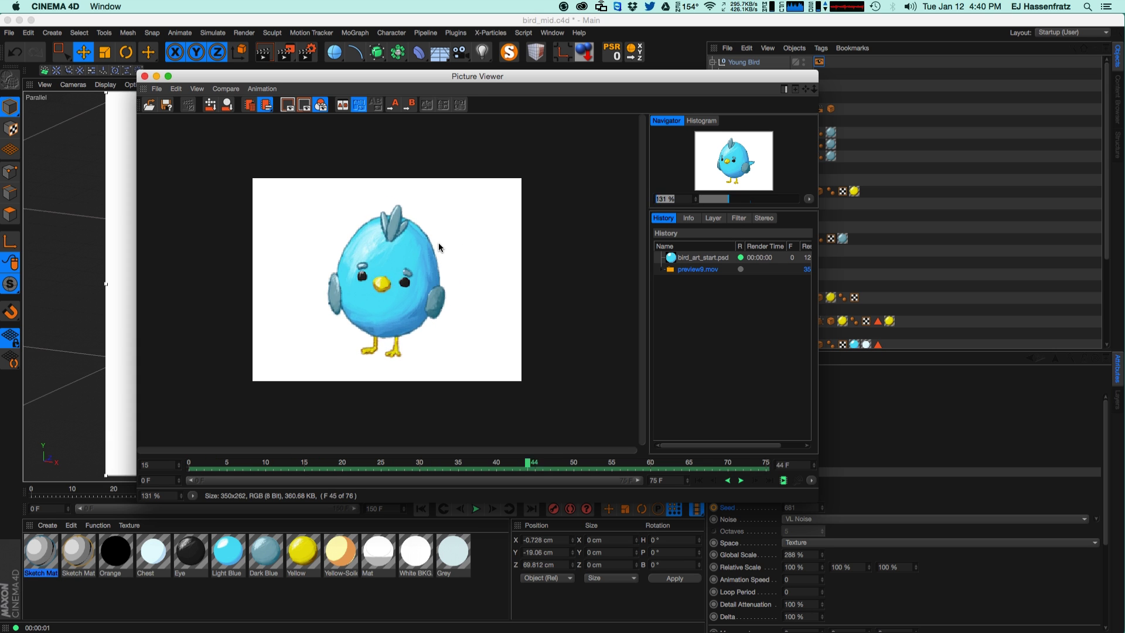
{"action": "key", "text": "Return"}
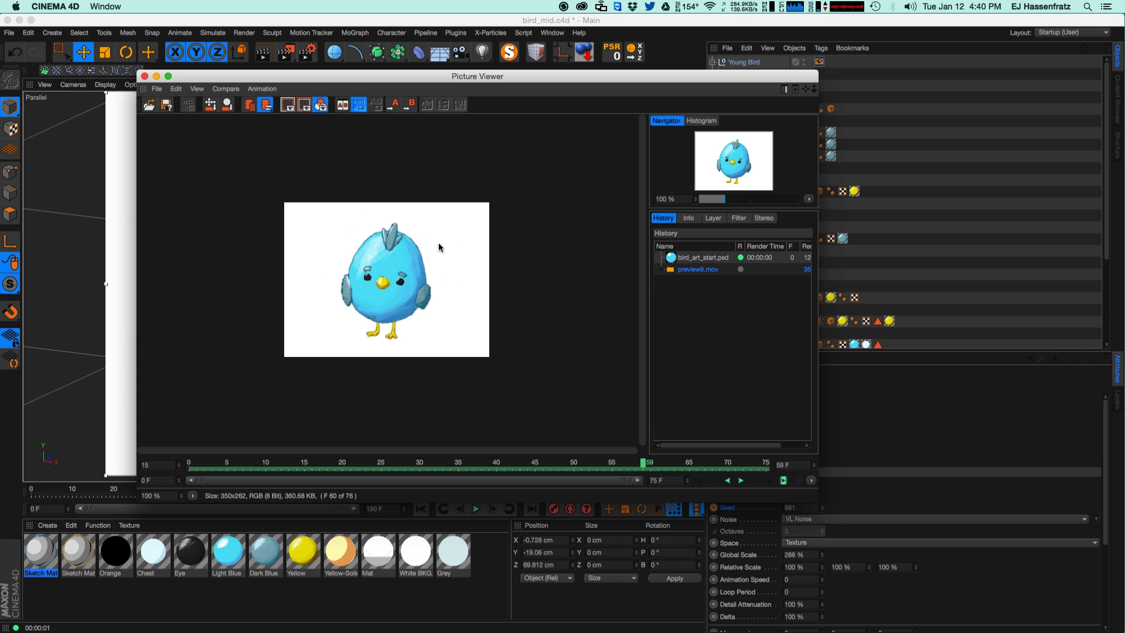
{"action": "left_click", "coordinate": [731, 204]}
{"action": "left_click_drag", "start_coordinate": [731, 204], "coordinate": [728, 203]}
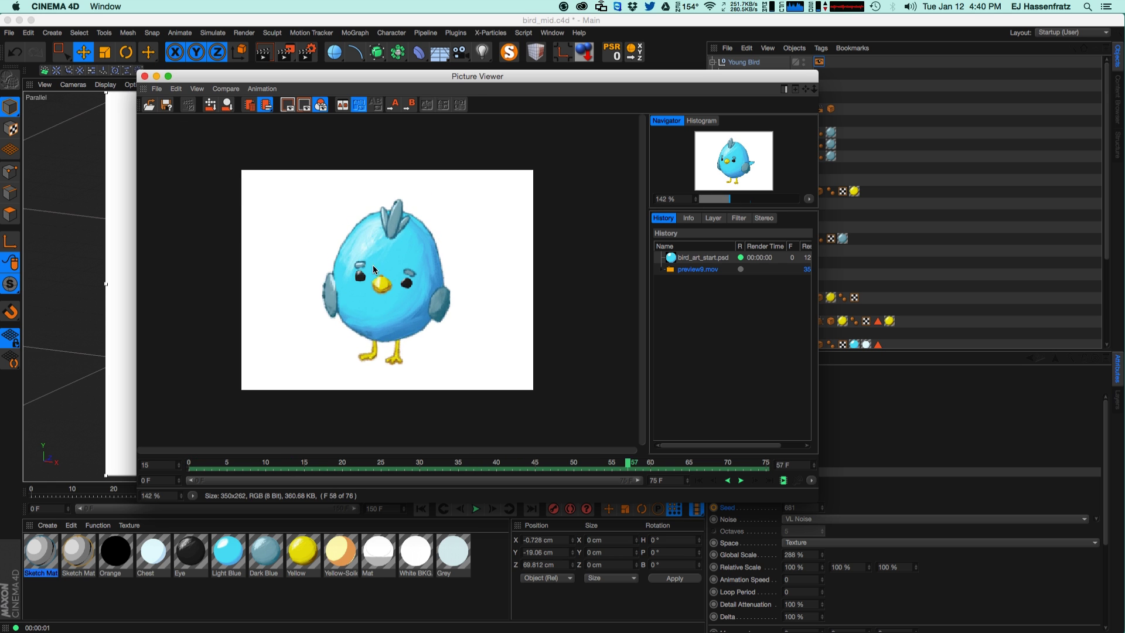
Step: Move the Picture Viewer aside to show the bird's deformers in the object list, and return to watching the preview
{"action": "left_click_drag", "start_coordinate": [621, 79], "coordinate": [521, 98]}
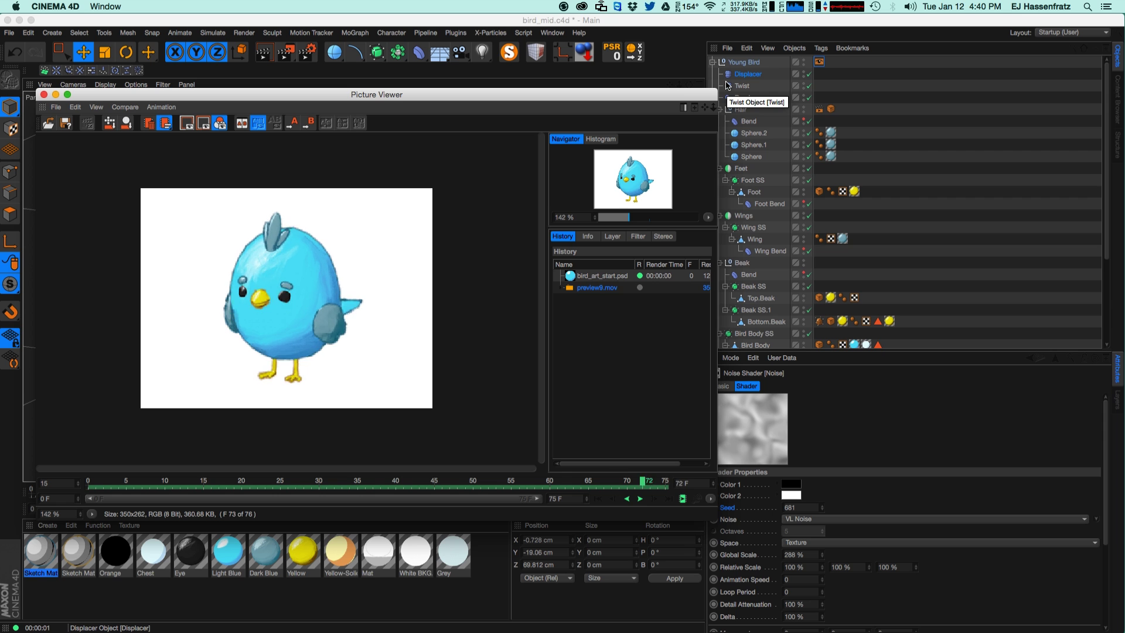
{"action": "left_click", "coordinate": [727, 86]}
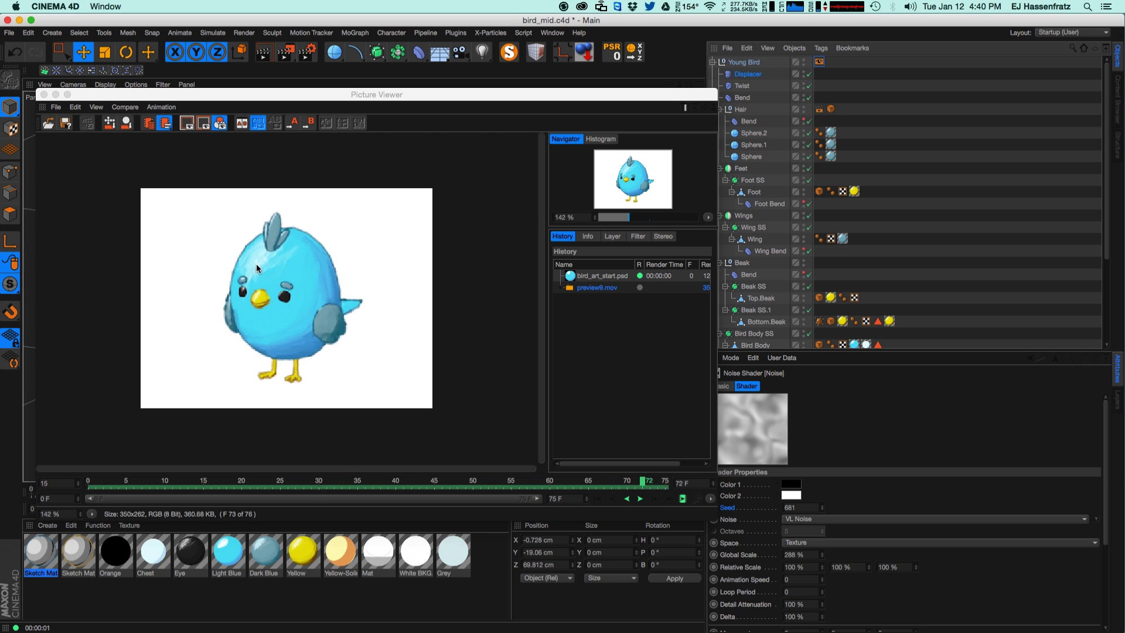
{"action": "left_click_drag", "start_coordinate": [397, 96], "coordinate": [461, 95]}
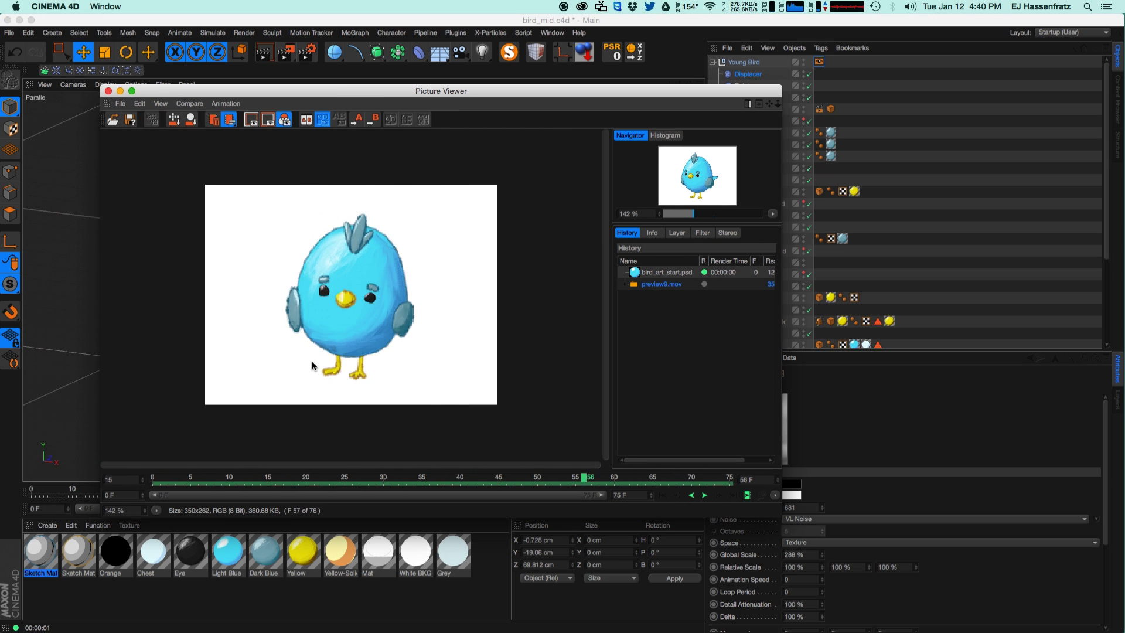